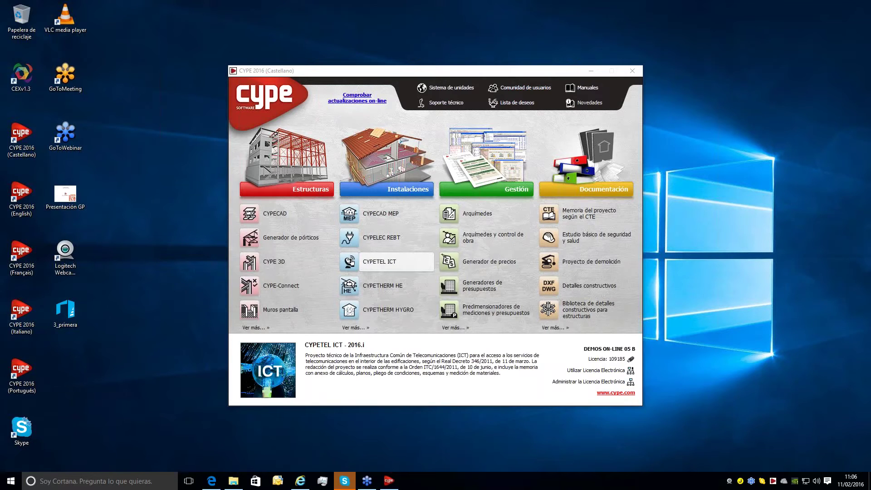
# Launch CYPETEL ICT and create a new job with the file name "nueva obra", without saving the current job.
pyautogui.click(367, 263)
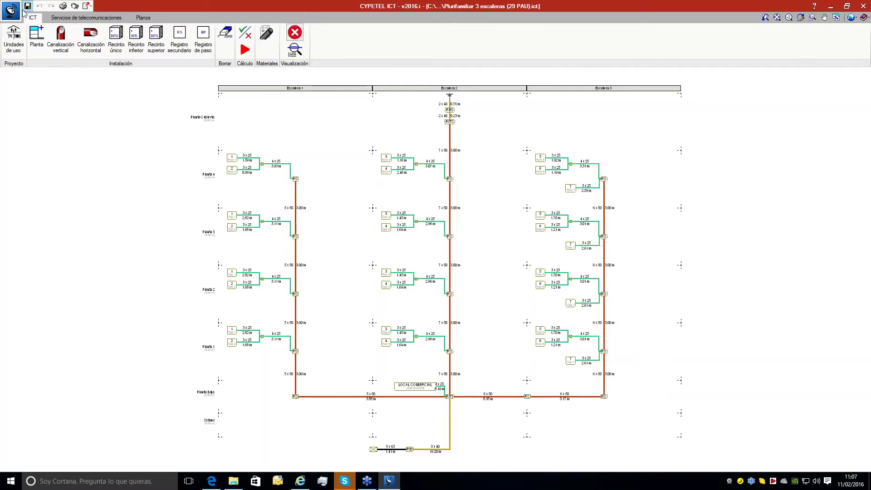
pyautogui.click(13, 11)
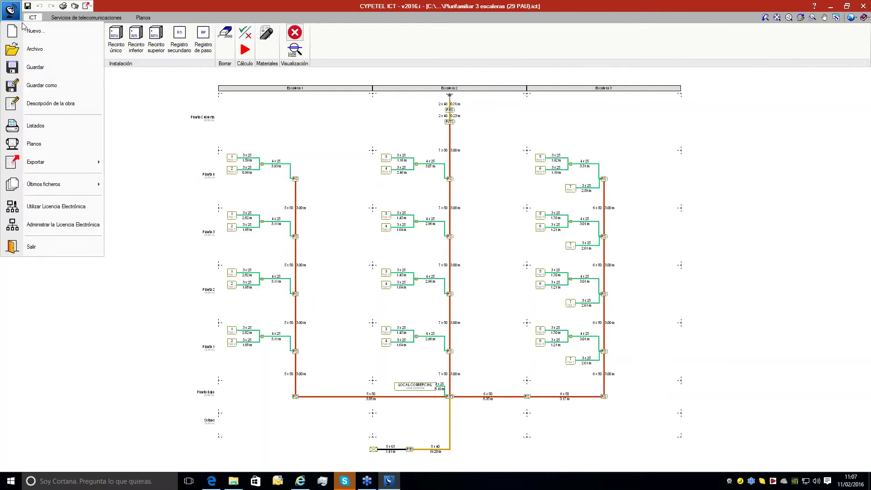
pyautogui.click(32, 31)
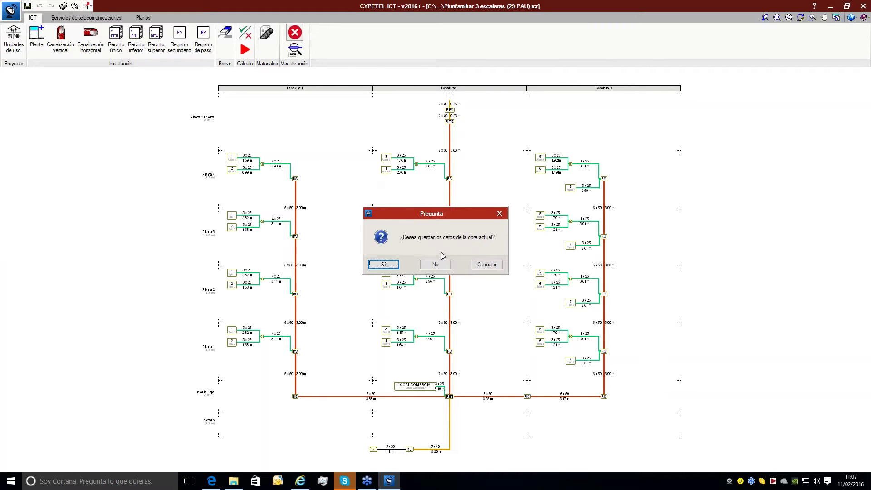
pyautogui.click(436, 265)
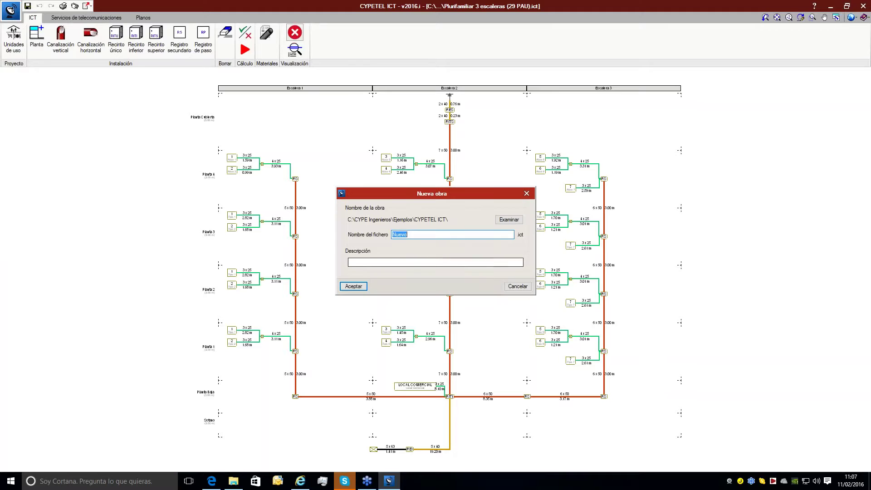
pyautogui.write('nueva ')
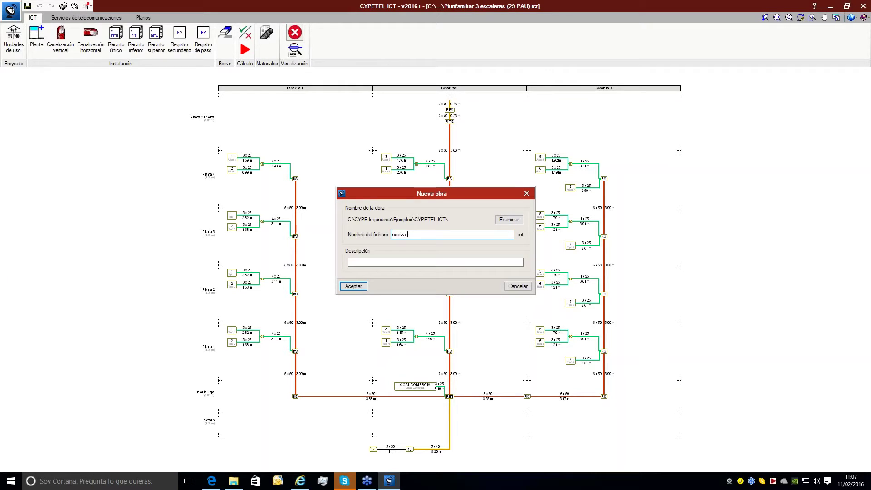
pyautogui.write('obra')
pyautogui.click(405, 264)
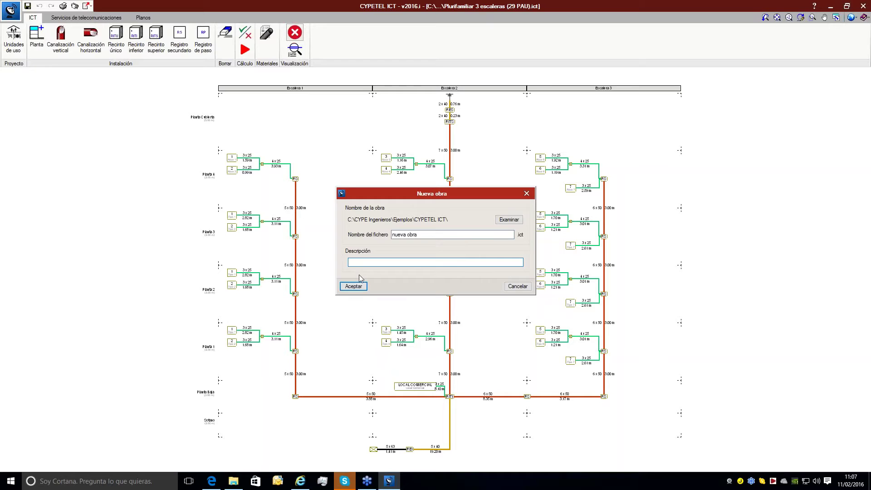
pyautogui.click(355, 286)
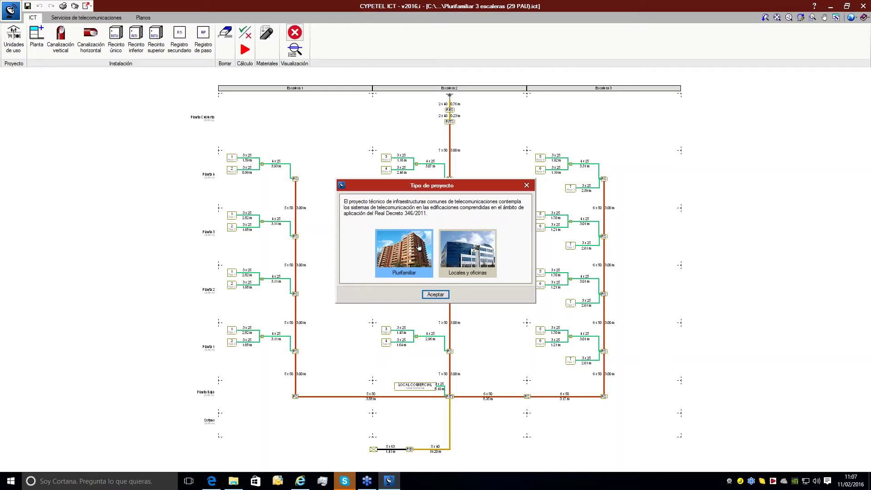
# Choose the Plurifamiliar project type and generate the initial scheme with 4 floors above ground.
pyautogui.click(434, 295)
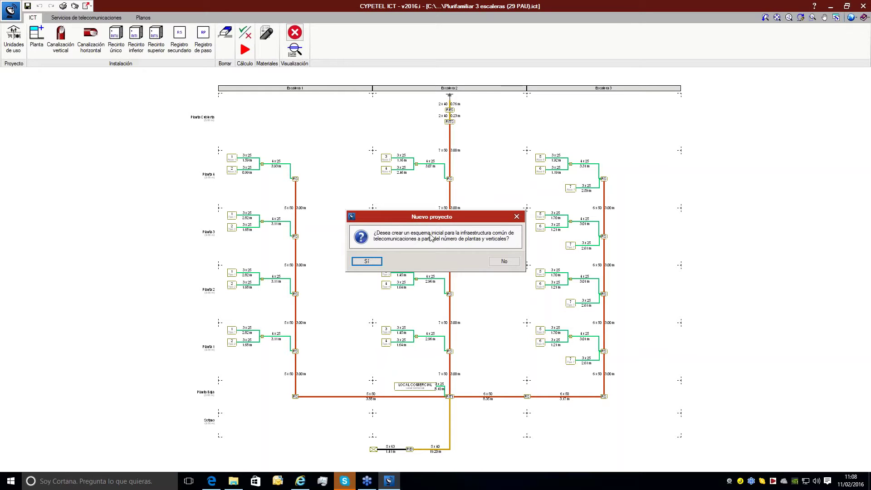
pyautogui.click(380, 261)
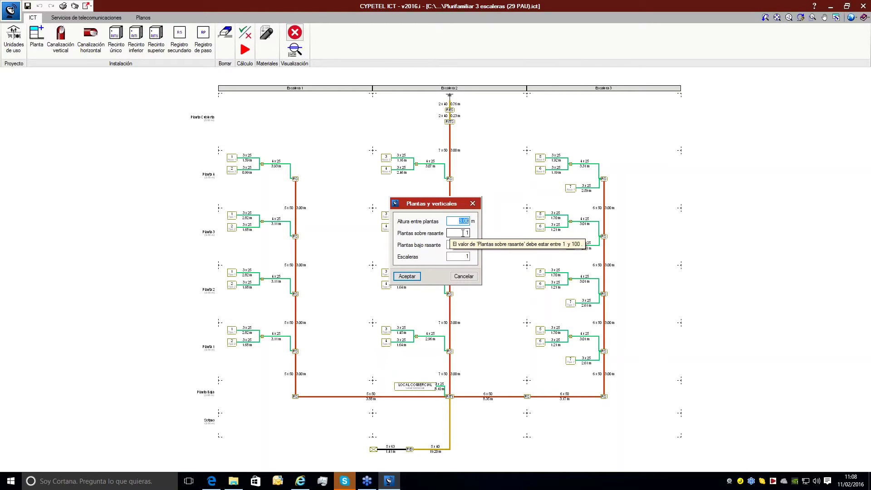
pyautogui.press('Tab')
pyautogui.write('4')
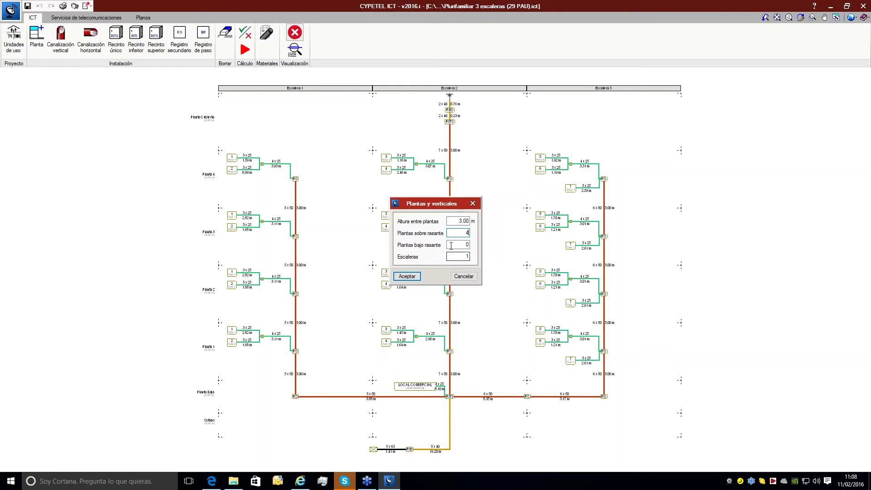
pyautogui.click(407, 277)
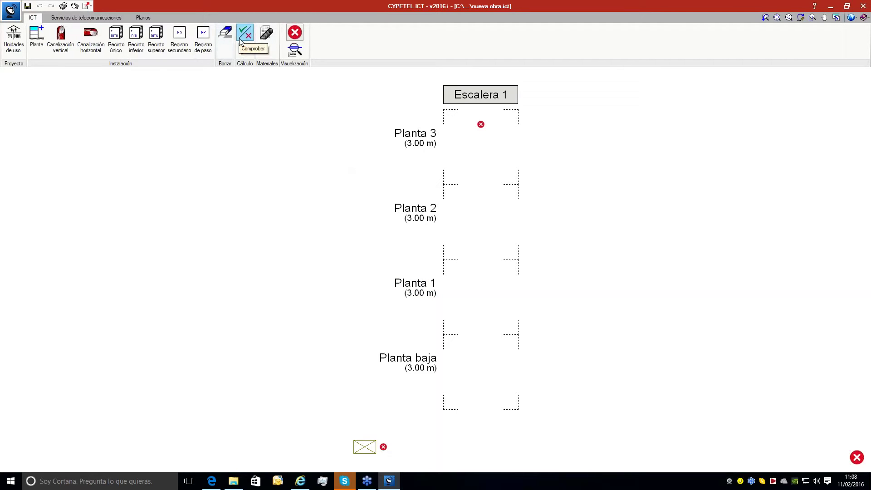
pyautogui.click(240, 40)
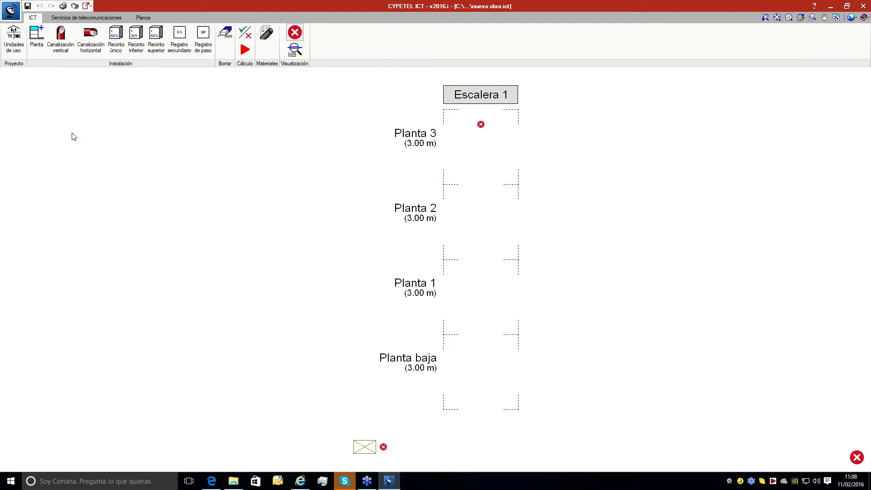
pyautogui.click(75, 19)
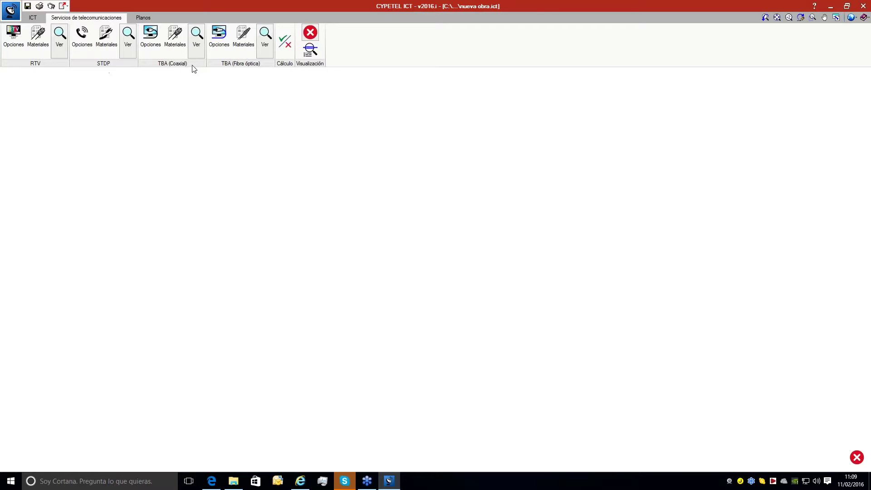
pyautogui.click(144, 17)
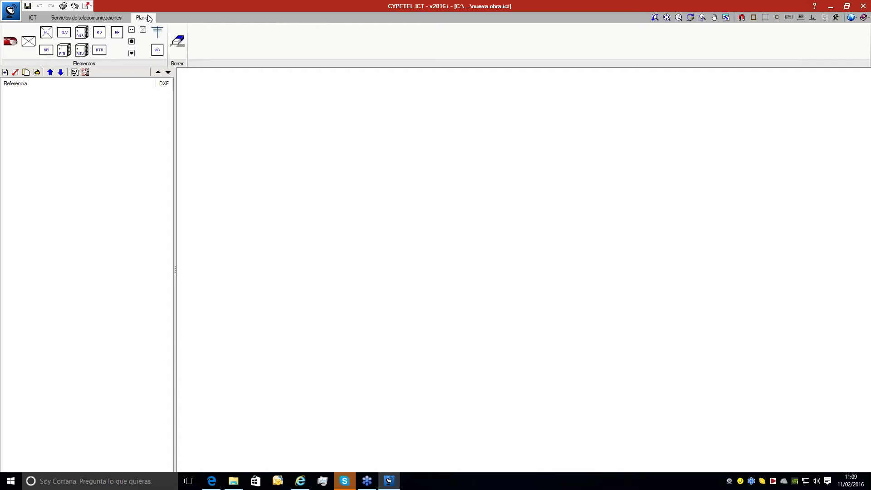
pyautogui.click(36, 17)
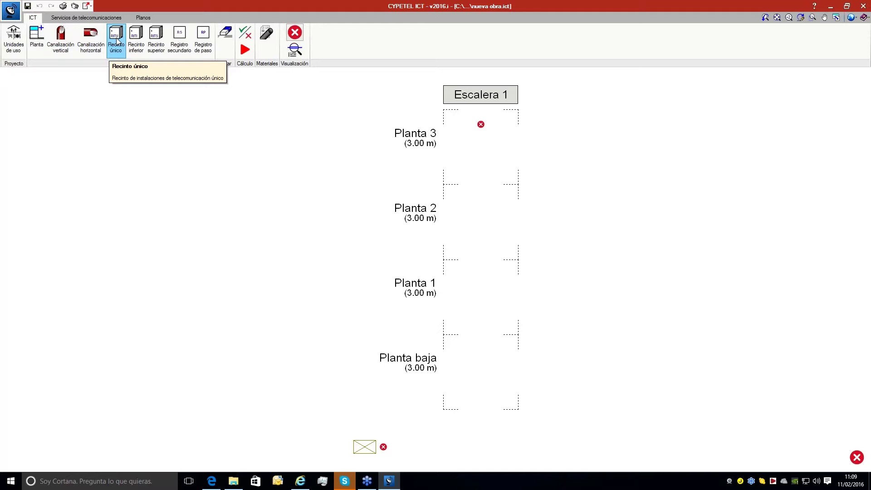
pyautogui.click(90, 48)
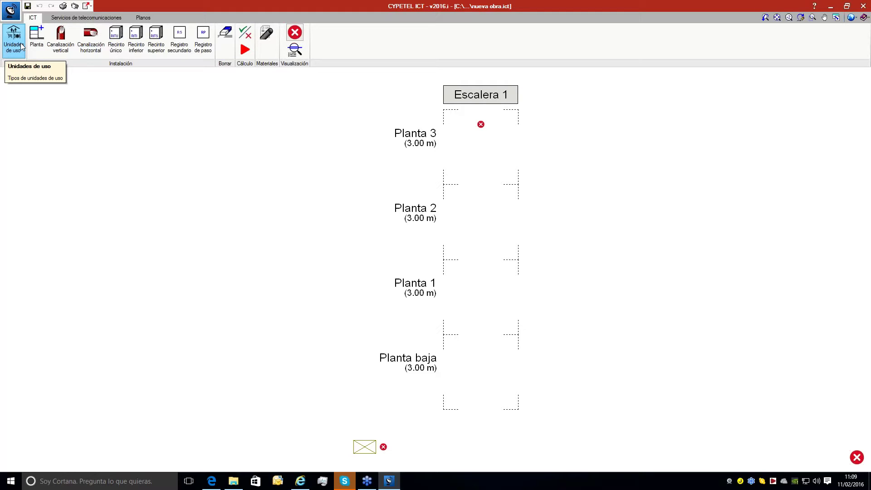
# Add a new use unit type with the reference "Tipo 1" and the type Vivienda.
pyautogui.click(22, 47)
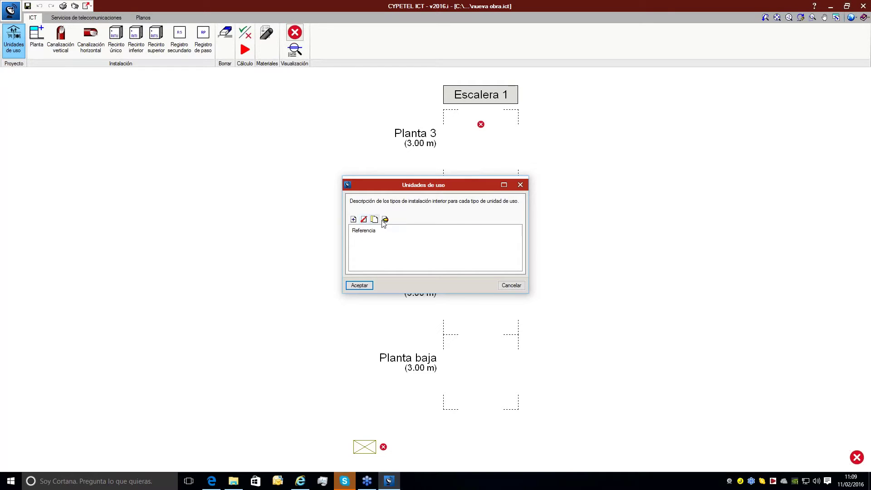
pyautogui.click(353, 220)
pyautogui.click(354, 220)
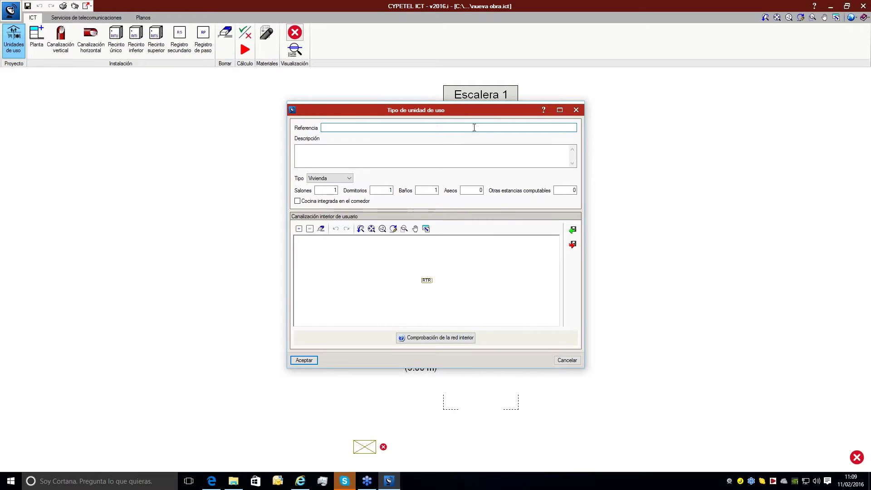
pyautogui.write('Tipo 1')
pyautogui.click(461, 148)
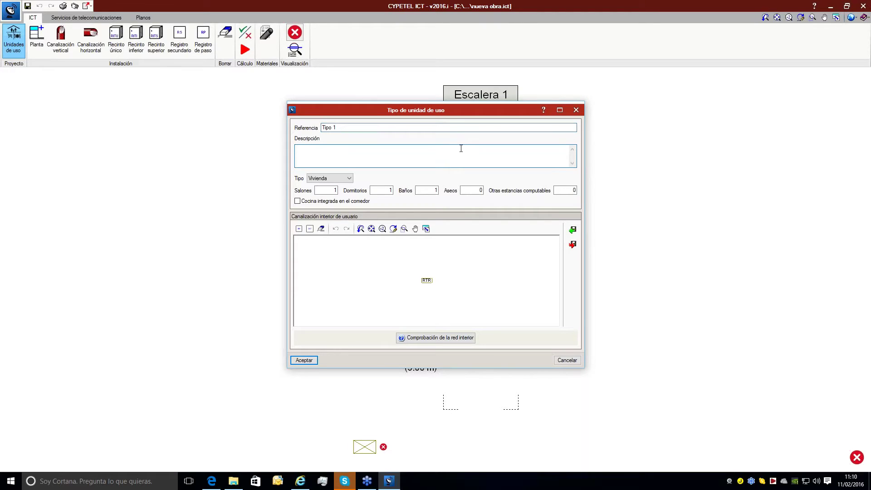
pyautogui.click(317, 181)
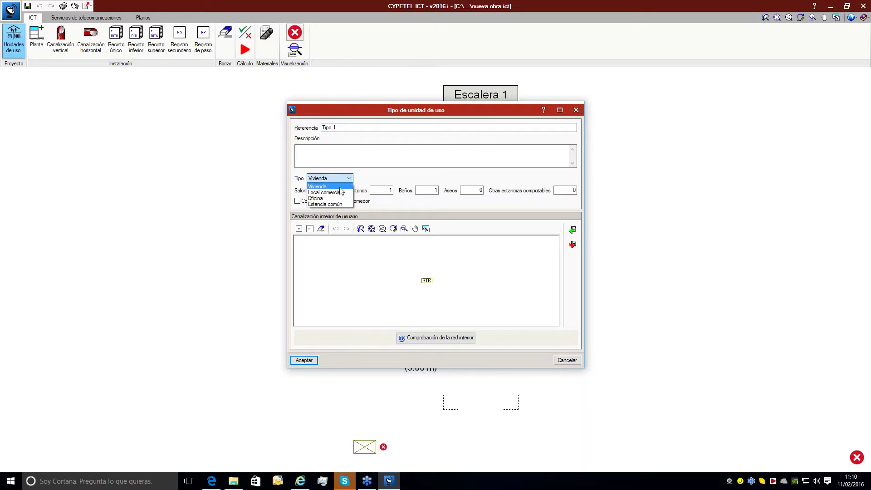
pyautogui.click(339, 187)
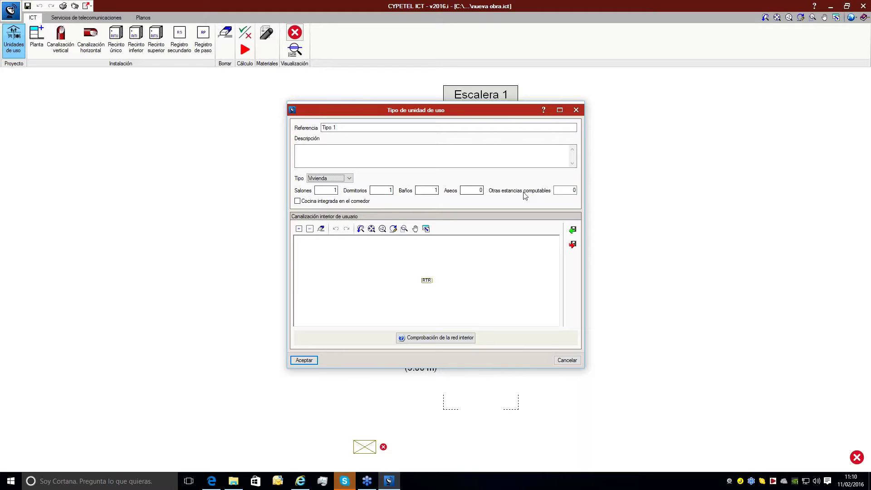
pyautogui.click(331, 180)
pyautogui.click(325, 192)
pyautogui.click(328, 179)
pyautogui.click(324, 193)
pyautogui.click(329, 178)
pyautogui.click(325, 186)
# Set the dwelling's number of bedrooms to 2 and start a new outlet register in its interior ducting.
pyautogui.click(386, 191)
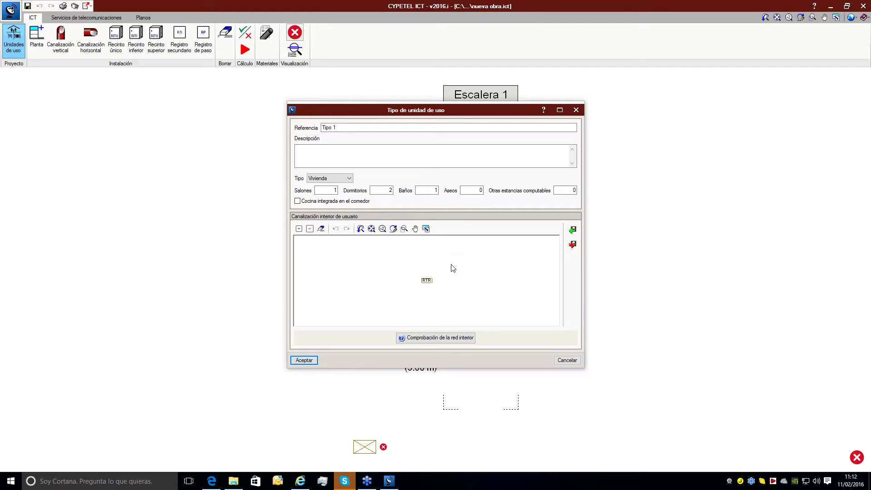
pyautogui.click(310, 231)
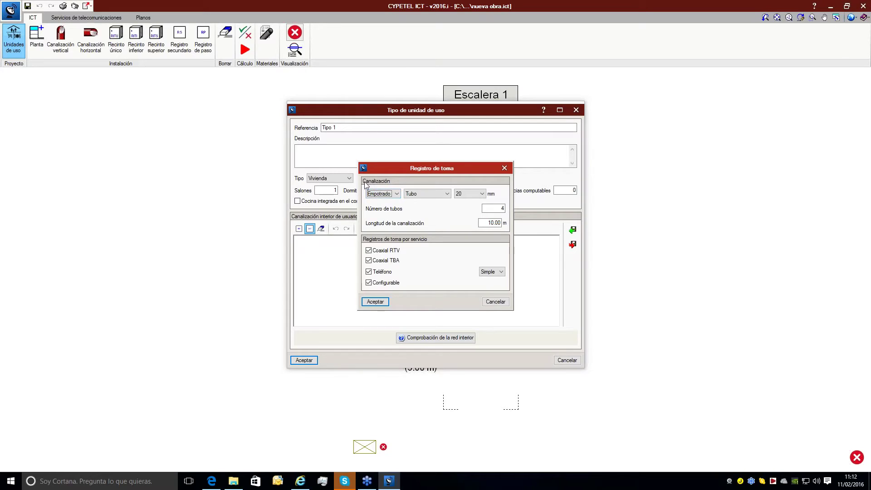
pyautogui.click(388, 194)
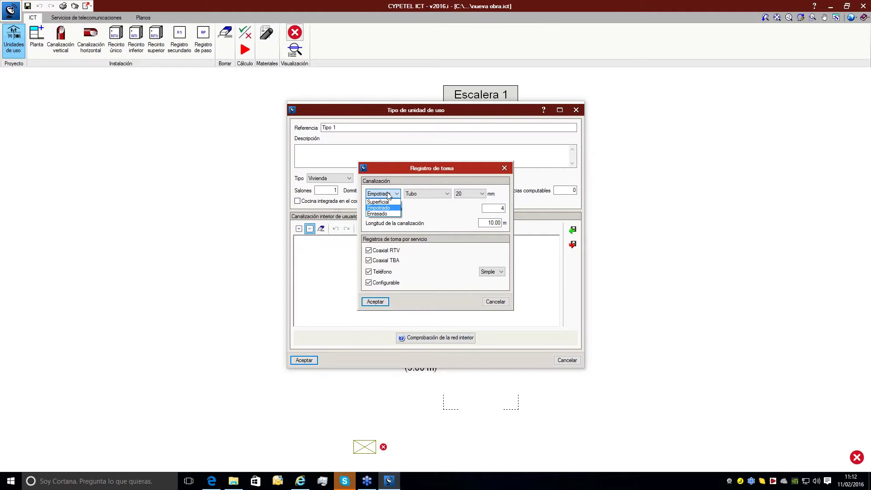
pyautogui.click(388, 194)
pyautogui.click(409, 194)
pyautogui.click(411, 201)
pyautogui.click(397, 194)
pyautogui.click(381, 207)
pyautogui.click(397, 195)
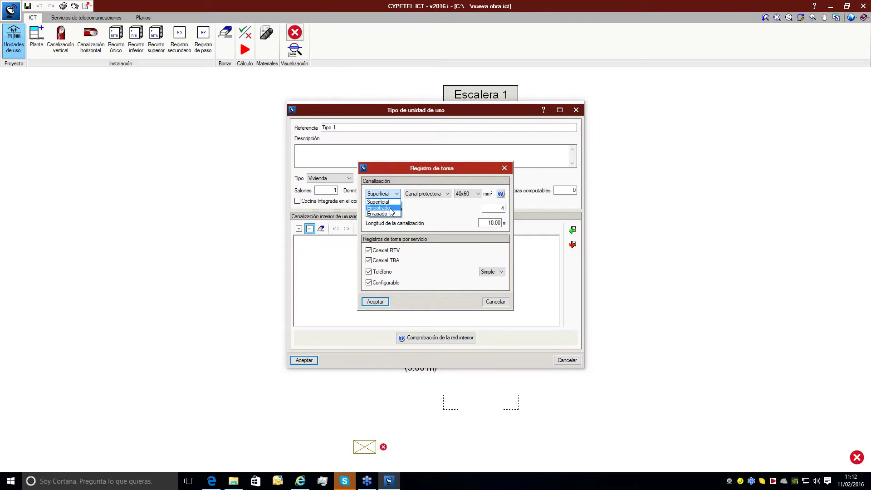
pyautogui.click(391, 208)
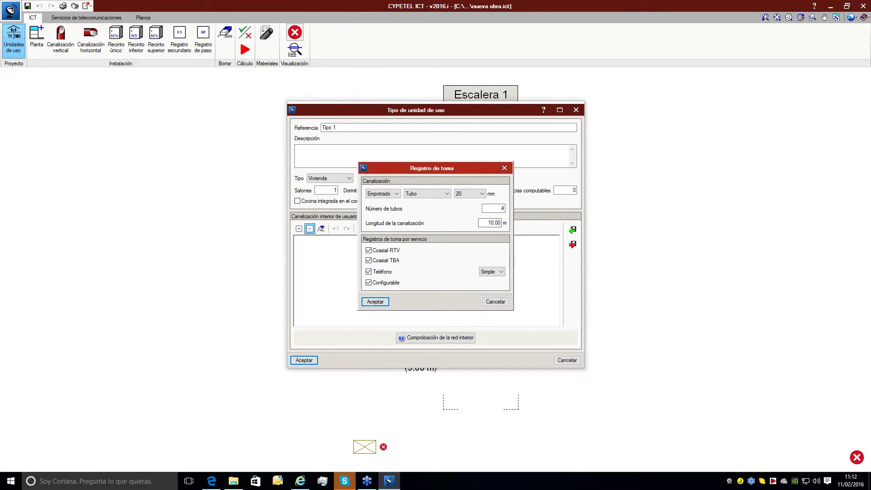
# Place the first outlet register connected to the RTR, with a 9 m duct length and a Doble telephone outlet.
pyautogui.write('5')
pyautogui.click(485, 272)
pyautogui.click(376, 302)
pyautogui.click(428, 277)
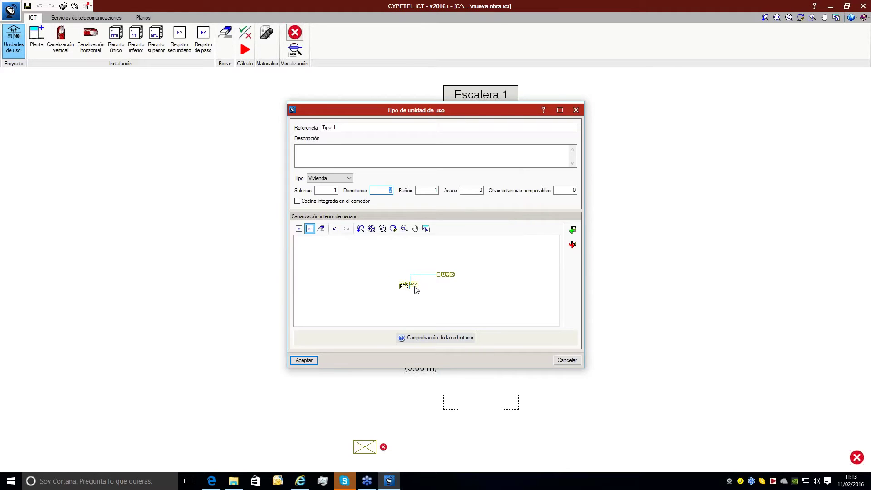
pyautogui.scroll(4, 411, 303)
pyautogui.scroll(-3, 422, 306)
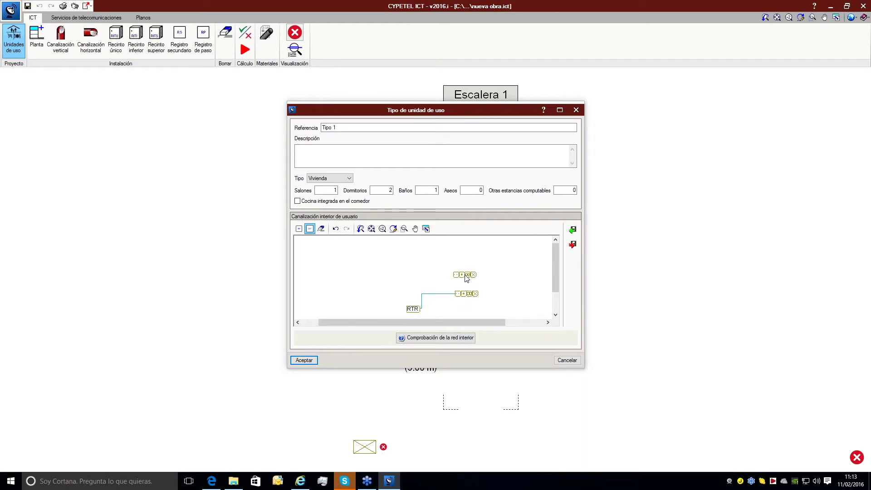
pyautogui.moveTo(467, 277)
pyautogui.mouseDown()
pyautogui.moveTo(455, 256)
pyautogui.moveTo(458, 283)
pyautogui.moveTo(552, 276)
pyautogui.moveTo(558, 298)
pyautogui.mouseUp()
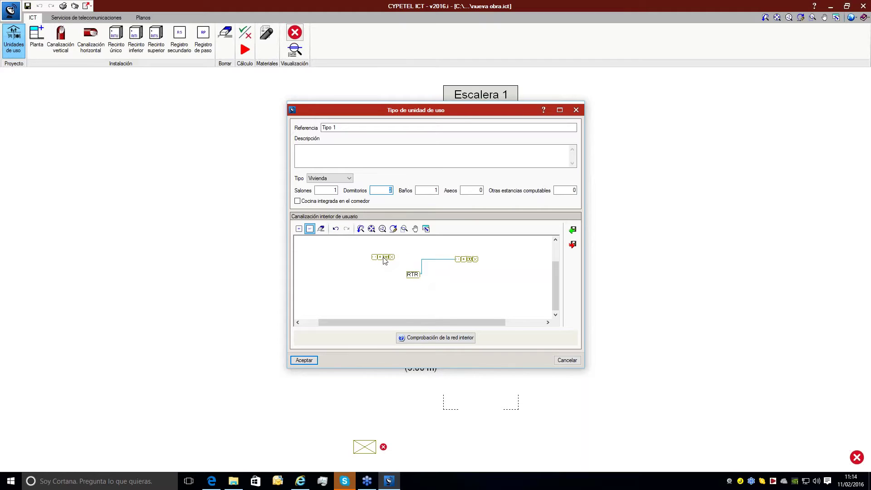
pyautogui.click(384, 257)
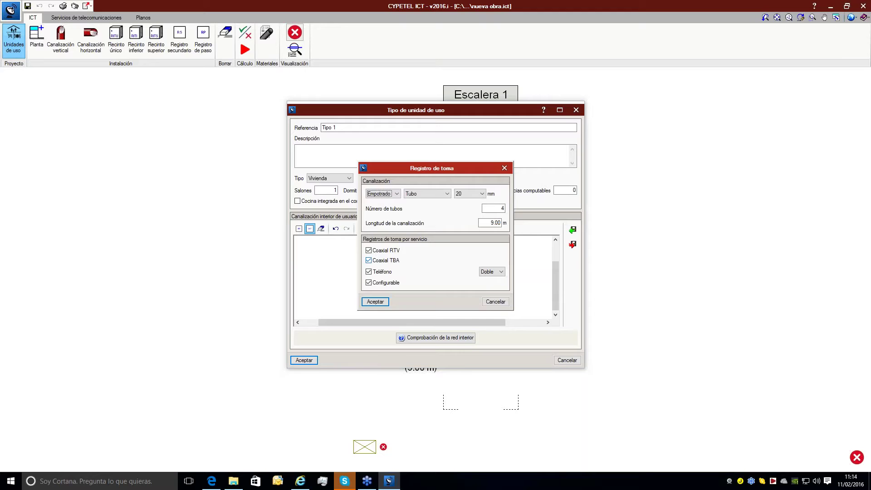
pyautogui.press('Return')
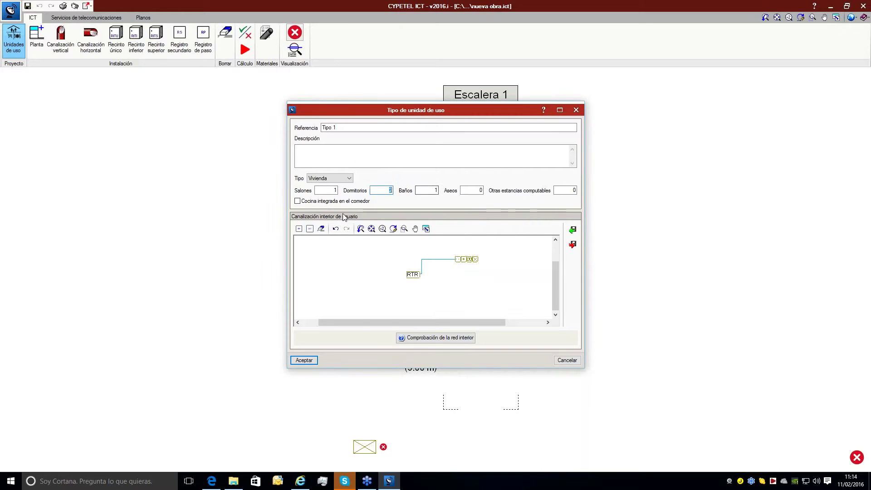
# Add a second outlet register below the first, with 3 tubes, an 8 m duct length and the Configurable outlet disabled.
pyautogui.click(311, 229)
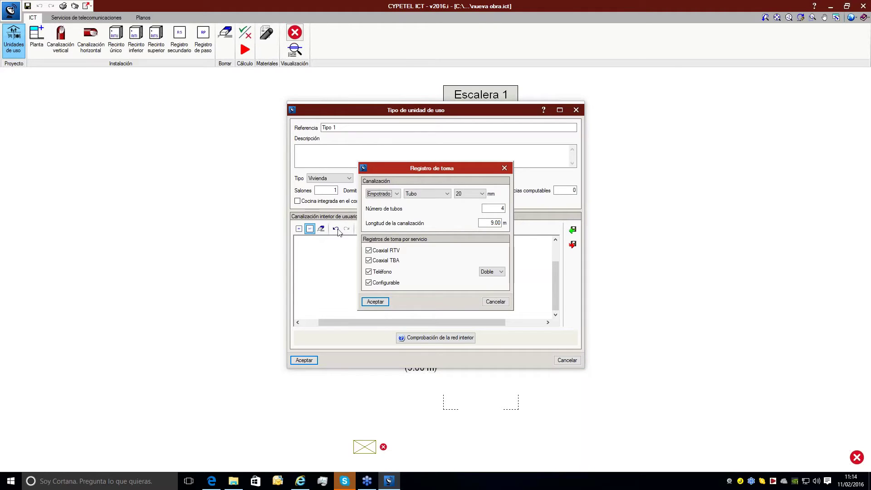
pyautogui.click(491, 223)
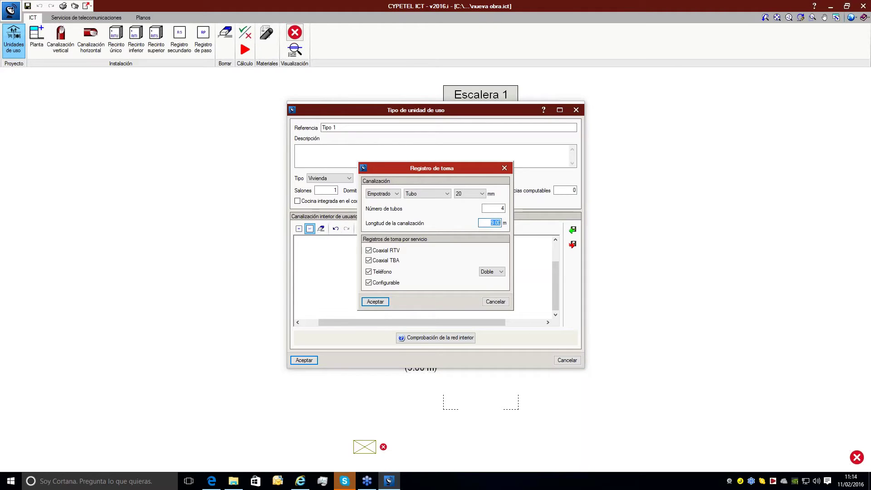
pyautogui.write('8')
pyautogui.click(504, 209)
pyautogui.write('3')
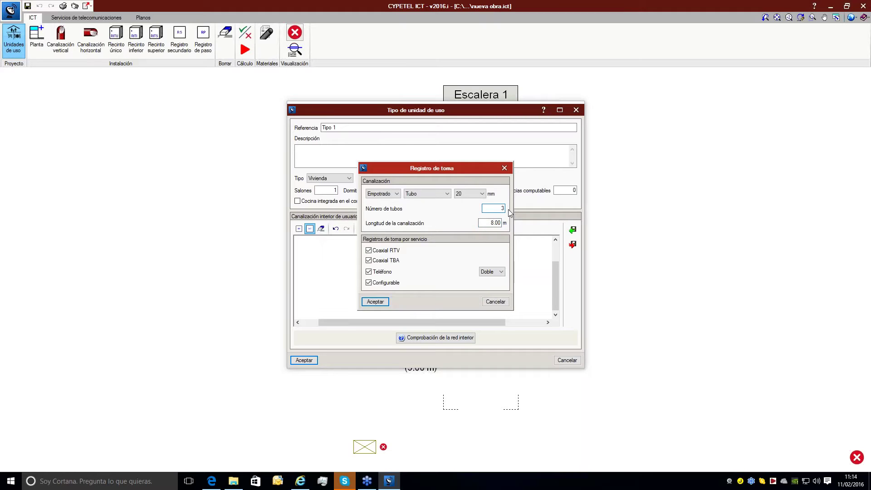
pyautogui.click(369, 283)
pyautogui.click(376, 302)
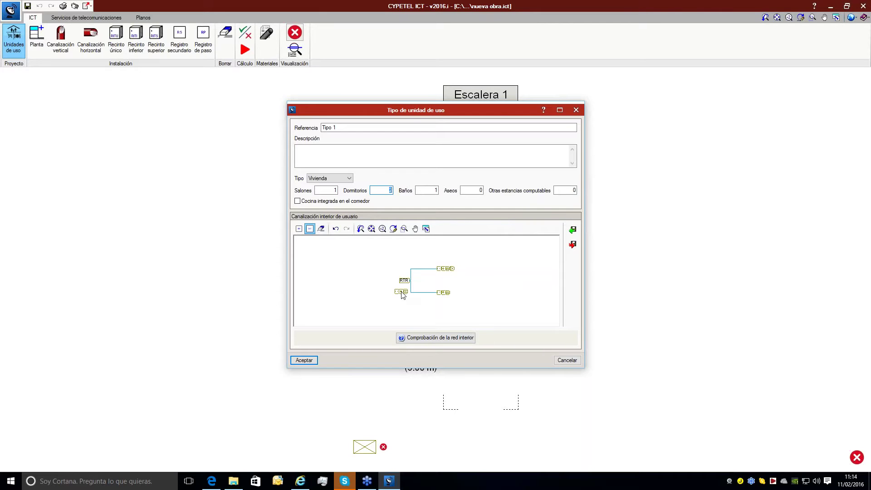
# Stop placing outlet registers and try to accept the Tipo 1 unit type with only two of them.
pyautogui.doubleClick(402, 293)
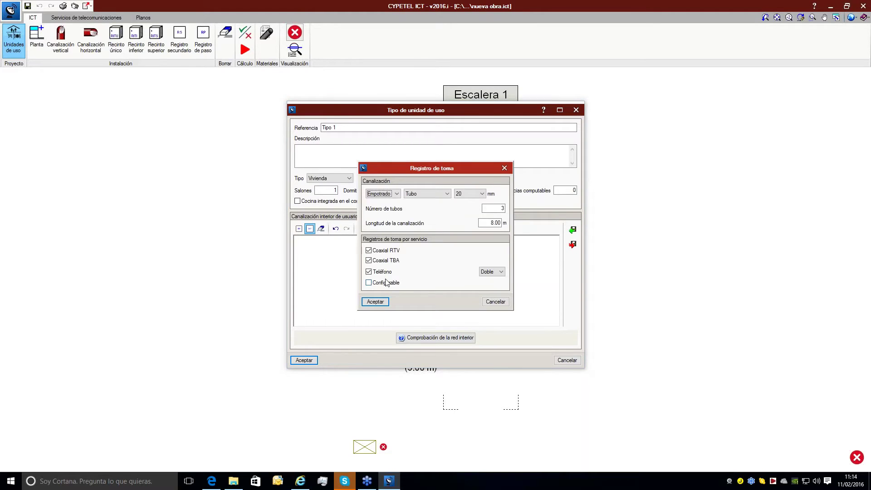
pyautogui.click(504, 168)
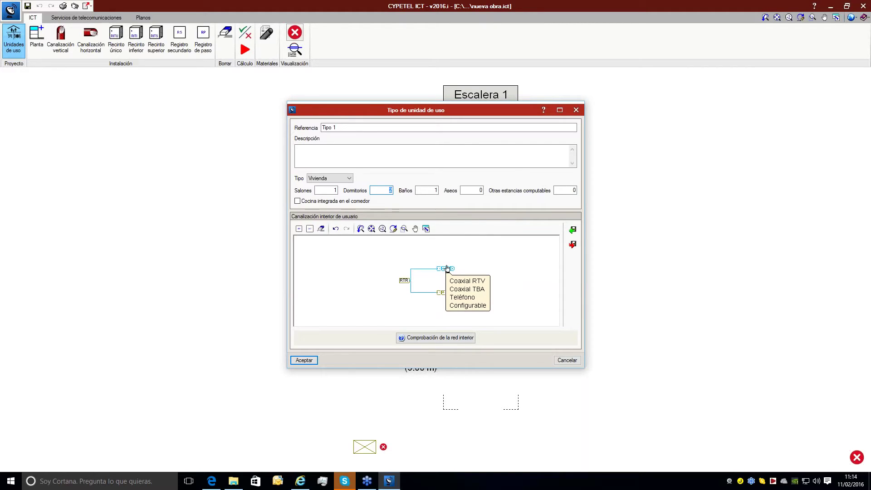
pyautogui.click(383, 191)
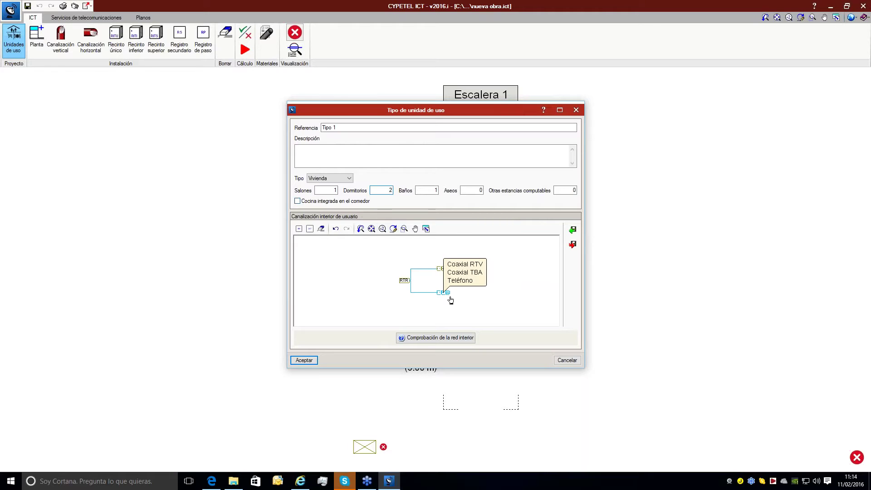
pyautogui.scroll(1, 449, 298)
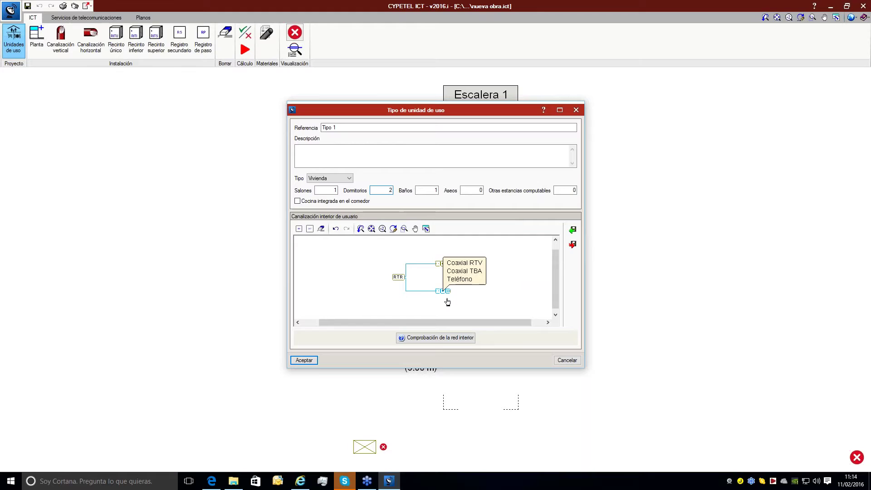
pyautogui.scroll(-1, 449, 300)
pyautogui.moveTo(559, 261); pyautogui.dragTo(558, 267)
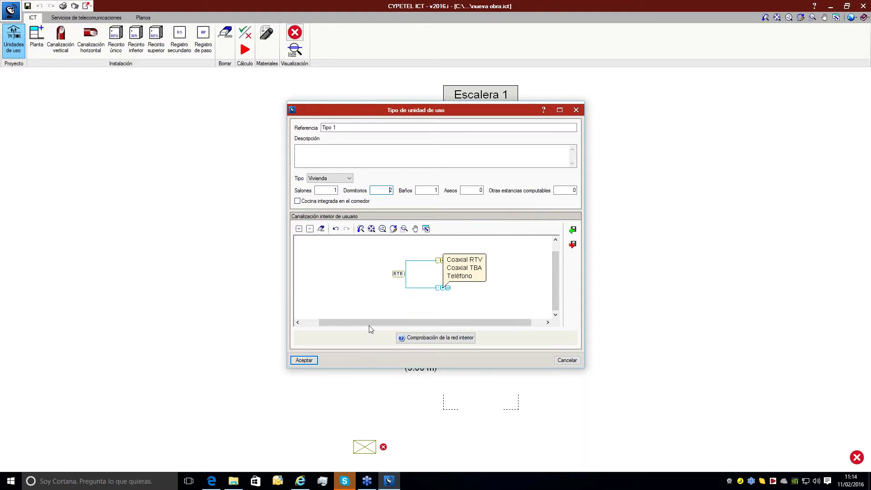
pyautogui.click(304, 360)
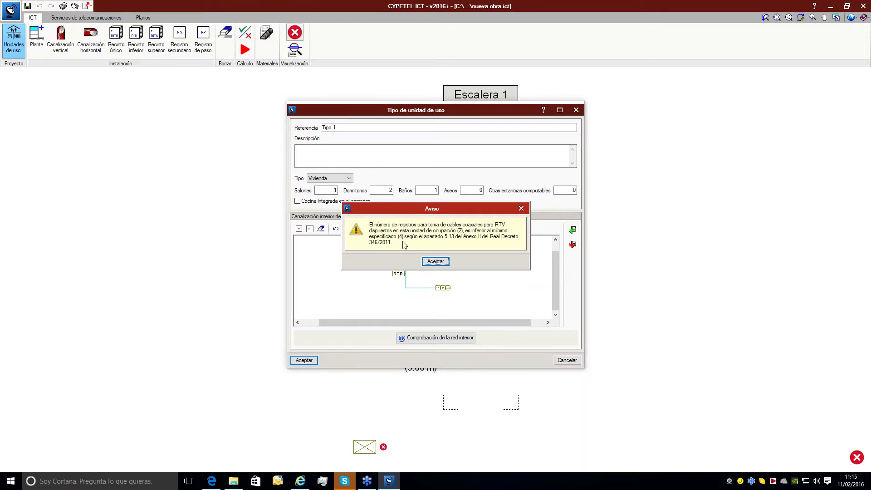
pyautogui.click(435, 262)
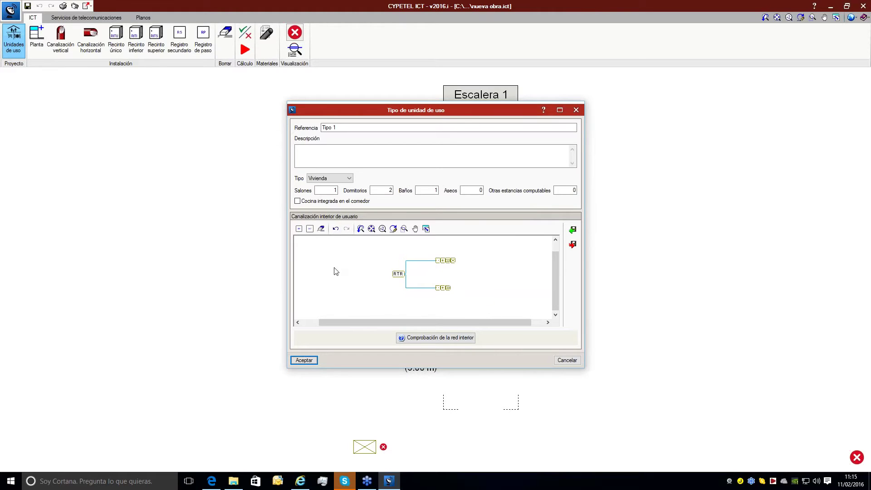
# Add a third outlet register to the RTR with 2 tubes, a 5 m duct length, Coaxial TBA disabled and a Simple telephone outlet.
pyautogui.click(311, 230)
pyautogui.click(382, 262)
pyautogui.click(489, 271)
pyautogui.click(488, 280)
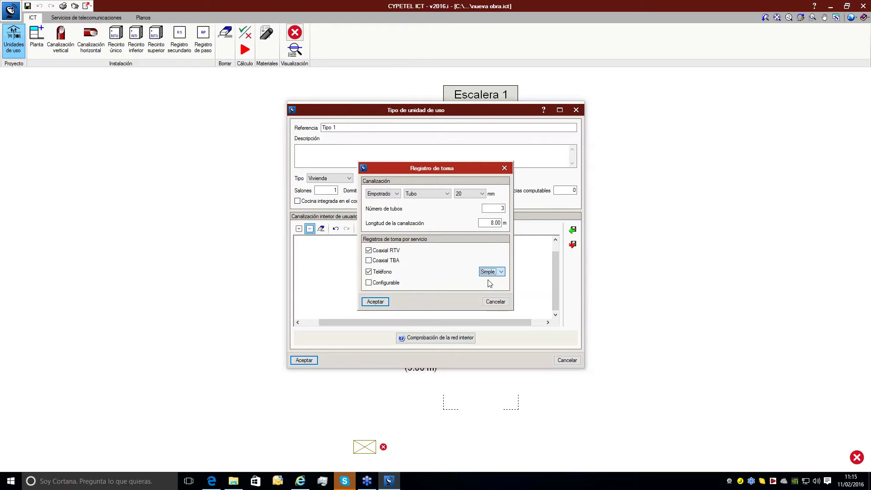
pyautogui.doubleClick(499, 208)
pyautogui.write('2')
pyautogui.doubleClick(495, 222)
pyautogui.write('5')
pyautogui.click(378, 302)
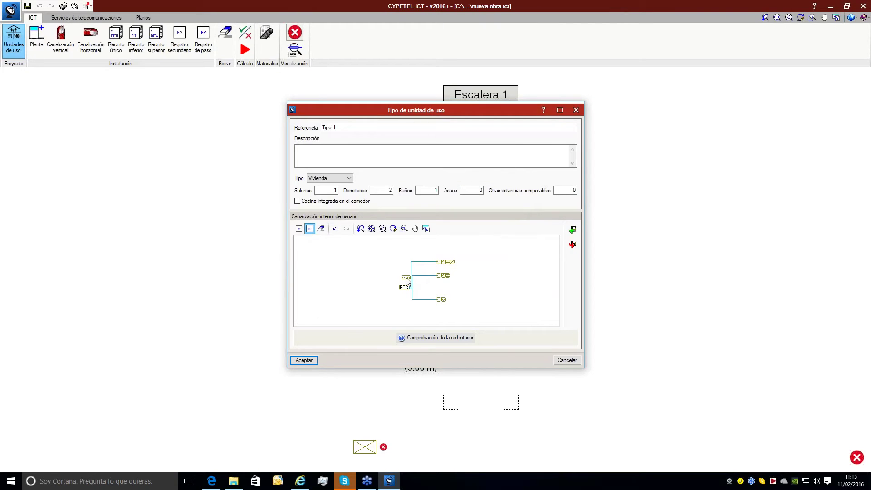
# Start a new pass register in the interior ducting with 1 tube and a 4 m duct length.
pyautogui.click(299, 230)
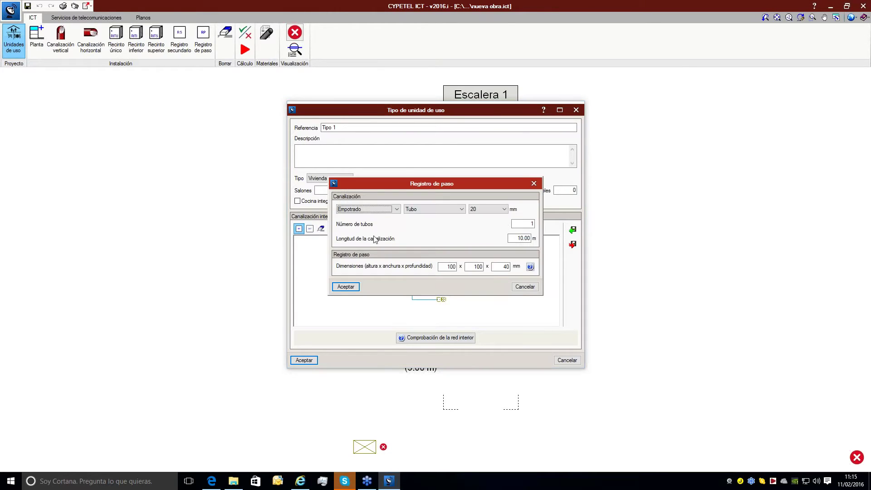
pyautogui.click(529, 224)
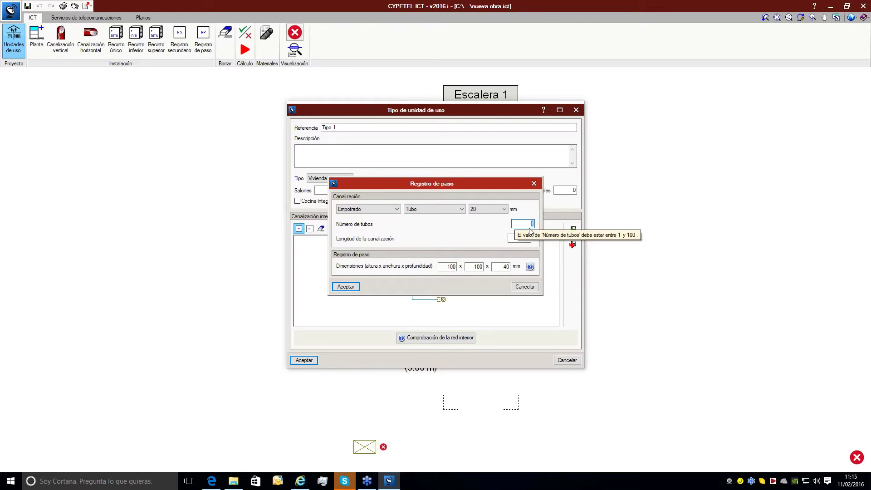
pyautogui.write('2')
pyautogui.press('BackSpace')
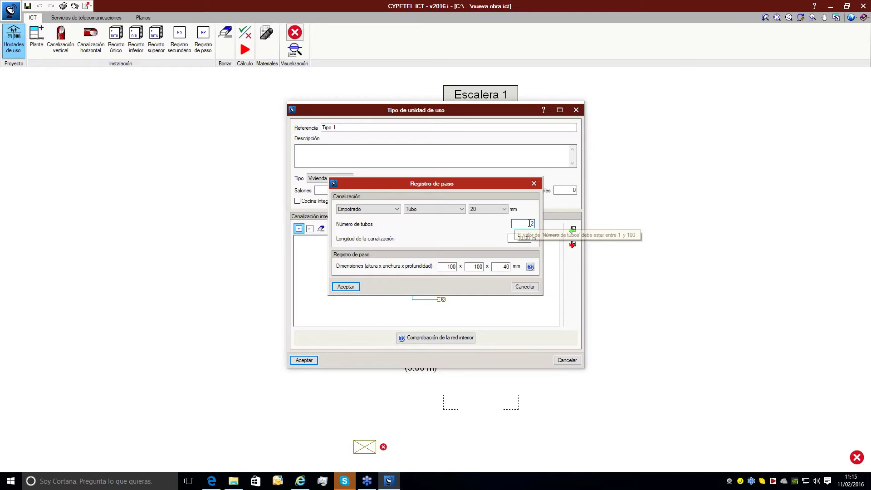
pyautogui.write('2')
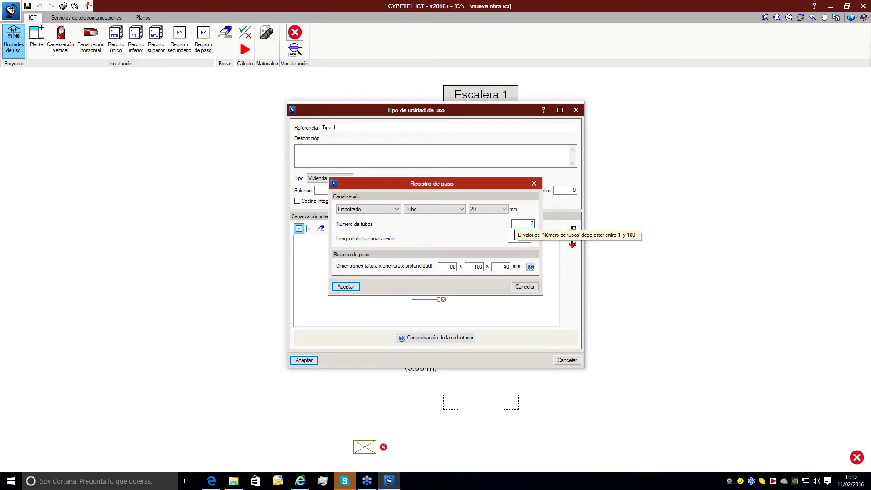
pyautogui.press('BackSpace')
pyautogui.write('1')
pyautogui.press('Tab')
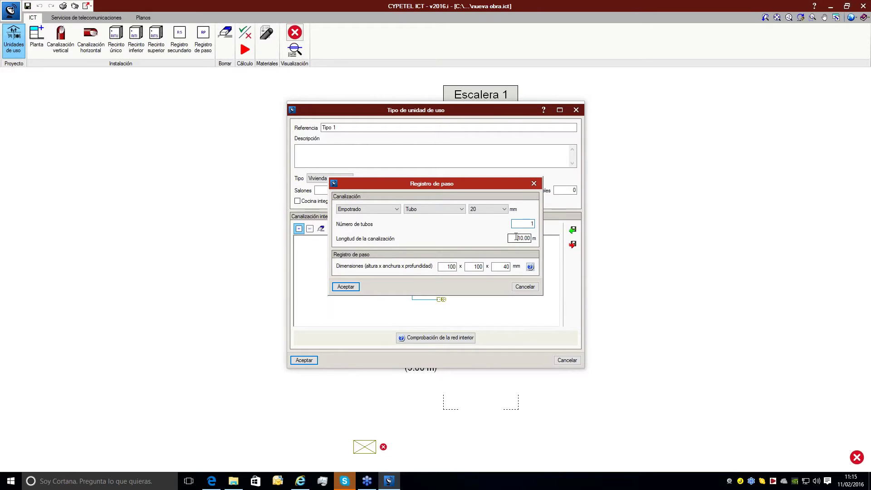
pyautogui.write('4')
# Consult the minimum pass register dimensions by duct type, in particular for ducts carrying coaxial cables.
pyautogui.moveTo(531, 267)
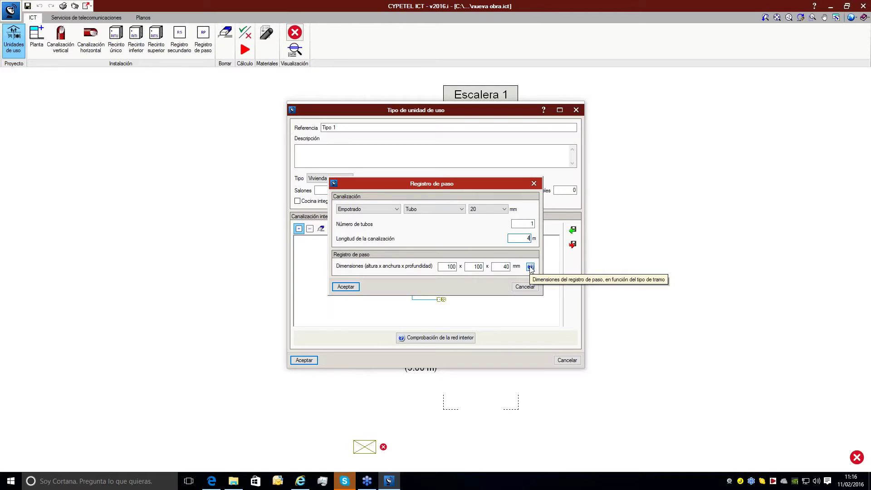
pyautogui.click(530, 267)
pyautogui.moveTo(451, 181); pyautogui.dragTo(451, 263)
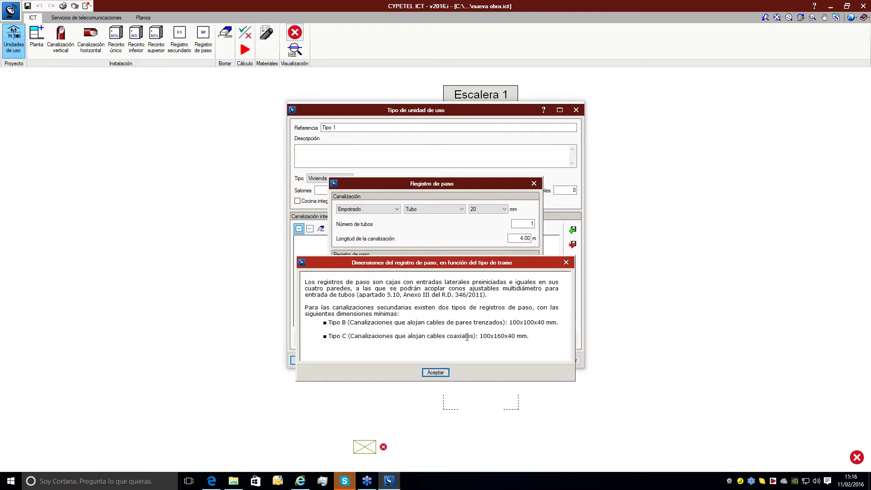
pyautogui.moveTo(474, 335); pyautogui.dragTo(435, 335)
pyautogui.moveTo(480, 336); pyautogui.dragTo(534, 335)
pyautogui.click(447, 371)
# Set the pass register's width to 160 mm and place it connected to the RTR.
pyautogui.doubleClick(477, 267)
pyautogui.write('160')
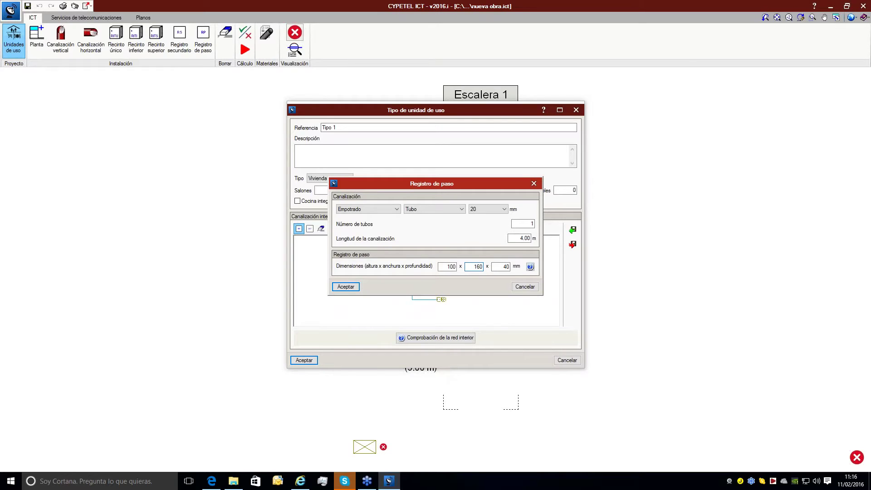
pyautogui.click(357, 287)
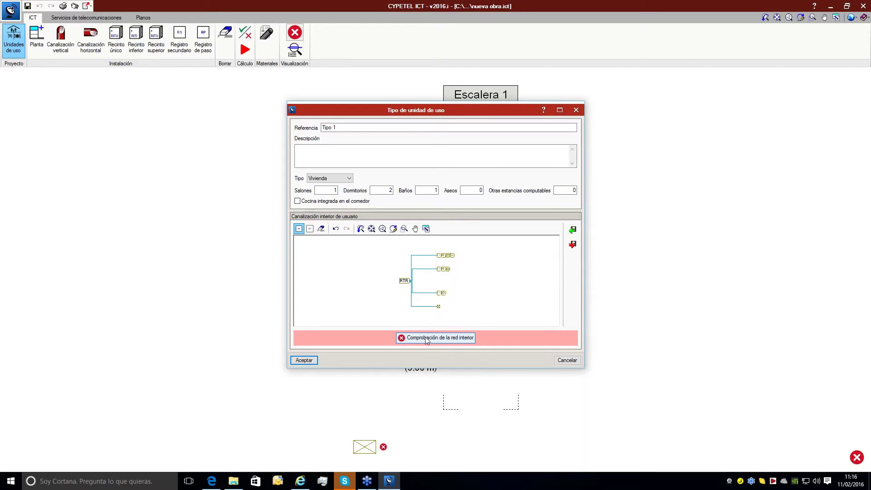
# Connect an outlet register with a 6 m duct length to the pass register.
pyautogui.click(311, 230)
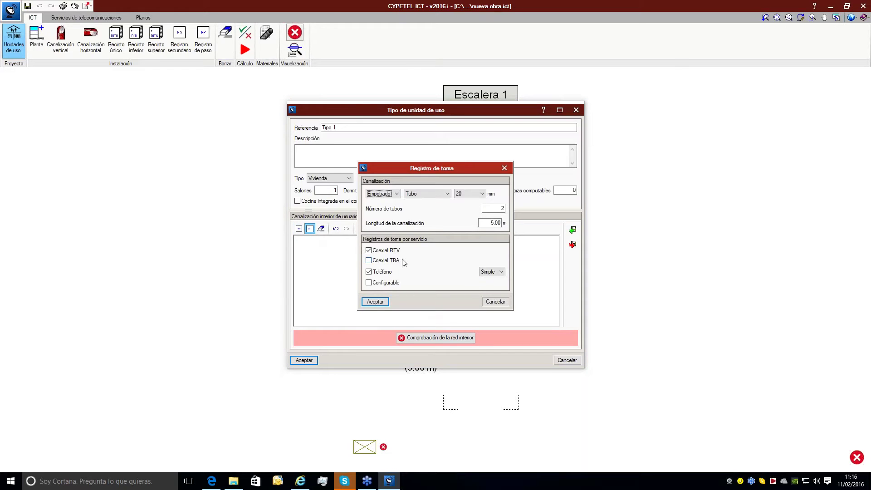
pyautogui.click(506, 224)
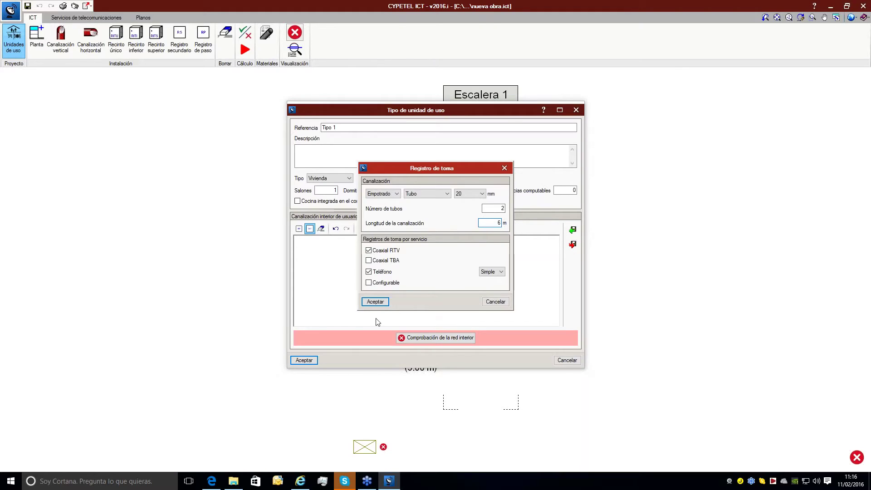
pyautogui.click(375, 302)
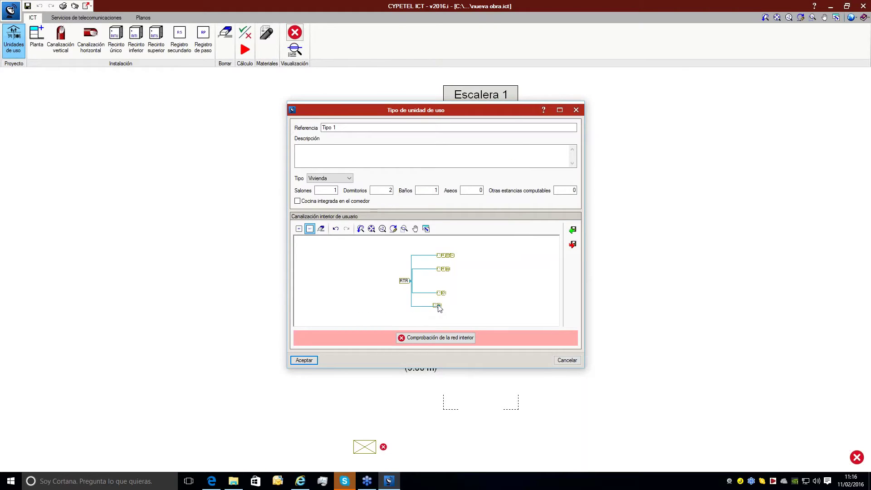
pyautogui.click(438, 307)
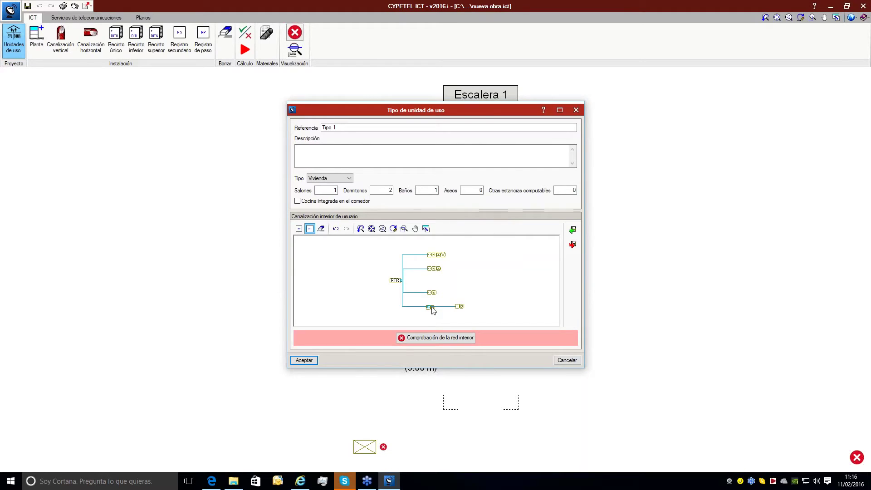
# Connect a second outlet register to the pass register with a 7.5 m duct length and finish placing registers.
pyautogui.doubleClick(432, 308)
pyautogui.click(490, 223)
pyautogui.write('7.5')
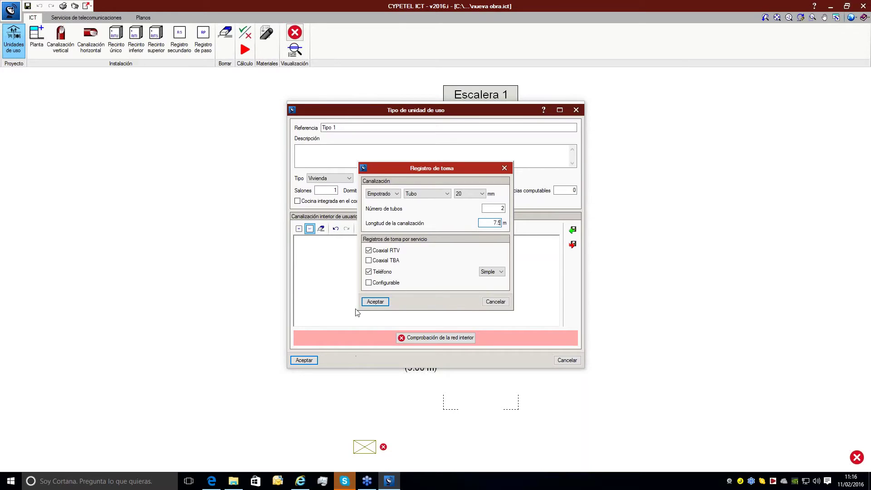
pyautogui.click(373, 301)
pyautogui.click(429, 305)
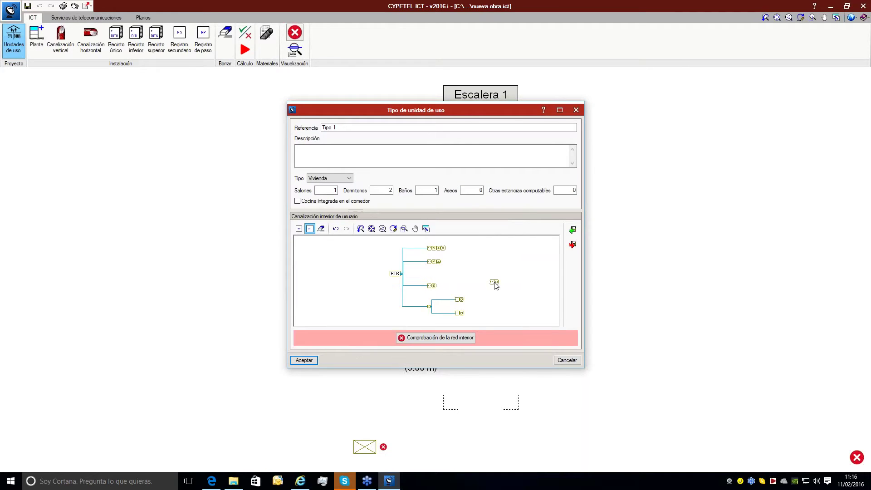
pyautogui.rightClick(493, 282)
pyautogui.click(504, 168)
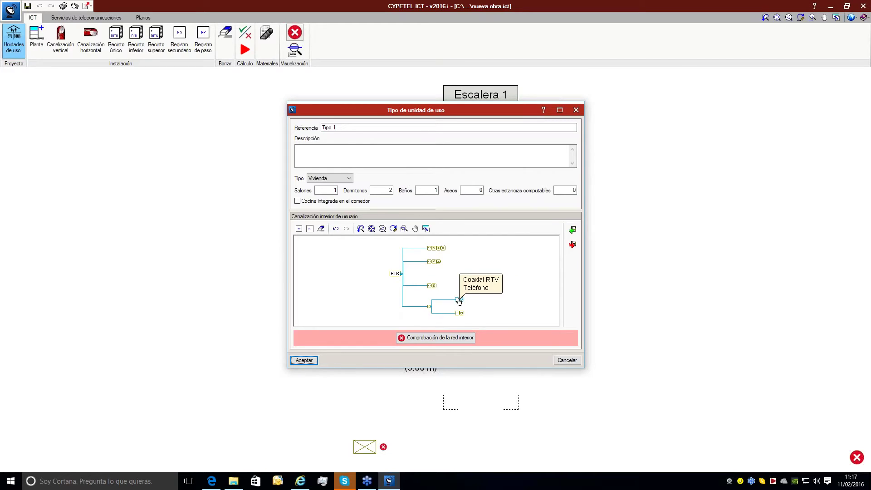
# Run the interior network check and examine the pass register's dimension, tube and duct length verifications.
pyautogui.click(461, 340)
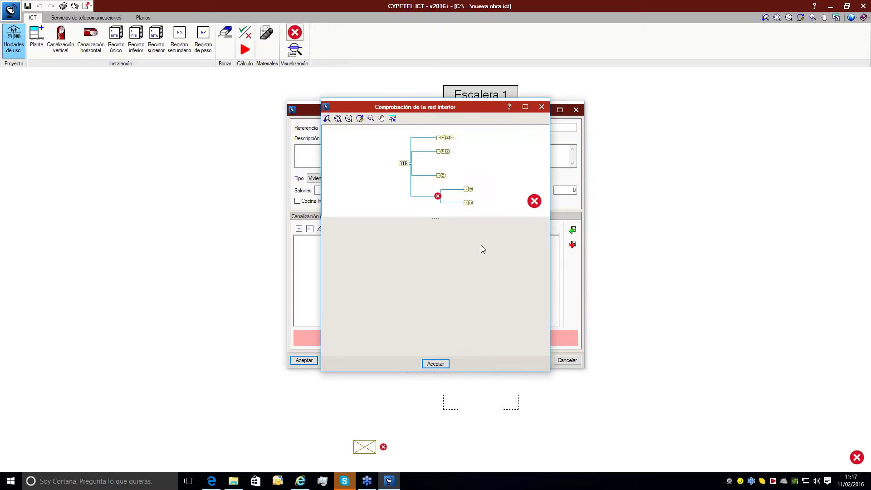
pyautogui.click(526, 107)
pyautogui.moveTo(443, 255)
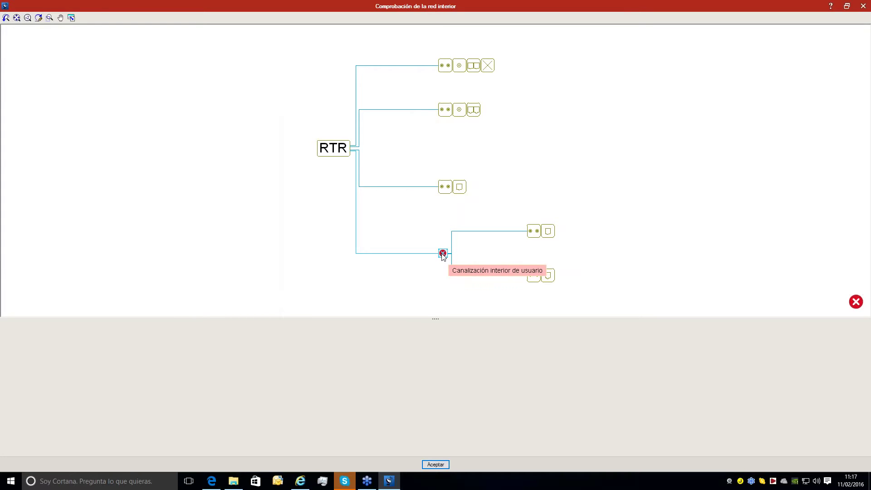
pyautogui.click(443, 254)
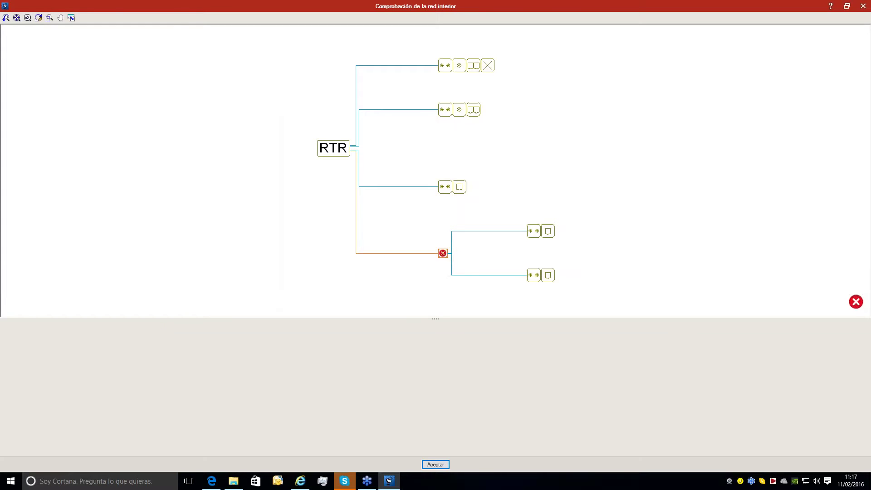
pyautogui.moveTo(436, 318); pyautogui.dragTo(436, 211)
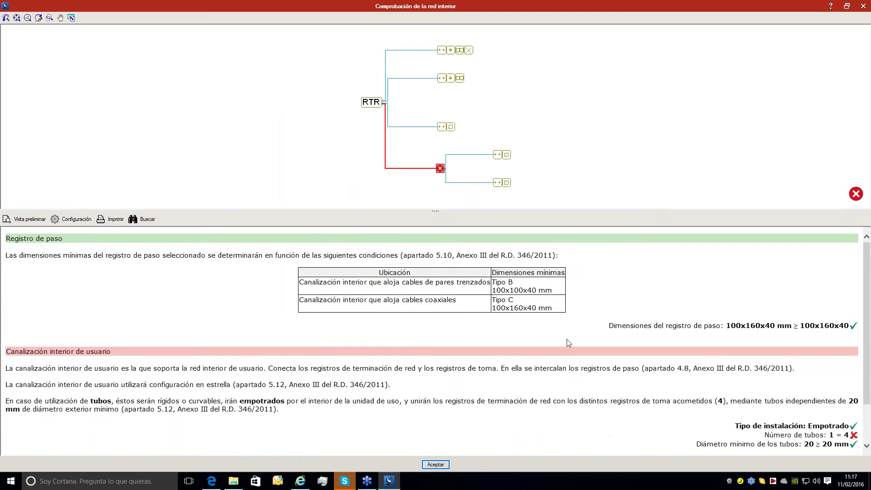
pyautogui.scroll(-2, 570, 345)
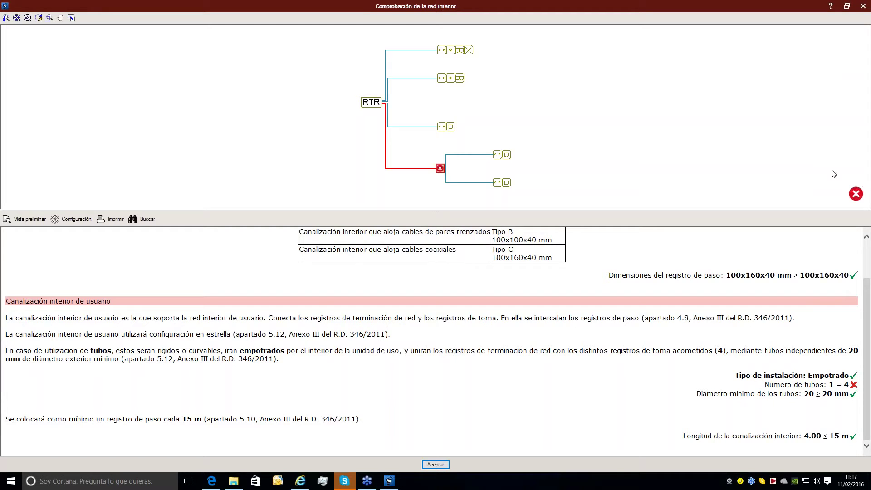
pyautogui.moveTo(766, 384); pyautogui.dragTo(850, 384)
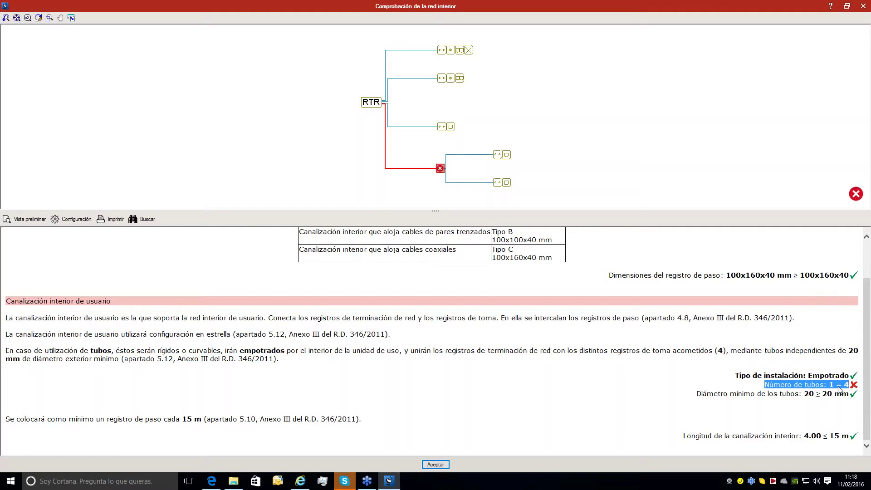
pyautogui.click(838, 389)
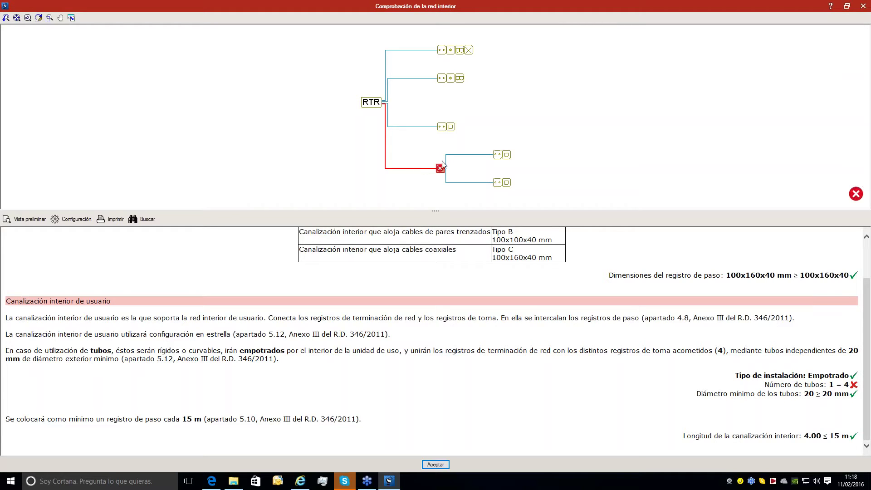
pyautogui.click(863, 6)
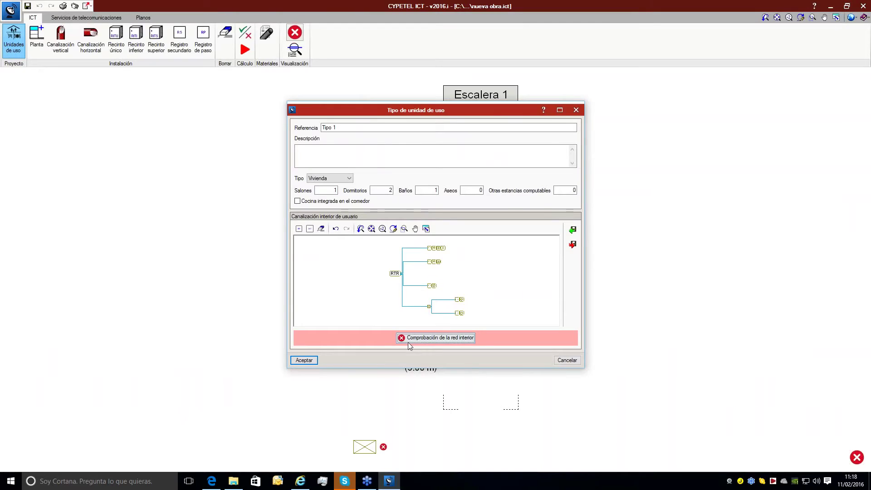
# Set the number of tubes in the pass register's duct to 4 and accept the Tipo 1 unit type.
pyautogui.click(420, 307)
pyautogui.moveTo(528, 221); pyautogui.dragTo(536, 221)
pyautogui.write('4')
pyautogui.click(357, 288)
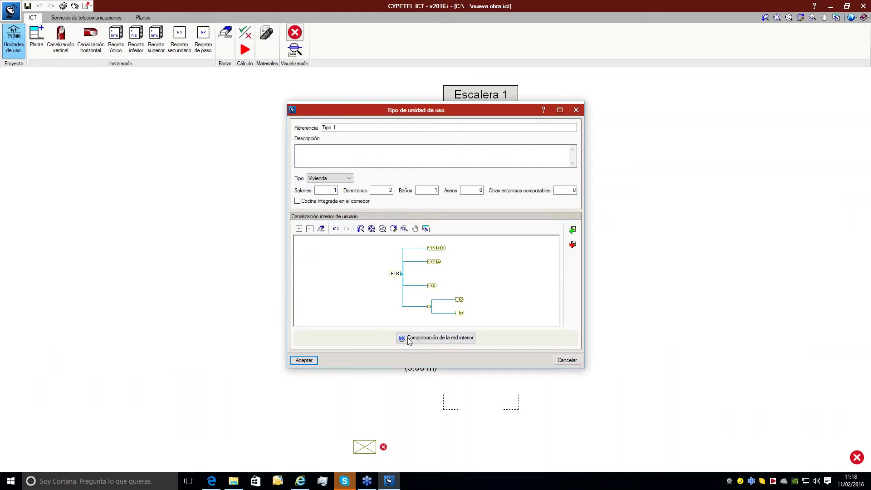
pyautogui.click(315, 359)
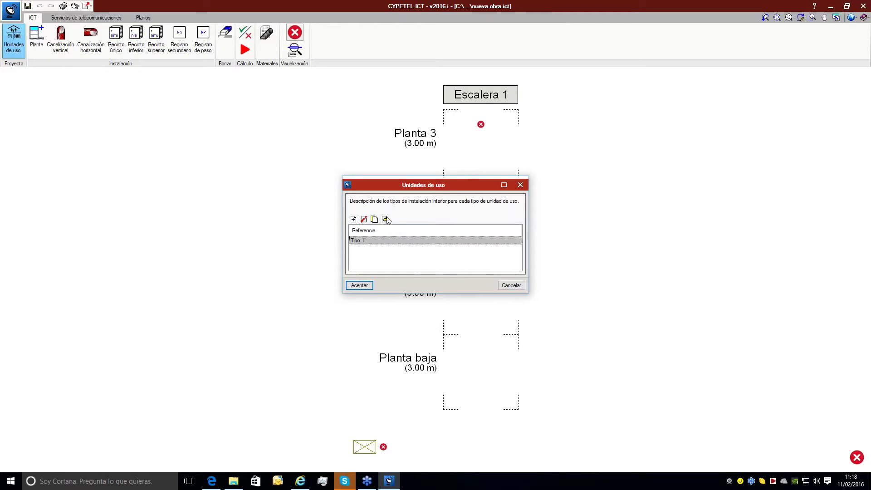
# Review the definition and interior network of the Tipo 1 unit type.
pyautogui.doubleClick(382, 241)
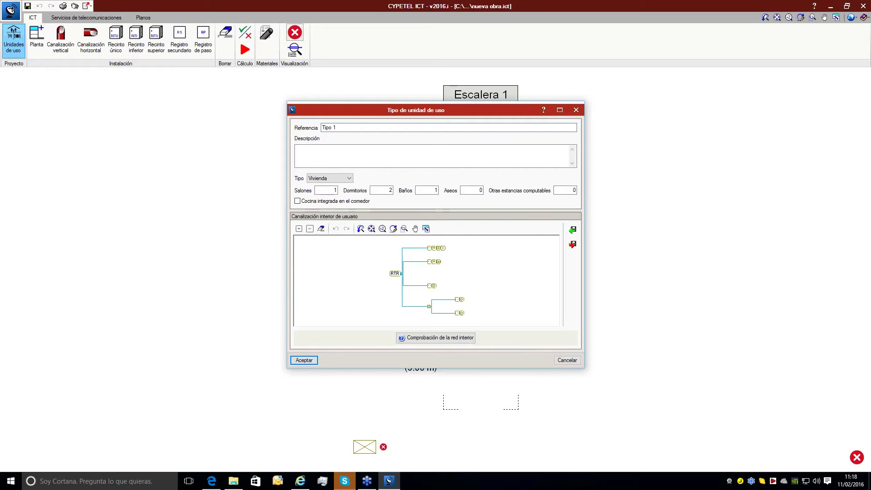
pyautogui.click(304, 360)
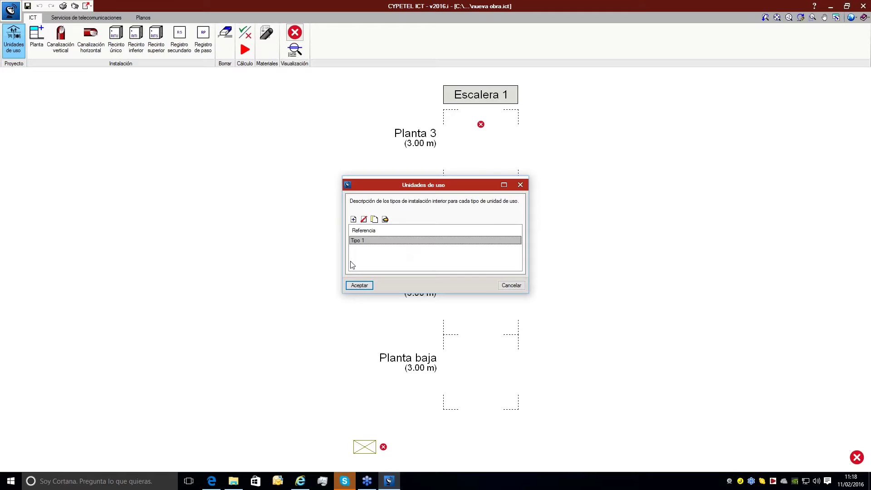
# Try the Local comercial, Oficina and Estancia común types in a new unit of use and discard it.
pyautogui.click(353, 220)
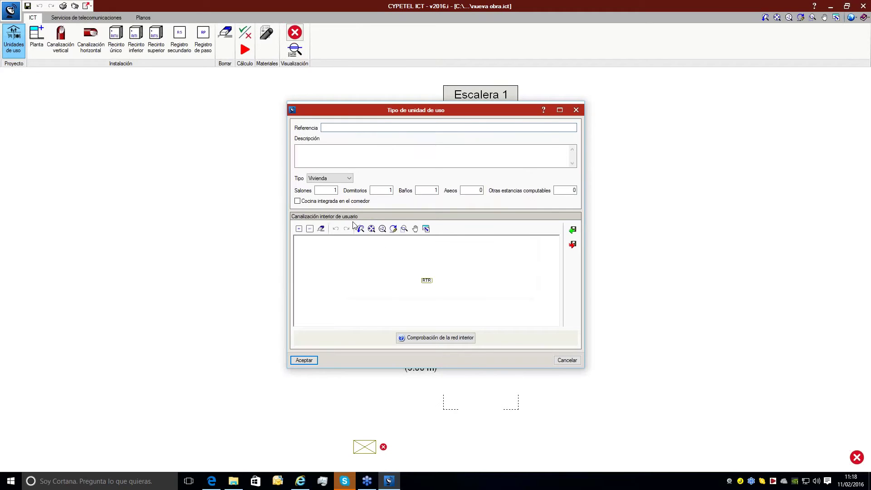
pyautogui.click(349, 179)
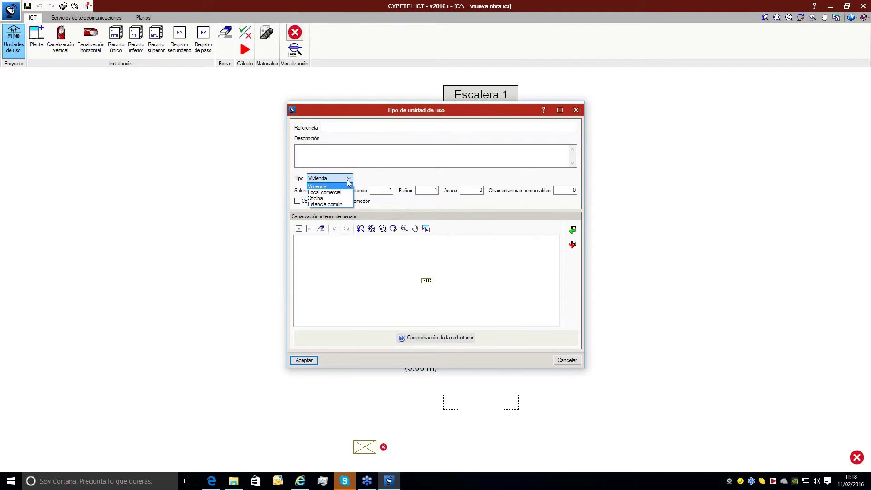
pyautogui.click(325, 192)
pyautogui.click(338, 178)
pyautogui.click(337, 198)
pyautogui.click(339, 178)
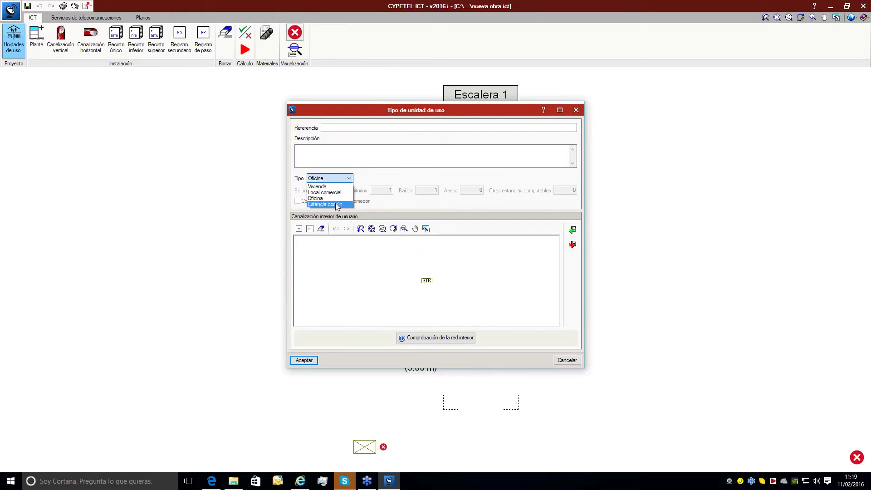
pyautogui.click(348, 204)
pyautogui.click(576, 110)
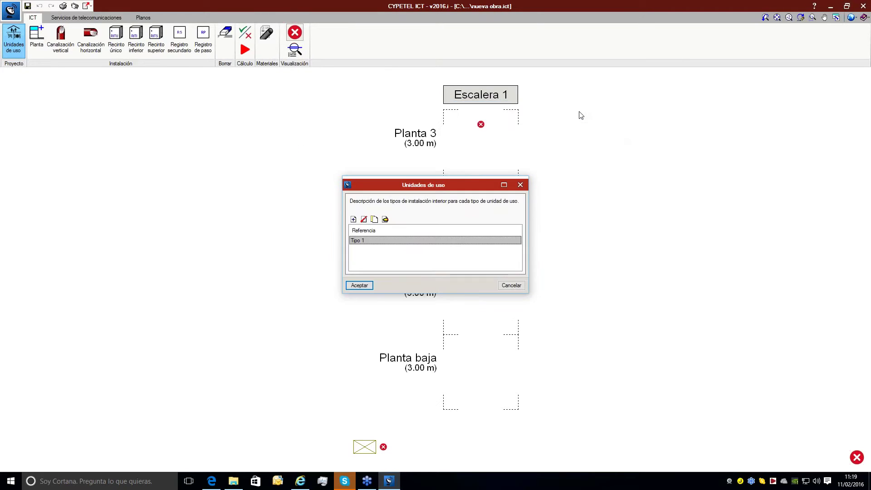
# Accept the list of units of use and insert a floor named Planta Entresuelo between Planta baja and Planta 1.
pyautogui.click(358, 285)
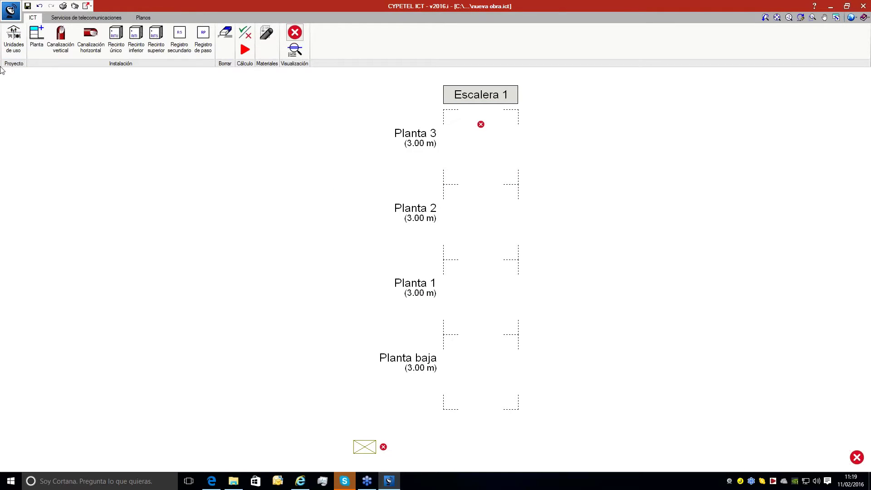
pyautogui.click(35, 40)
pyautogui.click(42, 48)
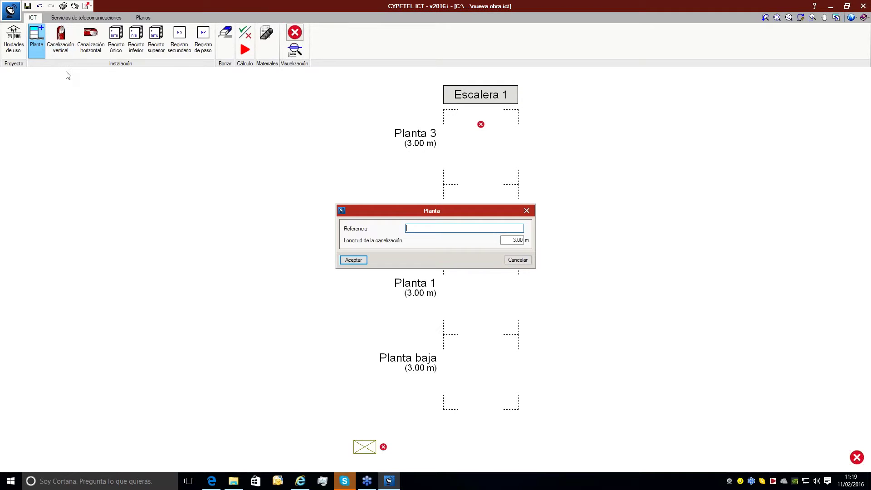
pyautogui.write('Pl')
pyautogui.write('Entresuelo')
pyautogui.click(353, 260)
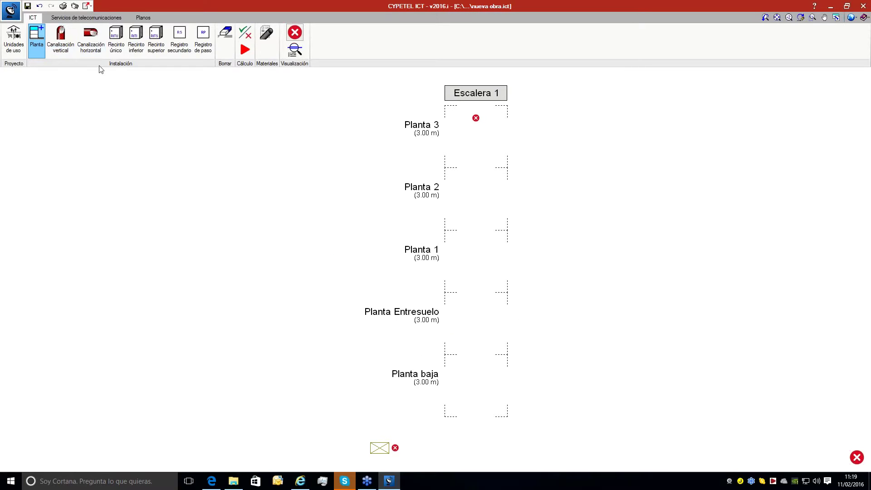
# Add a floor named Planta 4 with a 3.00 m duct length above Planta 3 and finish adding floors.
pyautogui.click(440, 116)
pyautogui.moveTo(447, 228); pyautogui.dragTo(423, 227)
pyautogui.write('5')
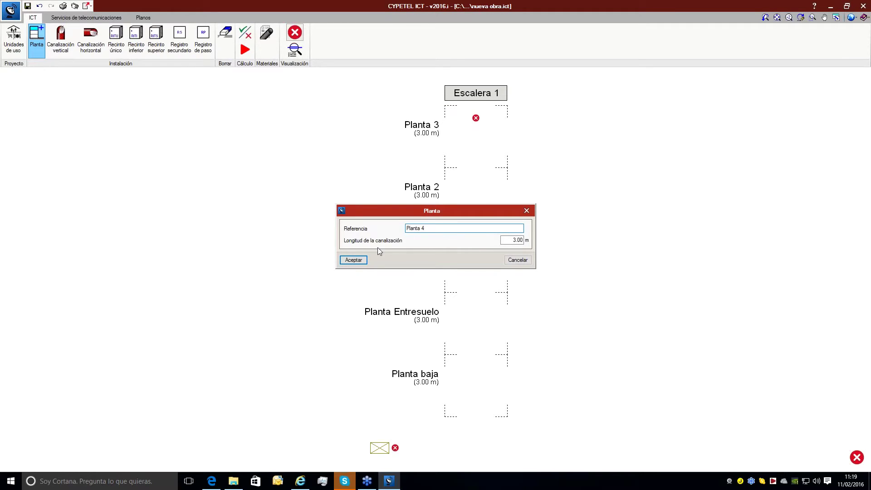
pyautogui.click(361, 260)
pyautogui.scroll(4, 529, 366)
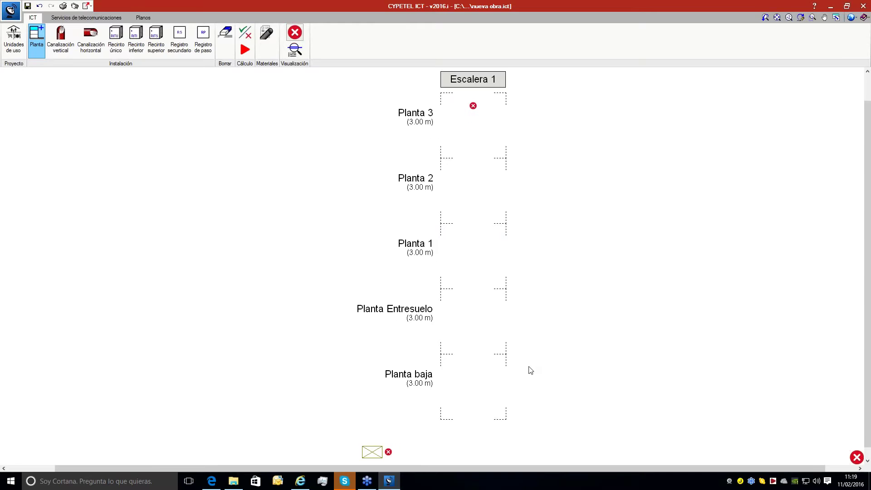
pyautogui.moveTo(475, 180); pyautogui.dragTo(475, 353, button='middle')
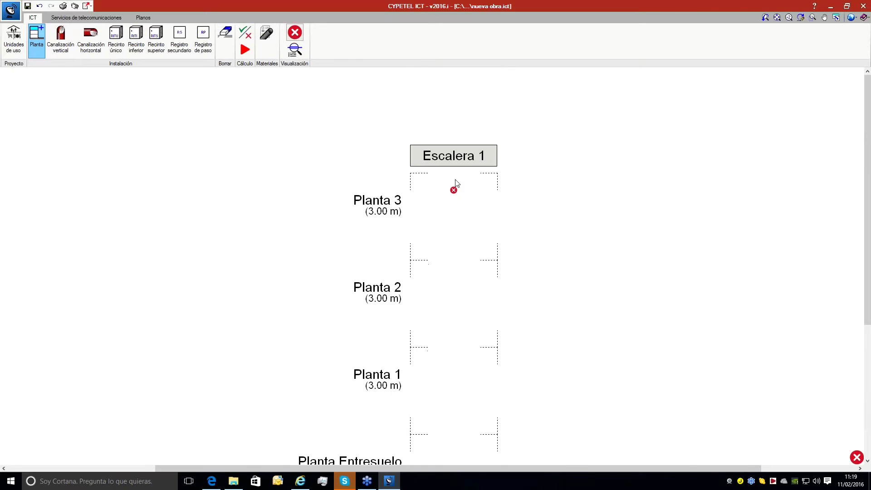
pyautogui.scroll(3, 459, 180)
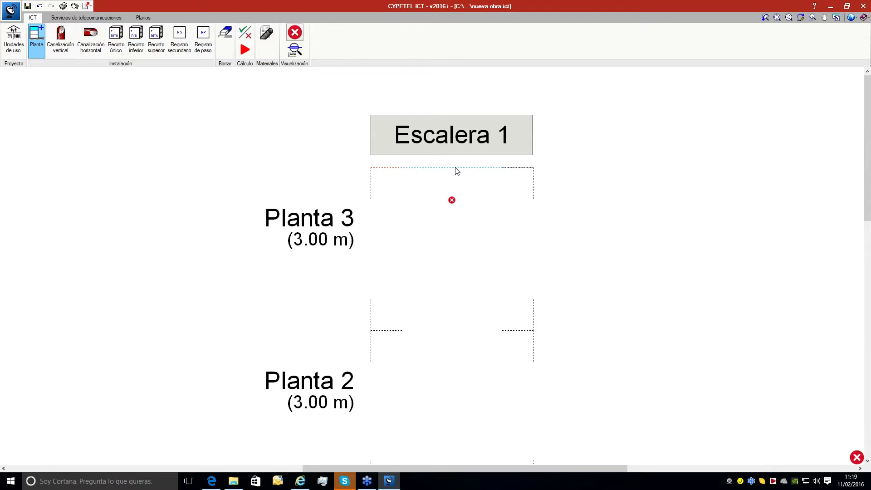
pyautogui.scroll(-3, 457, 171)
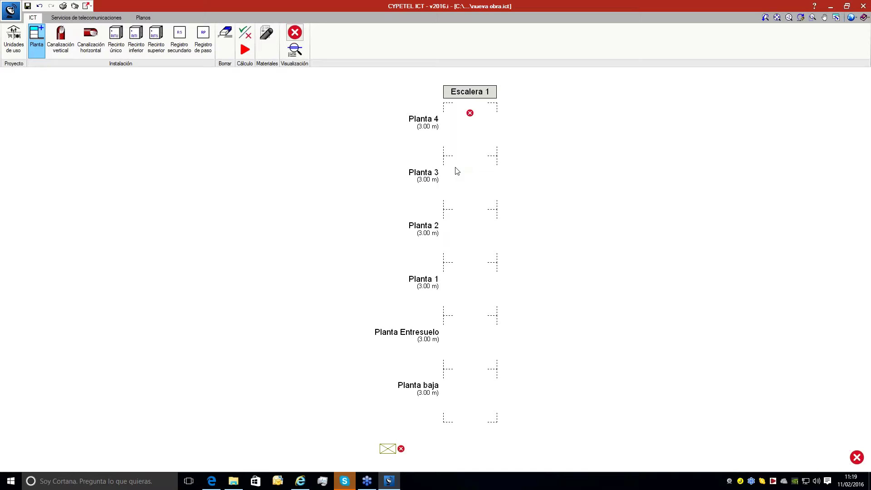
pyautogui.click(213, 201)
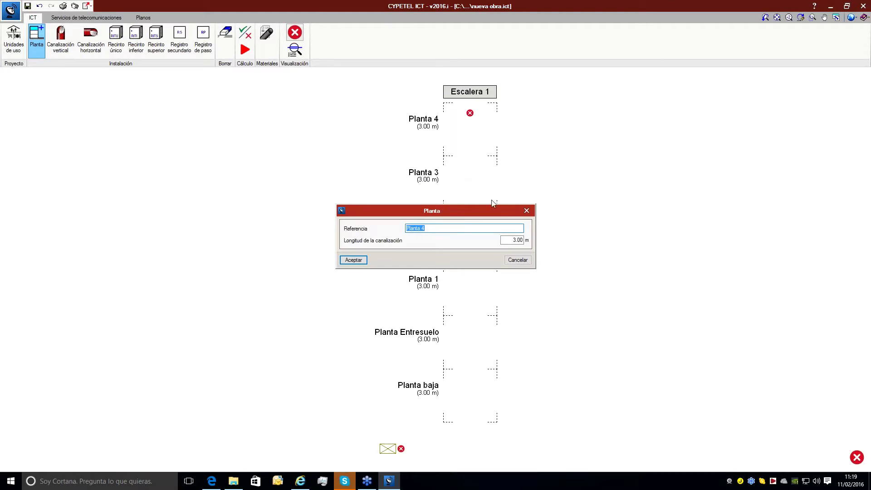
pyautogui.click(526, 211)
# Add a vertical duct Escalera 2 beside Escalera 1, surface-mounted in 50 mm tube with one tube per service and one reserve.
pyautogui.click(61, 48)
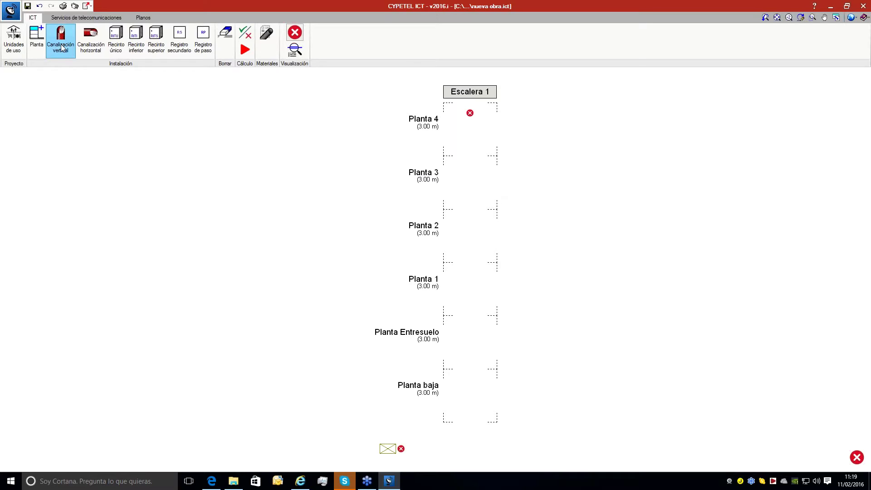
pyautogui.click(375, 159)
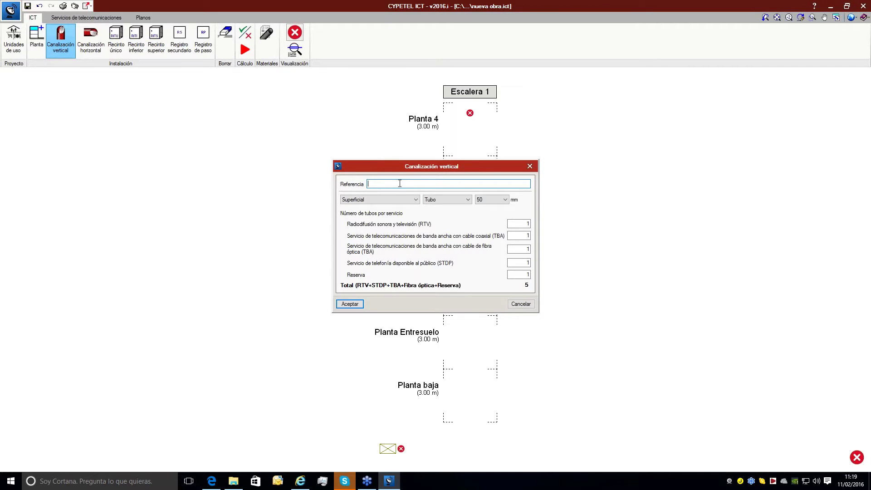
pyautogui.write('Escaler')
pyautogui.click(346, 308)
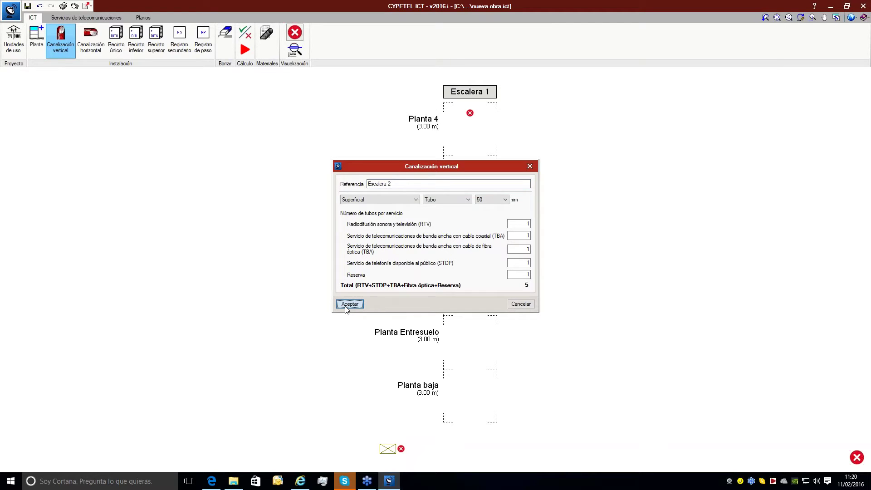
pyautogui.click(348, 305)
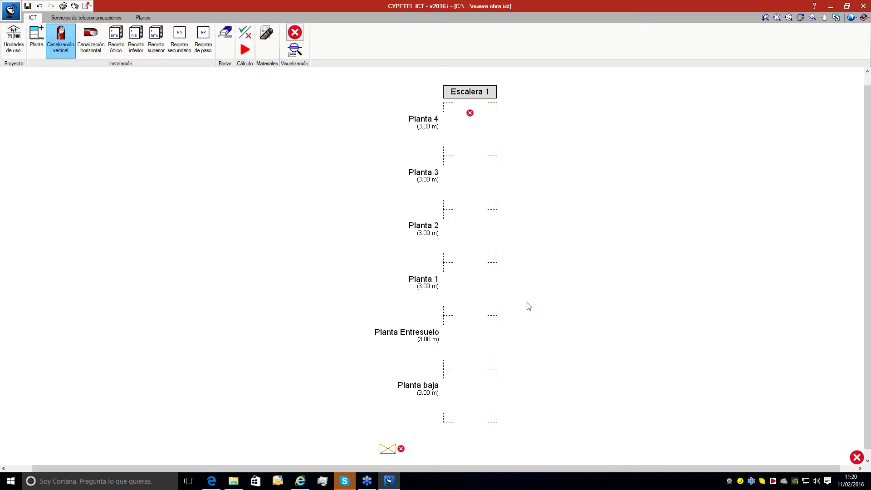
pyautogui.scroll(5, 529, 306)
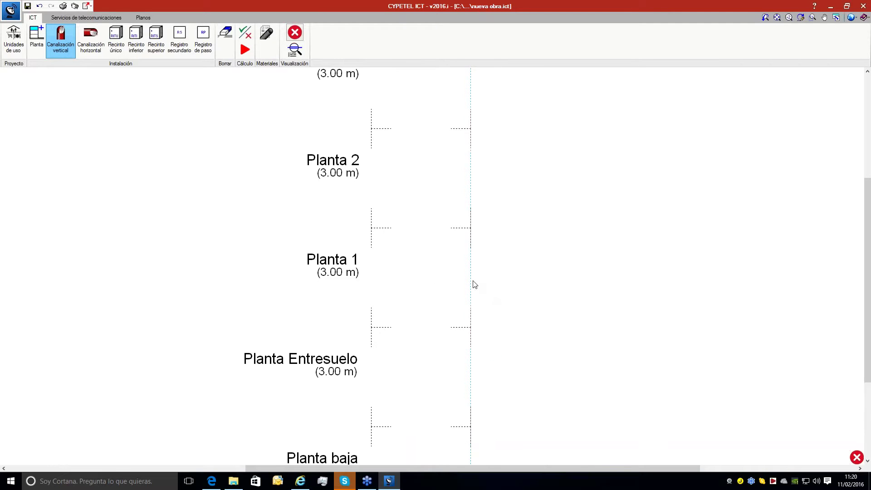
pyautogui.scroll(-2, 475, 285)
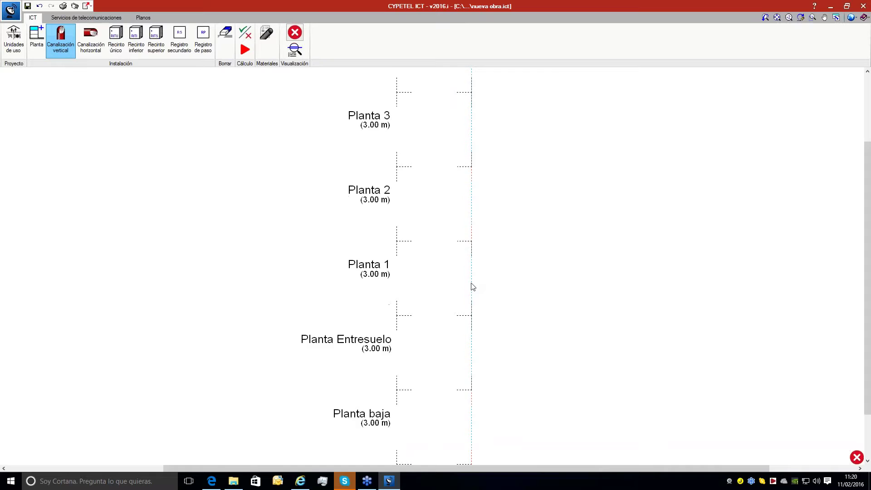
pyautogui.scroll(-2, 472, 286)
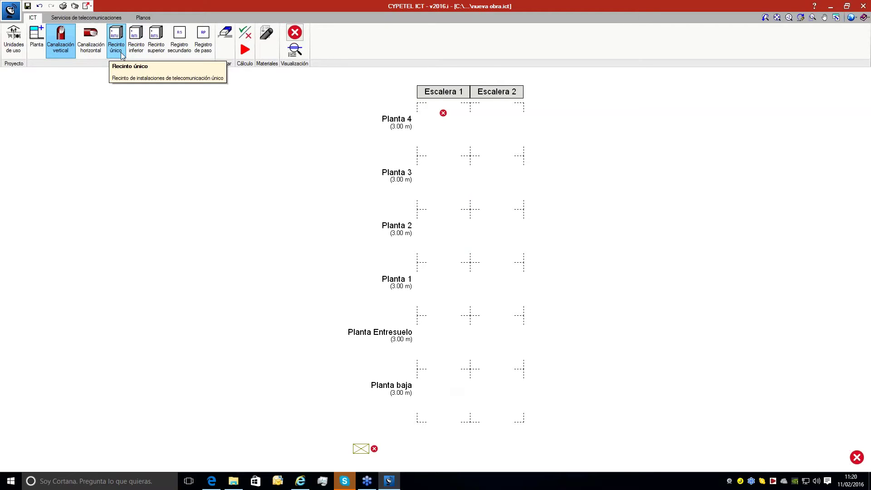
# Start an upper telecommunications enclosure and read the help on its dimensions by number of PAU and the floor distribution types.
pyautogui.click(153, 56)
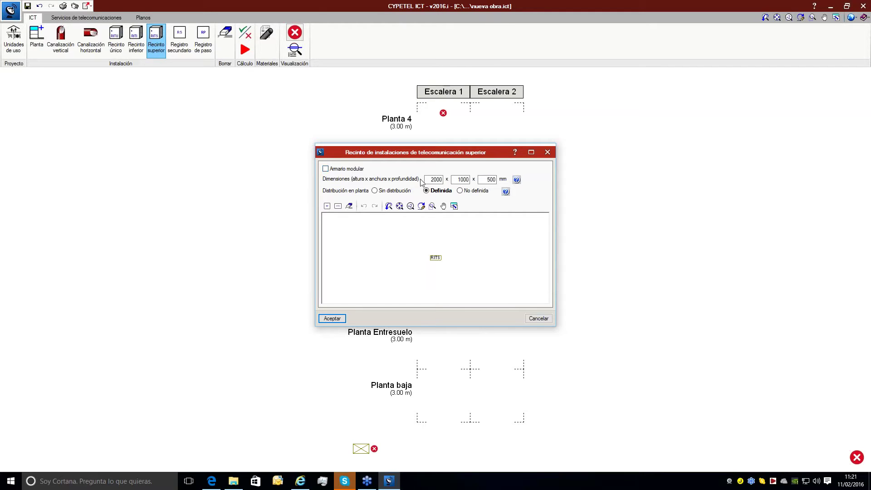
pyautogui.click(516, 179)
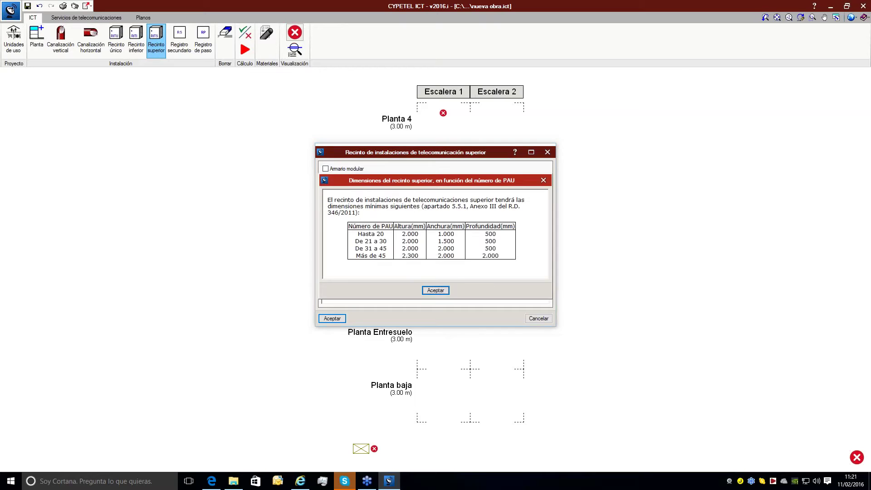
pyautogui.click(544, 180)
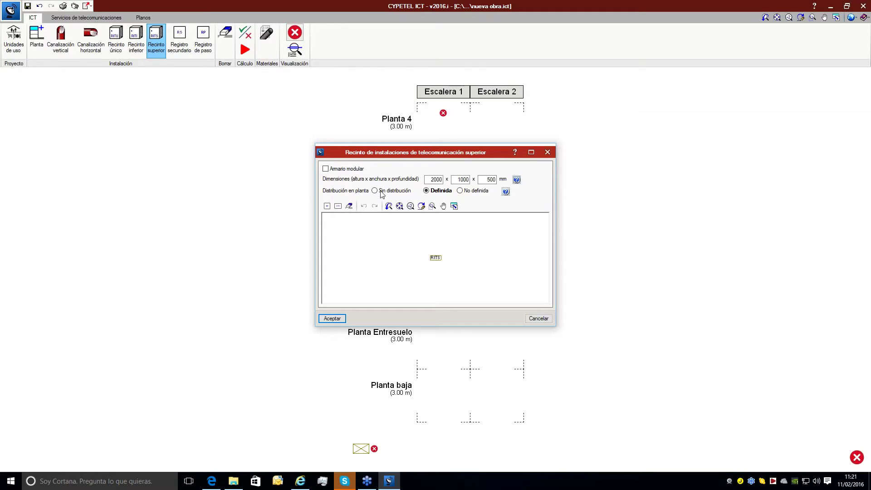
pyautogui.click(506, 191)
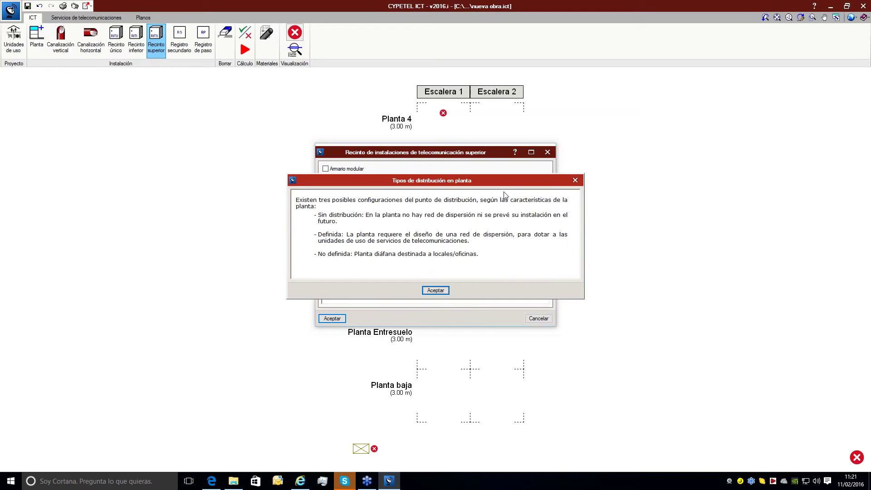
pyautogui.moveTo(496, 178); pyautogui.dragTo(498, 210)
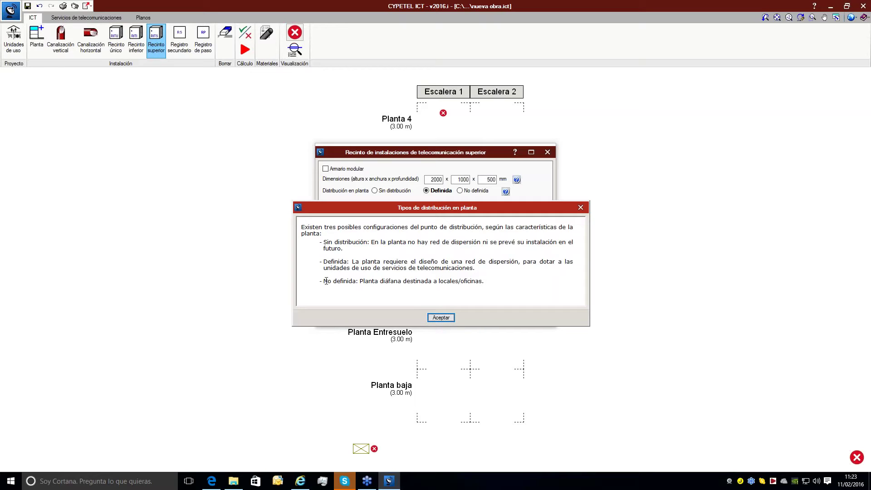
pyautogui.click(440, 317)
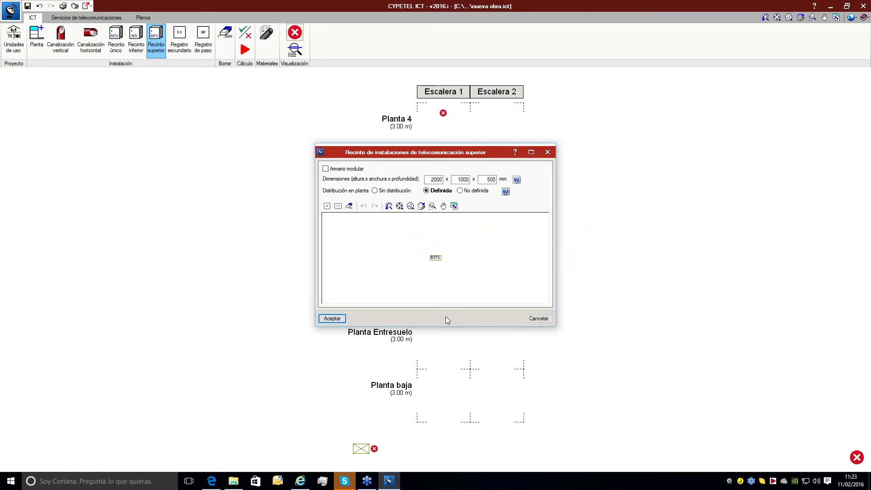
# Compare the Sin distribución, Definida and No definida settings of the upper enclosure and read the Superficie help.
pyautogui.click(394, 191)
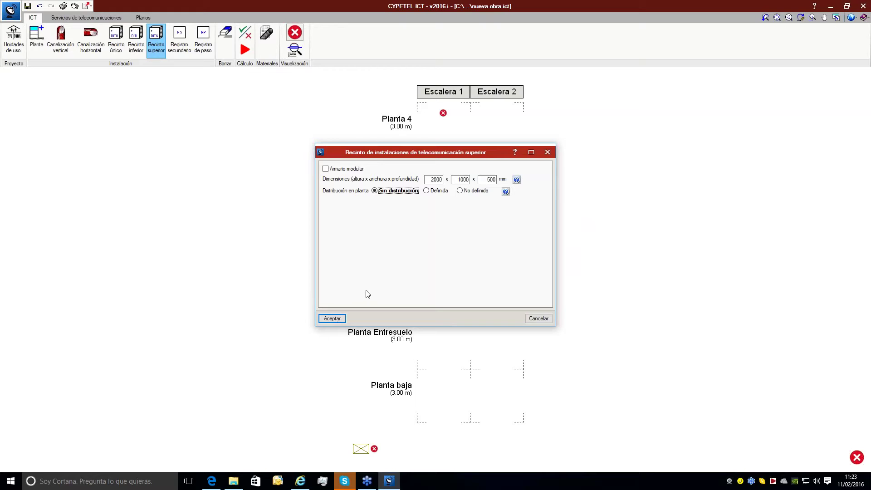
pyautogui.click(435, 192)
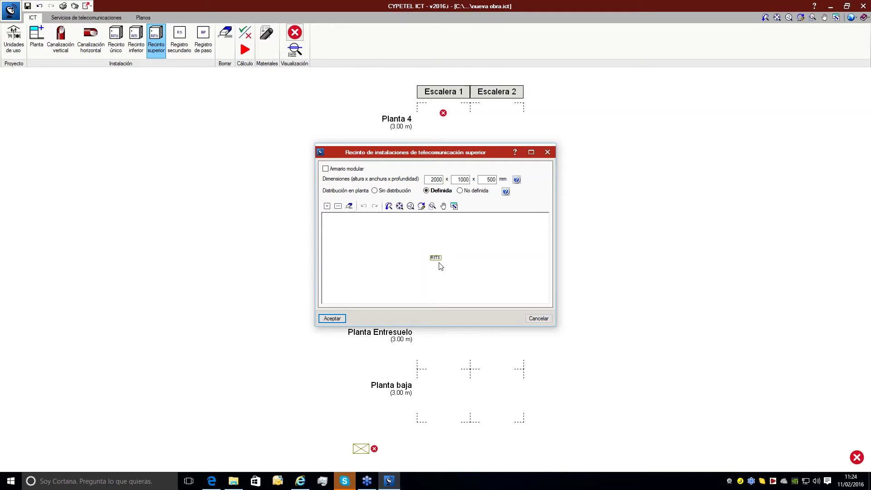
pyautogui.click(464, 192)
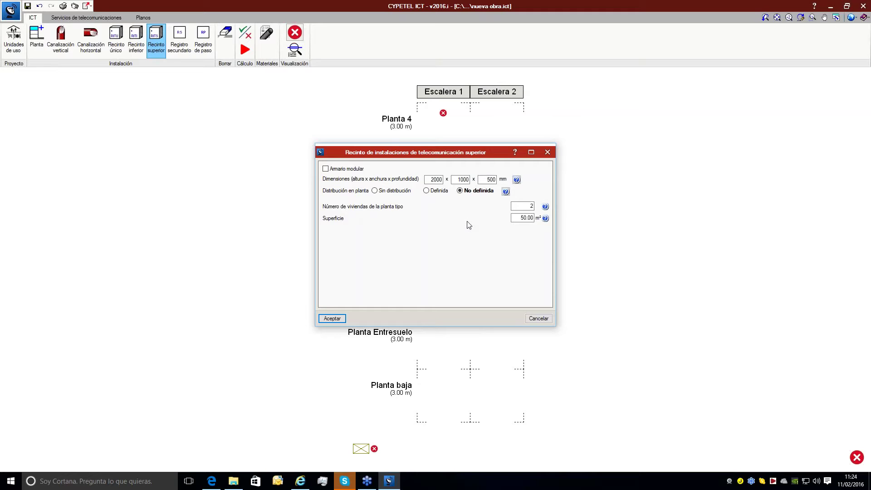
pyautogui.click(545, 218)
pyautogui.moveTo(420, 235); pyautogui.dragTo(476, 236)
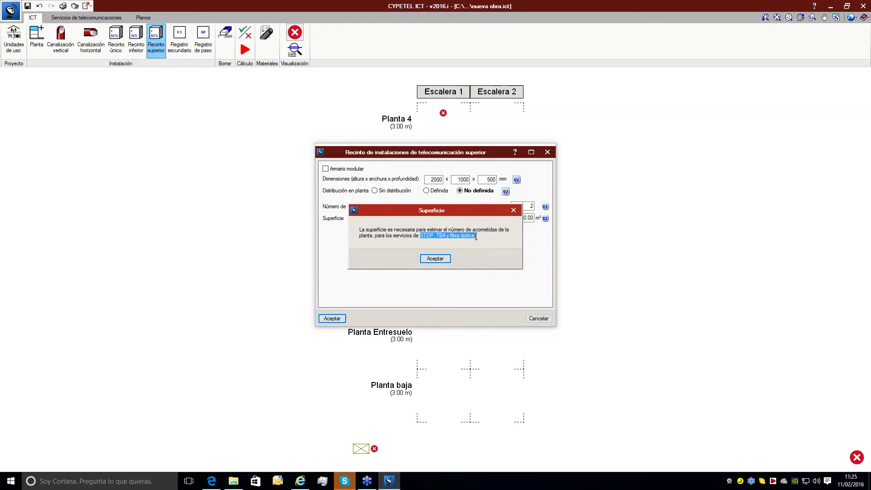
pyautogui.click(448, 261)
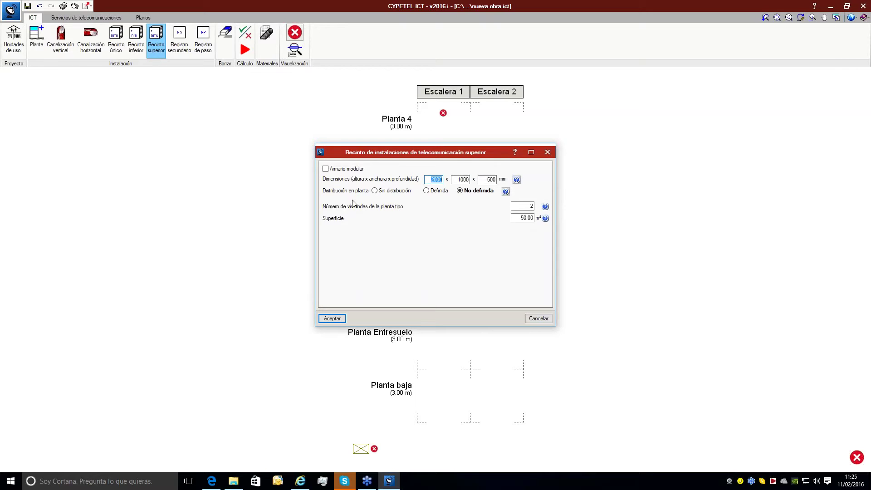
# Set the 2000 x 1000 x 500 mm upper enclosure to Sin distribución and place it on Planta 4 of Escalera 1.
pyautogui.click(391, 191)
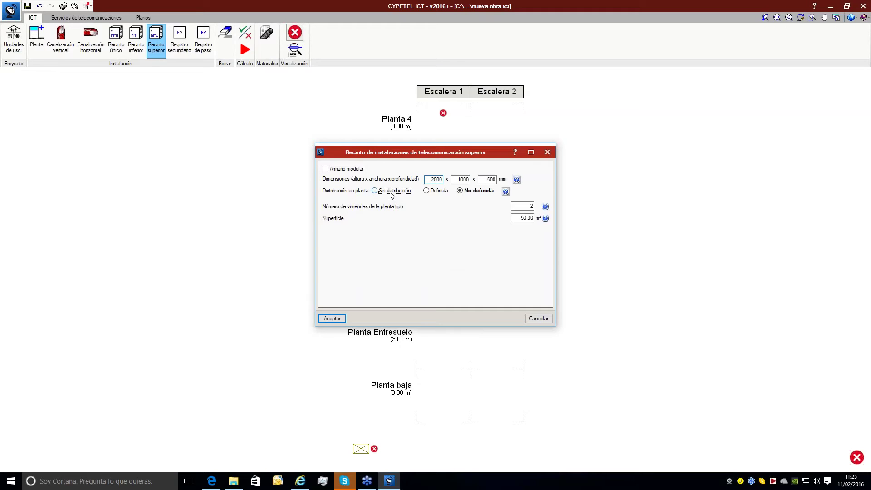
pyautogui.click(342, 320)
pyautogui.click(441, 145)
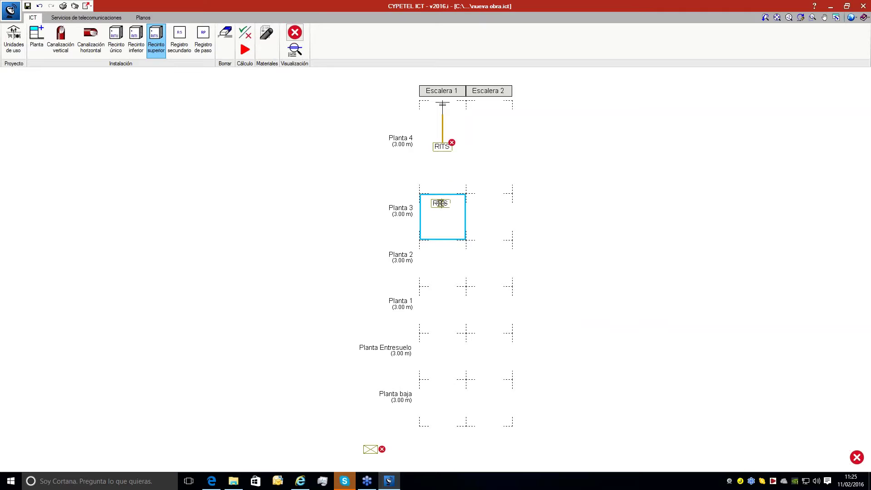
# Add a 2000 x 1000 x 500 mm lower telecommunications enclosure with Sin distribución on Planta baja of Escalera 1.
pyautogui.click(440, 202)
pyautogui.click(548, 152)
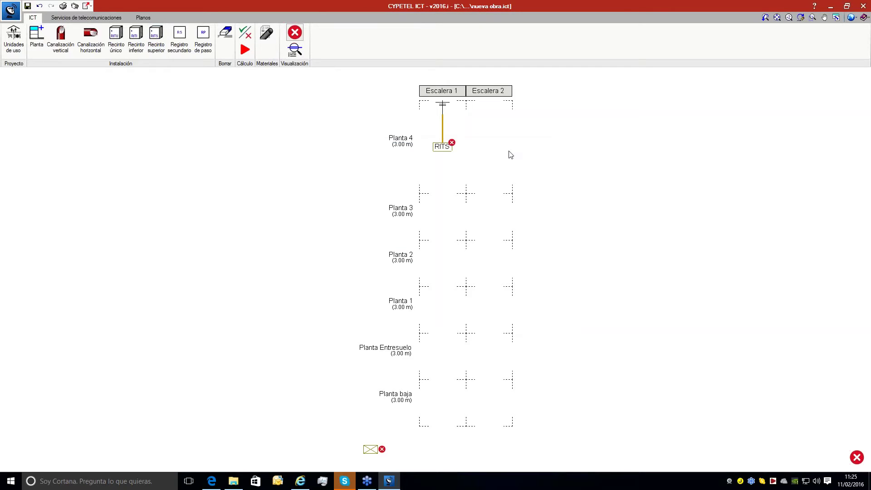
pyautogui.moveTo(456, 145)
pyautogui.click(141, 51)
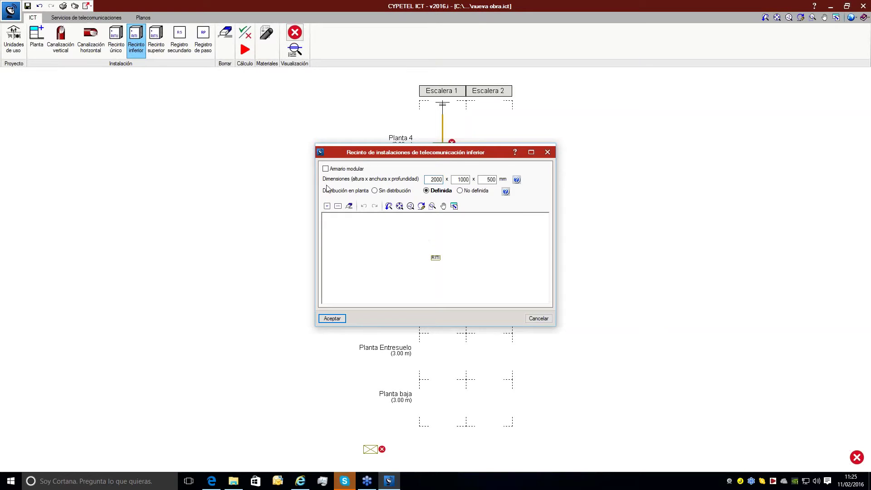
pyautogui.click(401, 191)
pyautogui.click(332, 319)
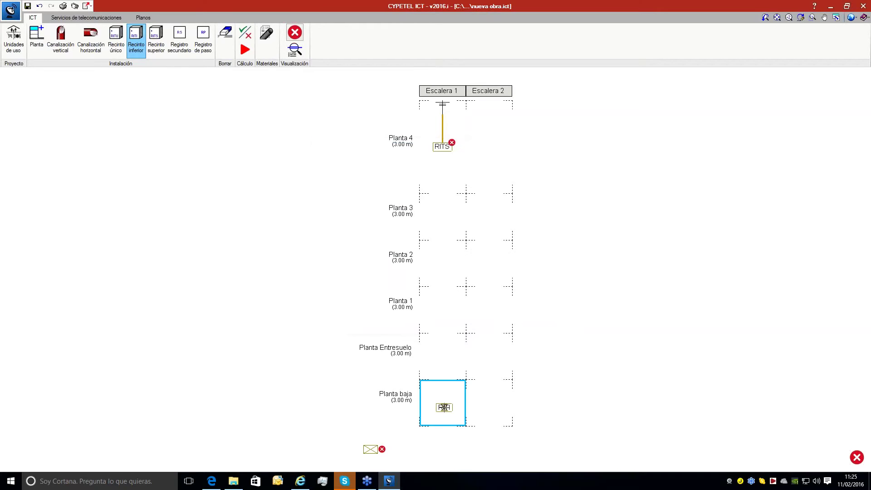
pyautogui.click(444, 407)
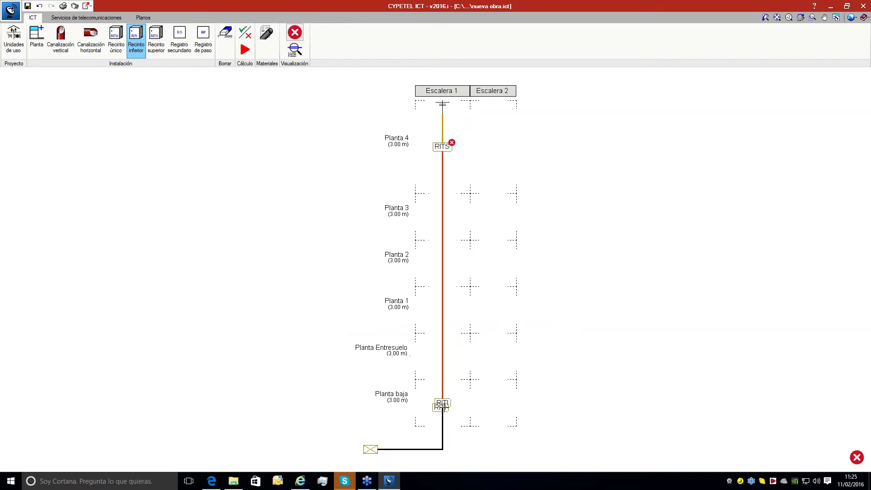
# Start a secondary register with Definida distribution and define a communal surface-mounted passage register in 25 mm tube, with a duct length of 5.3 m.
pyautogui.click(180, 43)
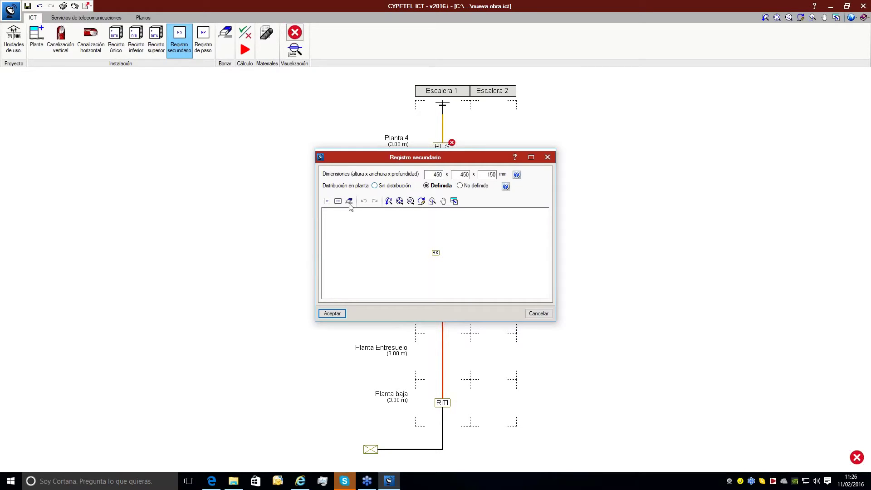
pyautogui.click(326, 208)
pyautogui.click(325, 203)
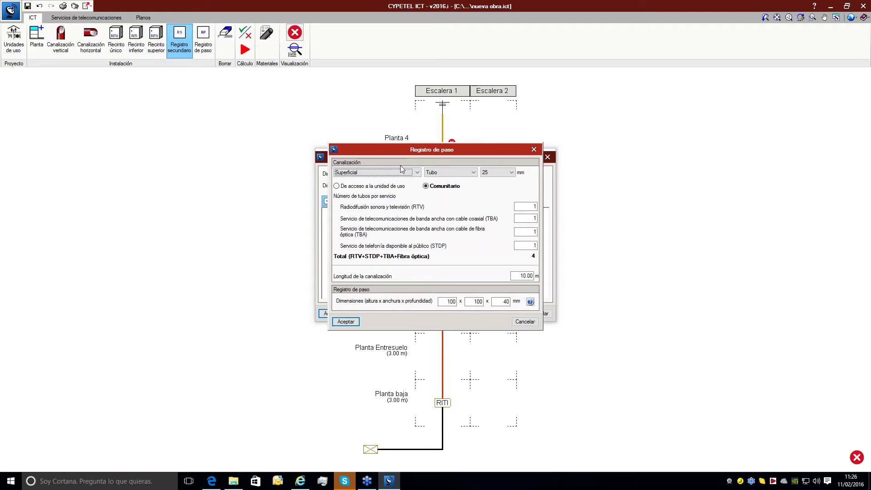
pyautogui.click(383, 174)
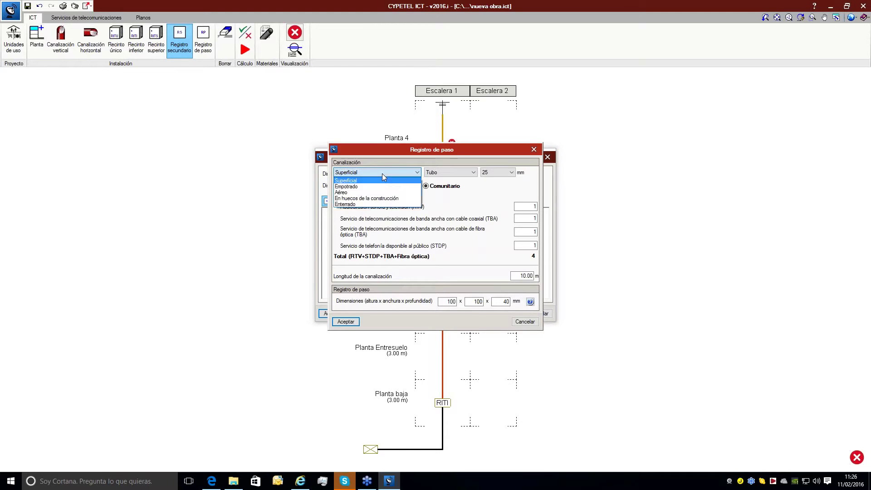
pyautogui.click(383, 175)
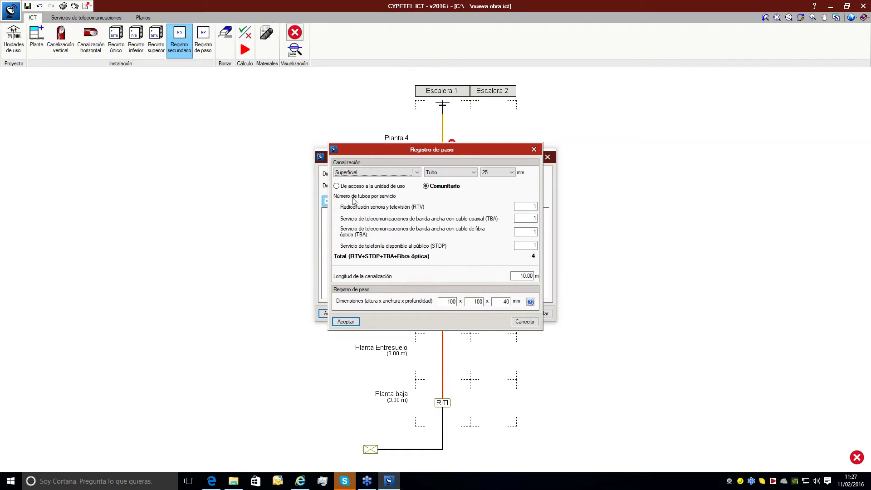
pyautogui.click(529, 231)
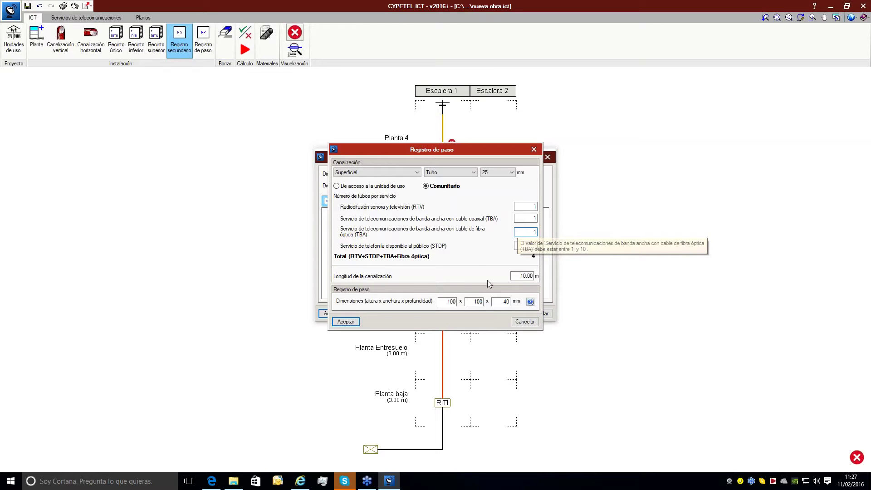
pyautogui.click(520, 275)
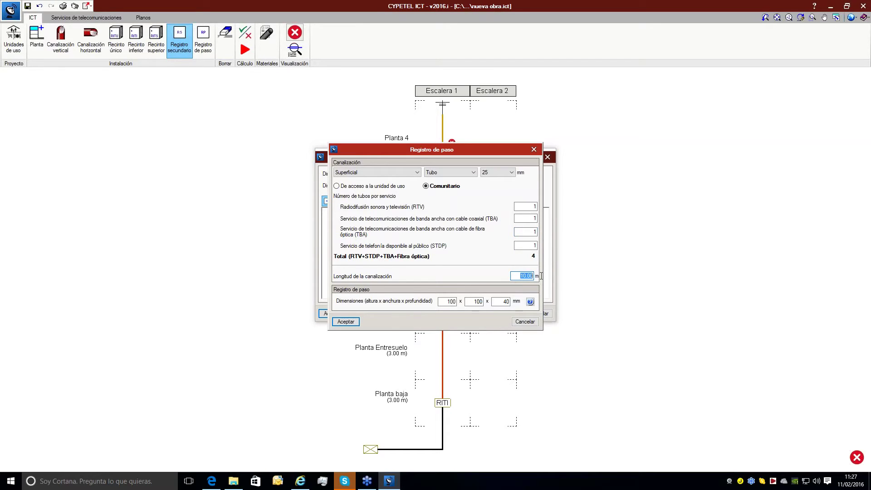
pyautogui.write('5.3')
# Read the help on minimum passage register dimensions for communal and dwelling access sections.
pyautogui.click(531, 302)
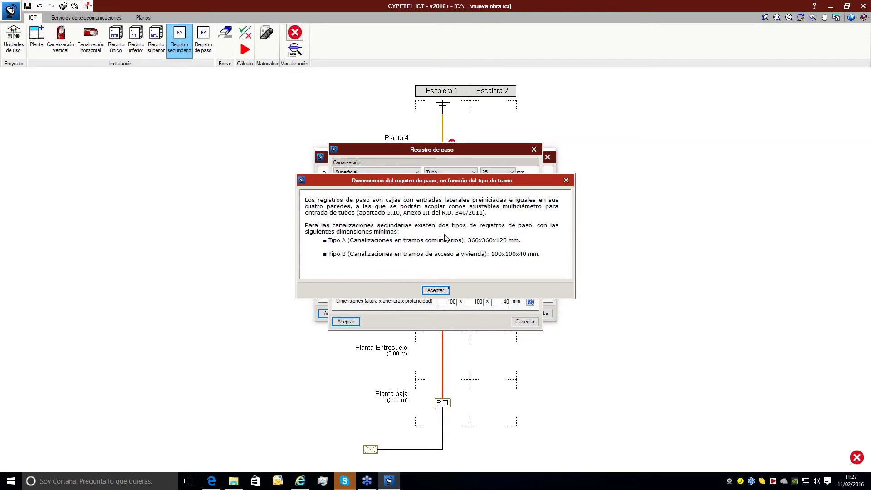
pyautogui.moveTo(491, 253); pyautogui.dragTo(540, 254)
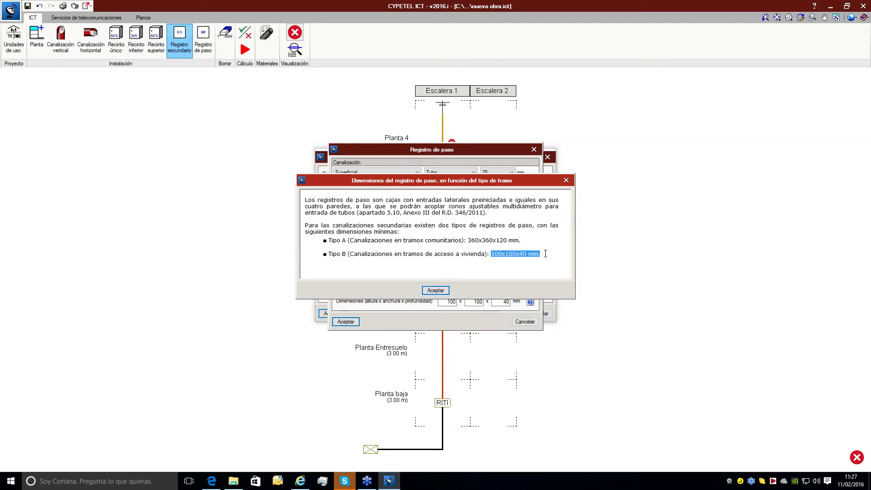
pyautogui.click(566, 181)
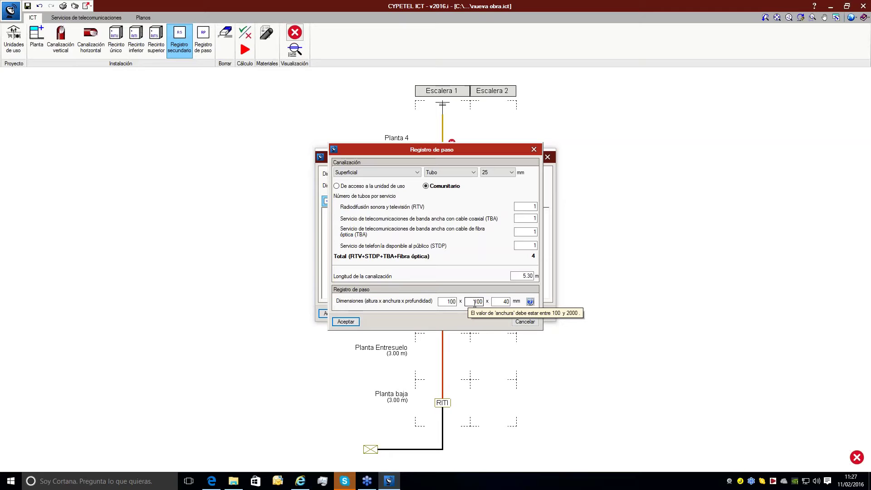
# Accept the 100 x 100 x 40 mm passage register and connect it to the left side of the RS in the floor distribution.
pyautogui.click(355, 323)
pyautogui.scroll(3, 430, 254)
pyautogui.moveTo(443, 258); pyautogui.dragTo(434, 289, button='middle')
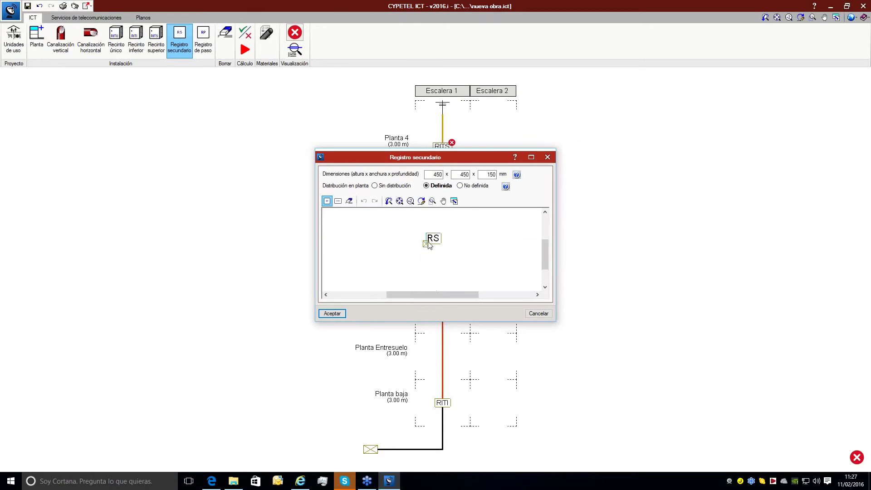
pyautogui.scroll(2, 428, 245)
pyautogui.scroll(2, 429, 244)
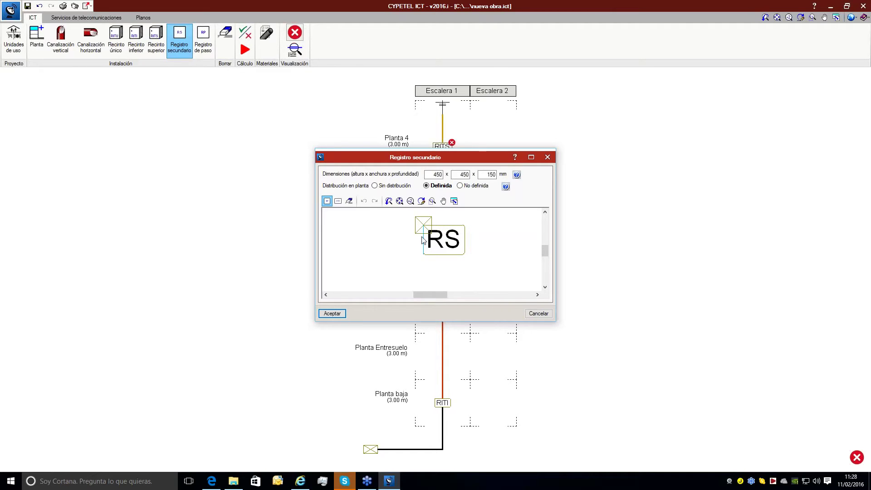
pyautogui.click(427, 242)
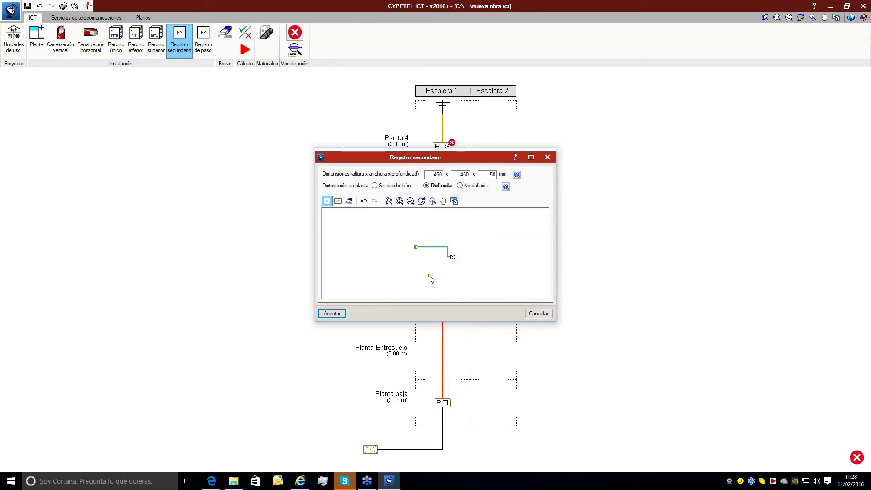
pyautogui.click(430, 278)
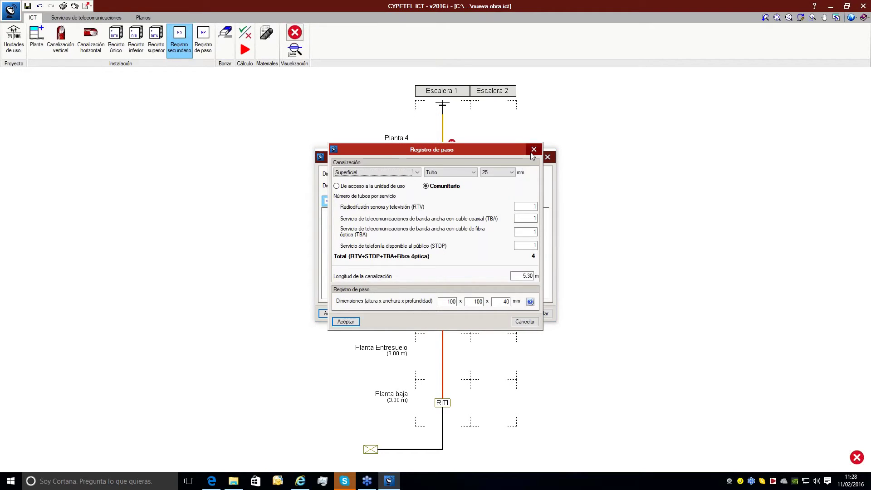
pyautogui.click(345, 321)
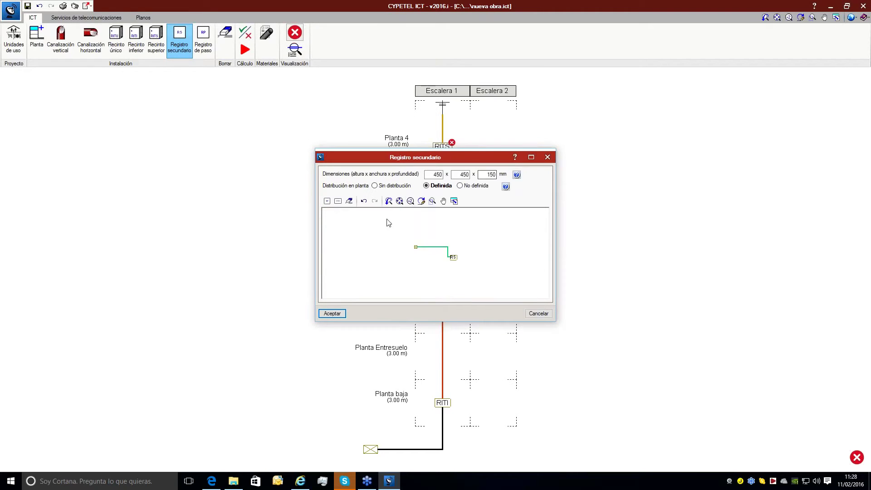
# Start a network termination register with reference Izq, choosing the plastic box for recessing in a partition with mainly vertical equipment layout.
pyautogui.click(340, 204)
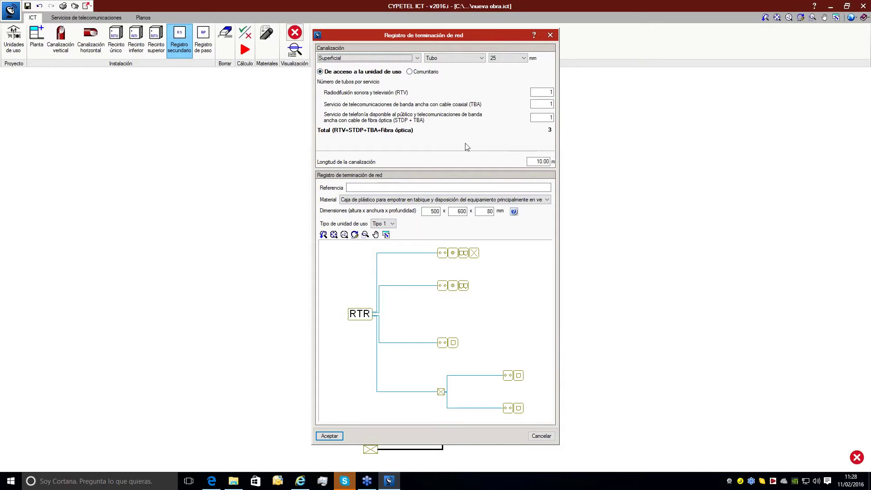
pyautogui.click(378, 186)
pyautogui.write('Izq')
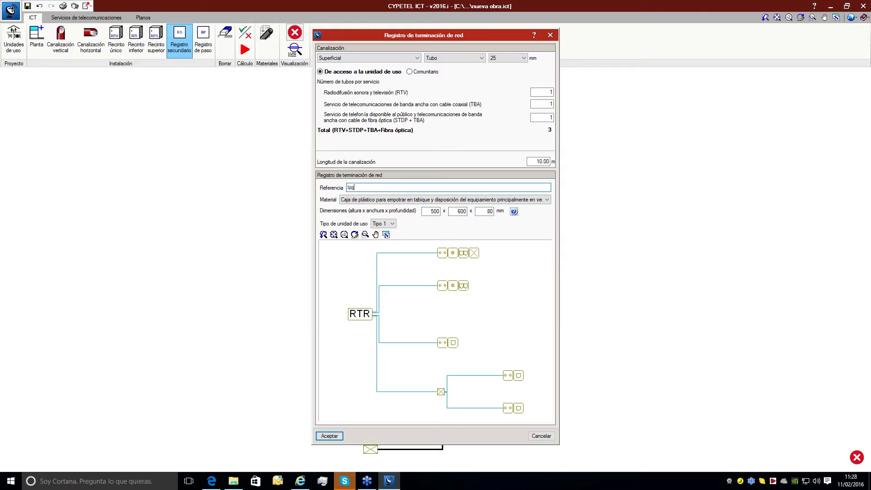
pyautogui.moveTo(376, 187); pyautogui.dragTo(346, 189)
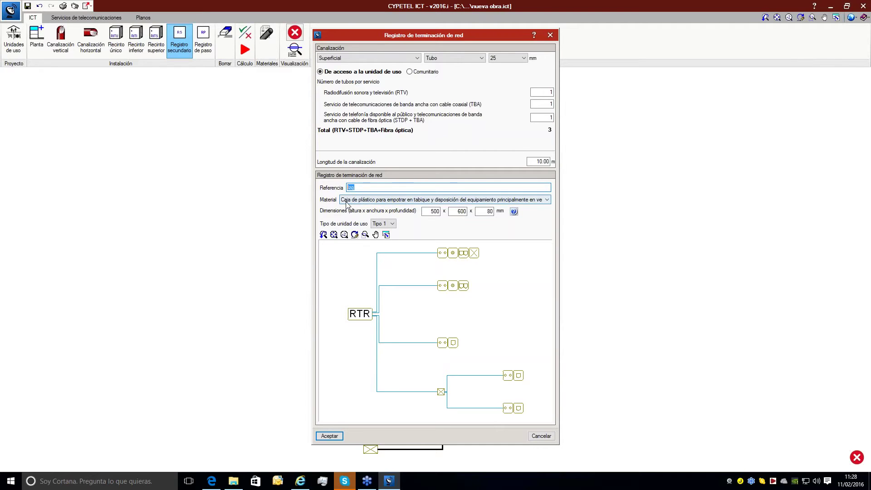
pyautogui.click(349, 204)
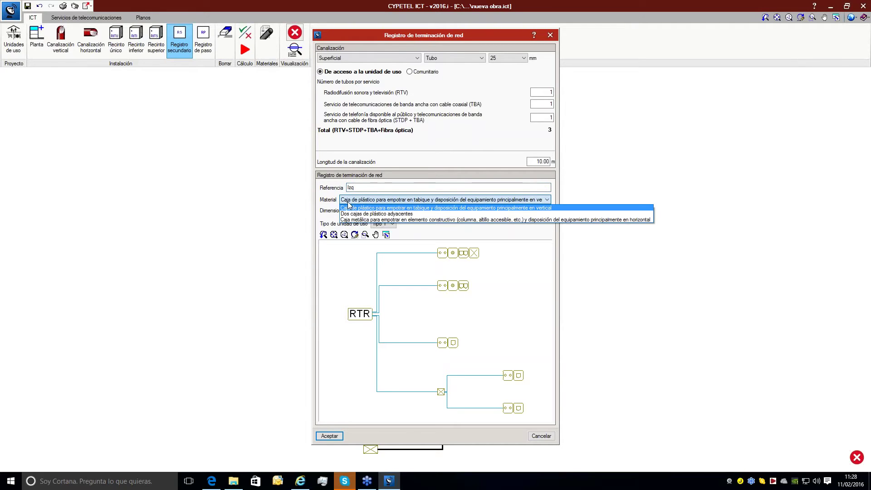
pyautogui.click(349, 205)
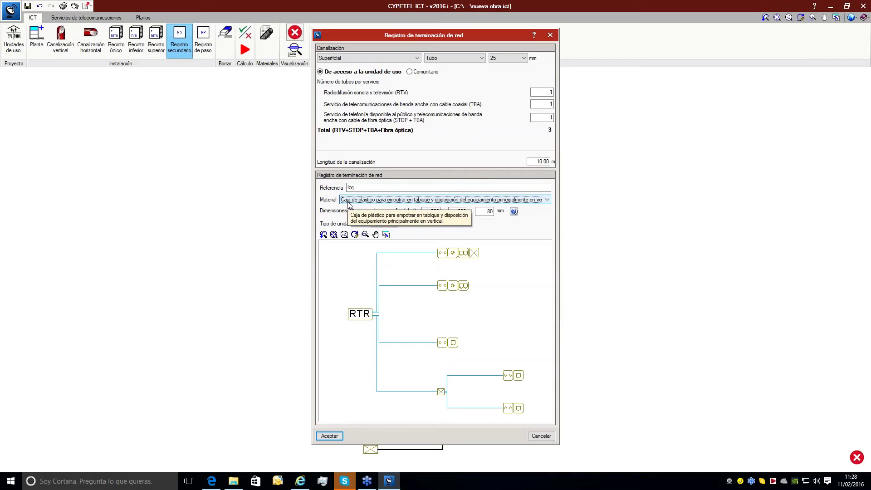
pyautogui.click(349, 206)
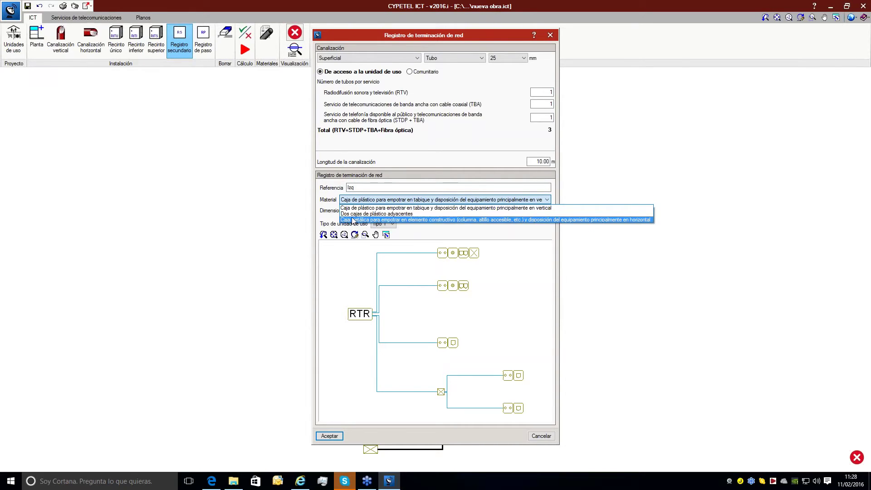
pyautogui.click(353, 208)
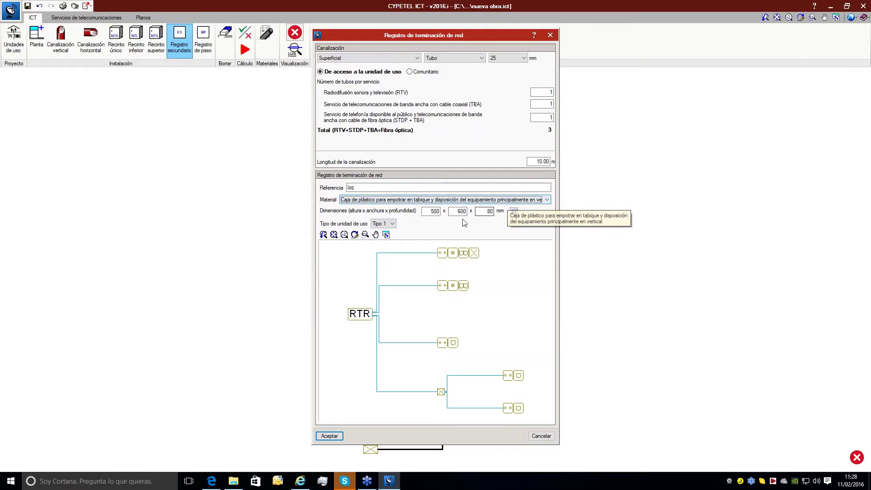
# Assign dwelling type Tipo 1 to the Izq termination register and connect it to the passage register.
pyautogui.click(393, 224)
pyautogui.click(393, 225)
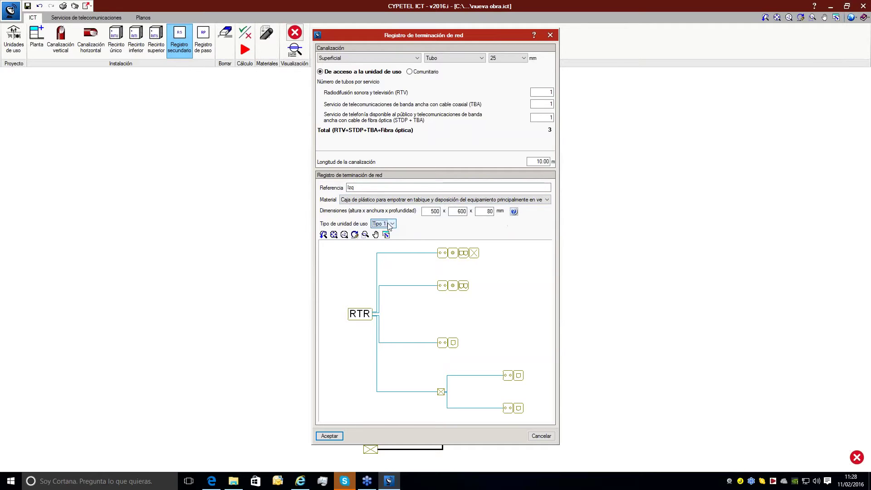
pyautogui.click(386, 224)
pyautogui.click(383, 232)
pyautogui.click(339, 436)
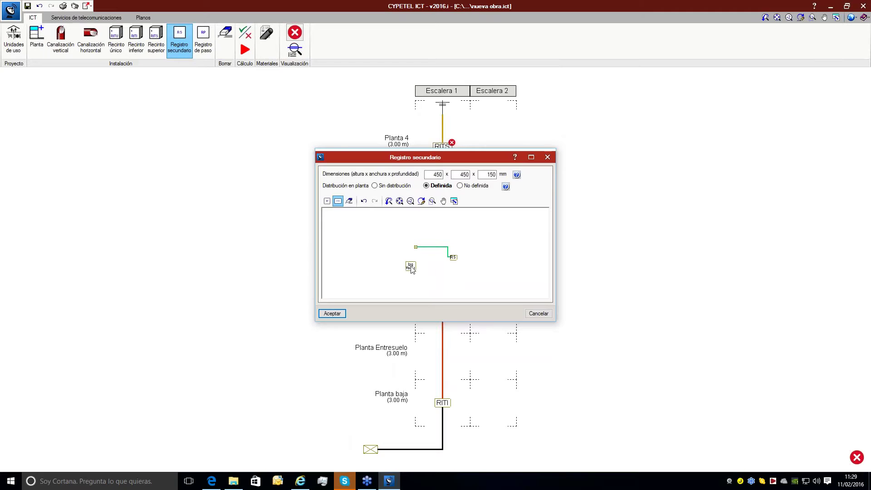
pyautogui.scroll(5, 414, 250)
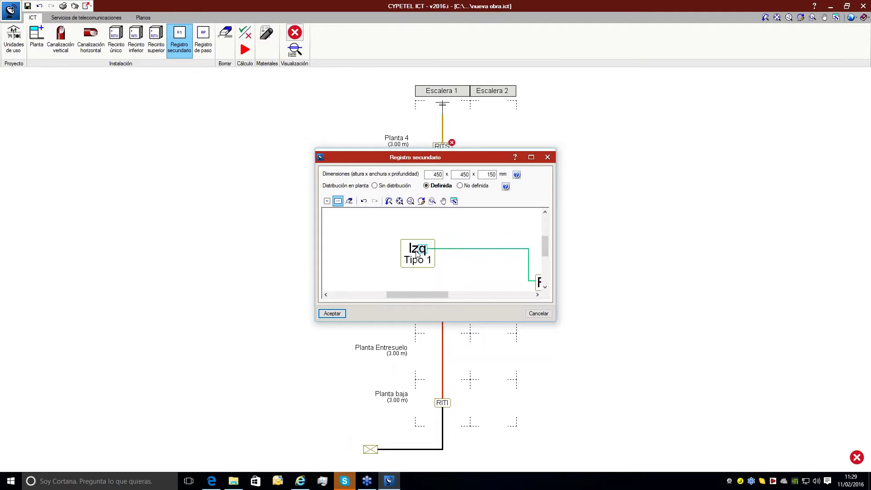
pyautogui.moveTo(419, 248); pyautogui.dragTo(423, 257)
pyautogui.scroll(-5, 419, 253)
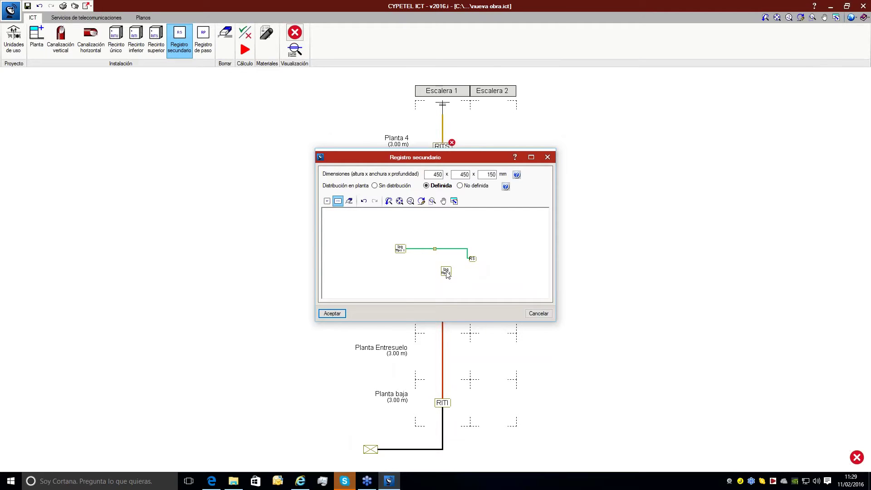
# Add a second Tipo 1 network termination register with reference Der and connect it directly to the right side of the RS.
pyautogui.click(447, 273)
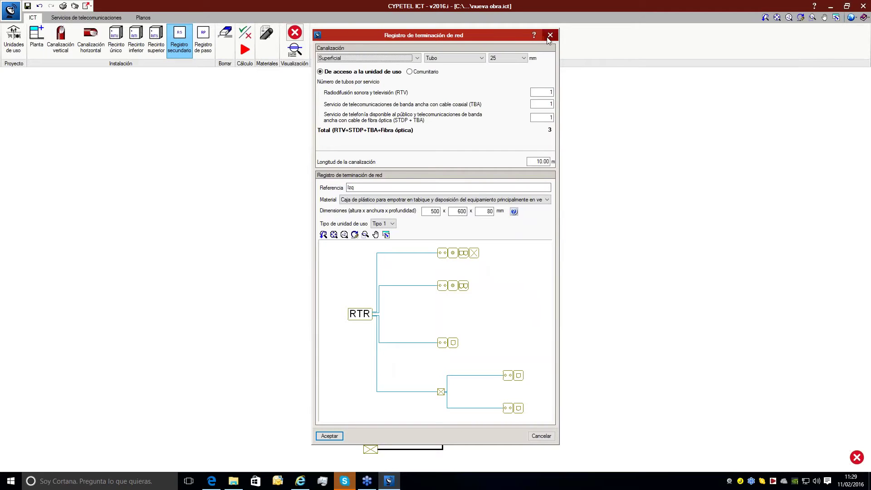
pyautogui.doubleClick(350, 187)
pyautogui.write('Der')
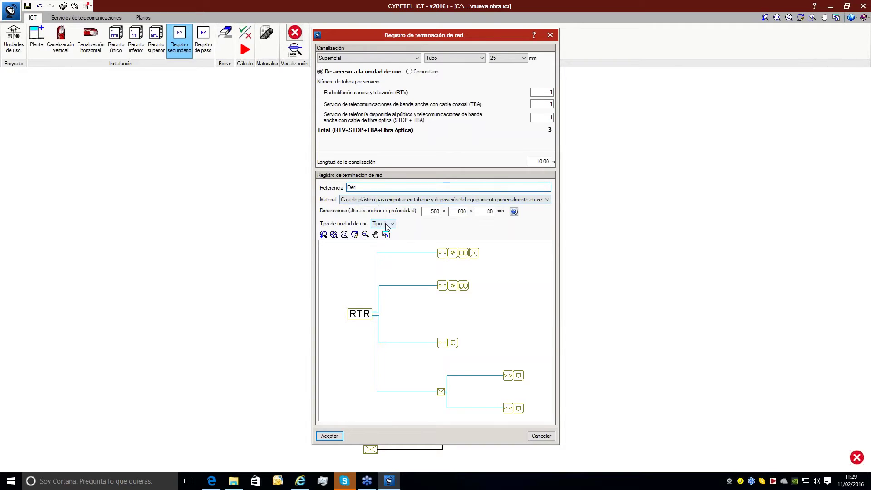
pyautogui.click(330, 436)
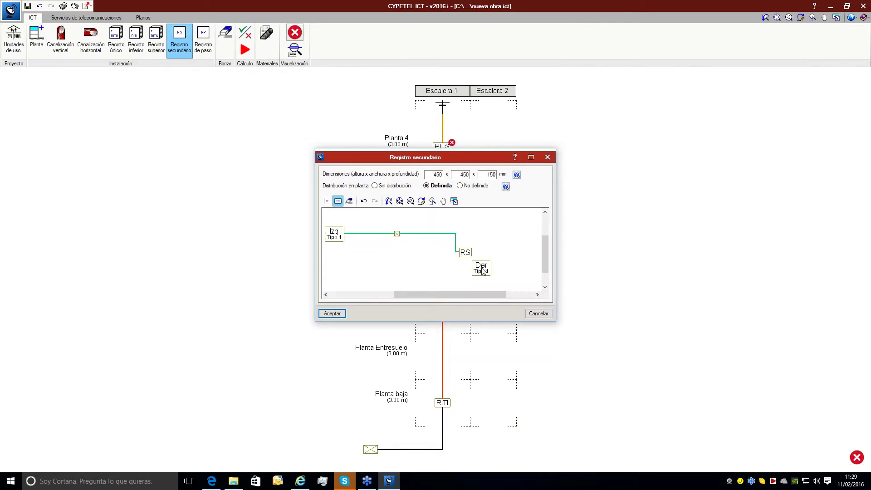
pyautogui.scroll(2, 482, 269)
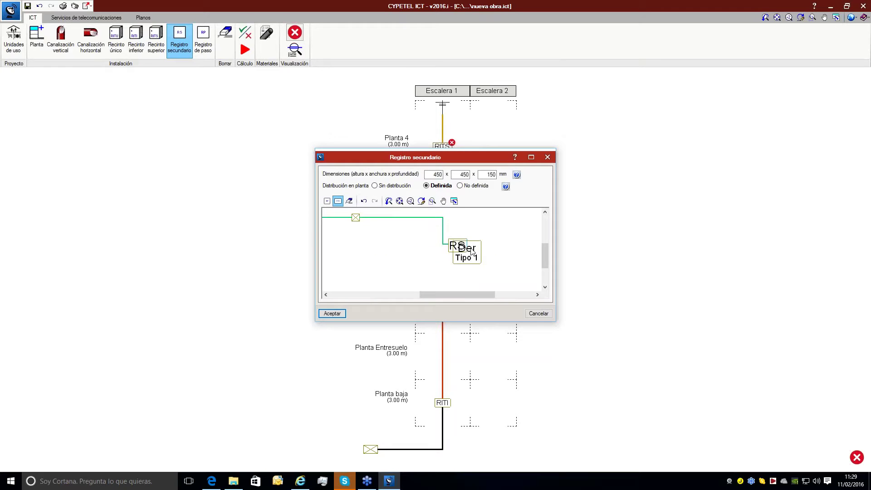
pyautogui.click(472, 253)
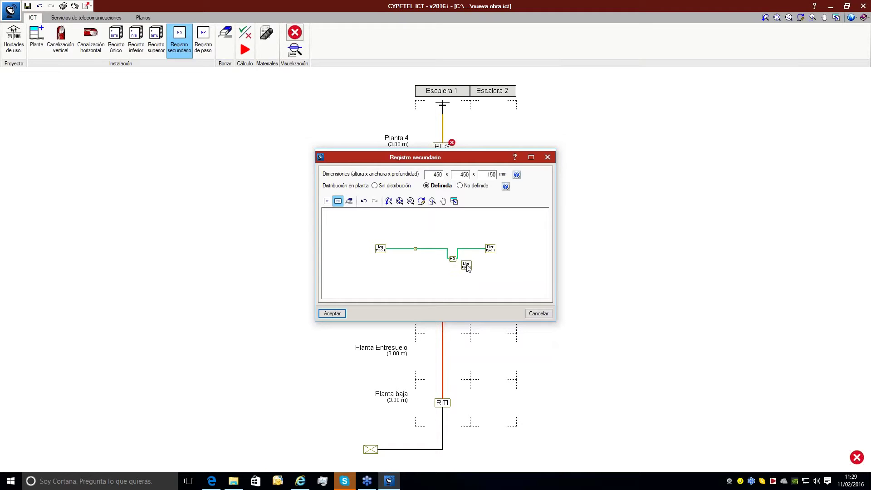
pyautogui.scroll(1, 468, 268)
pyautogui.scroll(-2, 468, 267)
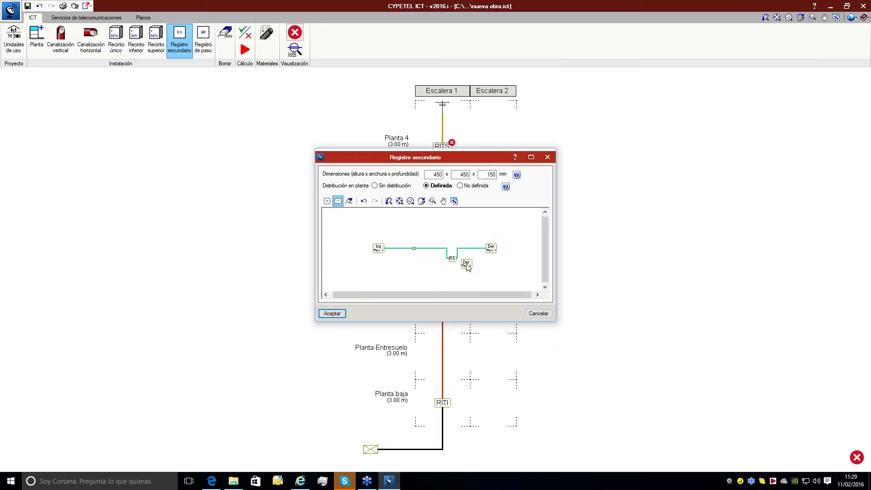
# Accept the defined distribution and place the 450 x 450 x 150 mm secondary register on Escalera 1 at Planta Entresuelo and Plantas 1, 2 and 3.
pyautogui.scroll(1, 468, 268)
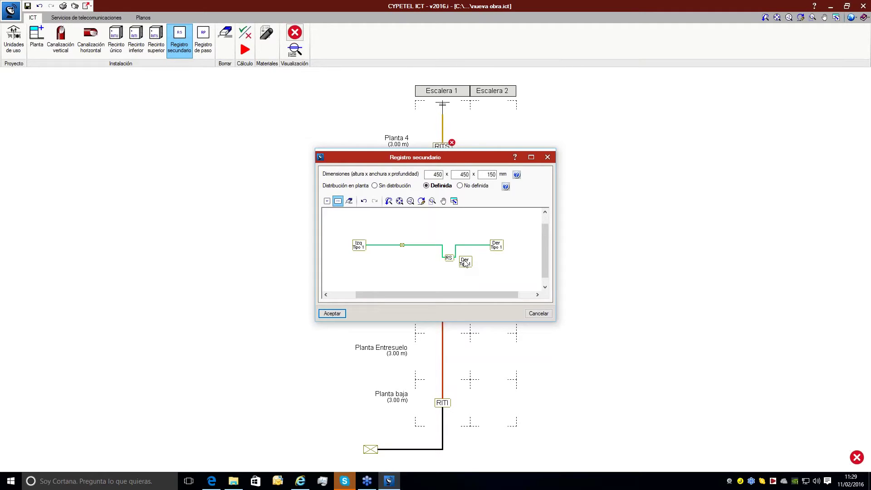
pyautogui.click(332, 313)
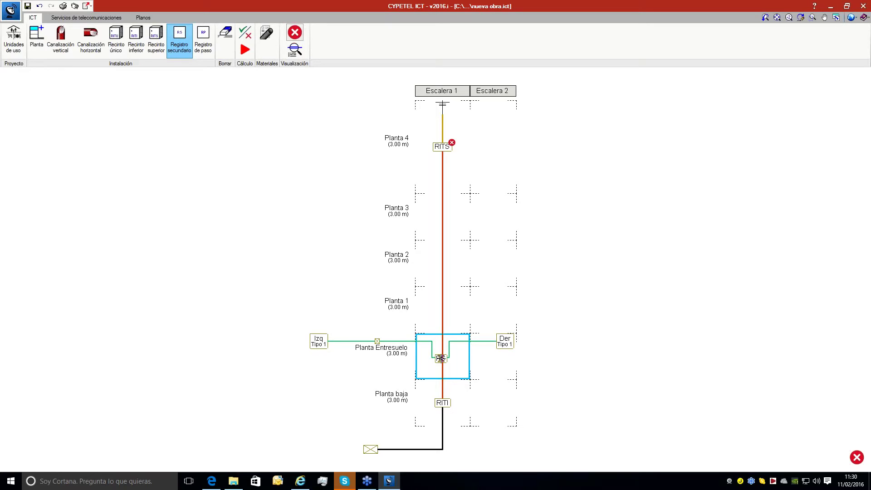
pyautogui.click(441, 358)
pyautogui.click(441, 319)
pyautogui.click(441, 259)
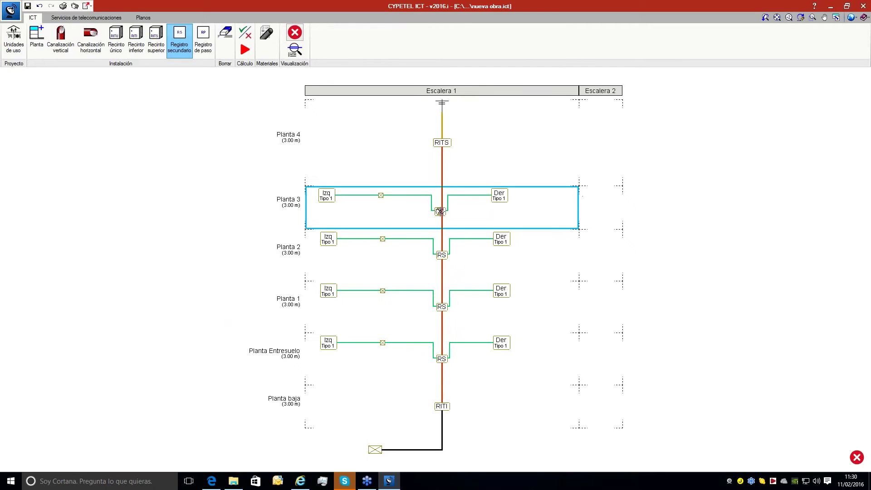
pyautogui.click(441, 211)
# Place the same secondary register with its Izq and Der dwellings on Escalera 2 at Plantas 3, 2, 1 and Entresuelo.
pyautogui.click(601, 211)
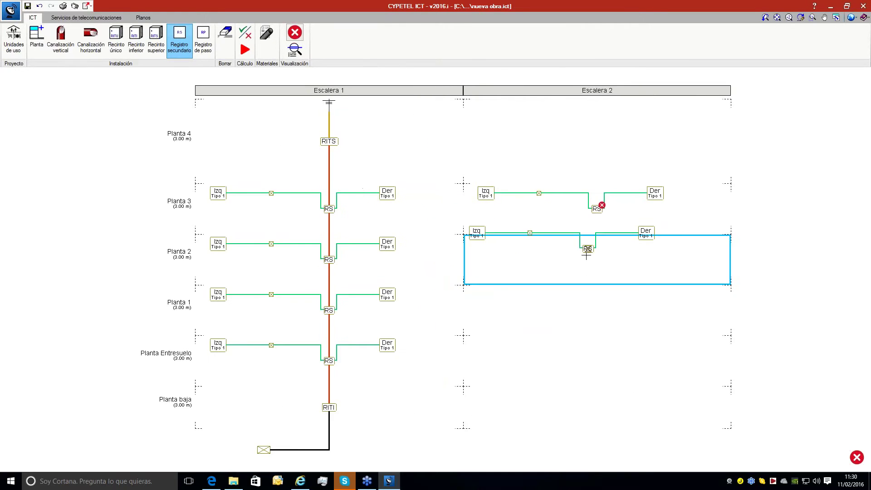
pyautogui.click(587, 255)
pyautogui.click(599, 307)
pyautogui.click(604, 360)
pyautogui.rightClick(605, 352)
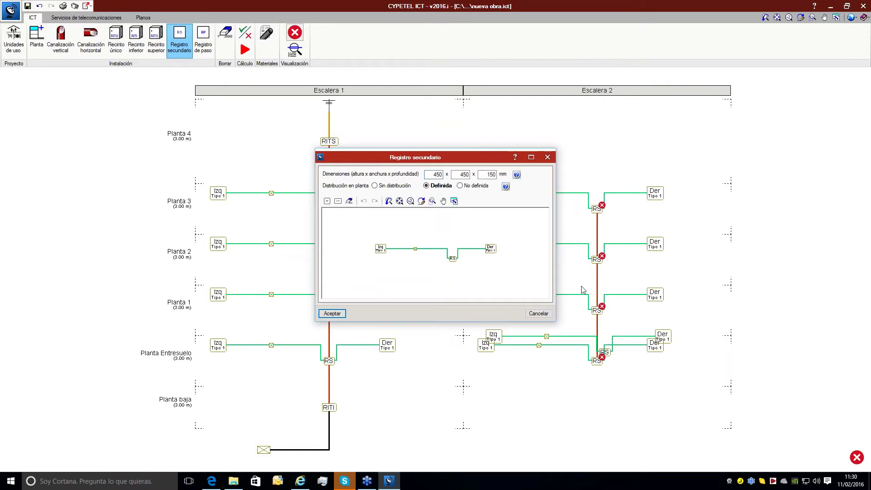
pyautogui.click(548, 157)
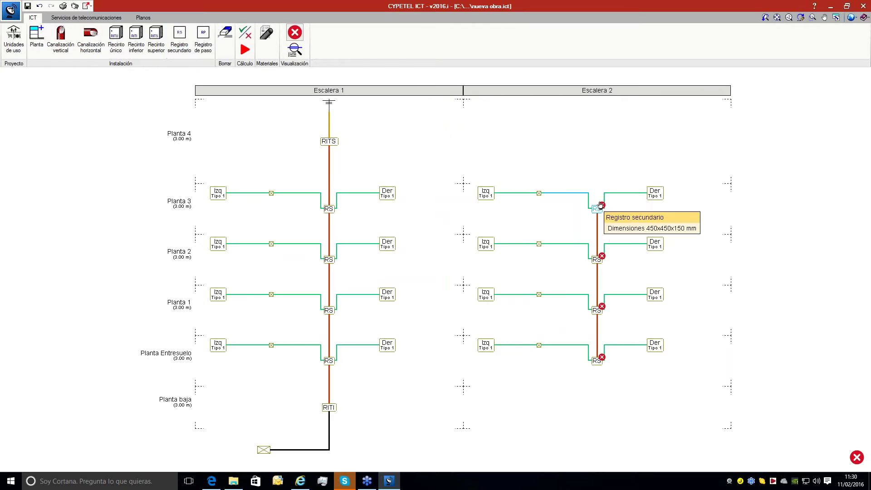
# Place a 450 x 450 x 150 mm secondary register with option Sin distribución at Planta baja of Escalera 2.
pyautogui.moveTo(603, 206)
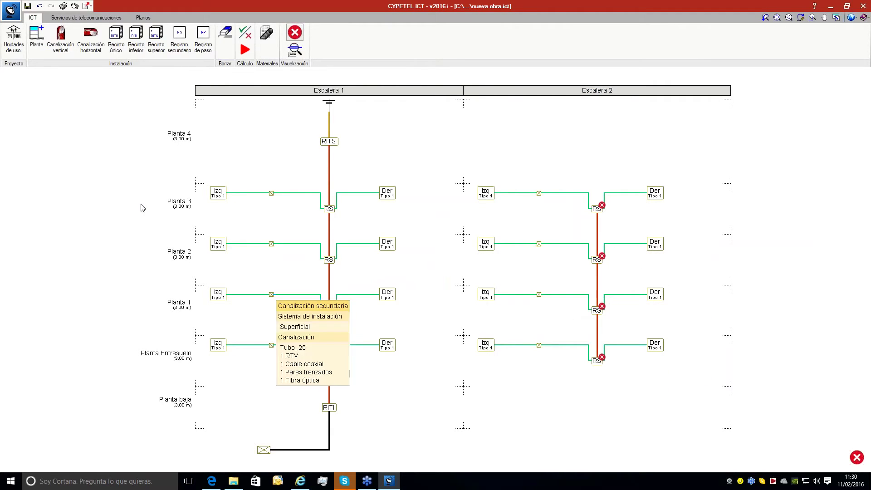
pyautogui.click(179, 41)
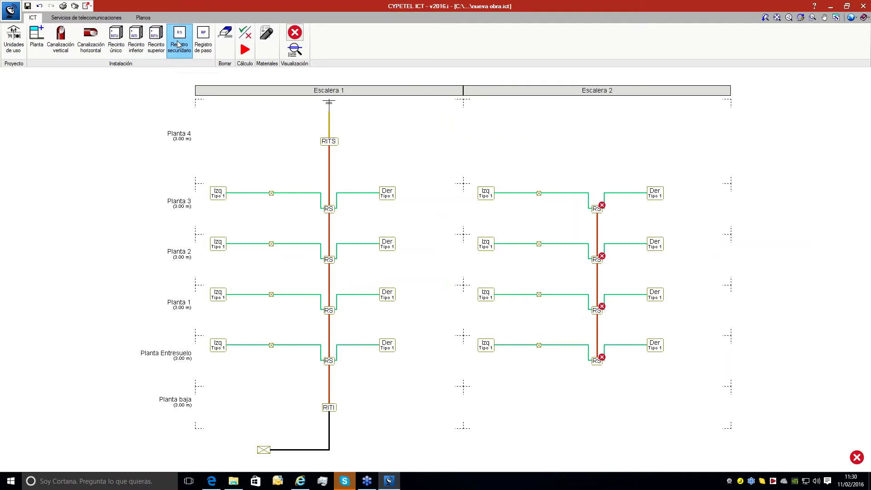
pyautogui.click(405, 186)
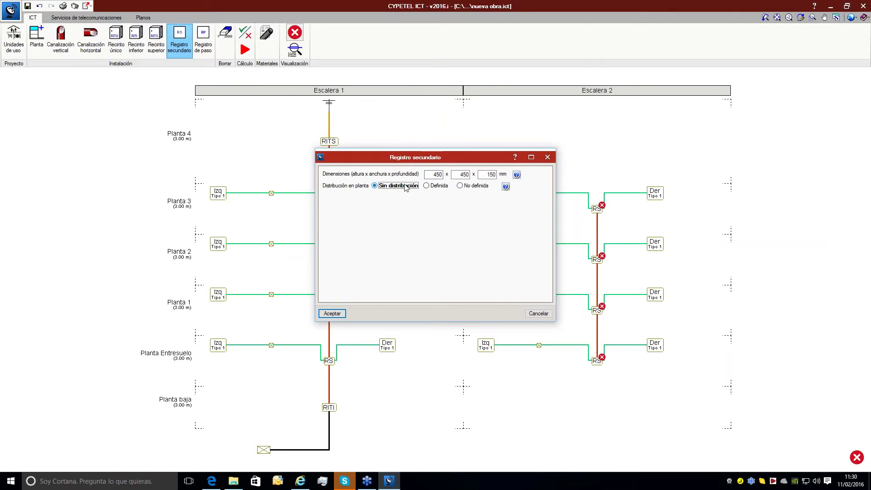
pyautogui.click(331, 314)
pyautogui.click(598, 409)
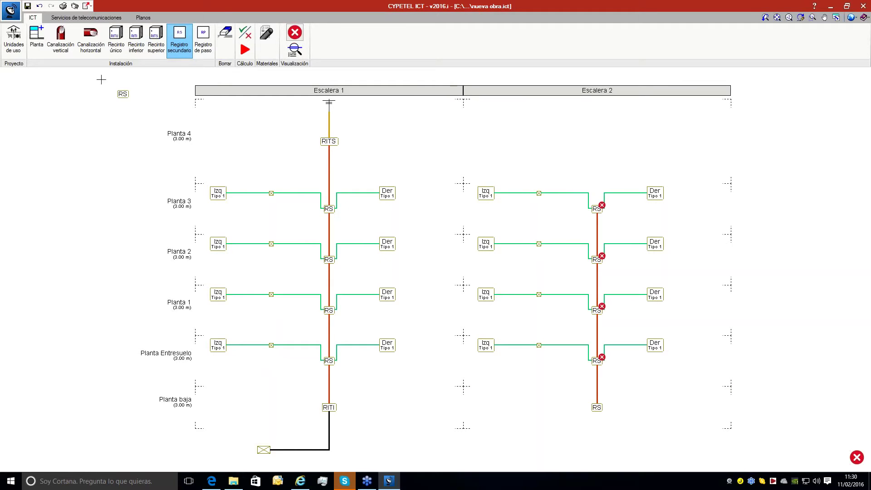
# Connect the RITI to the Planta baja RS of Escalera 2 with a 10 m surface-mounted horizontal conduit of five 50 mm tubes.
pyautogui.click(92, 51)
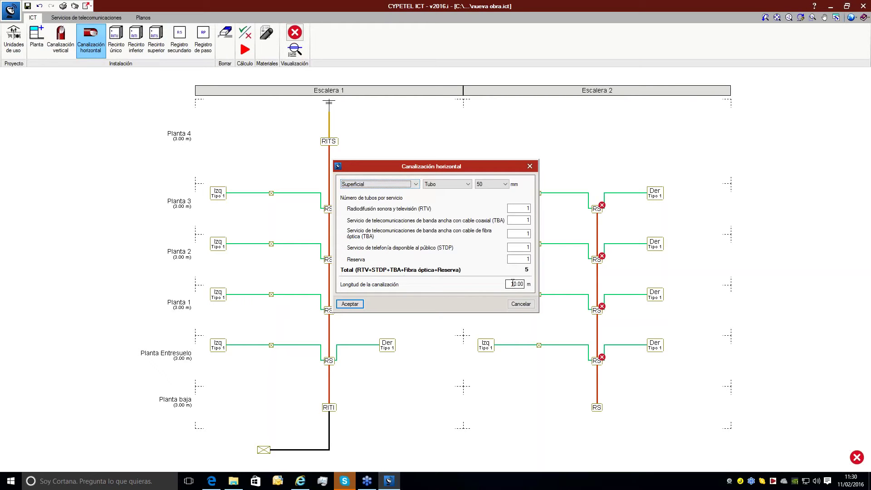
pyautogui.moveTo(510, 284); pyautogui.dragTo(526, 284)
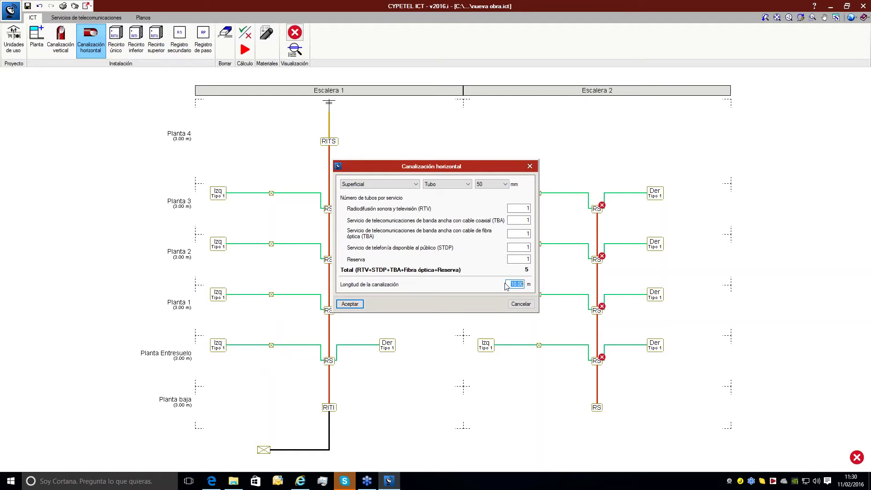
pyautogui.click(350, 304)
pyautogui.click(364, 399)
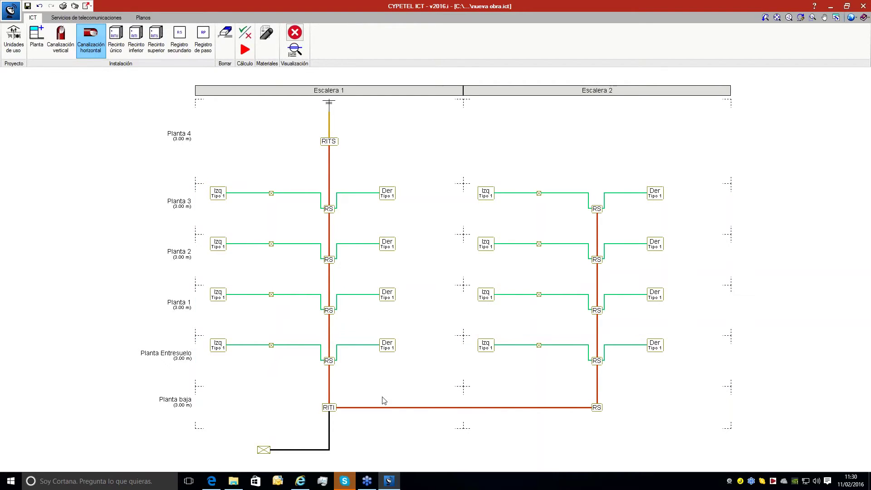
# Show the number and diameter of tubes and the length of the conduits on the diagram.
pyautogui.click(295, 50)
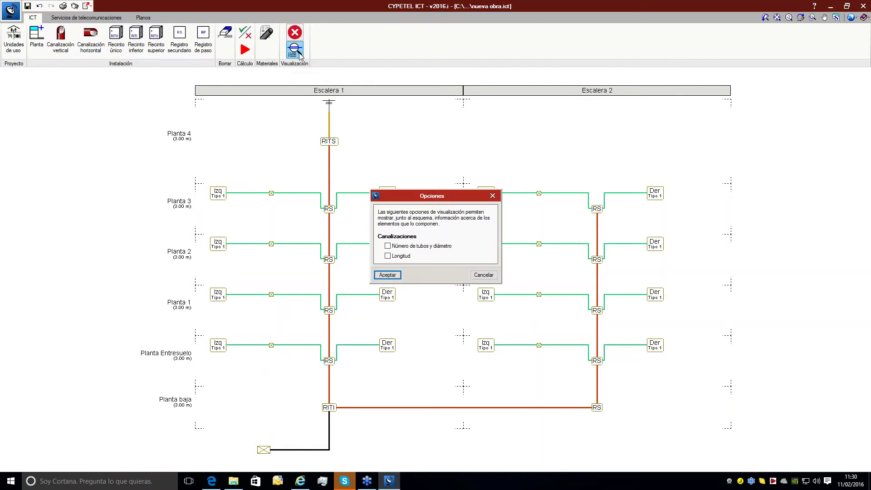
pyautogui.click(408, 248)
pyautogui.click(403, 256)
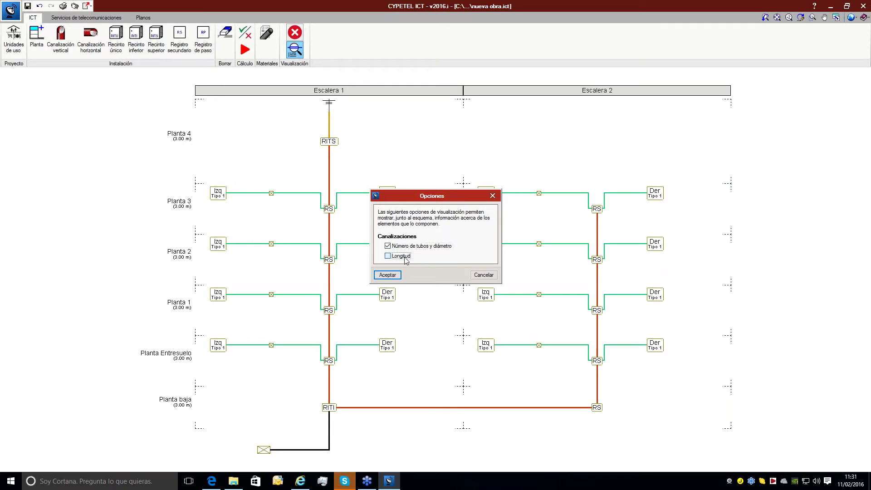
pyautogui.click(388, 275)
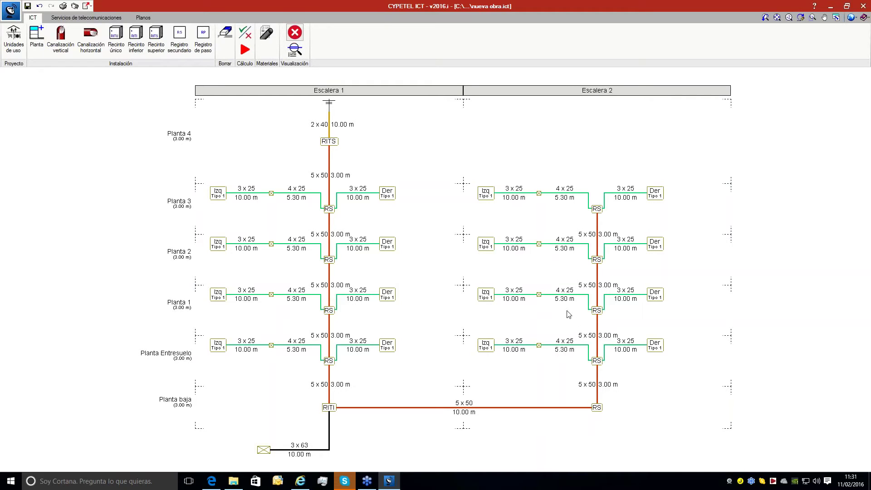
# Add a 450 x 450 x 120 mm lower link register (Registro de enlace inferior) to the buried external conduit below the RITI.
pyautogui.moveTo(561, 302)
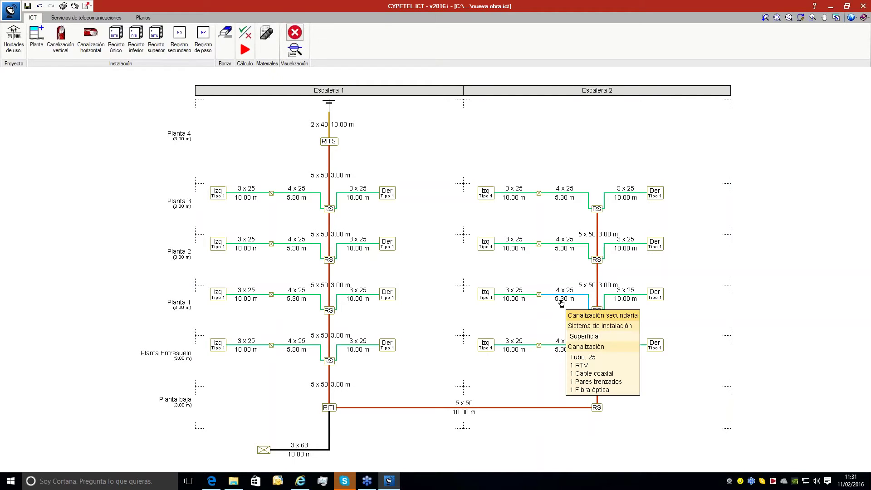
pyautogui.moveTo(523, 345)
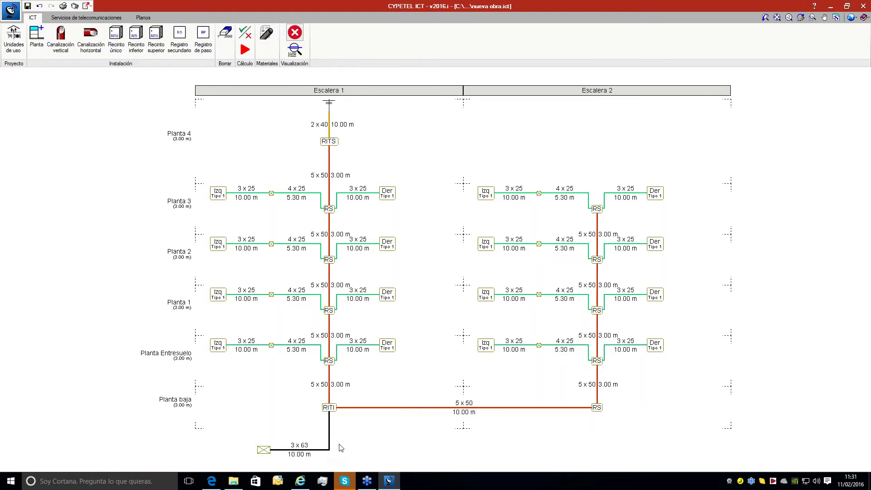
pyautogui.scroll(1, 331, 452)
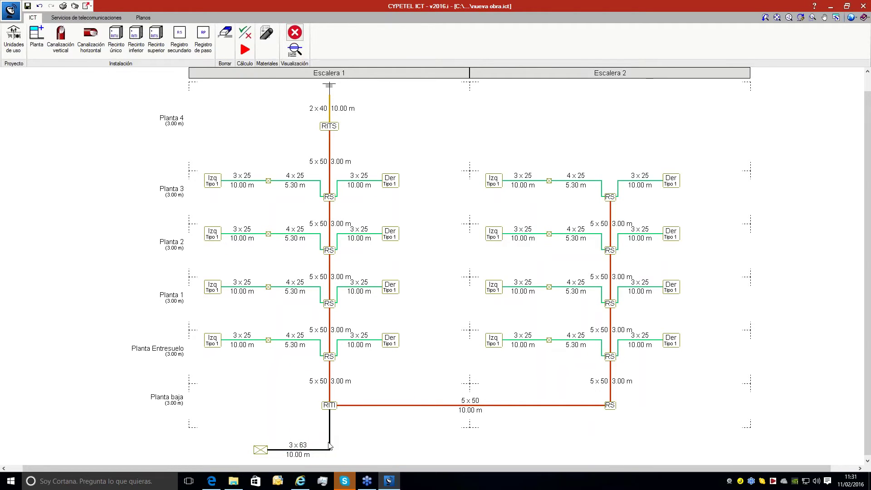
pyautogui.moveTo(301, 456)
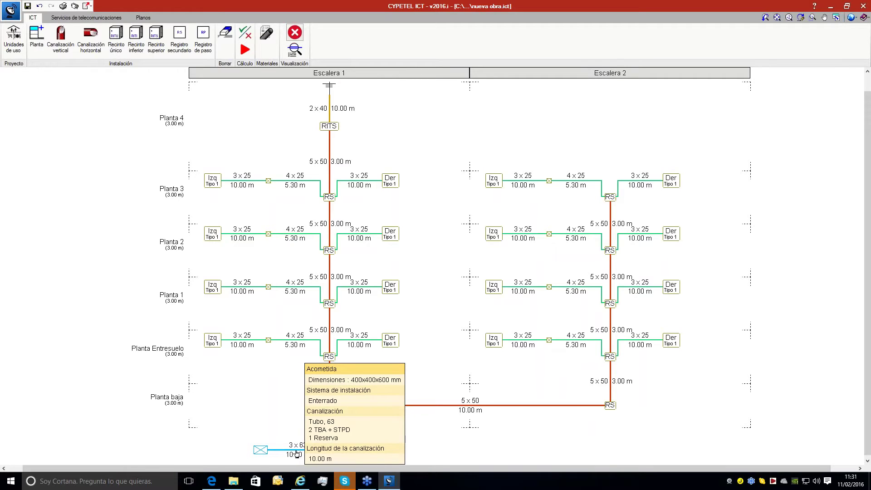
pyautogui.click(301, 456)
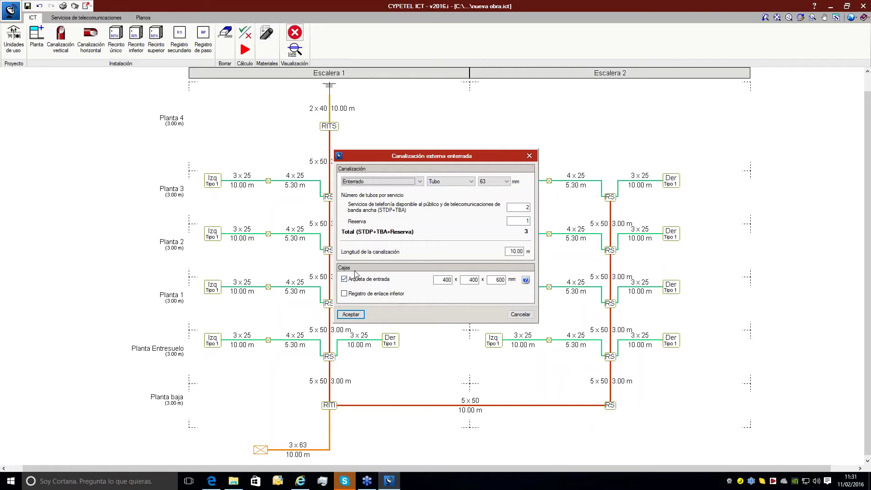
pyautogui.click(345, 294)
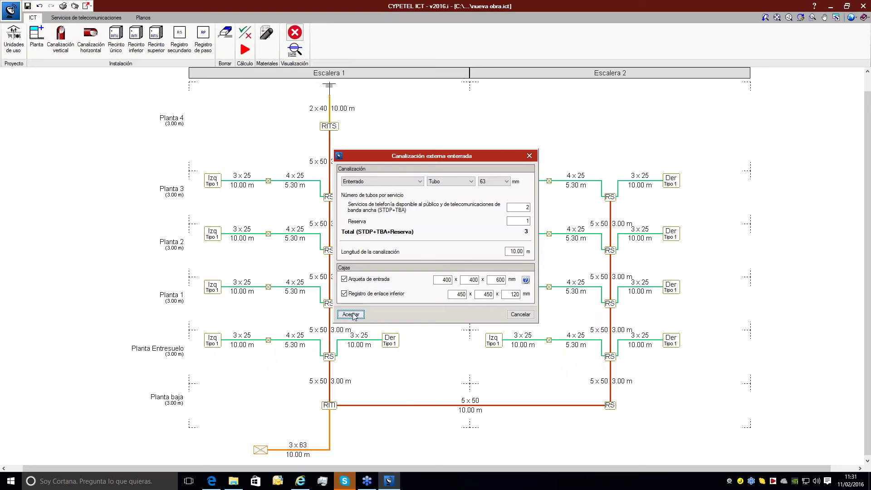
pyautogui.click(352, 315)
pyautogui.scroll(2, 331, 431)
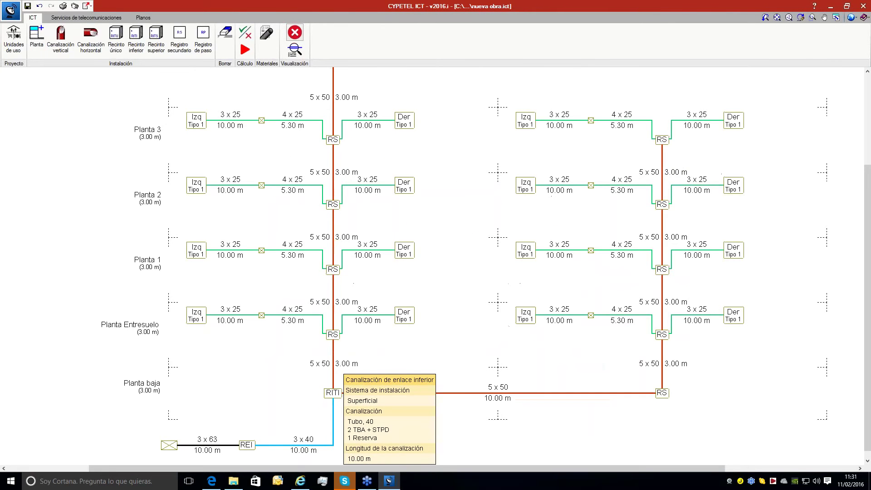
pyautogui.scroll(-3, 334, 395)
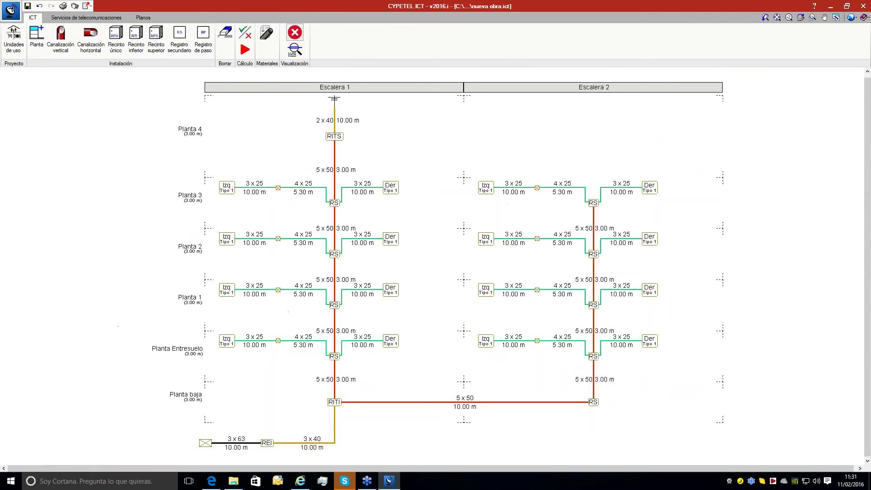
pyautogui.moveTo(318, 443)
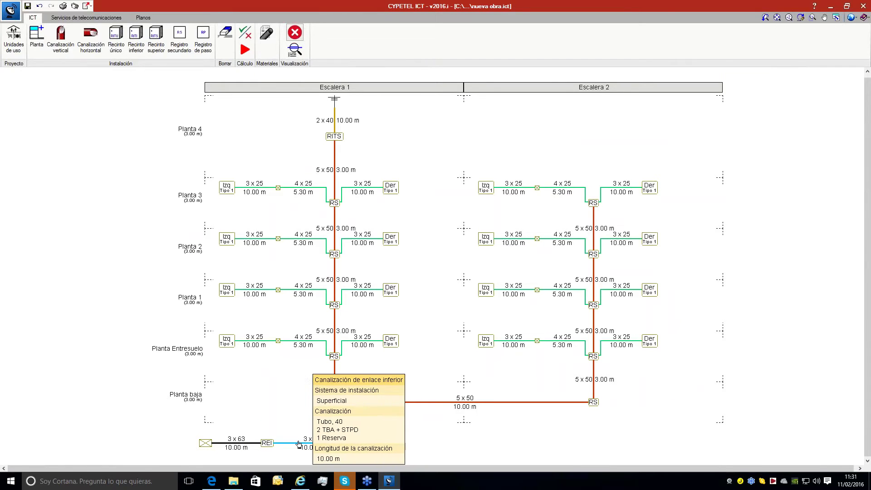
pyautogui.moveTo(258, 446)
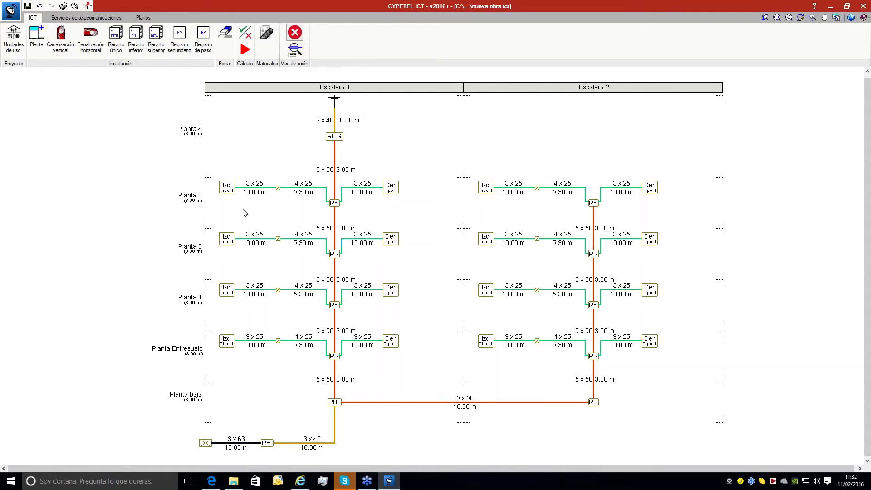
pyautogui.click(208, 38)
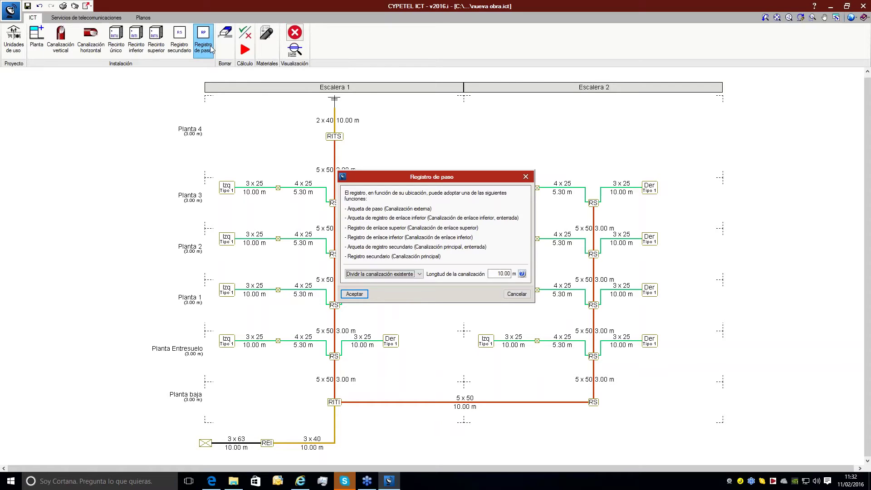
pyautogui.click(530, 177)
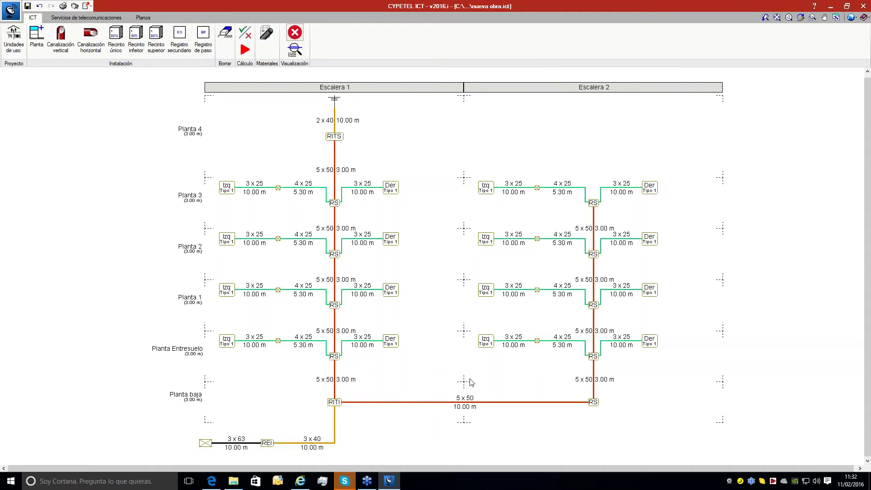
pyautogui.moveTo(468, 402)
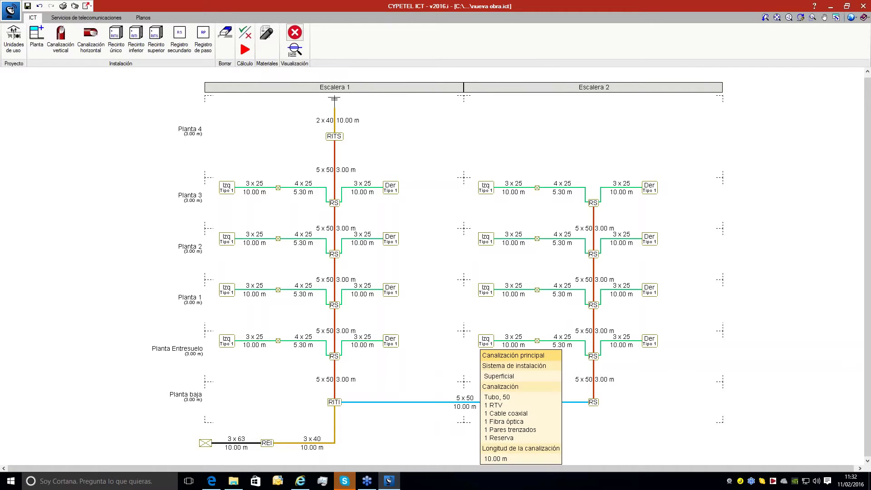
# Configure a passage register that increases the total length with a 3 m conduit (Incrementar la longitud total).
pyautogui.click(204, 39)
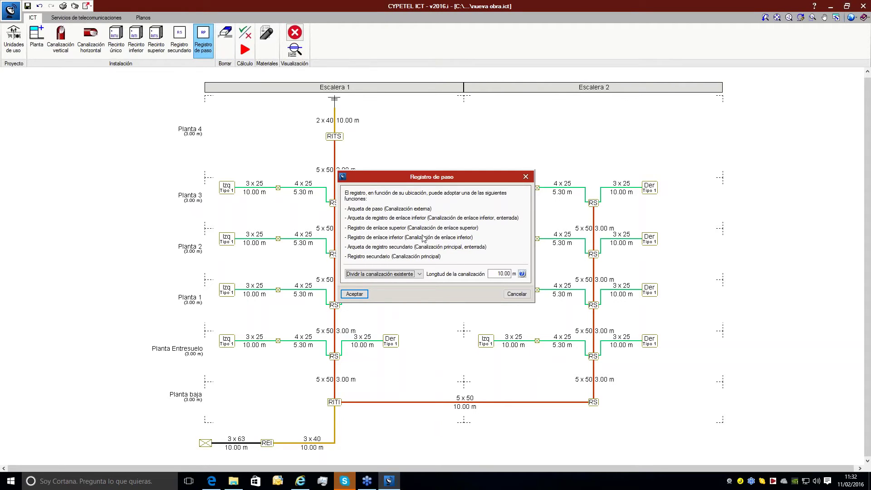
pyautogui.click(416, 274)
pyautogui.click(404, 288)
pyautogui.press('Tab')
pyautogui.write('3')
pyautogui.click(393, 274)
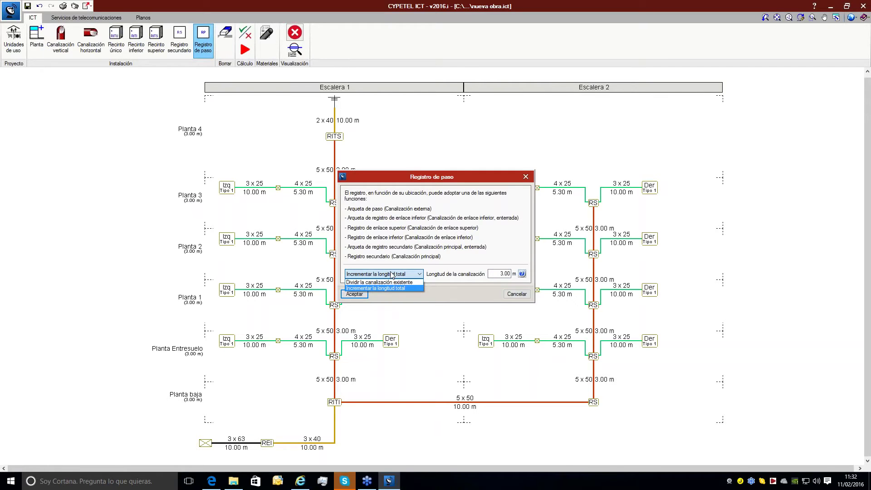
pyautogui.click(392, 276)
pyautogui.click(359, 294)
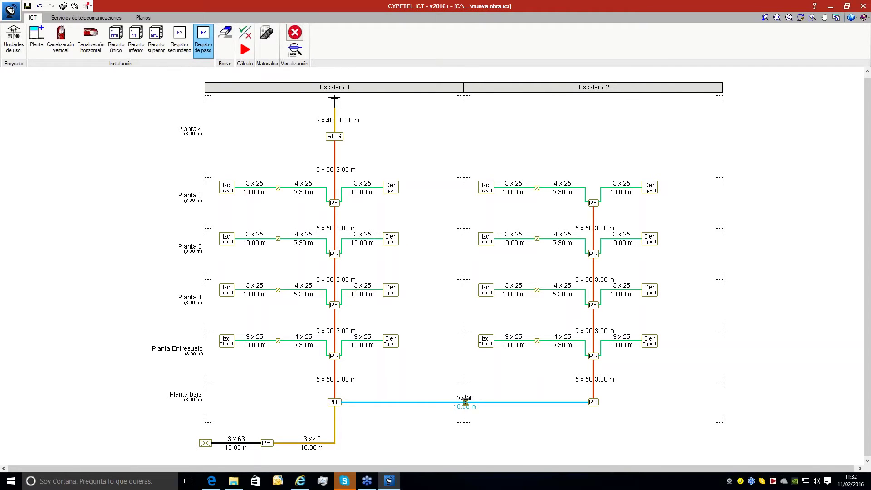
# Insert the passage register in the horizontal main conduit at Planta baja and in the lower link, upper link and external conduits.
pyautogui.click(326, 445)
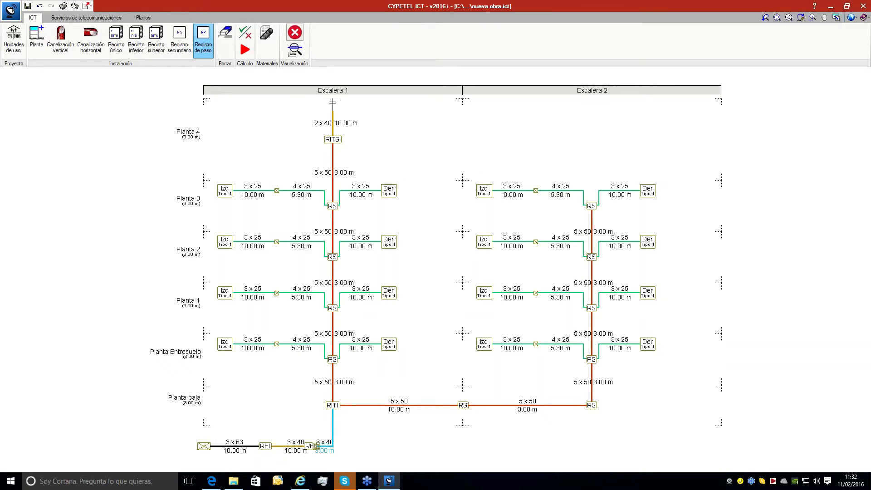
pyautogui.click(333, 120)
pyautogui.click(234, 446)
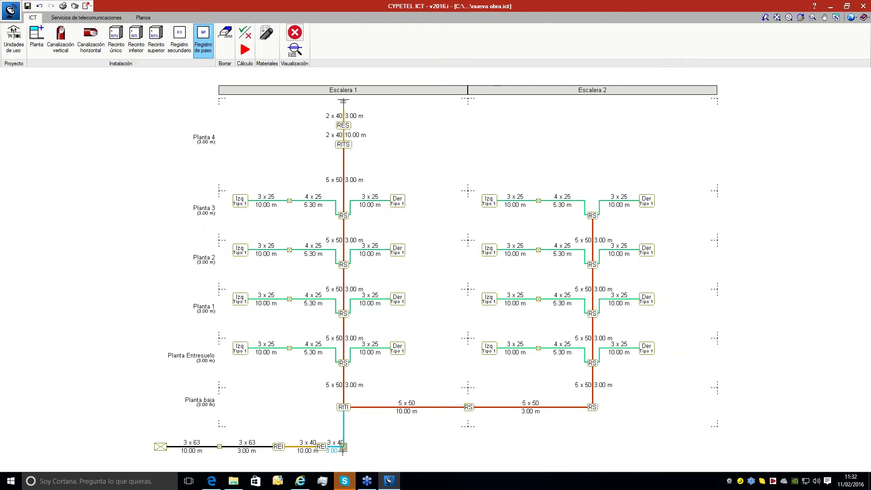
pyautogui.scroll(1, 315, 455)
pyautogui.scroll(3, 315, 455)
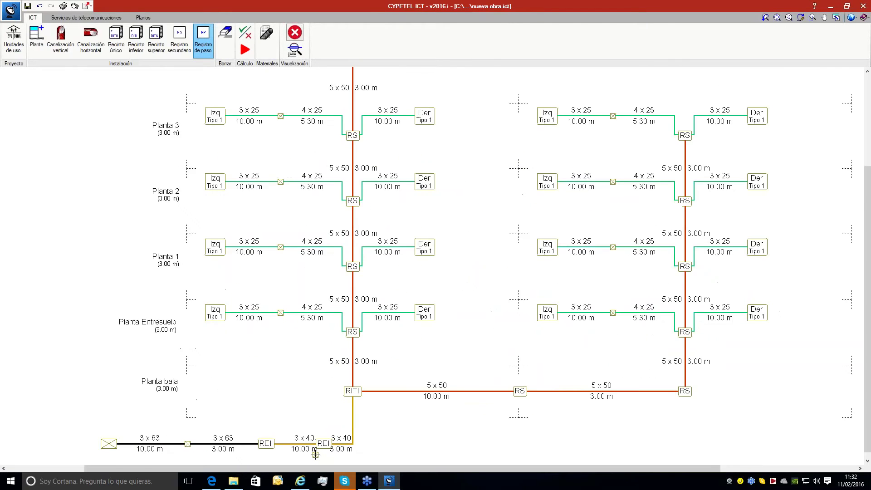
# Finish inserting passage registers without adding another one.
pyautogui.scroll(-1, 315, 456)
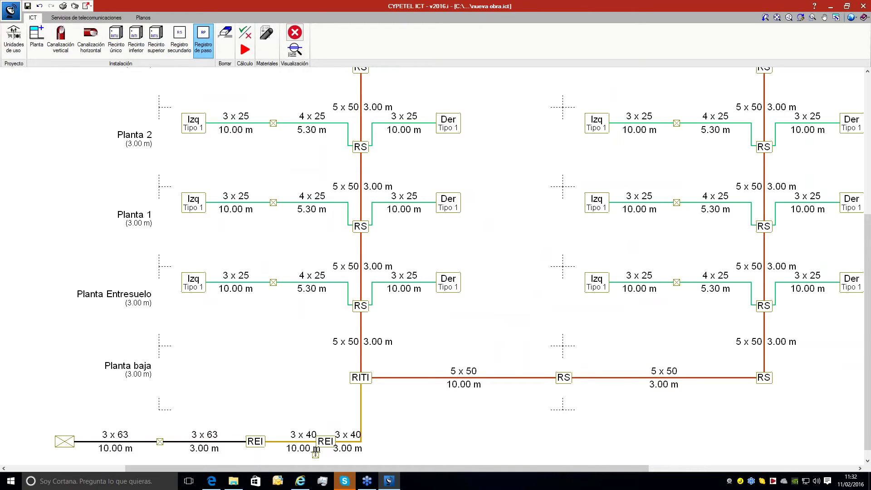
pyautogui.scroll(1, 316, 455)
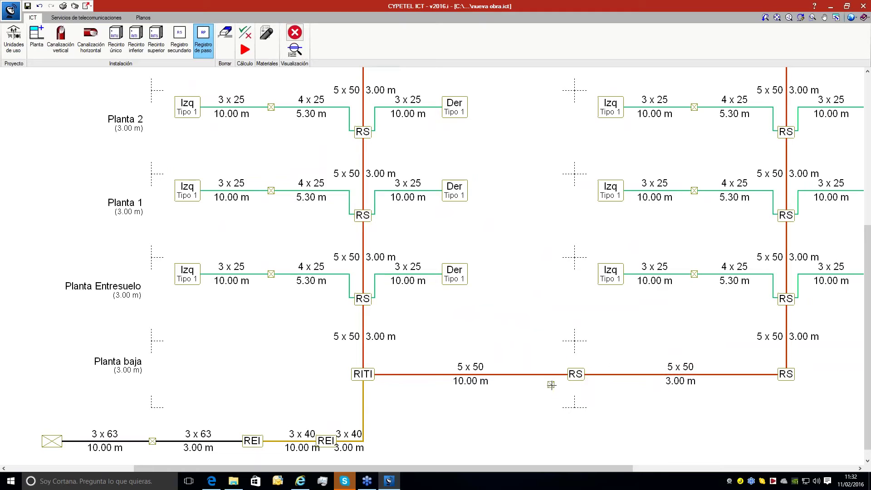
pyautogui.rightClick(594, 413)
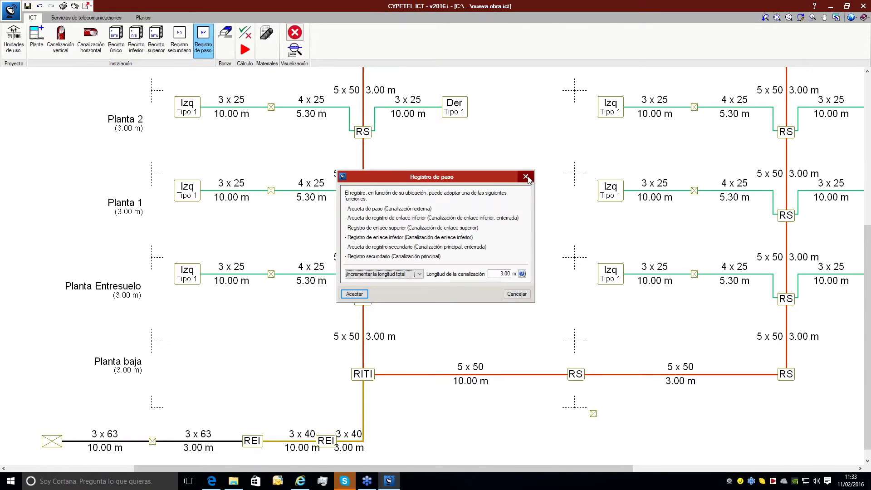
pyautogui.click(526, 178)
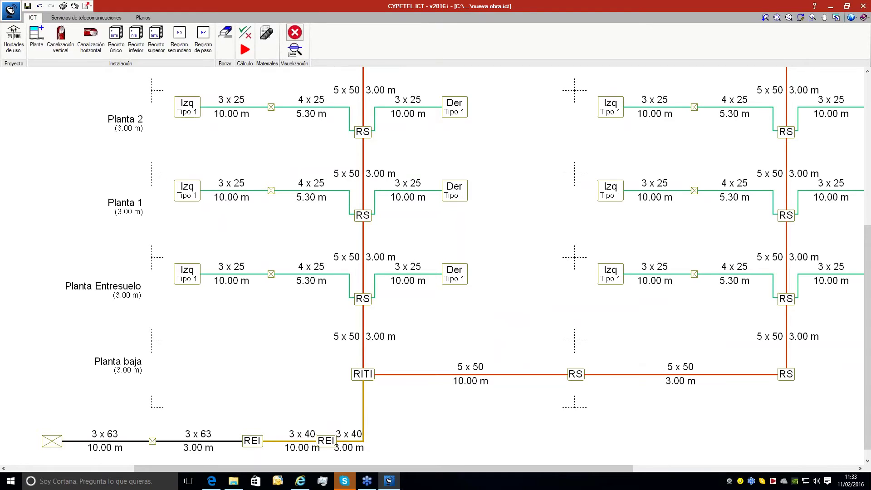
# Examine the conduit display options and the diagram of both stairs, including the upper telecommunications enclosure.
pyautogui.scroll(-2, 310, 185)
pyautogui.moveTo(381, 200)
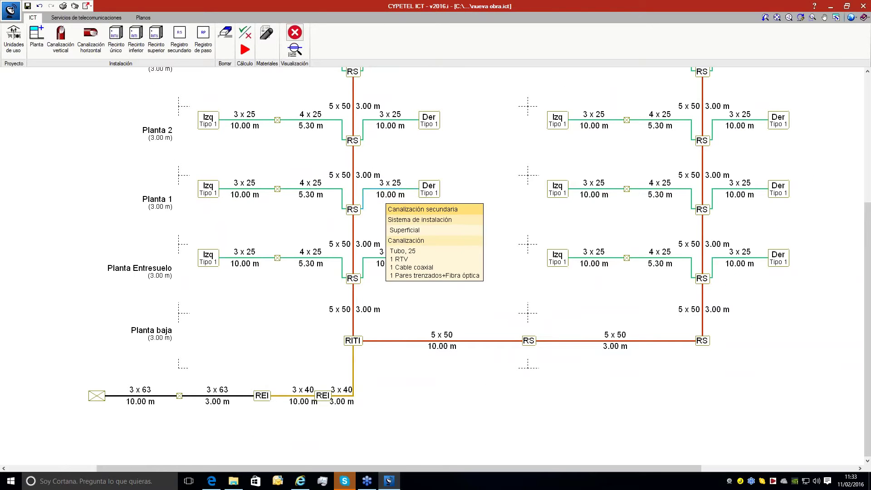
pyautogui.click(296, 50)
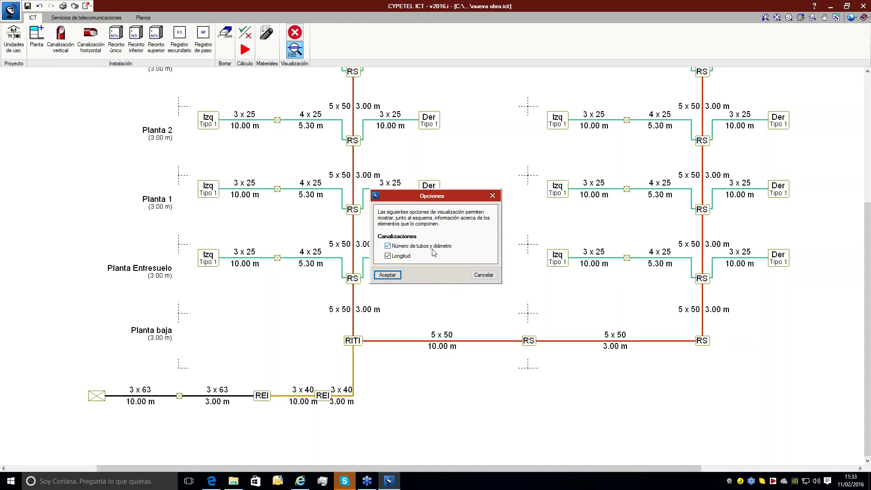
pyautogui.click(388, 275)
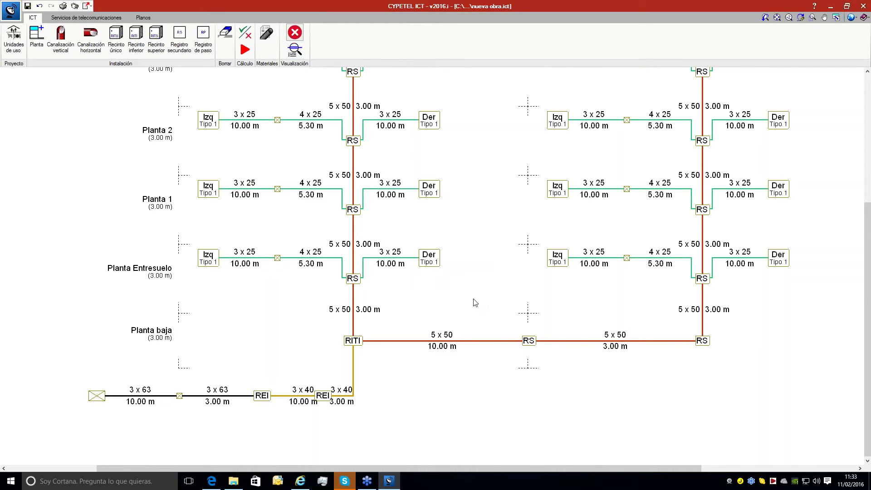
pyautogui.scroll(-2, 474, 303)
pyautogui.scroll(1, 457, 116)
pyautogui.moveTo(456, 116)
pyautogui.mouseDown(button='middle')
pyautogui.moveTo(469, 158)
pyautogui.moveTo(459, 163)
pyautogui.mouseUp(button='middle')
pyautogui.scroll(-1, 470, 159)
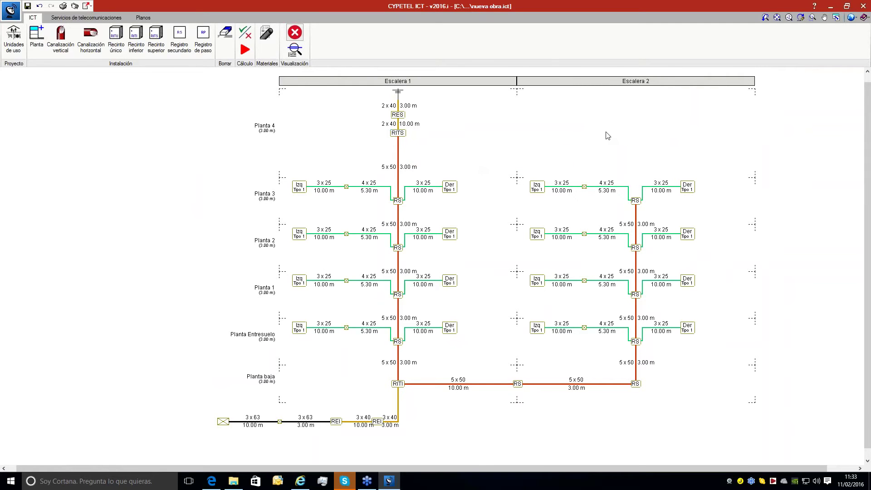
pyautogui.moveTo(404, 134)
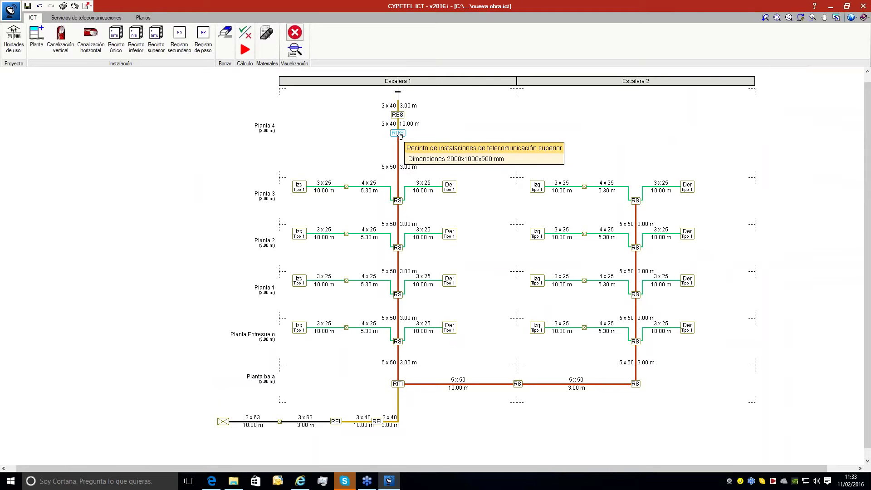
pyautogui.moveTo(534, 188)
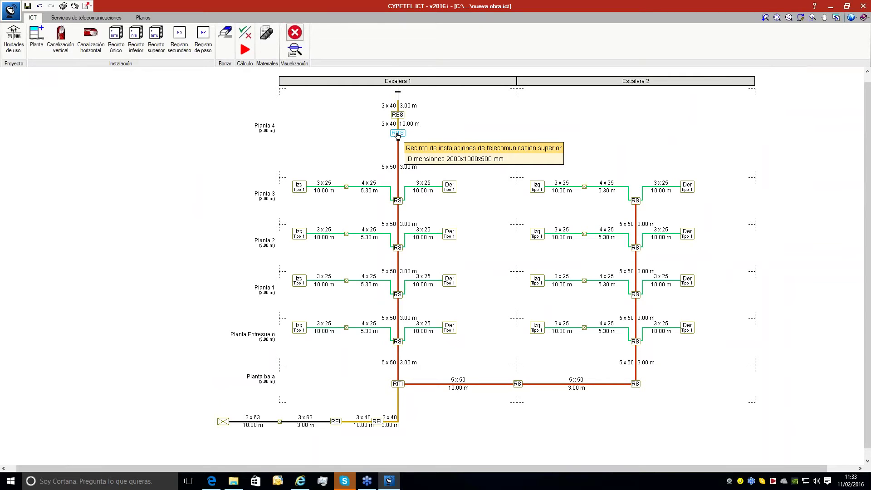
# Check the installation and examine the passage register dimensions of the failing community secondary conduit on Planta 3 of Escalera 1.
pyautogui.click(250, 38)
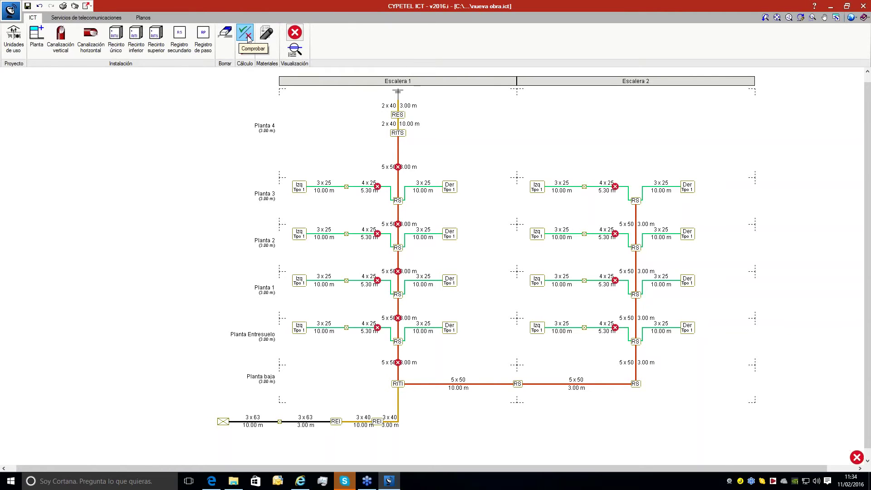
pyautogui.moveTo(391, 201)
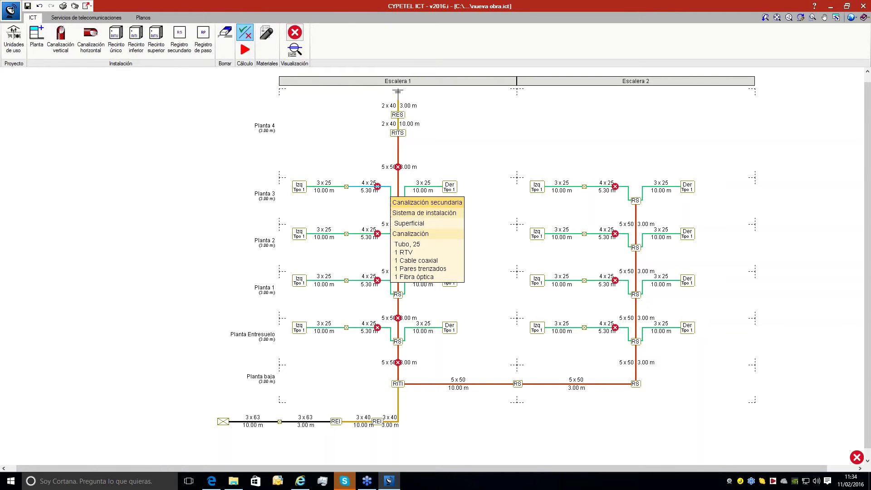
pyautogui.click(378, 190)
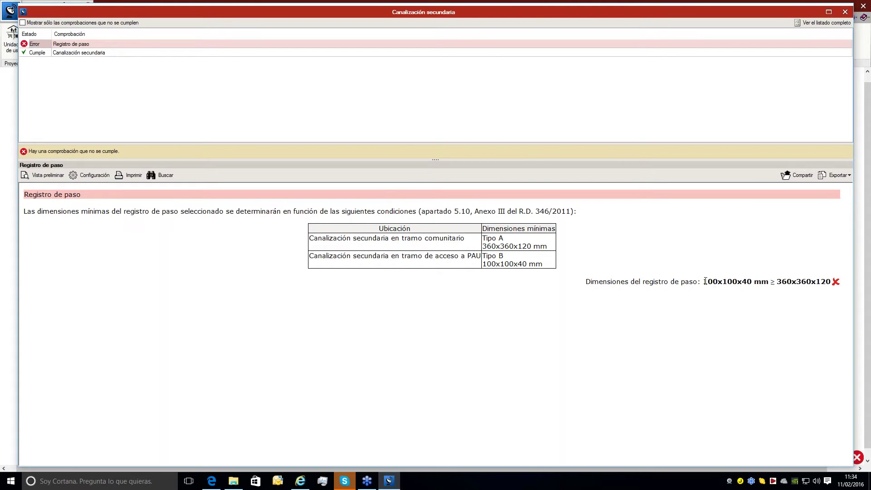
pyautogui.moveTo(704, 282); pyautogui.dragTo(772, 283)
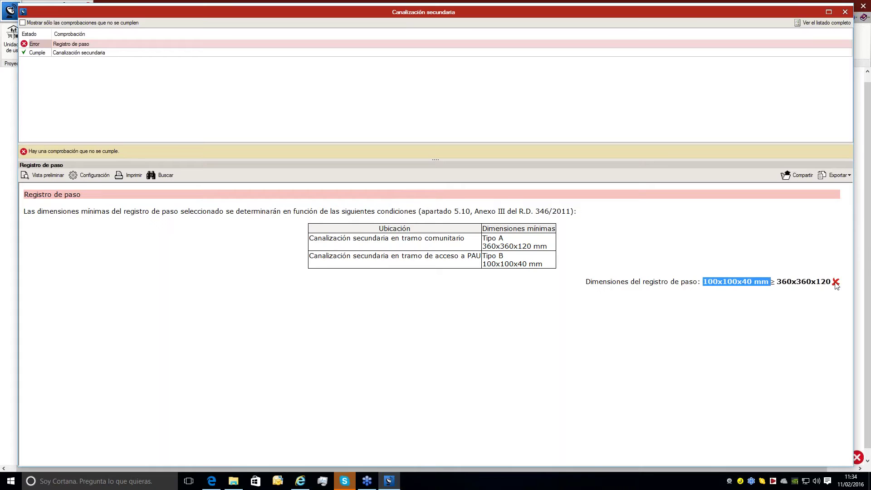
pyautogui.click(650, 239)
pyautogui.click(845, 11)
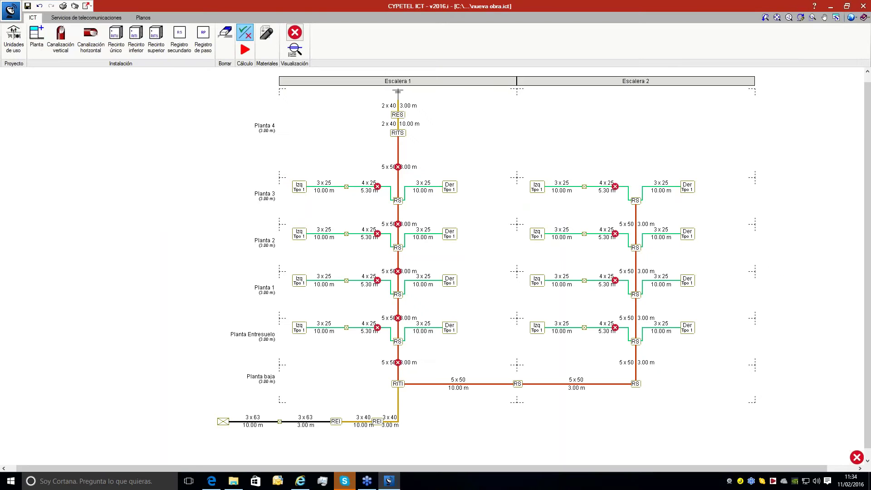
# Examine the check report of the secondary conduit leading to the Izq dwelling on Planta 3 of Escalera 1.
pyautogui.click(324, 187)
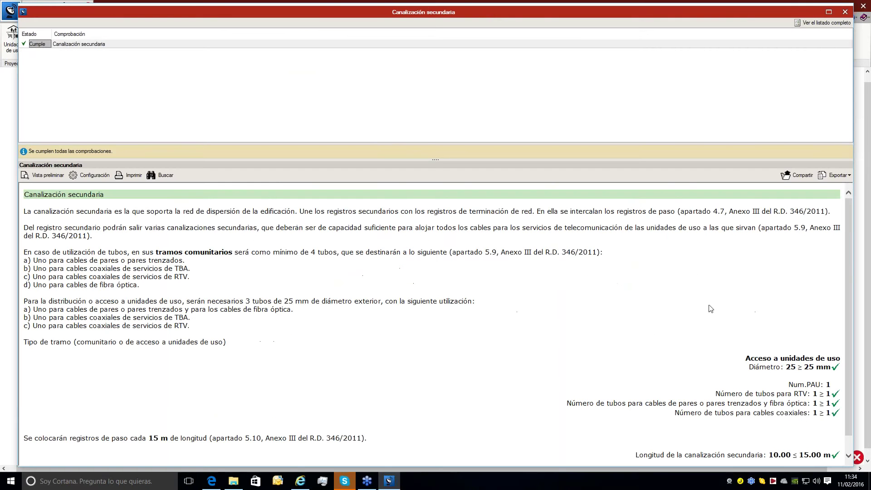
pyautogui.scroll(-1, 847, 271)
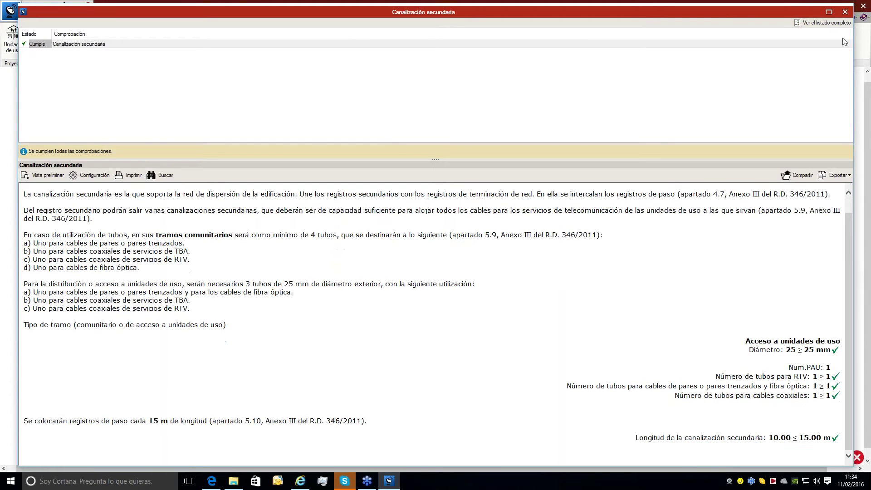
pyautogui.click(845, 12)
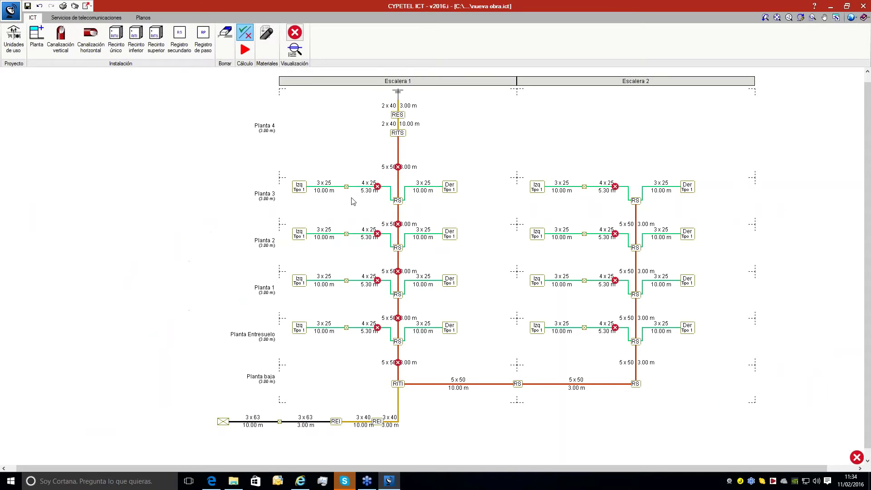
# Examine the check report of the vertical main conduit at Planta baja of Escalera 1.
pyautogui.moveTo(379, 191)
pyautogui.moveTo(316, 240)
pyautogui.moveTo(487, 391)
pyautogui.click(399, 369)
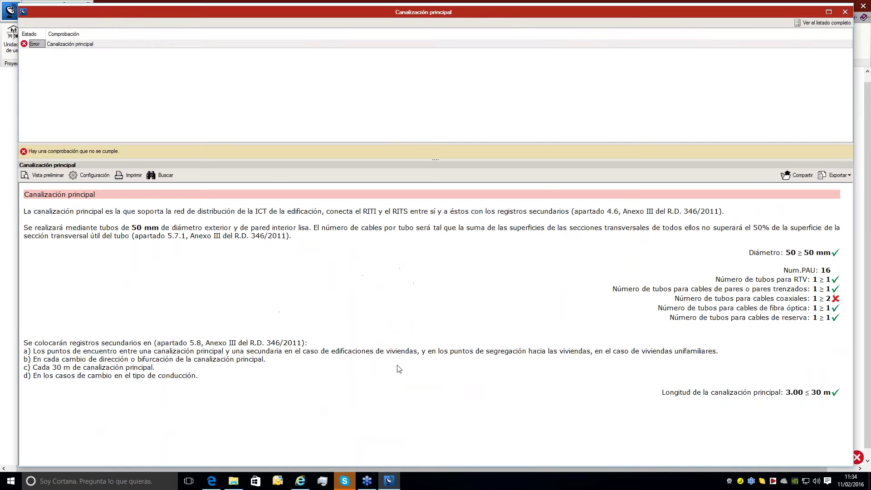
pyautogui.click(845, 12)
# Leave the check and inspect the coaxial TBA tube setting of Escalera 1's vertical main conduit, keeping its values.
pyautogui.rightClick(502, 257)
pyautogui.click(398, 262)
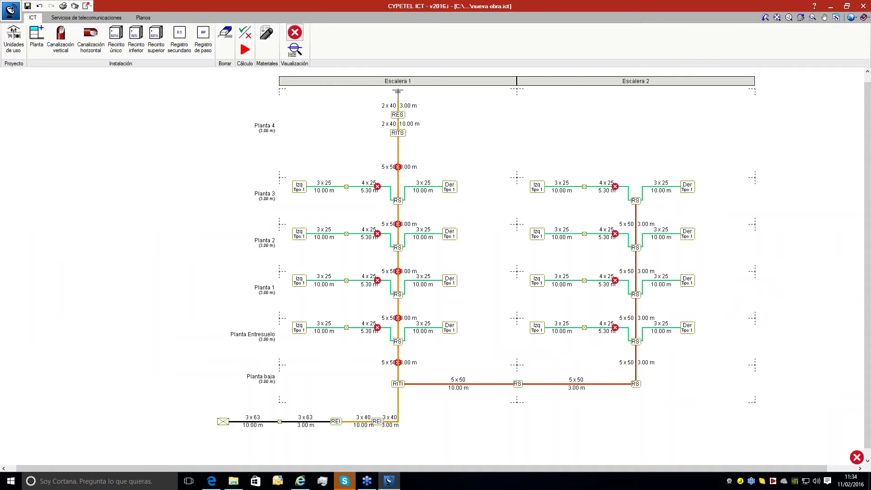
pyautogui.click(526, 228)
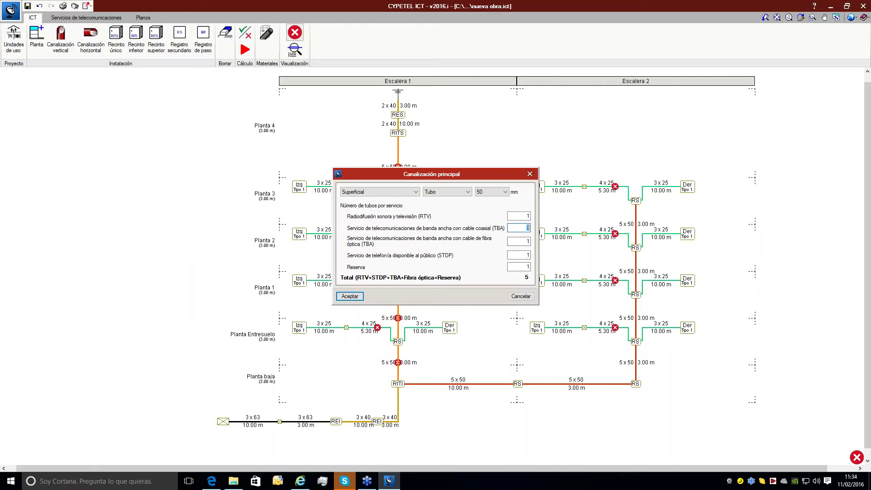
pyautogui.click(350, 295)
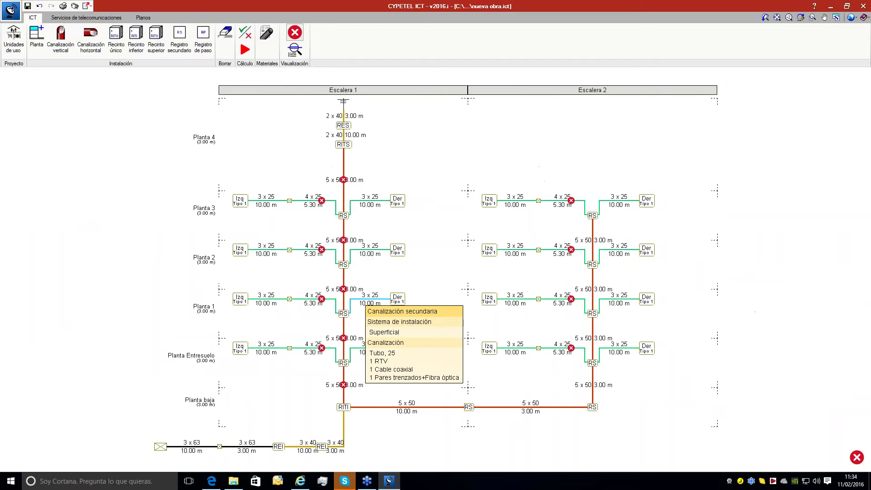
# Dimension the registers, enclosures, chambers and conduits, sizing the conduits from the minimum value (Desde el valor mínimo).
pyautogui.click(246, 51)
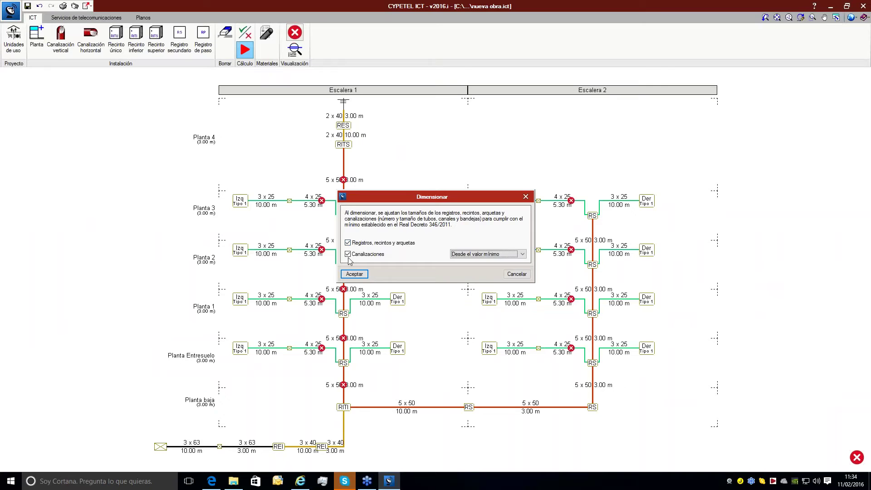
pyautogui.click(476, 255)
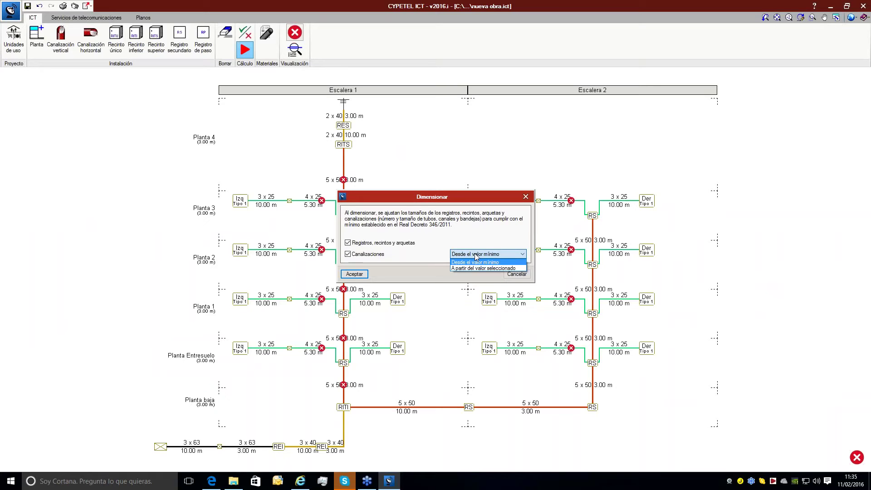
pyautogui.click(476, 256)
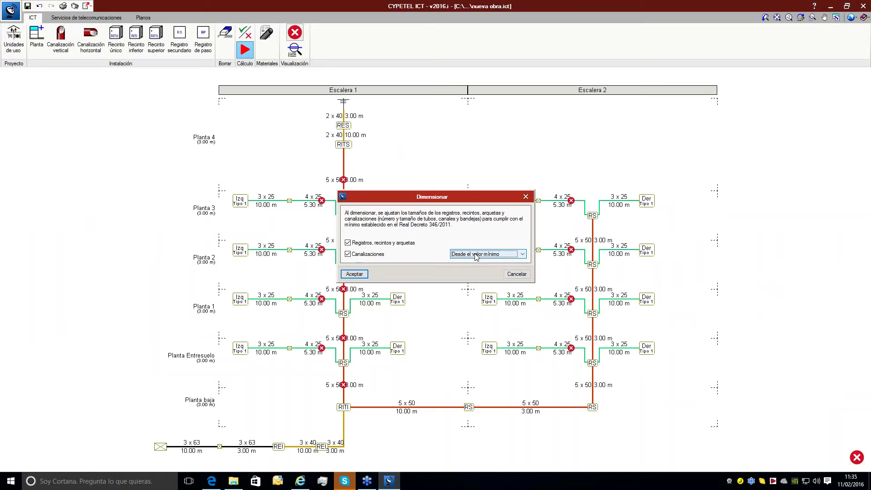
pyautogui.click(477, 255)
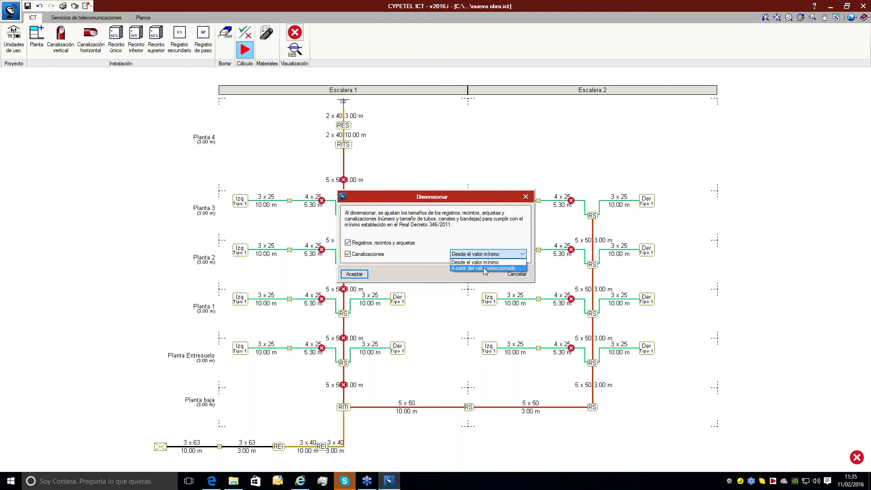
pyautogui.click(482, 263)
pyautogui.click(365, 274)
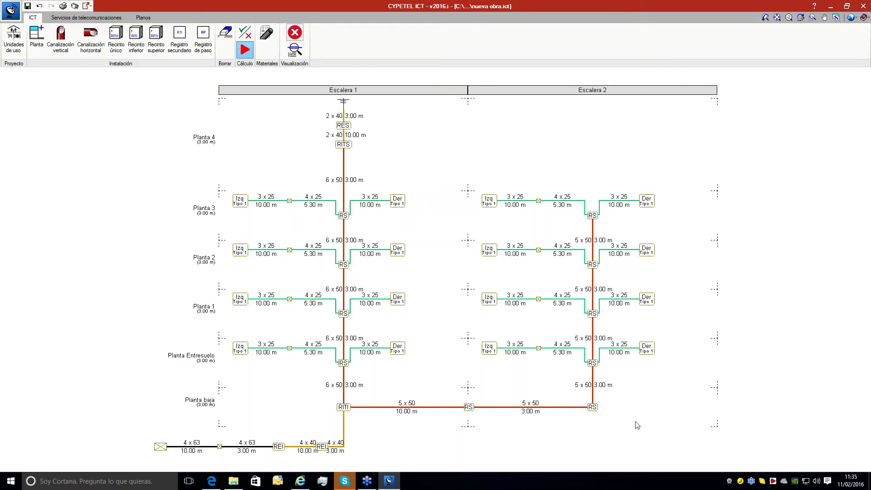
# Recheck the dimensioned conduits and registers, and review the telecommunications infrastructure materials list.
pyautogui.moveTo(275, 306)
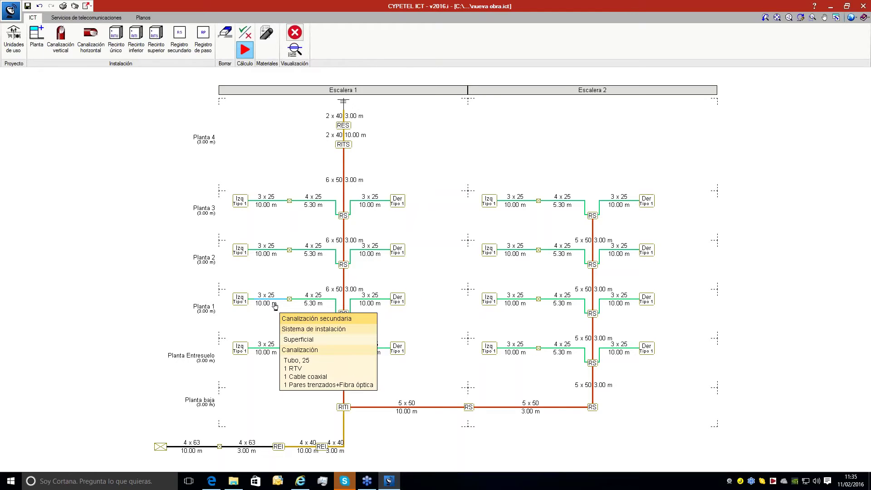
pyautogui.moveTo(295, 208)
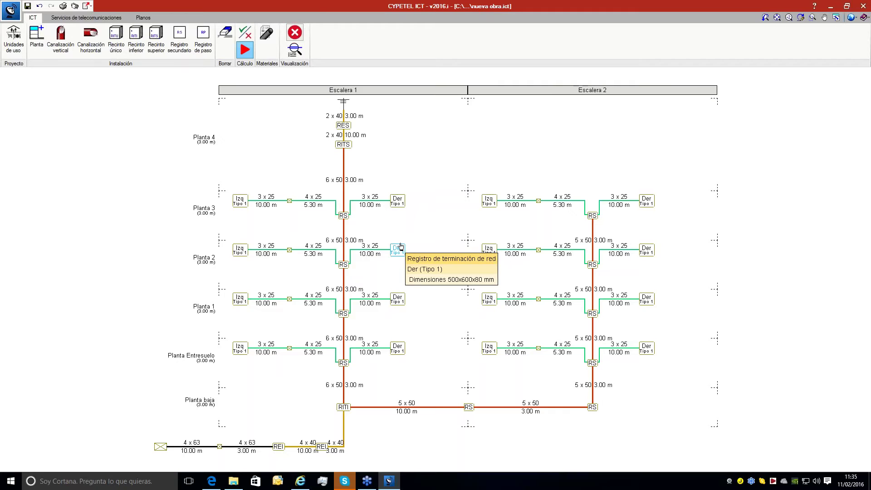
pyautogui.moveTo(330, 263)
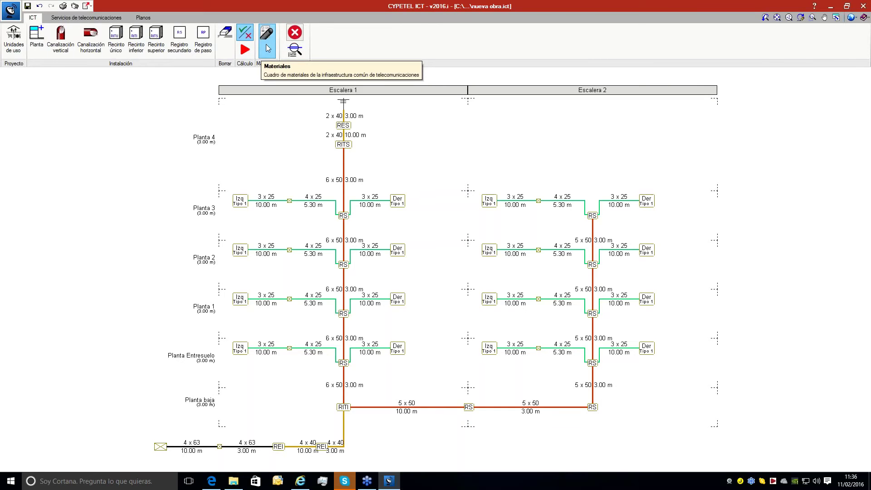
pyautogui.click(268, 49)
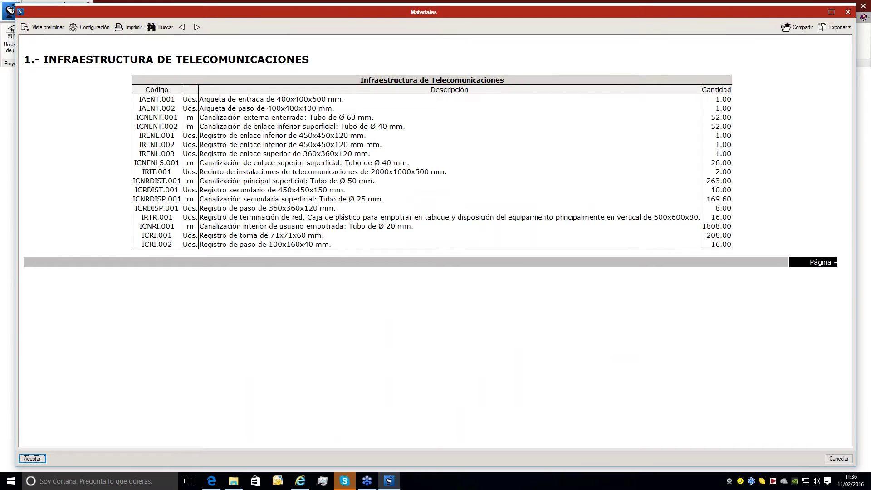
pyautogui.click(847, 13)
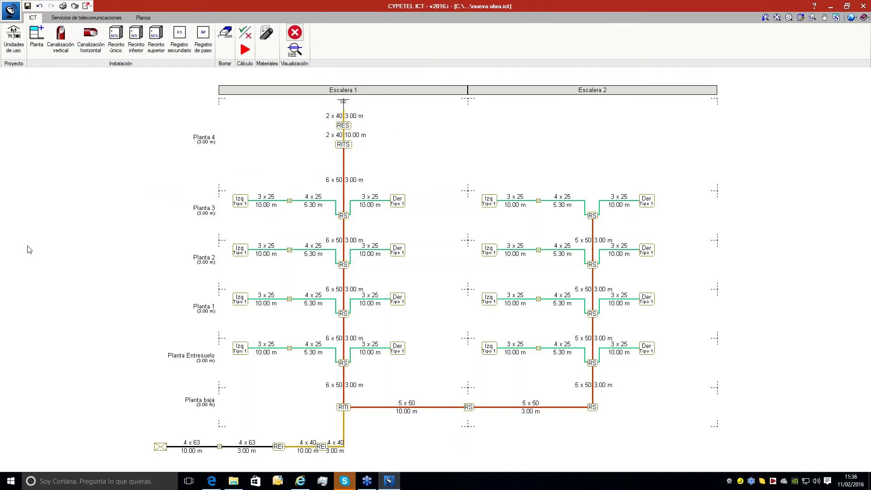
# In the RTV service options, choose Alacant/Alicante as the location and import its predefined digital channels.
pyautogui.click(74, 18)
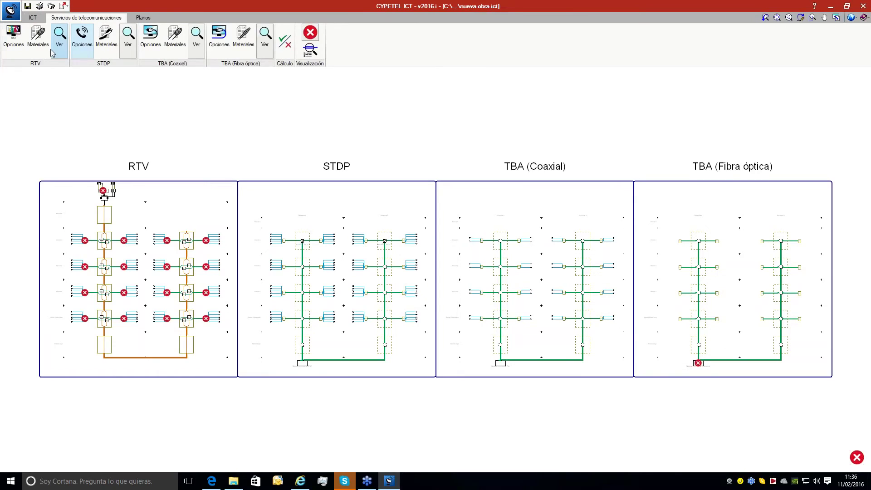
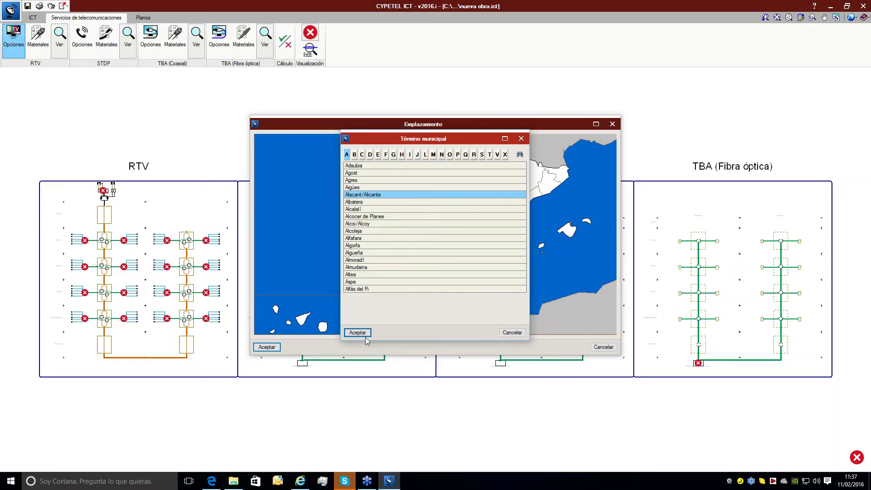
pyautogui.press('Return')
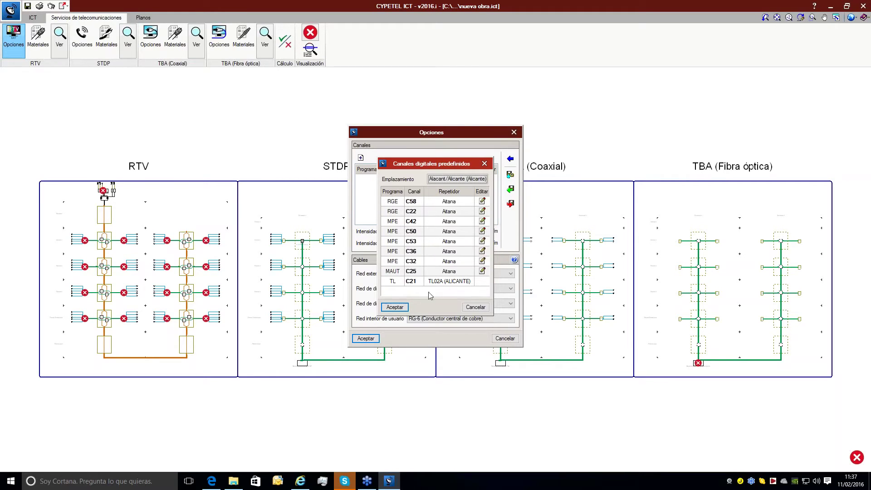
pyautogui.click(395, 307)
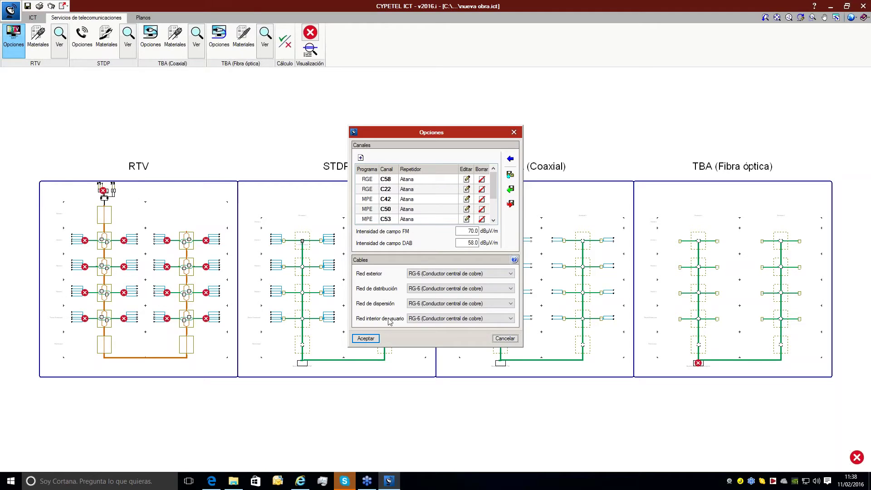
# Consult the coaxial cable attenuation tables, keep RG-6 (Conductor central de cobre) for the Red exterior, and accept the RTV options.
pyautogui.click(514, 261)
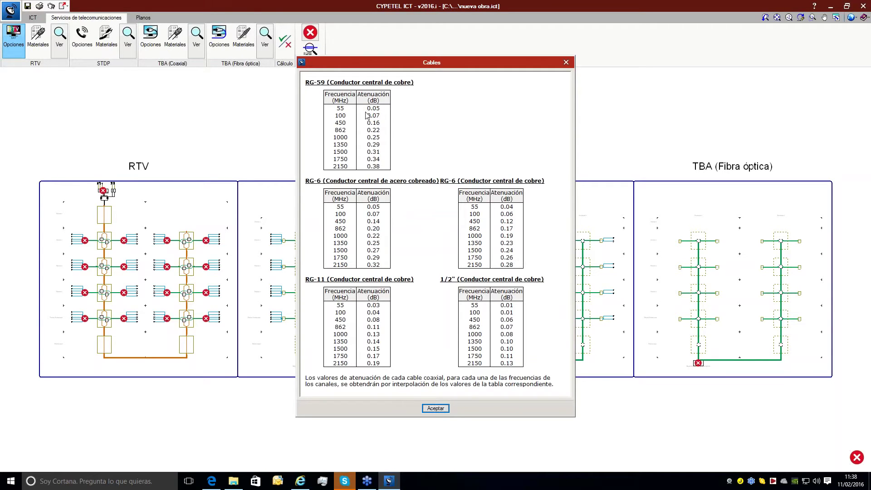
pyautogui.click(567, 62)
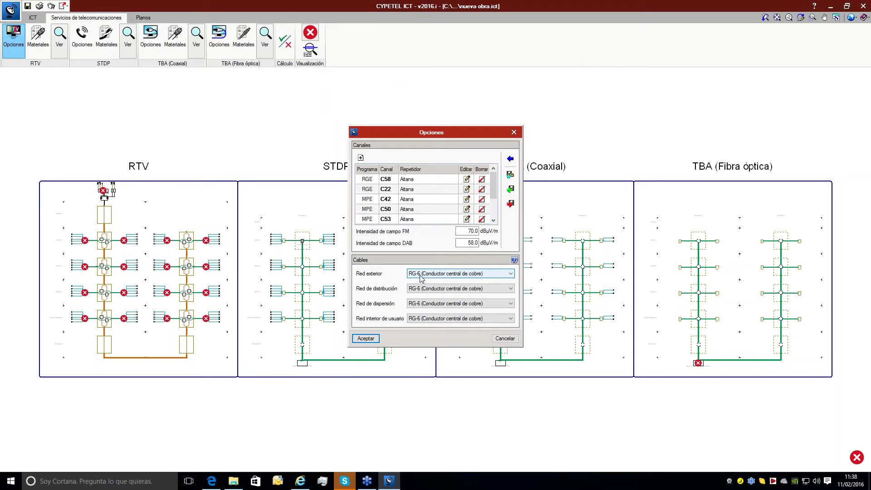
pyautogui.click(514, 260)
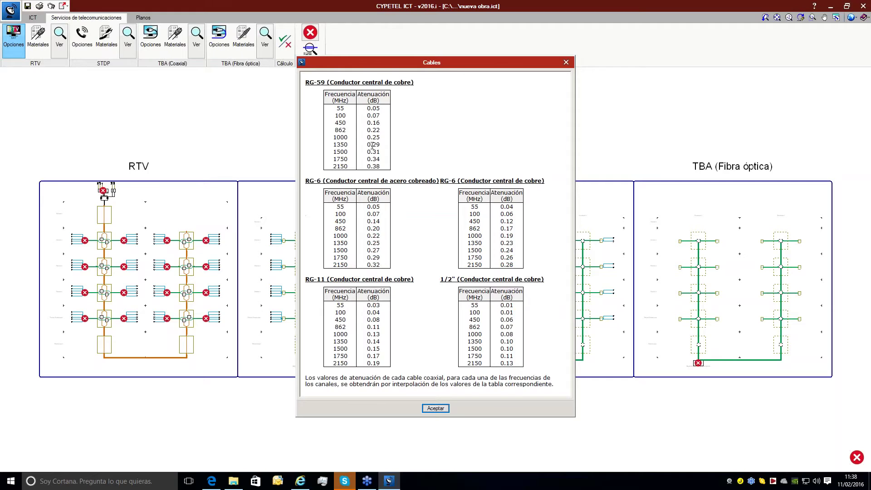
pyautogui.click(434, 409)
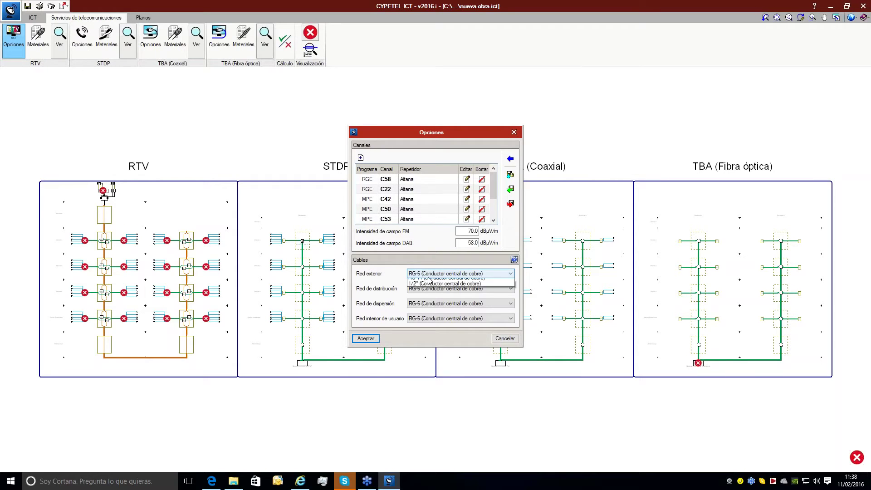
pyautogui.click(429, 278)
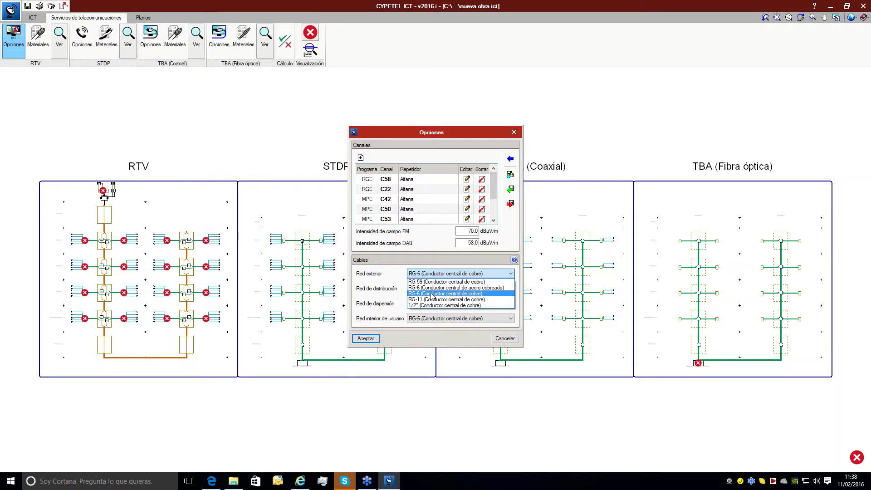
pyautogui.click(432, 294)
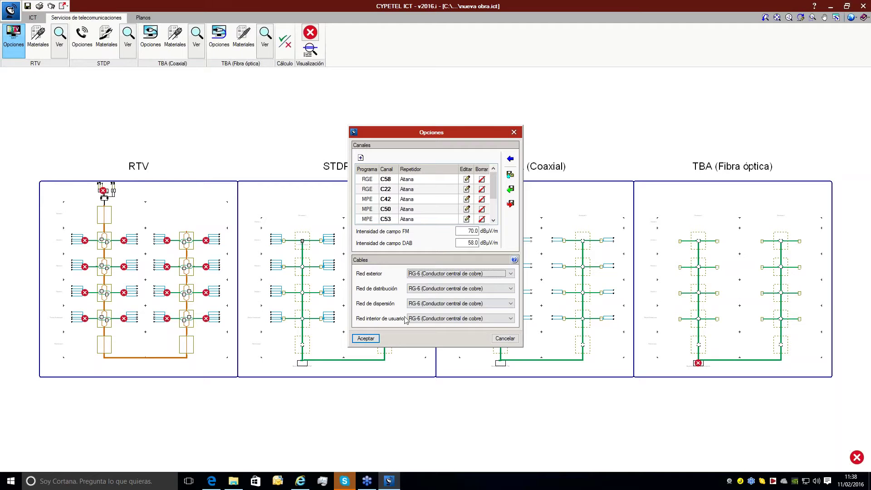
pyautogui.click(375, 339)
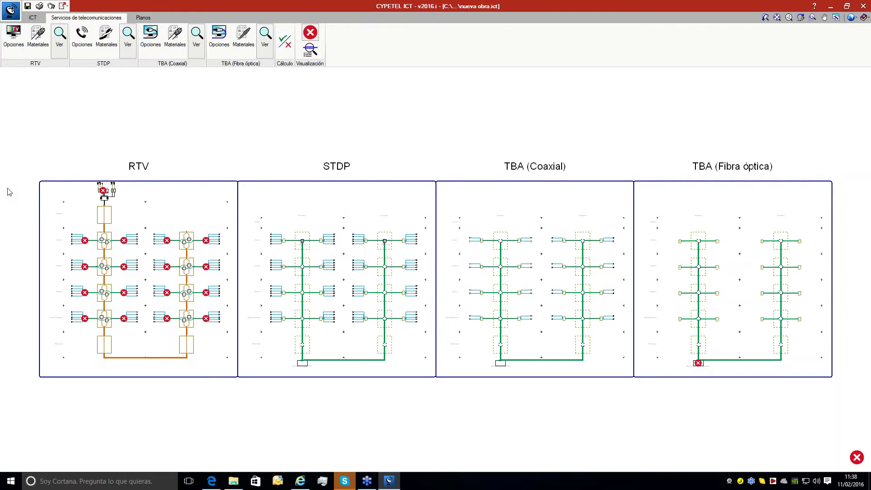
# Edit the RTV headend, assigning the Aitana repeater to the UHF antenna and enabling a UHF2 antenna for the TL02A (ALICANTE) repeater.
pyautogui.scroll(5, 6, 191)
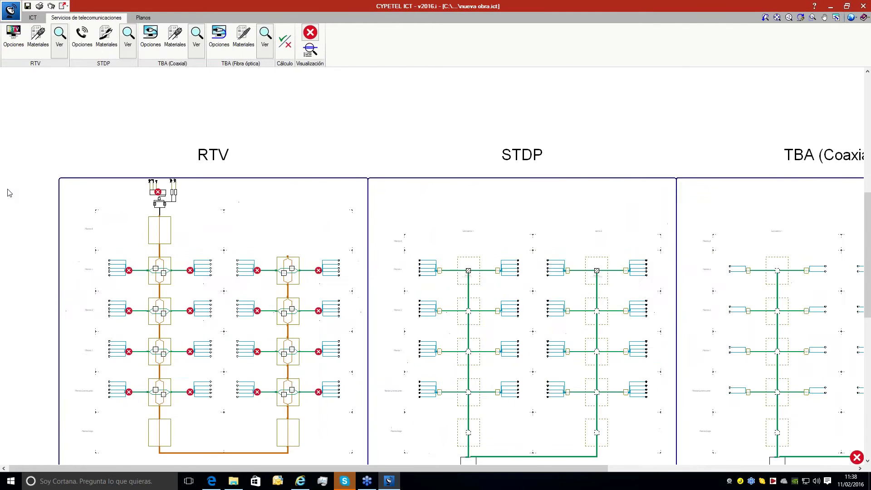
pyautogui.scroll(-1, 8, 193)
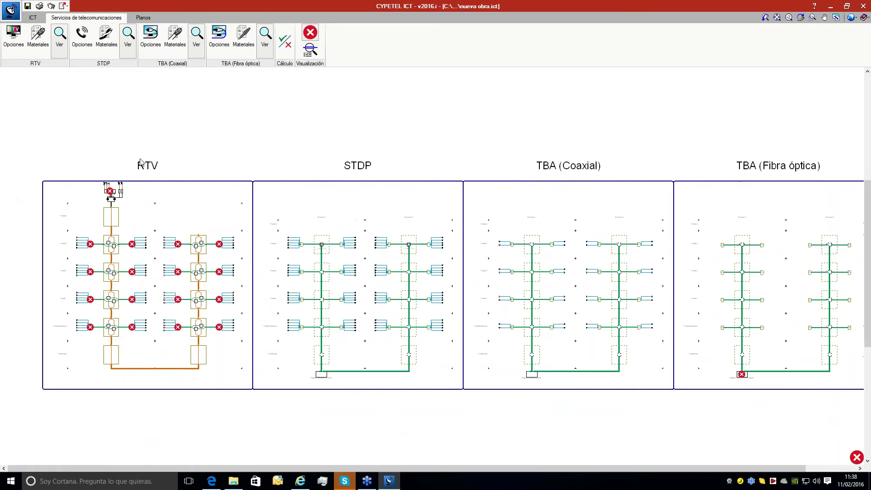
pyautogui.moveTo(110, 193)
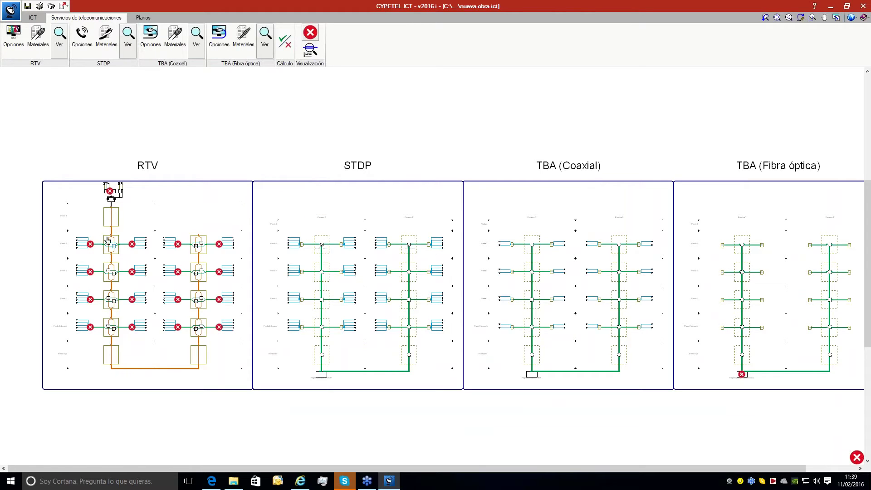
pyautogui.click(111, 198)
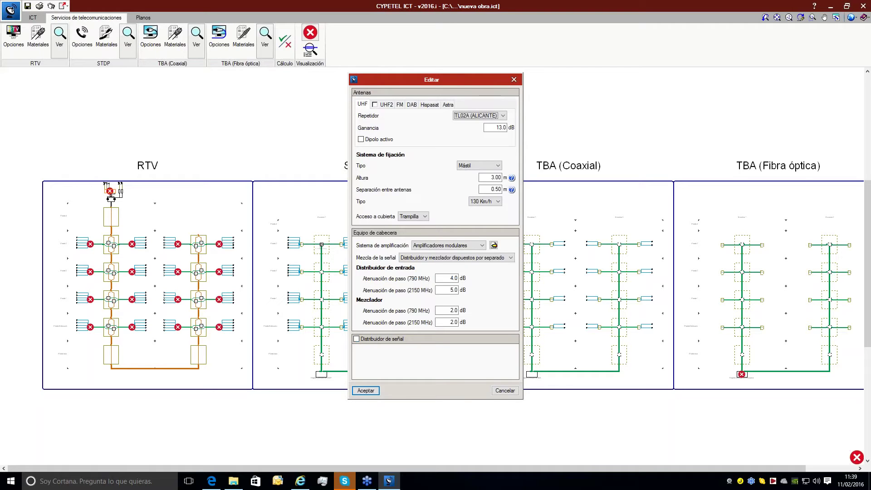
pyautogui.click(472, 117)
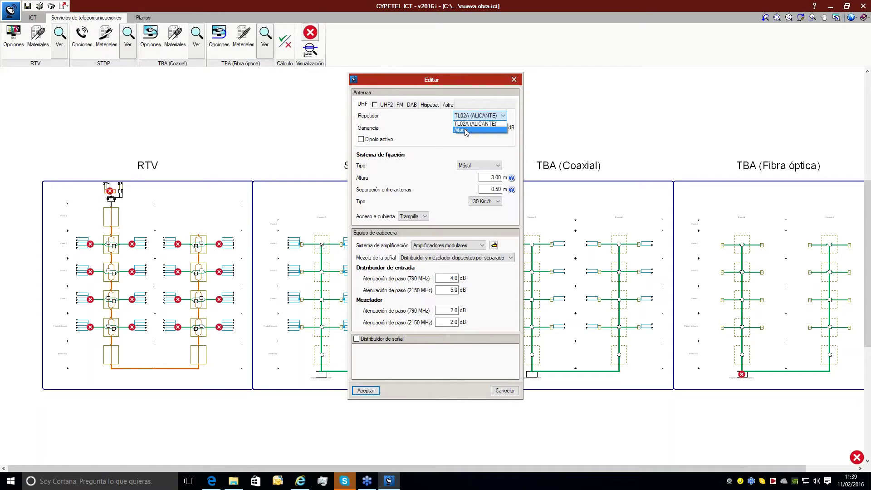
pyautogui.click(467, 130)
pyautogui.click(388, 105)
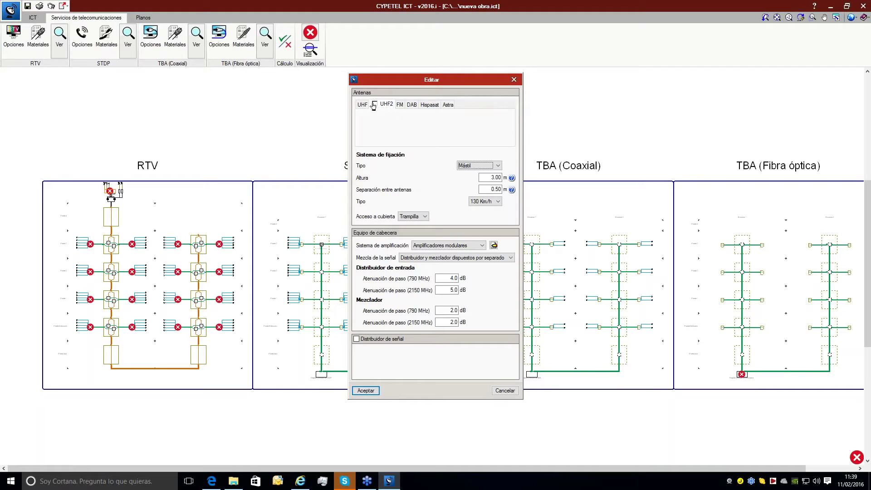
pyautogui.click(374, 105)
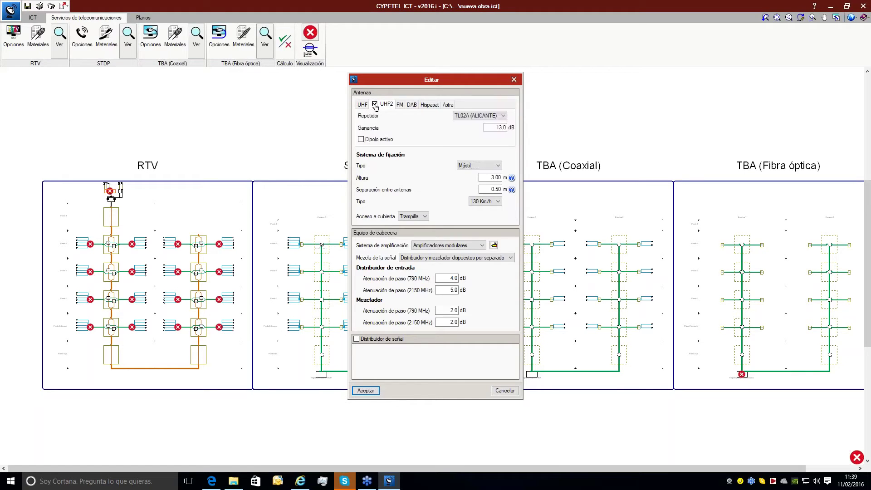
pyautogui.click(454, 117)
pyautogui.click(454, 118)
# Review the gain settings of the FM, DAB, Hispasat and Astra antennas.
pyautogui.click(400, 105)
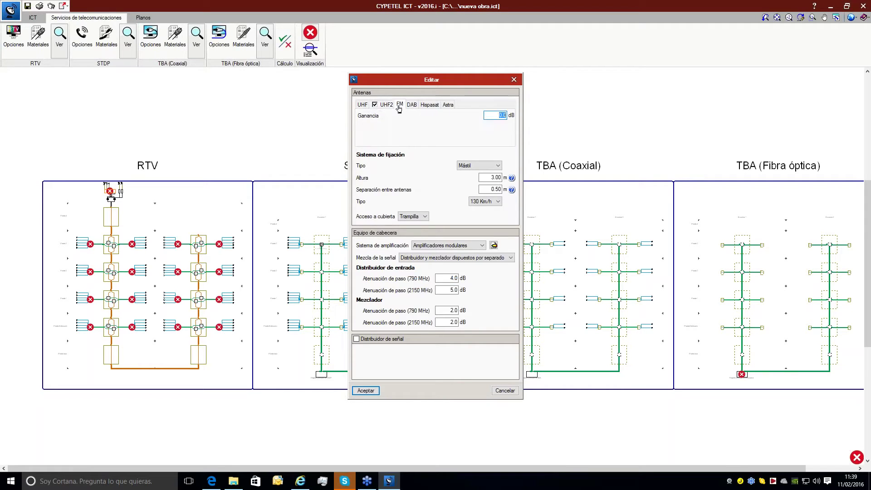
pyautogui.click(412, 104)
pyautogui.click(422, 108)
pyautogui.click(445, 107)
pyautogui.click(430, 106)
# Review the antenna fixing system's height and antenna spacing, keeping the Mástil type and the 130 Km/h option.
pyautogui.click(472, 167)
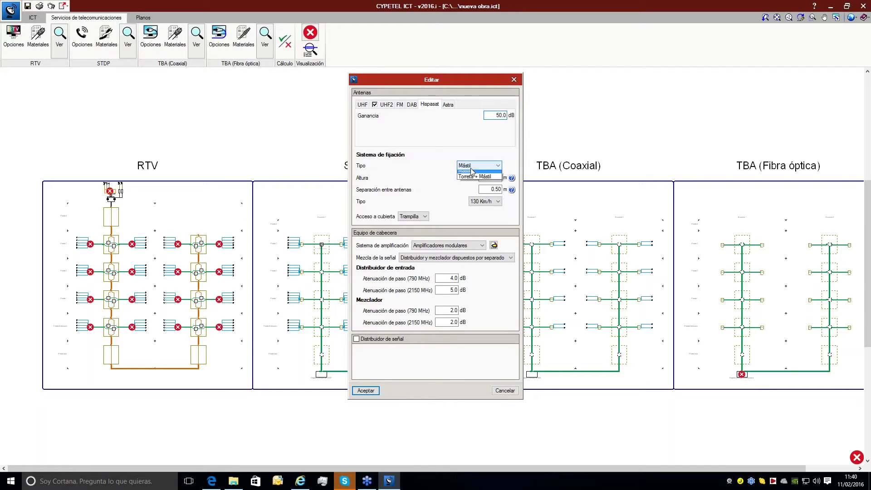
pyautogui.click(471, 167)
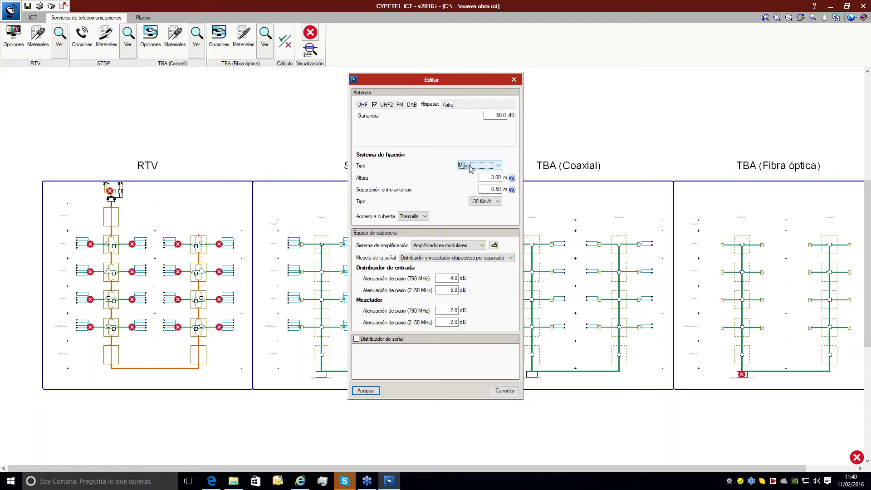
pyautogui.click(489, 179)
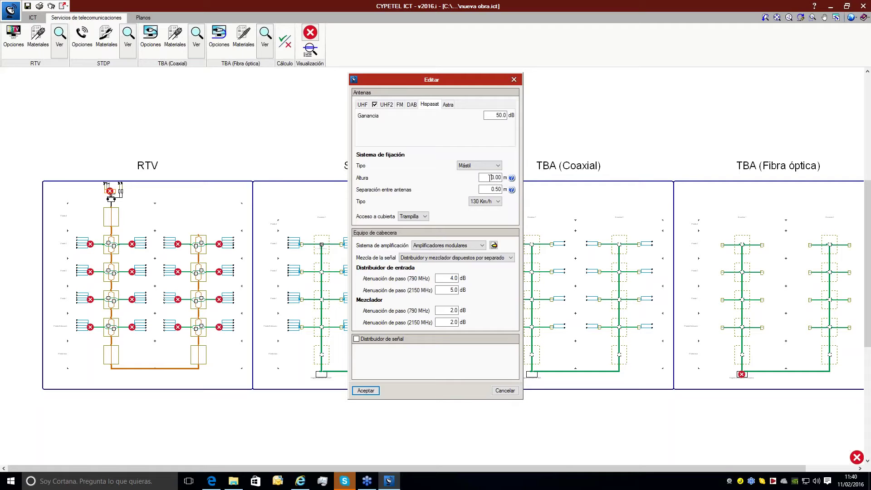
pyautogui.click(492, 190)
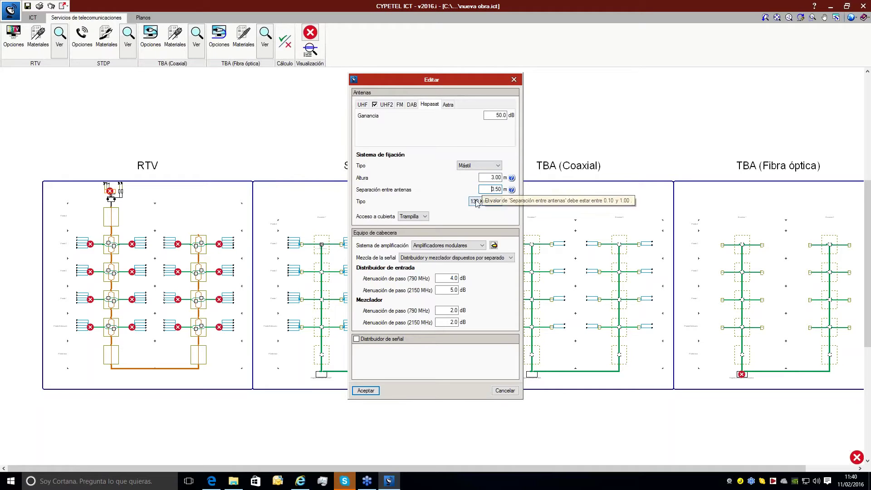
pyautogui.click(477, 202)
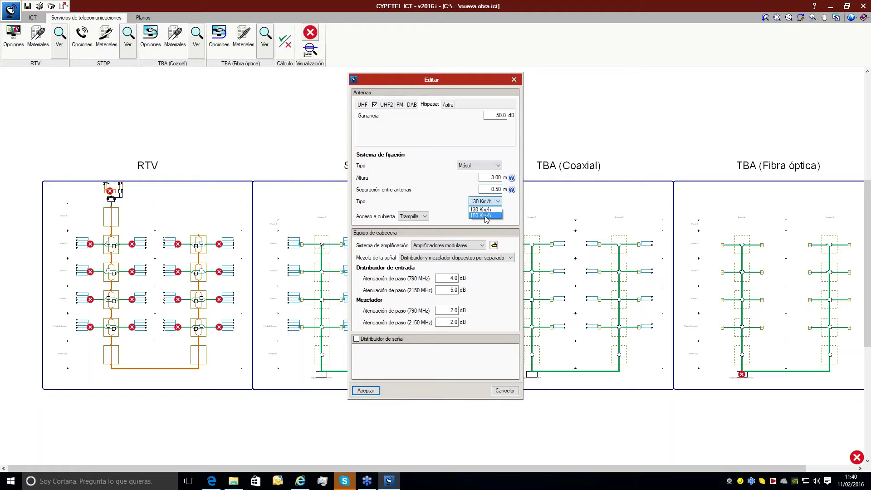
pyautogui.click(485, 209)
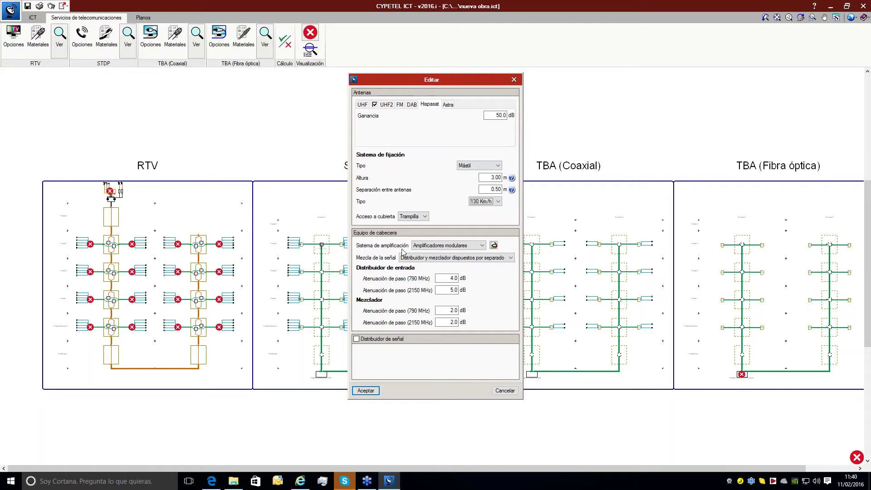
# Change the headend's amplification system to Centralita programable and open its settings.
pyautogui.click(418, 248)
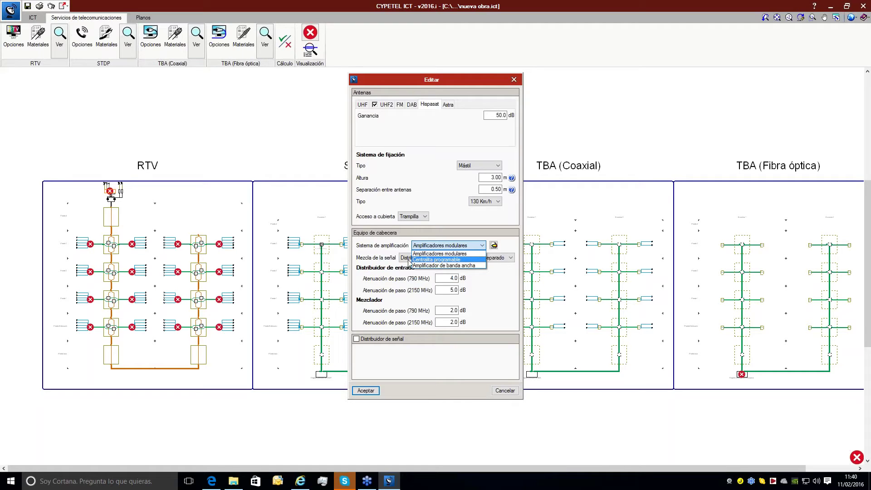
pyautogui.click(384, 256)
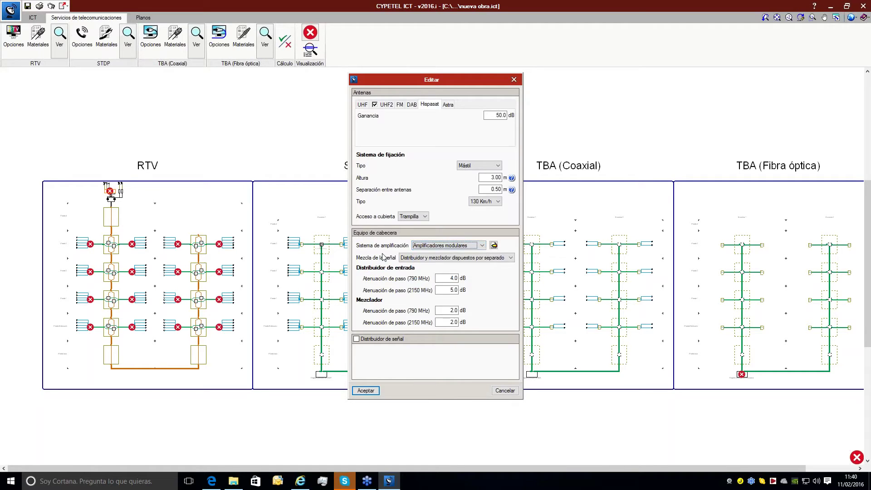
pyautogui.click(481, 246)
pyautogui.click(472, 259)
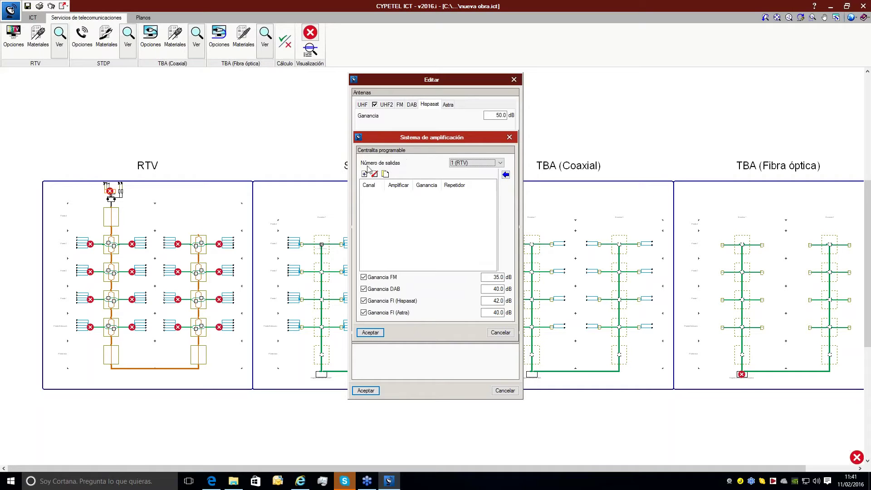
# Keep the programmable unit's outputs at 1 (RTV) and import the channels defined in the RTV configuration options.
pyautogui.click(484, 163)
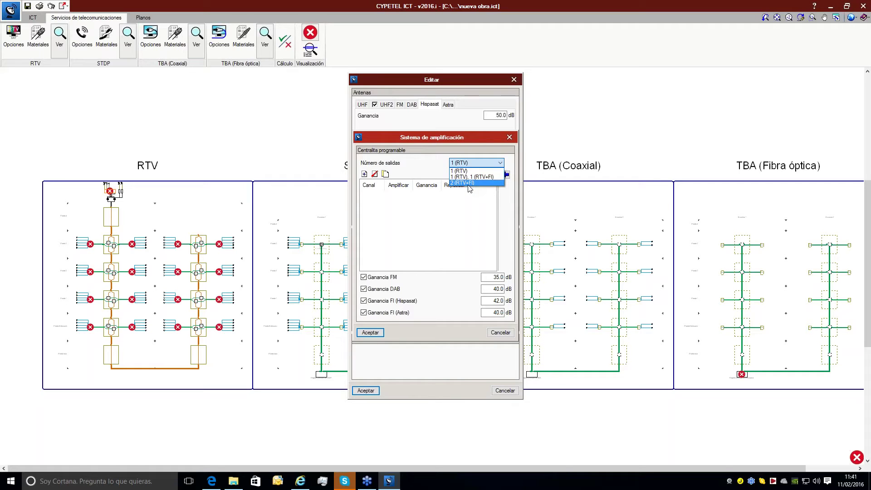
pyautogui.click(440, 176)
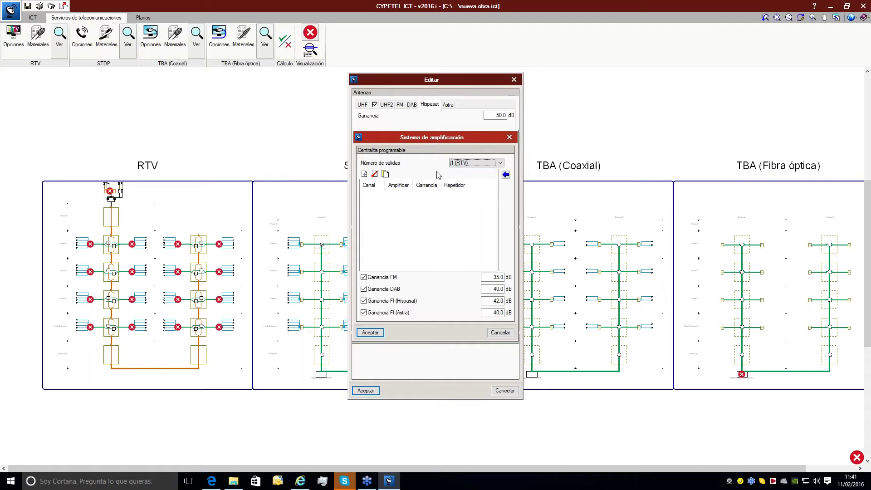
pyautogui.click(453, 165)
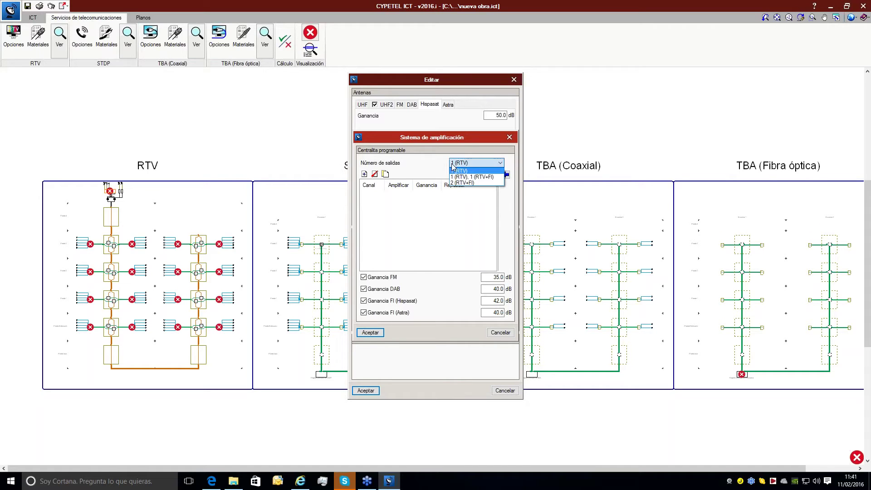
pyautogui.click(453, 169)
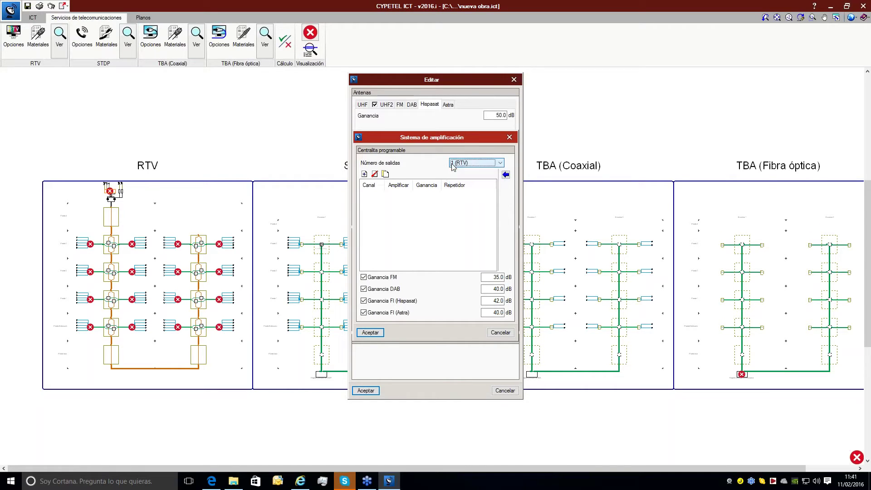
pyautogui.click(500, 166)
pyautogui.click(501, 166)
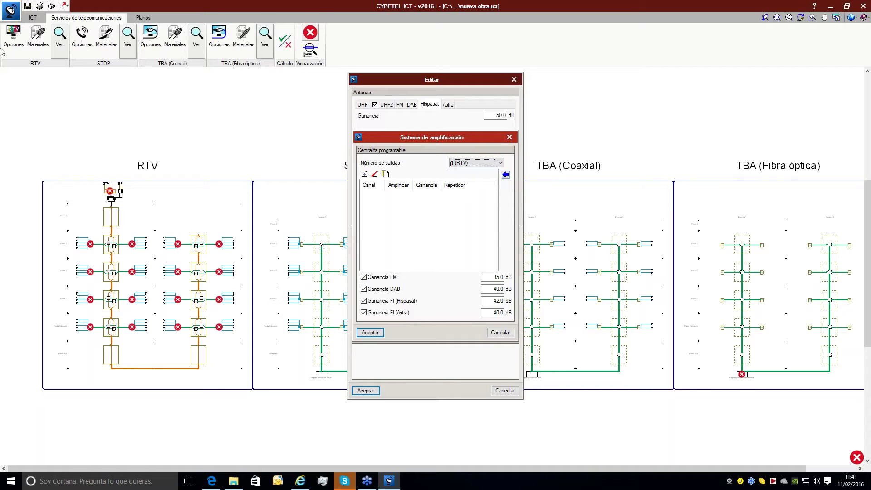
pyautogui.click(506, 175)
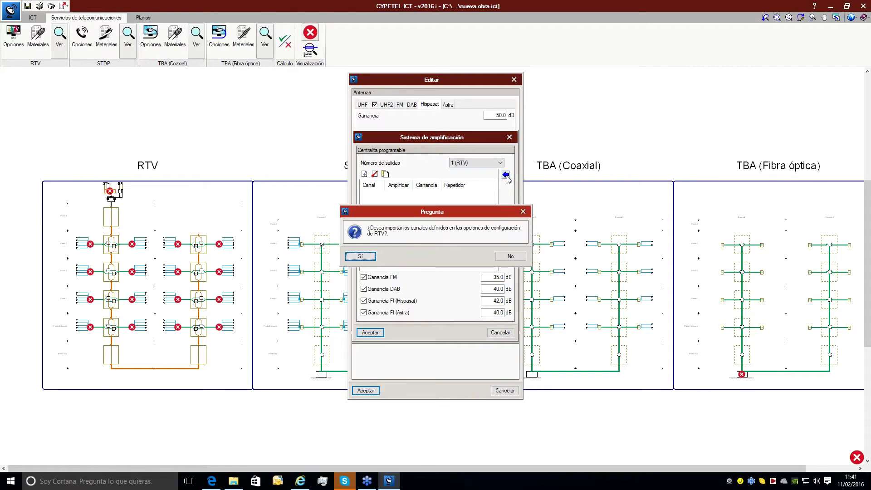
pyautogui.click(360, 257)
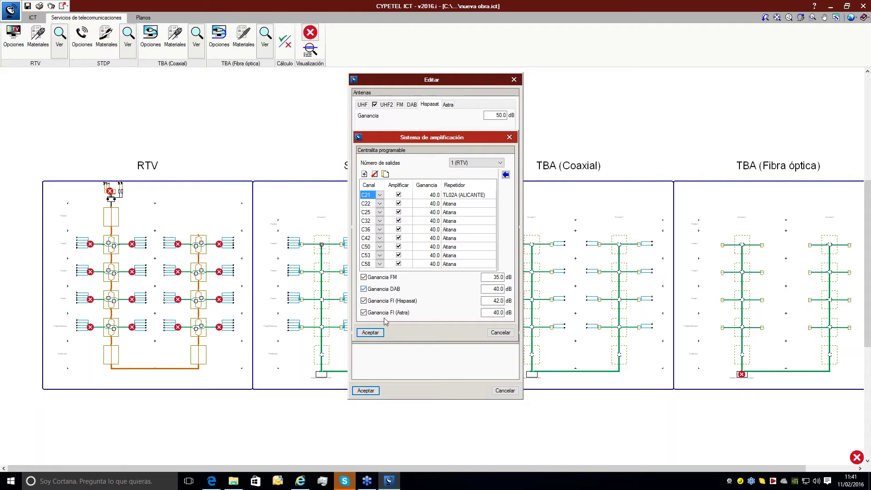
# Set the head-end amplification system to Amplificador de banda ancha with 1 (RTV) as the number of outputs.
pyautogui.click(381, 334)
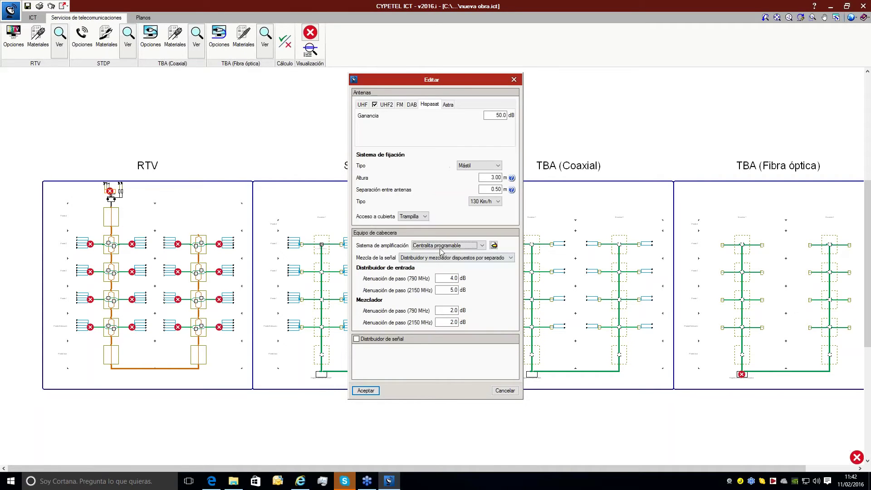
pyautogui.click(442, 248)
pyautogui.click(442, 260)
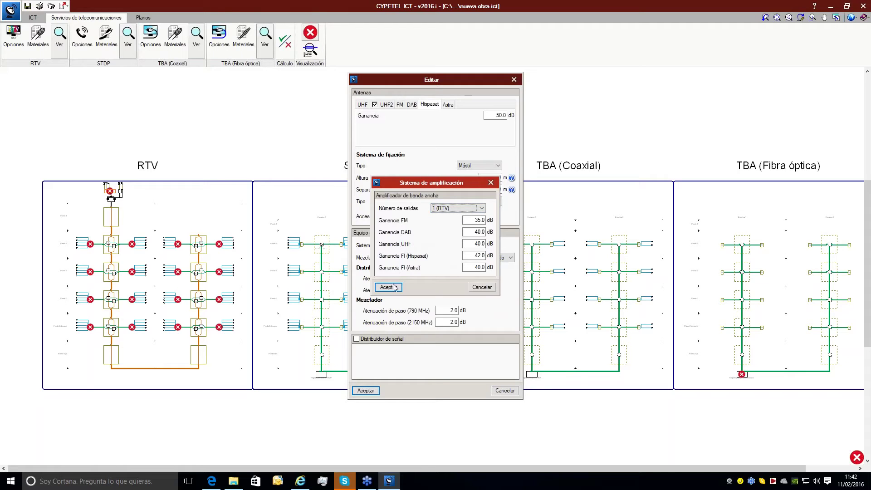
pyautogui.click(447, 208)
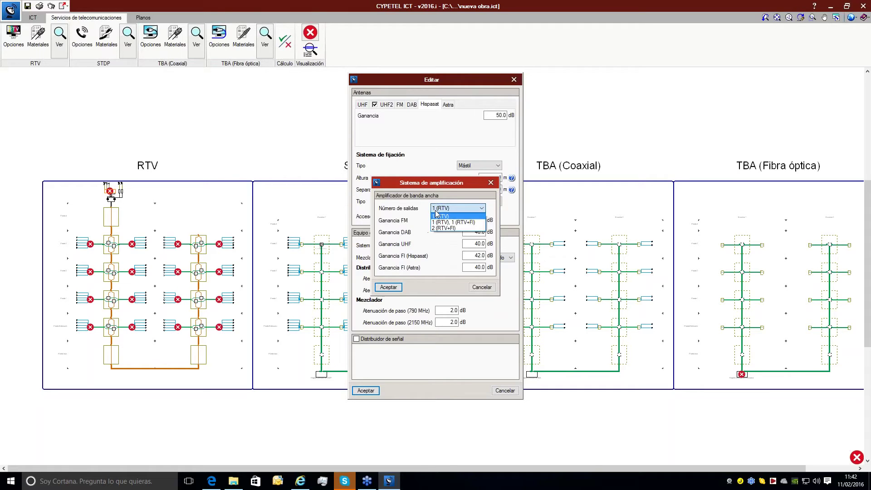
pyautogui.click(437, 216)
pyautogui.click(388, 287)
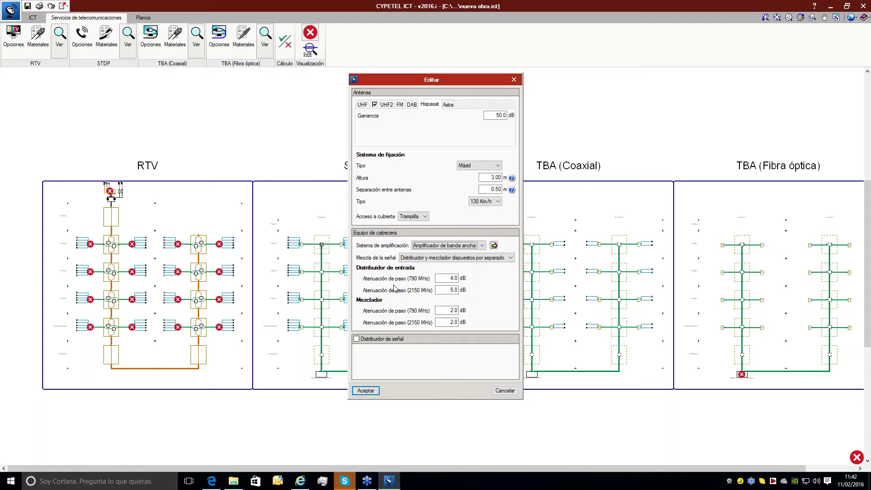
# Switch the amplification system to Amplificadores modulares and import the channels defined in the RTV configuration options.
pyautogui.click(446, 246)
pyautogui.click(447, 264)
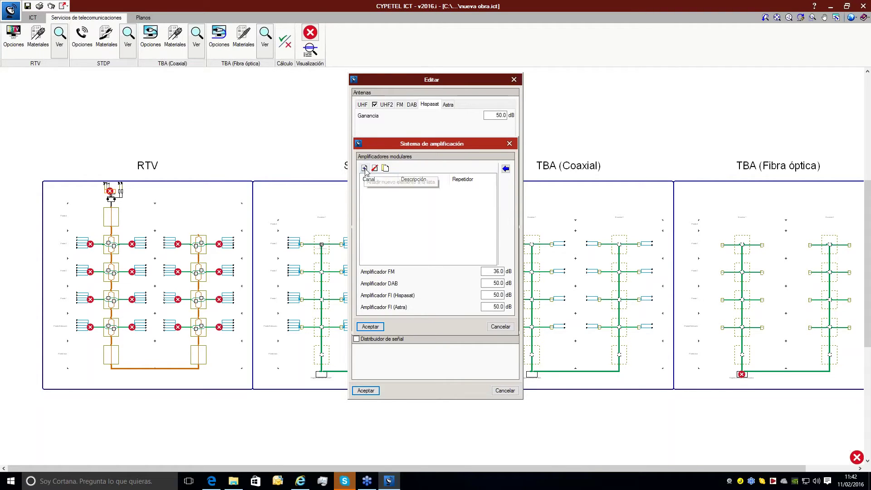
pyautogui.click(506, 170)
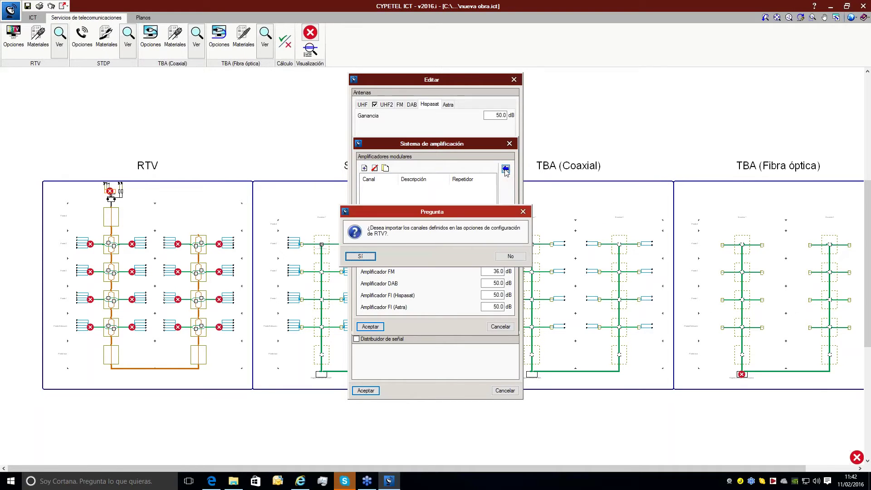
pyautogui.click(372, 257)
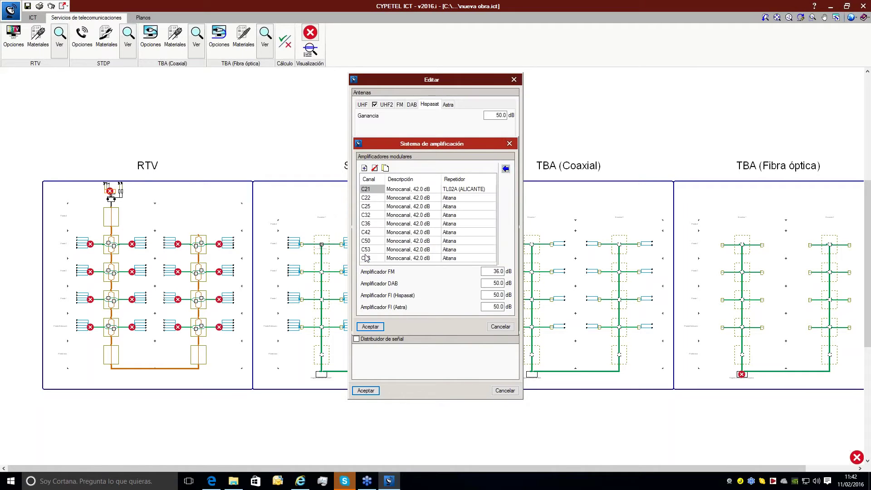
# Set the gain of the single-channel amplifier modules for channels C21 and C22 to 50 dB.
pyautogui.click(410, 190)
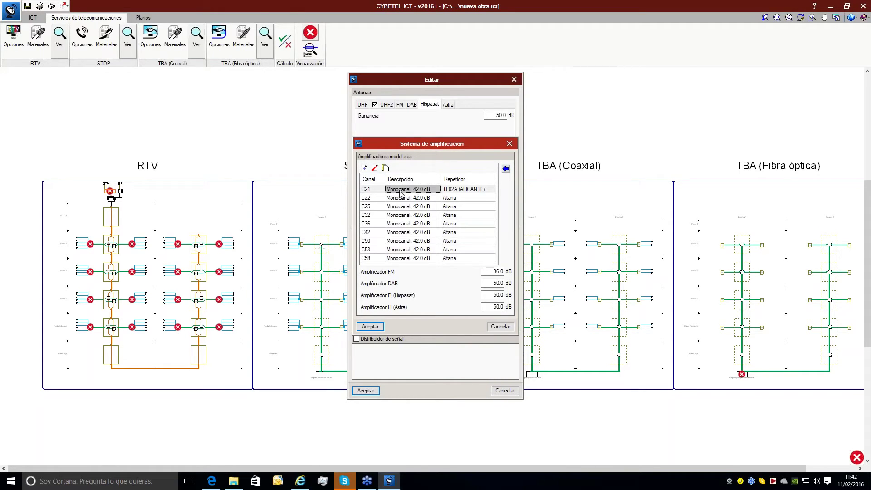
pyautogui.doubleClick(401, 191)
pyautogui.moveTo(447, 240); pyautogui.dragTo(467, 240)
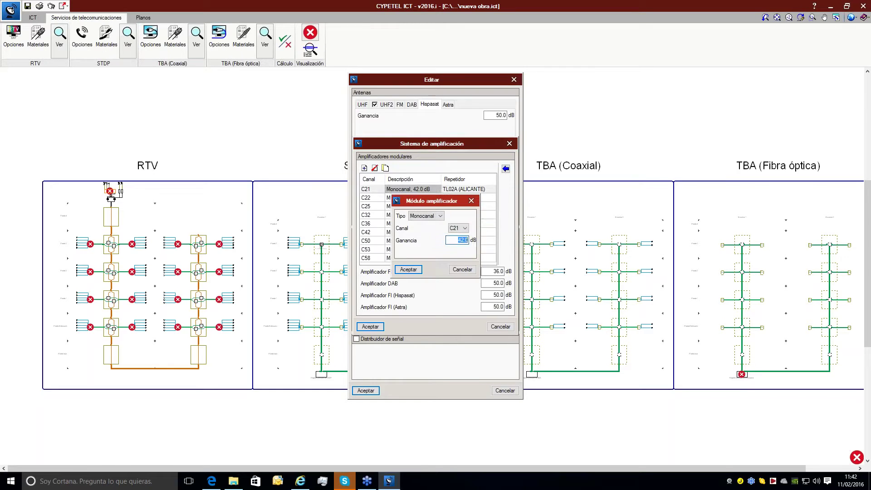
pyautogui.write('50')
pyautogui.click(409, 269)
pyautogui.doubleClick(418, 198)
pyautogui.moveTo(447, 240); pyautogui.dragTo(467, 240)
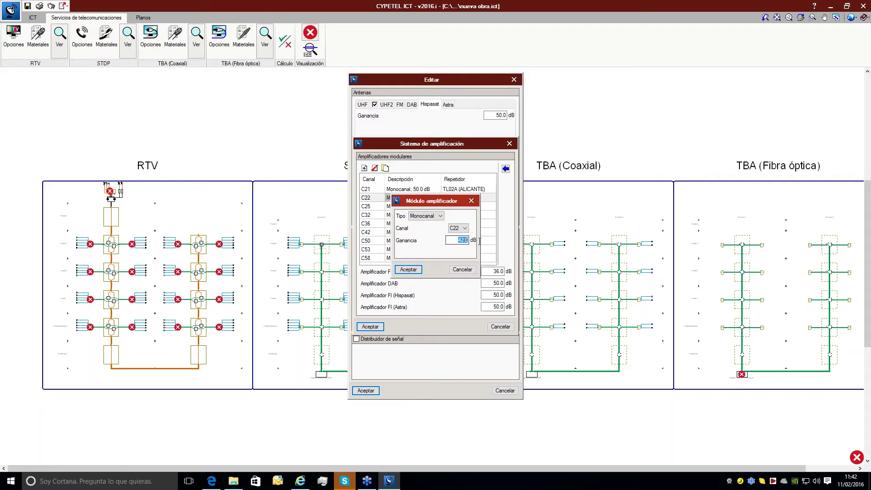
pyautogui.write('50')
pyautogui.click(414, 269)
# Set the gain of the single-channel amplifier modules for channels C25 and C32 to 50 dB.
pyautogui.doubleClick(419, 207)
pyautogui.doubleClick(461, 241)
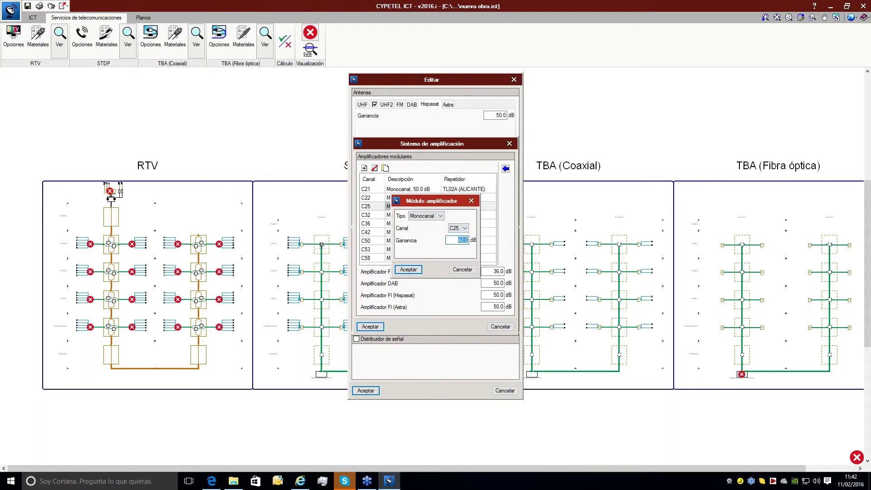
pyautogui.write('50')
pyautogui.click(420, 269)
pyautogui.doubleClick(419, 215)
pyautogui.doubleClick(459, 240)
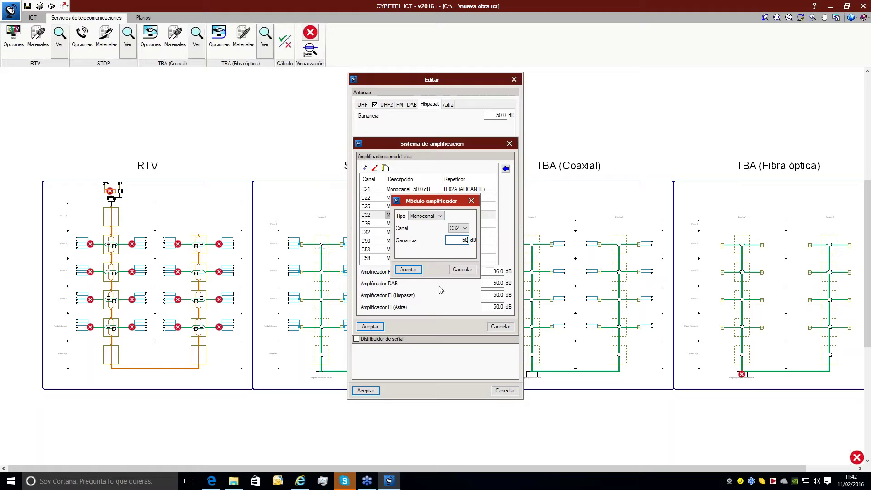
pyautogui.click(414, 269)
# Set the gain of the single-channel amplifier modules for channels C36 and C42 to 50 dB.
pyautogui.doubleClick(419, 223)
pyautogui.doubleClick(459, 240)
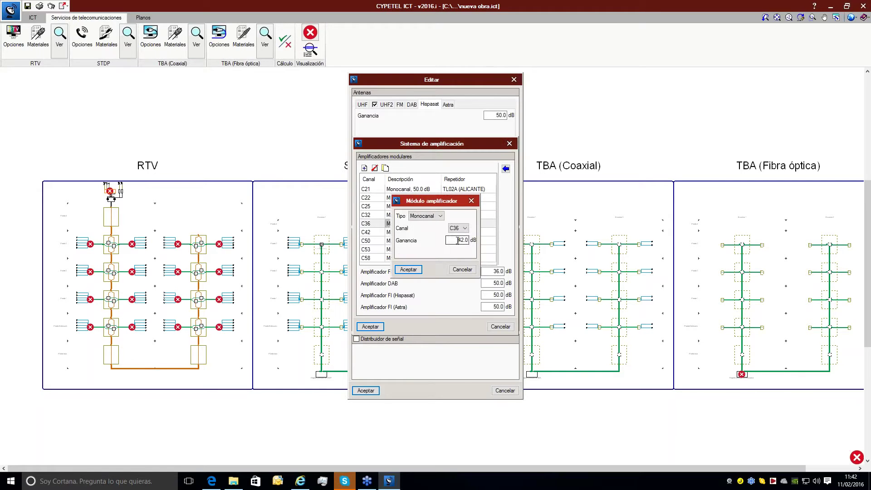
pyautogui.write('050')
pyautogui.click(414, 269)
pyautogui.doubleClick(418, 232)
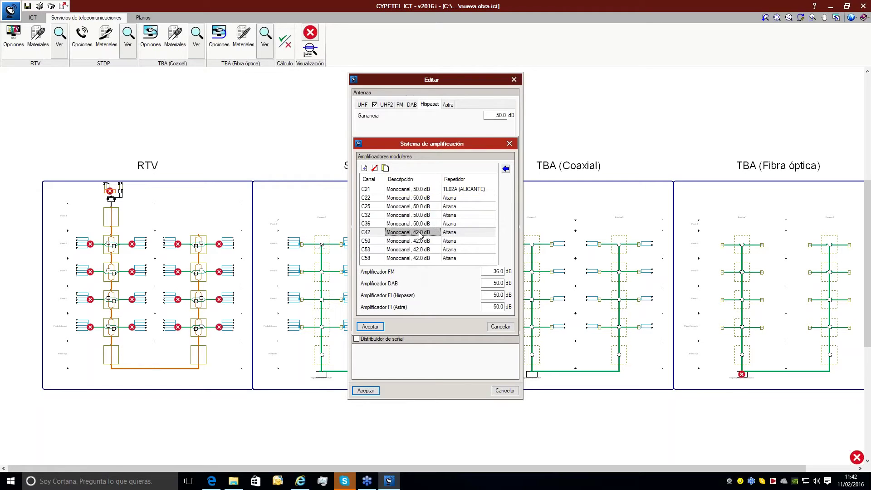
pyautogui.click(451, 241)
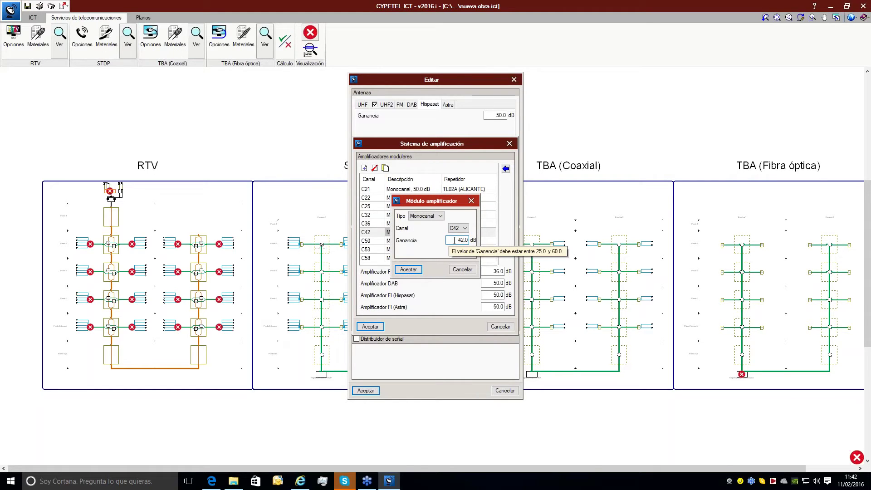
pyautogui.write('50')
pyautogui.click(409, 269)
# Set the gain of the single-channel amplifier modules for channels C50, C53 and C58 to 50 dB.
pyautogui.doubleClick(410, 241)
pyautogui.click(464, 240)
pyautogui.moveTo(458, 240); pyautogui.dragTo(473, 240)
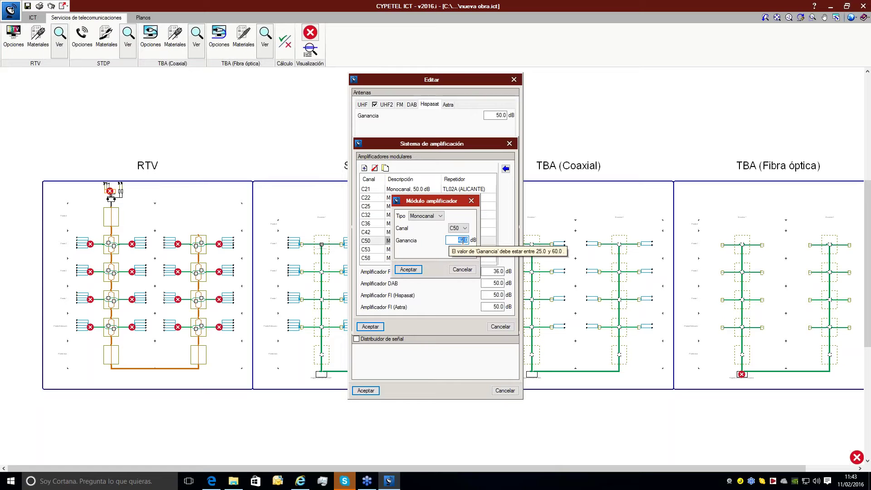
pyautogui.click(409, 270)
pyautogui.doubleClick(410, 250)
pyautogui.moveTo(458, 240); pyautogui.dragTo(473, 240)
pyautogui.write('50')
pyautogui.click(409, 270)
pyautogui.doubleClick(405, 260)
pyautogui.moveTo(458, 240); pyautogui.dragTo(471, 240)
pyautogui.write('50')
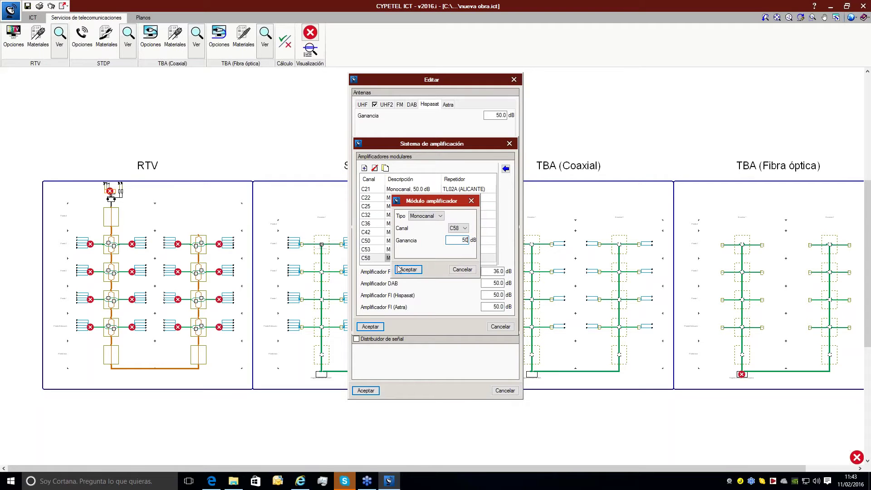
pyautogui.click(399, 270)
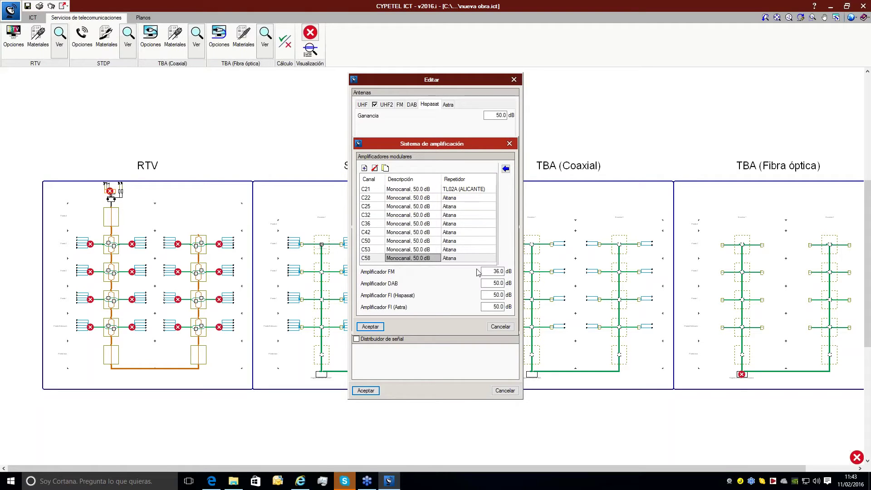
# Set the FM amplifier to 30 dB and the FI (Hispasat) and FI (Astra) amplifiers to 43 dB, accepting the amplification settings.
pyautogui.doubleClick(494, 271)
pyautogui.write('3')
pyautogui.doubleClick(499, 295)
pyautogui.write('43')
pyautogui.press('Tab')
pyautogui.write('4')
pyautogui.click(381, 327)
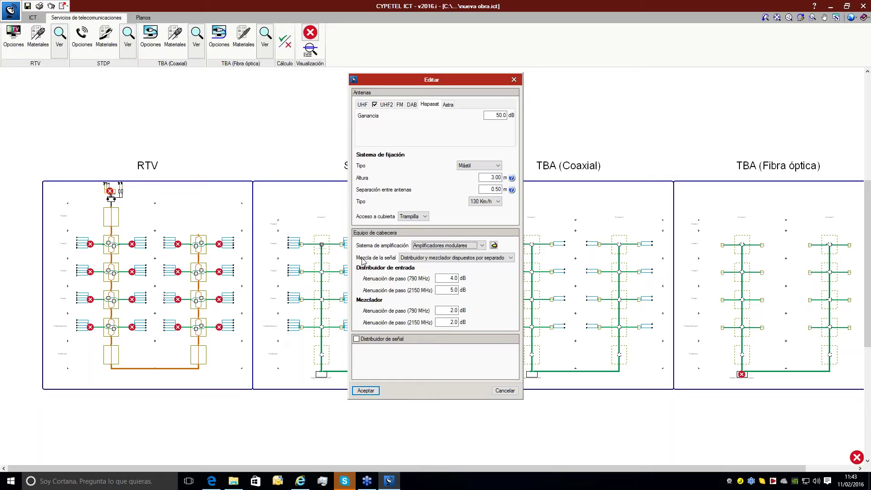
# Reopen the modular amplifier settings and check the allowed gain range of the C22 module.
pyautogui.click(494, 245)
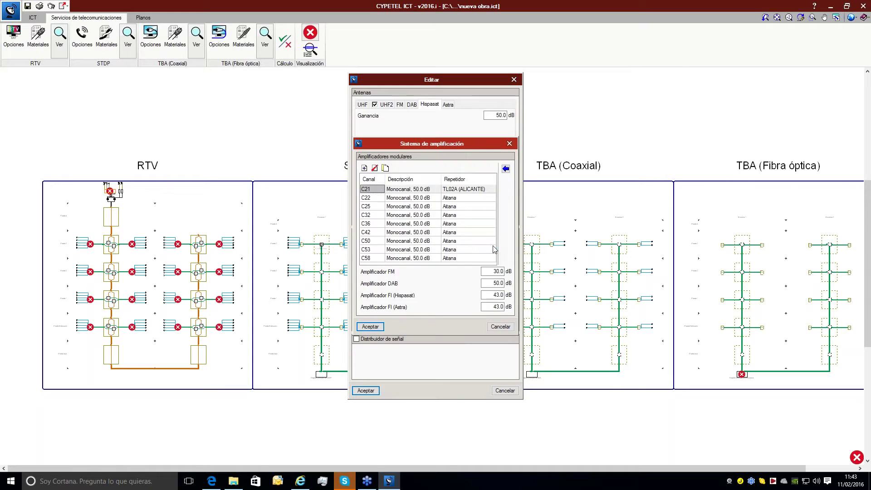
pyautogui.doubleClick(420, 198)
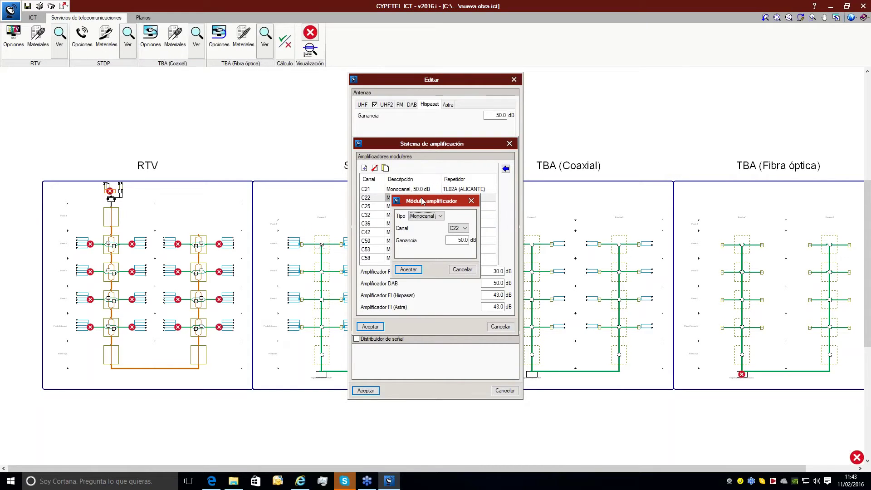
pyautogui.click(453, 240)
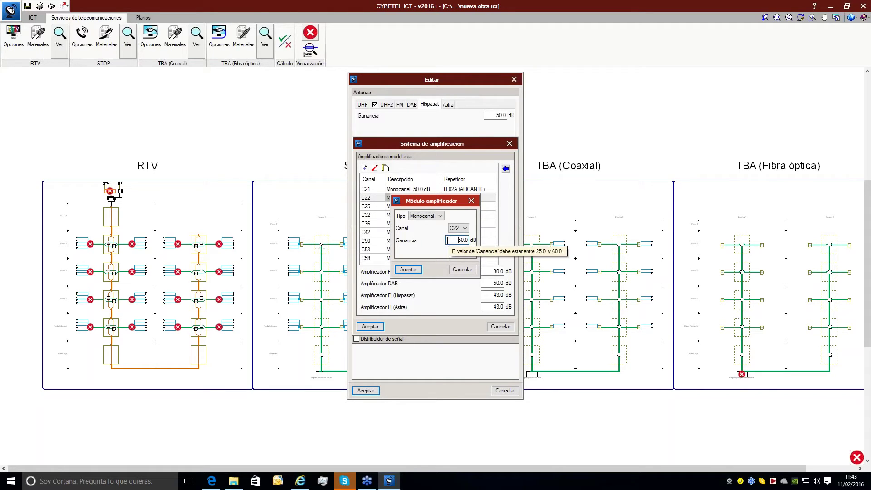
pyautogui.click(409, 270)
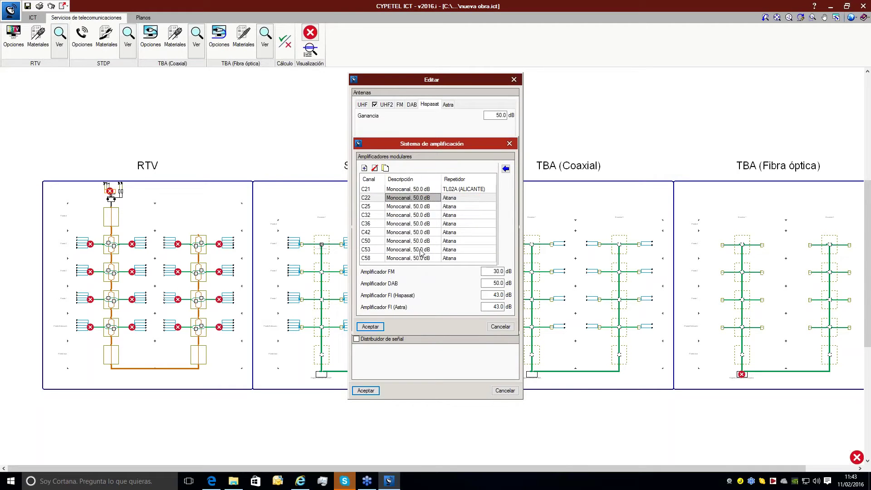
pyautogui.click(371, 328)
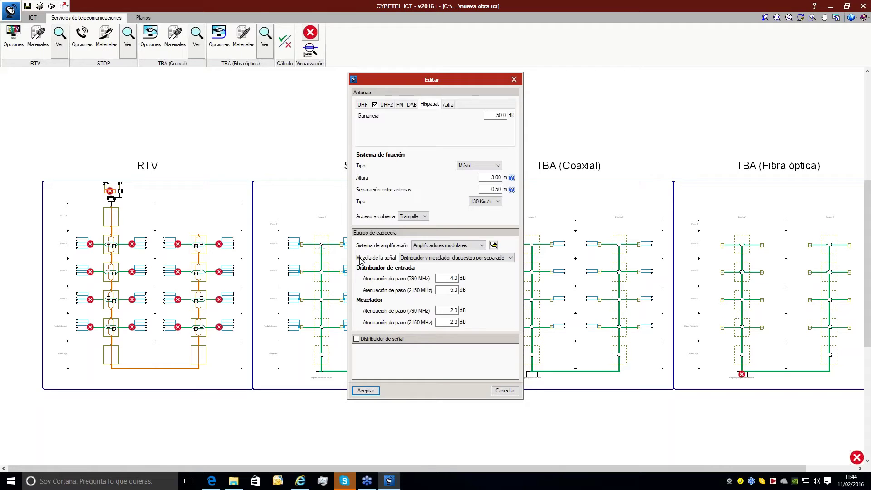
# Set the signal mixing to Distribuidor y mezclador en un mismo equipo and enable the head-end signal distributor.
pyautogui.click(417, 249)
pyautogui.click(462, 257)
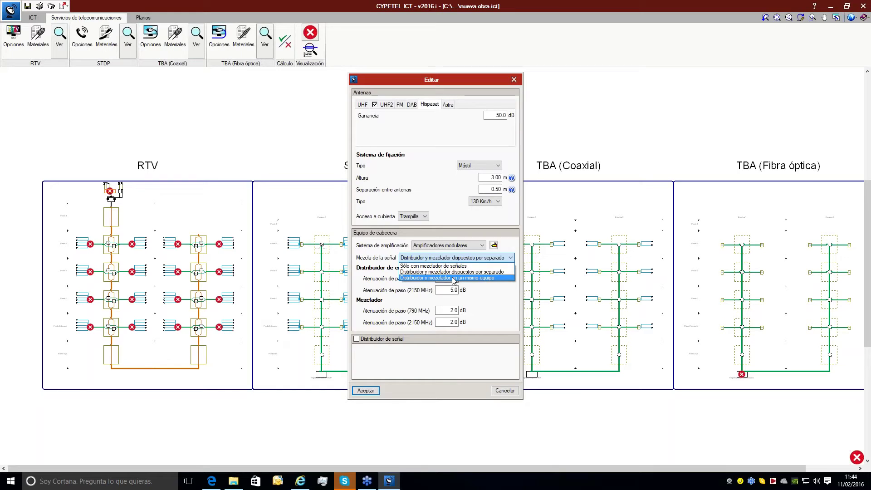
pyautogui.click(454, 278)
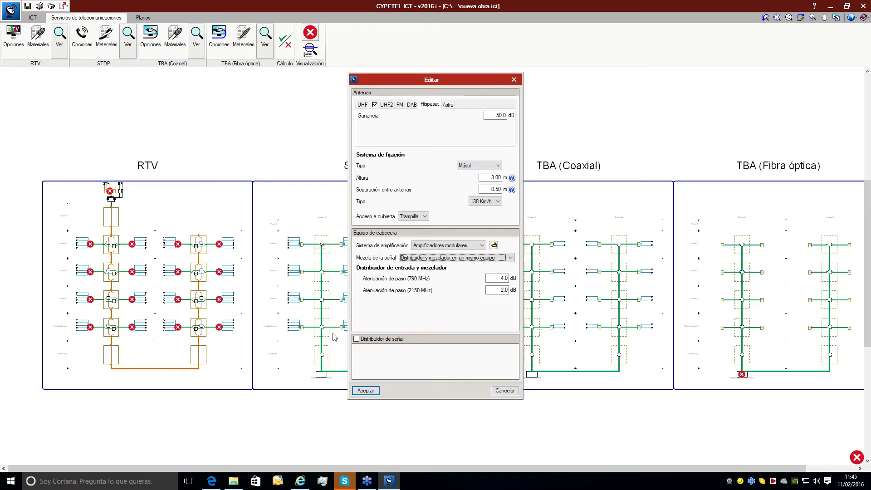
pyautogui.click(357, 339)
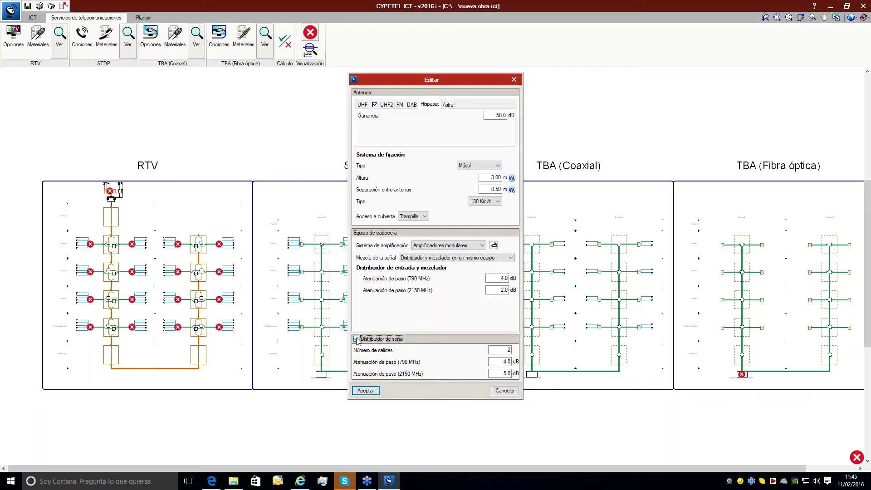
pyautogui.click(366, 390)
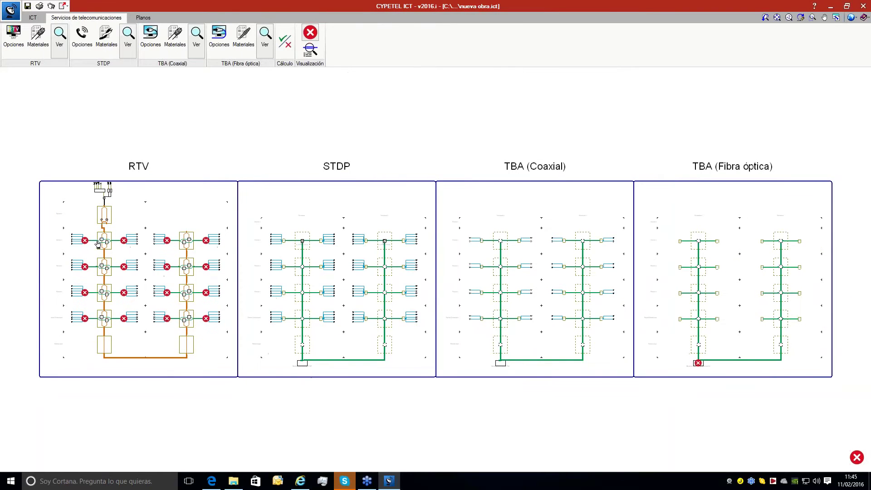
# Connect the lowest box of the second riser in the RTV scheme to distributor line 2.
pyautogui.click(187, 345)
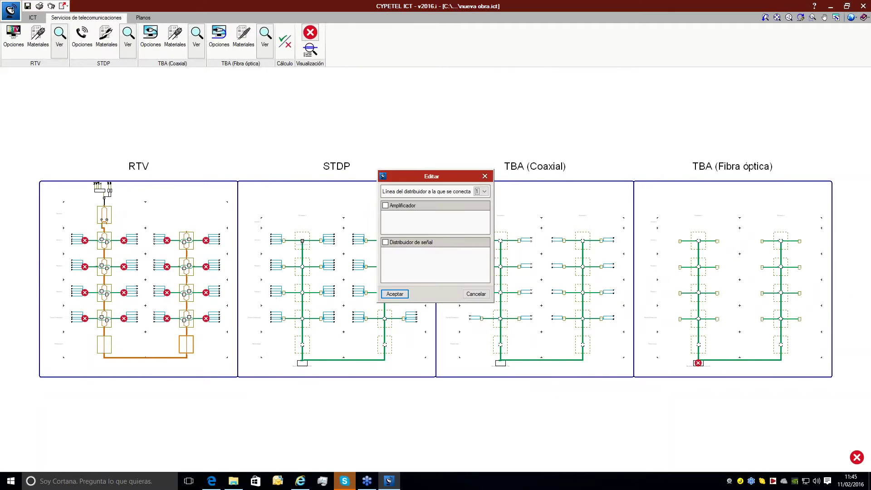
pyautogui.click(484, 191)
pyautogui.click(480, 205)
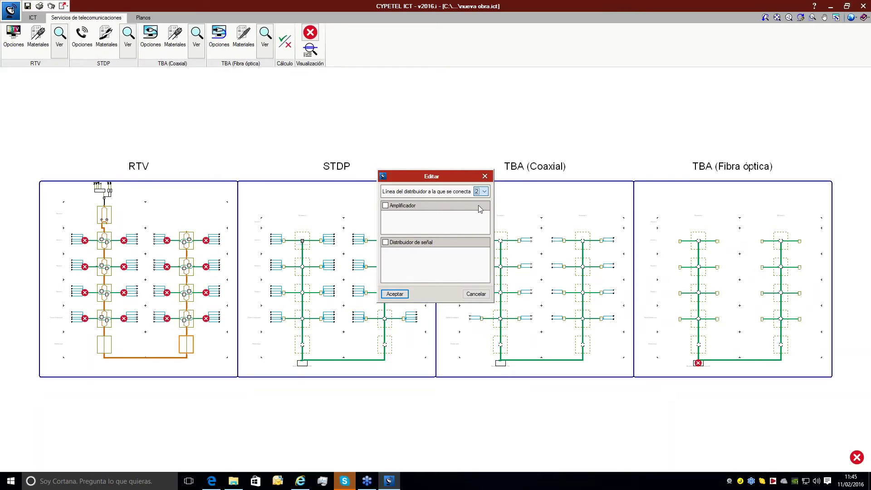
pyautogui.click(397, 294)
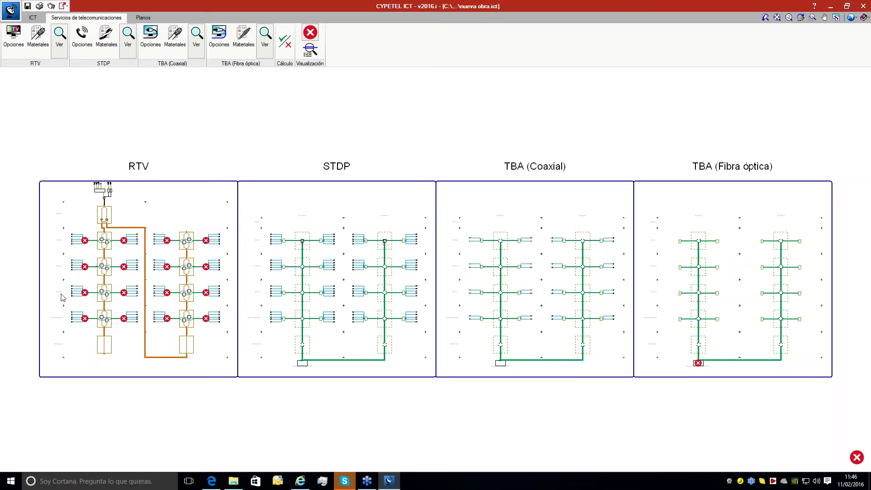
# Check the tap and signal distributor options of the third floor box down on the first RTV riser.
pyautogui.click(93, 294)
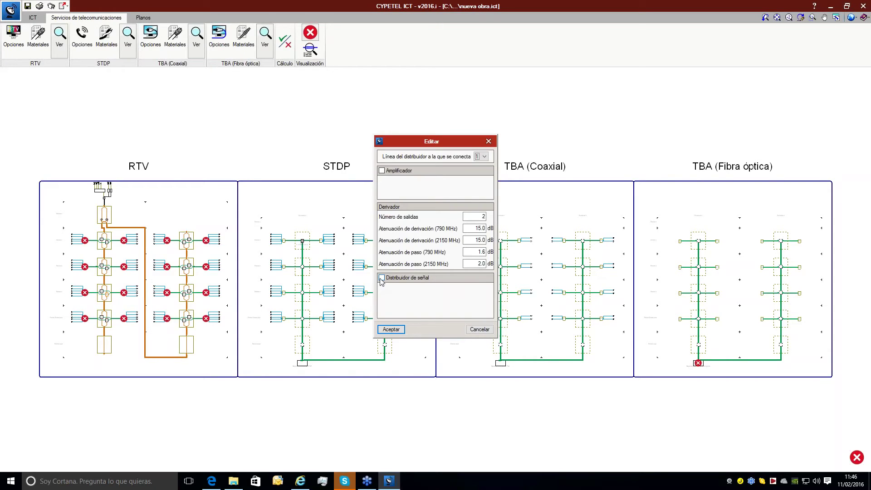
pyautogui.click(489, 141)
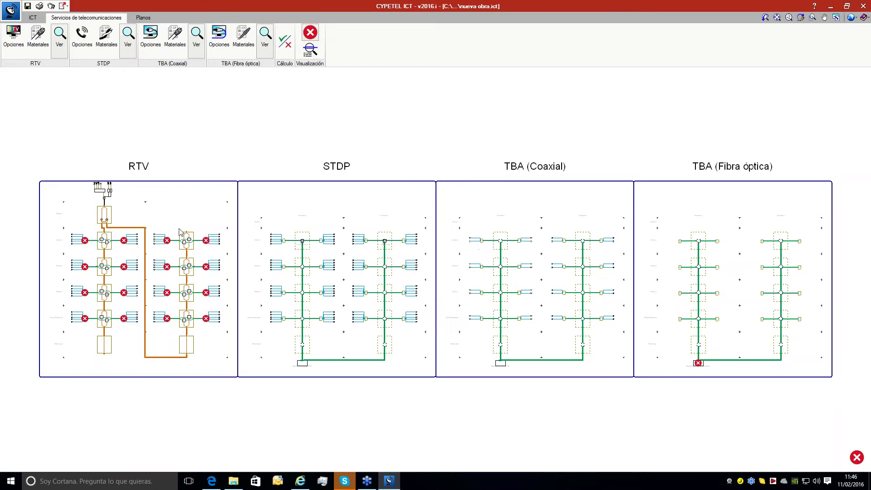
pyautogui.scroll(4, 138, 254)
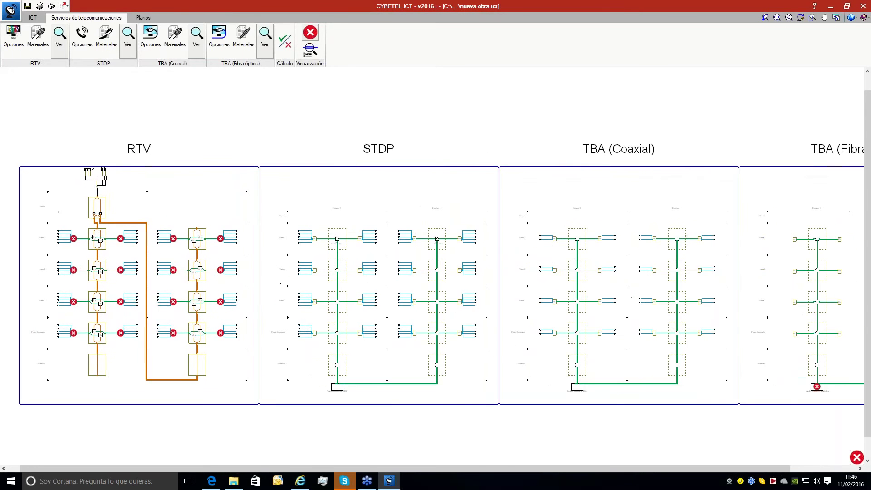
pyautogui.scroll(-4, 136, 255)
pyautogui.scroll(-1, 133, 253)
pyautogui.scroll(2, 133, 253)
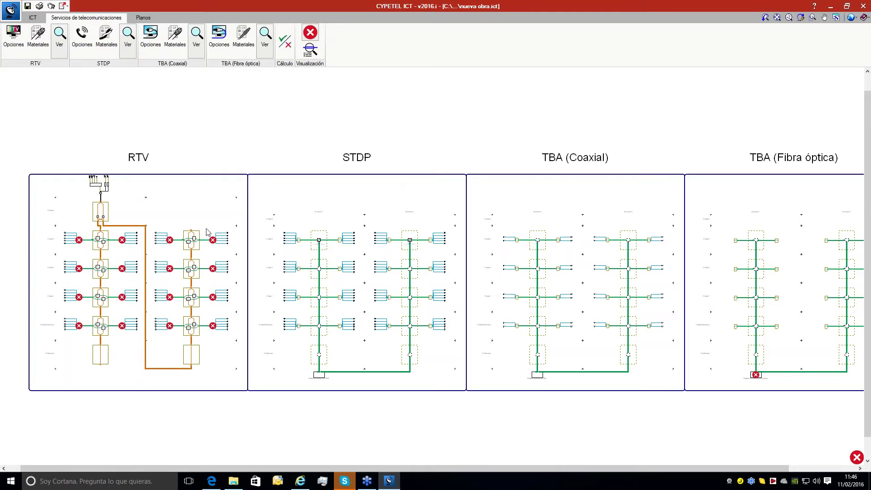
# Review the building's ICT installation scheme for both staircases and return to the telecommunications services schemes.
pyautogui.click(37, 18)
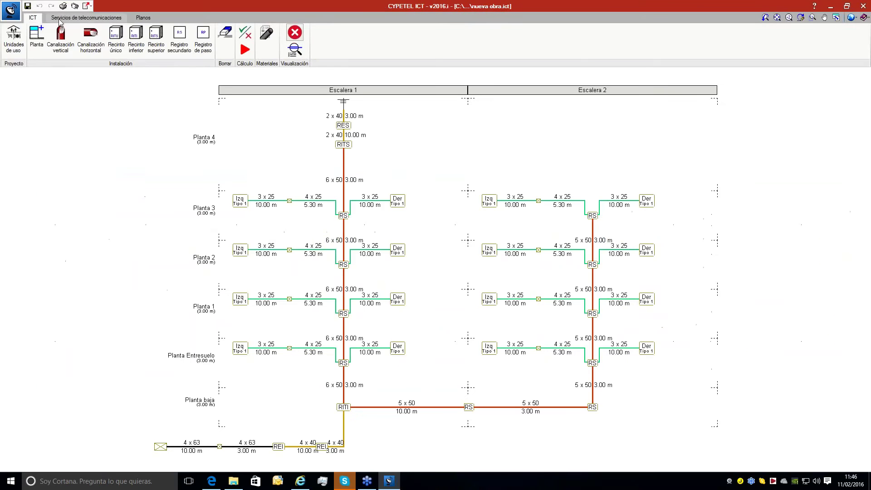
pyautogui.moveTo(579, 209)
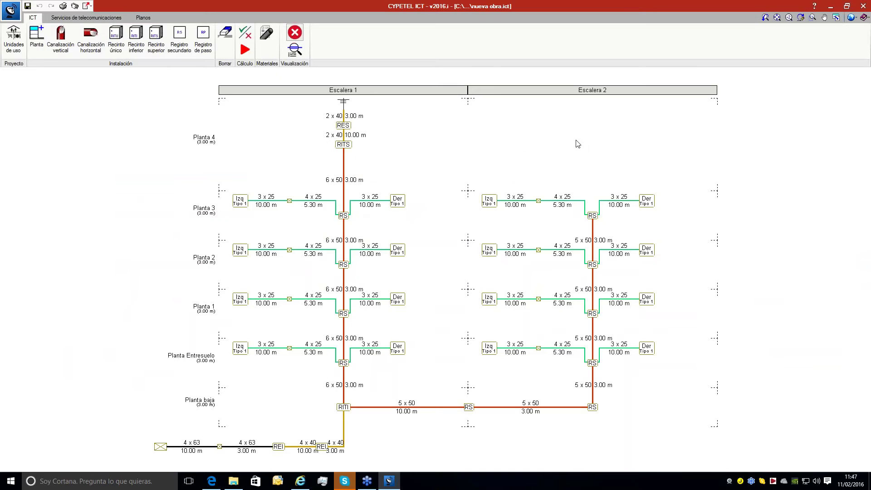
pyautogui.moveTo(589, 227)
pyautogui.click(82, 19)
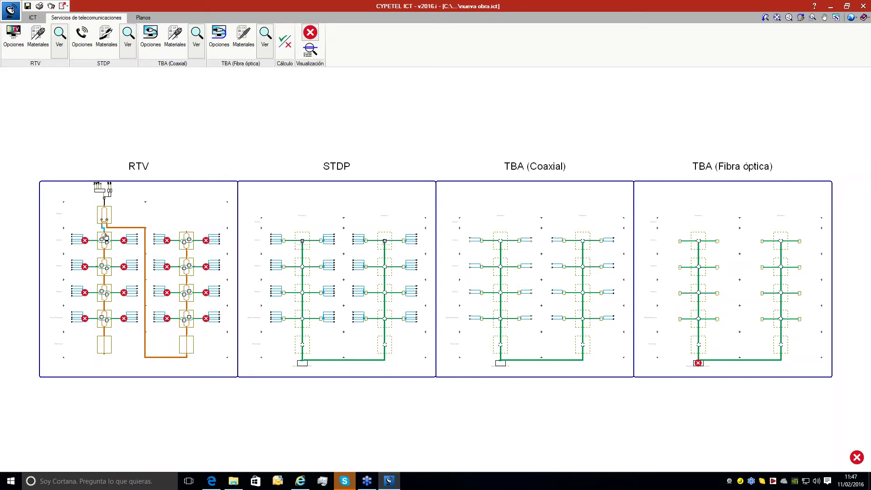
# Check the box options on Planta 3 of the first RTV riser and the attenuation settings of its terminal access base.
pyautogui.scroll(2, 108, 247)
pyautogui.click(108, 249)
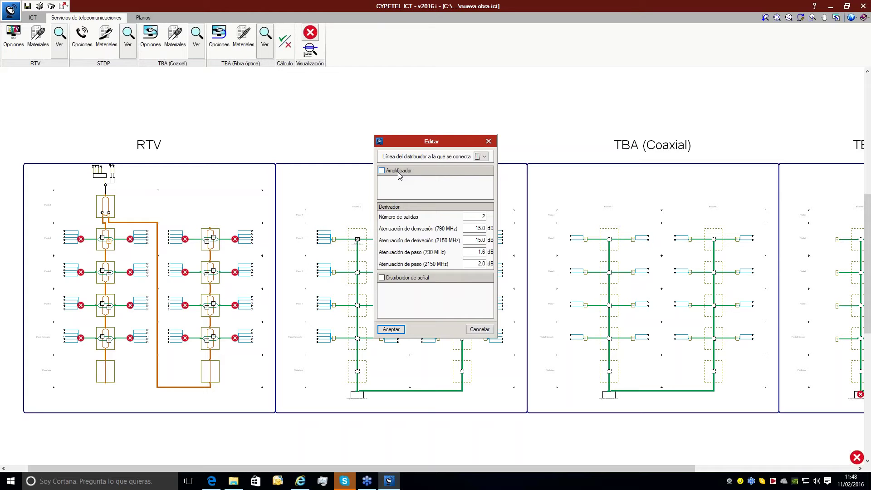
pyautogui.click(398, 330)
pyautogui.scroll(-1, 87, 275)
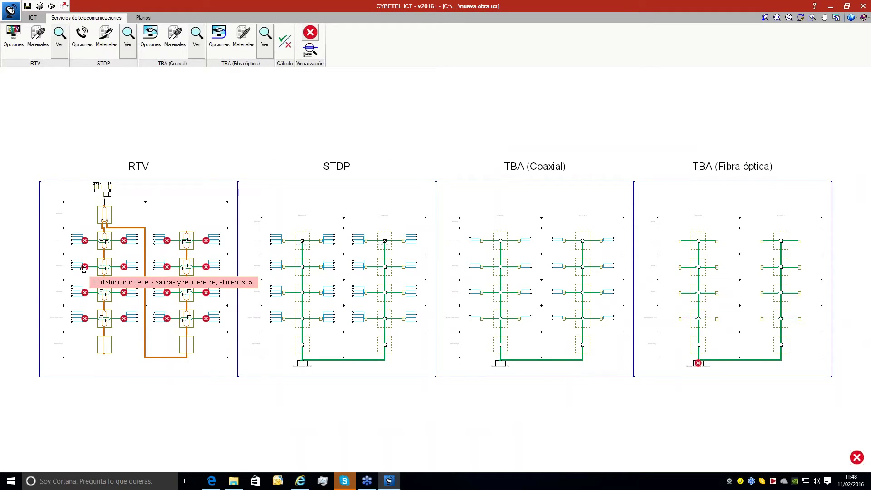
pyautogui.click(74, 240)
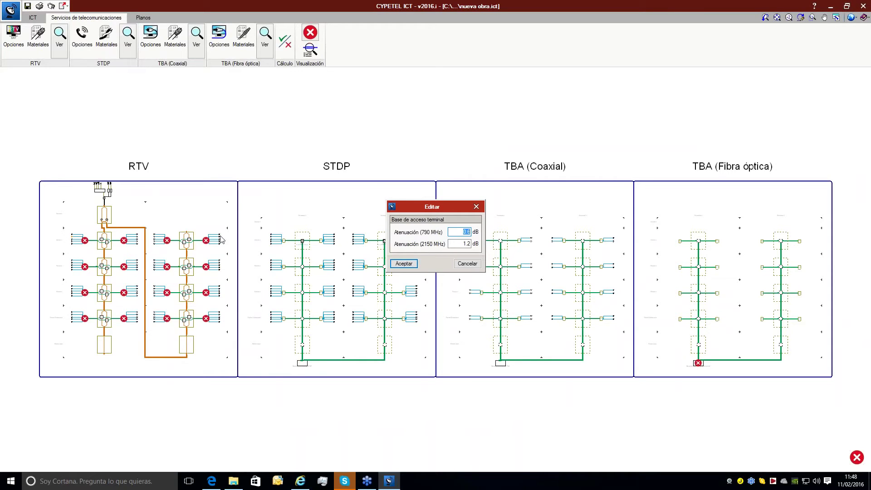
pyautogui.click(477, 207)
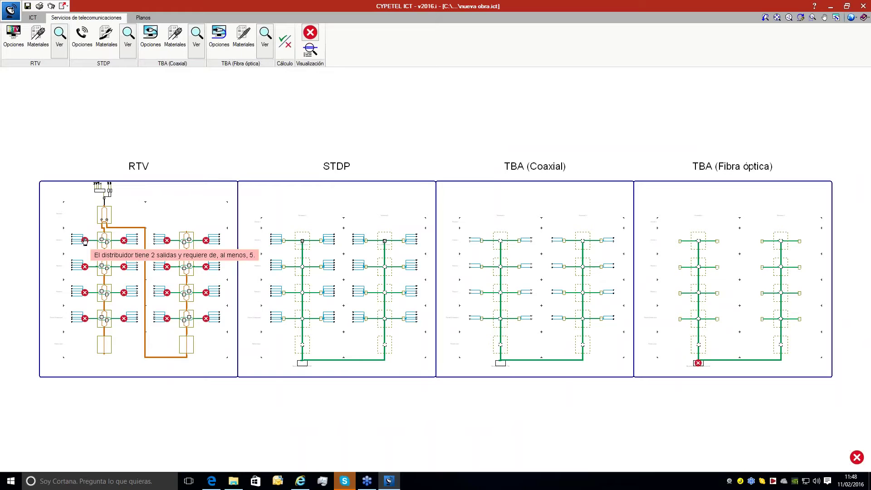
# Set the RTV distributors of both dwellings on Planta 3 and Planta 2 of the first riser to 5 outputs.
pyautogui.click(85, 241)
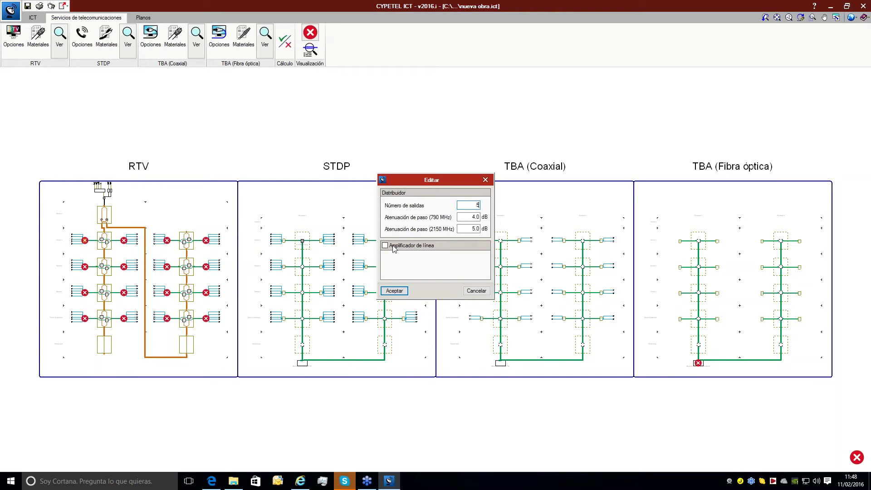
pyautogui.click(394, 291)
pyautogui.click(124, 241)
pyautogui.click(396, 290)
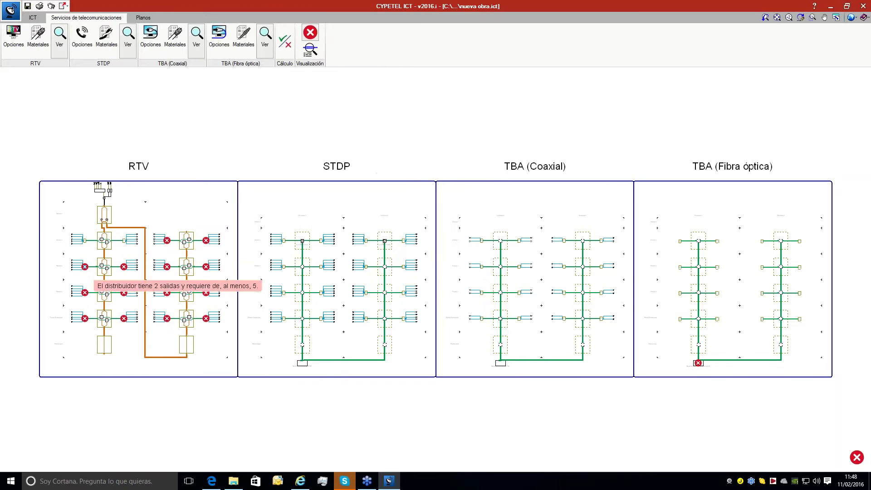
pyautogui.click(85, 268)
pyautogui.click(396, 290)
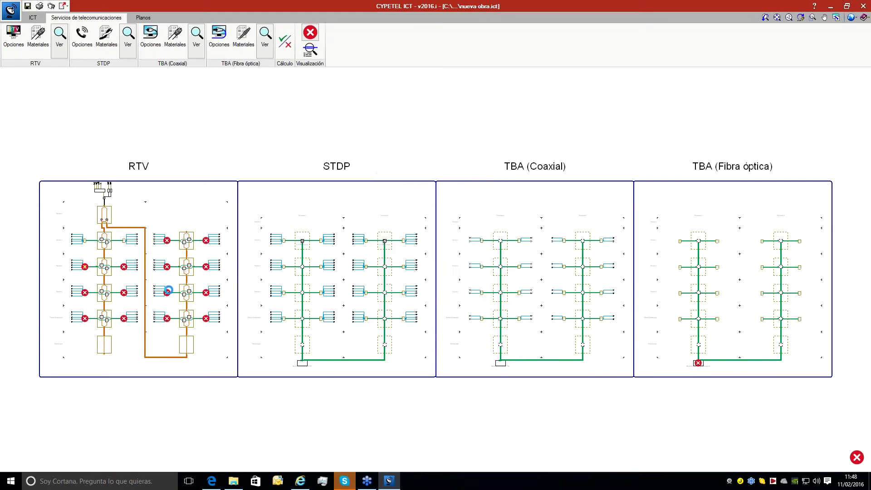
pyautogui.click(124, 267)
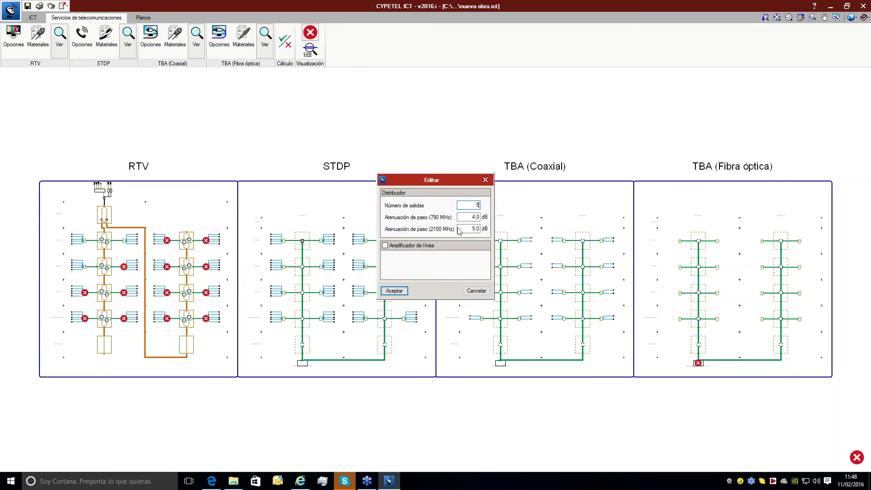
pyautogui.write('5')
pyautogui.click(394, 291)
# Set the RTV distributors of both dwellings on Planta 1 and Planta Entresuelo of the first riser to 5 outputs.
pyautogui.moveTo(85, 297)
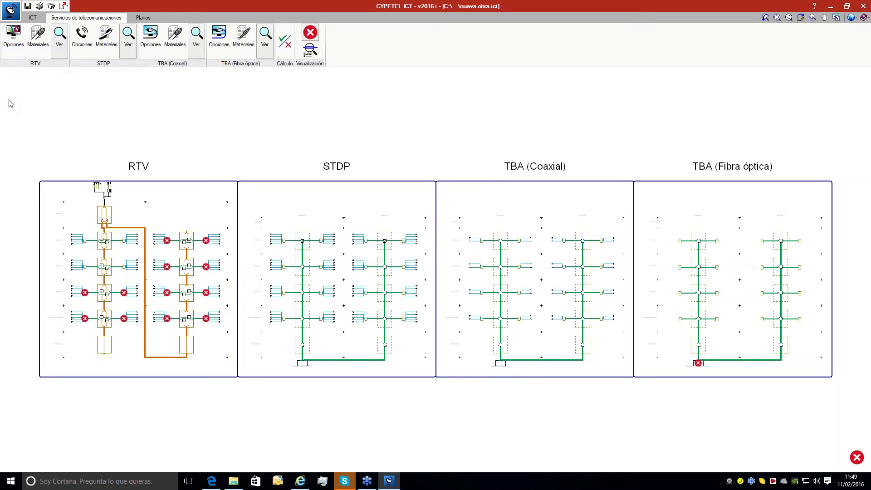
pyautogui.click(84, 296)
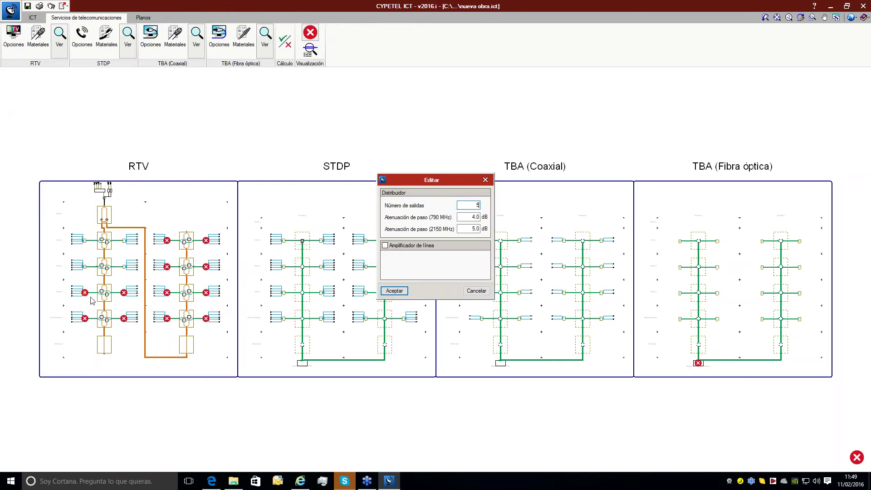
pyautogui.click(394, 291)
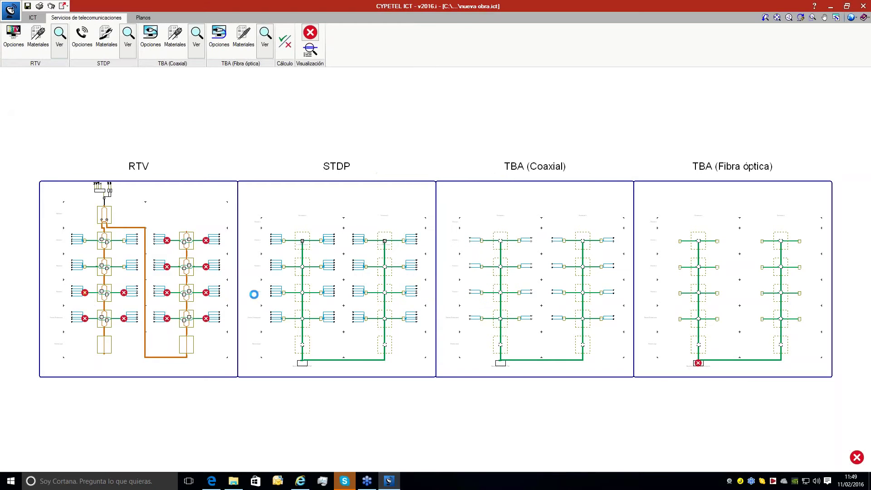
pyautogui.click(130, 297)
pyautogui.click(395, 291)
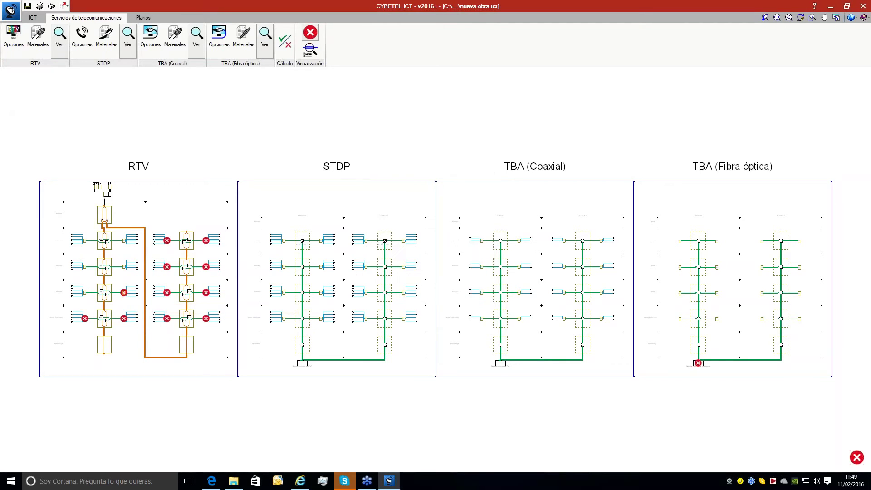
pyautogui.click(85, 318)
pyautogui.click(394, 290)
pyautogui.click(122, 319)
pyautogui.click(394, 291)
# Set the RTV distributors of both dwellings on Planta Entresuelo and Planta 1 of the second riser to 5 outputs.
pyautogui.click(167, 319)
pyautogui.click(394, 289)
pyautogui.click(205, 319)
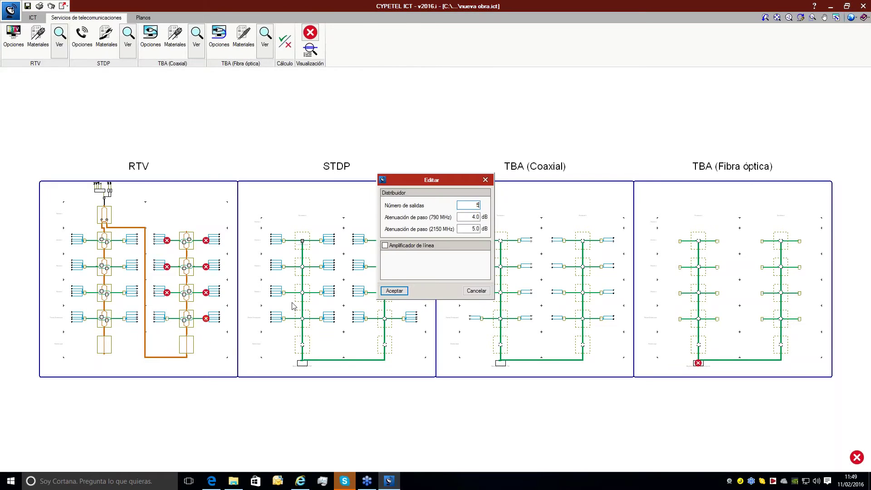
pyautogui.click(395, 290)
pyautogui.click(166, 293)
pyautogui.click(402, 291)
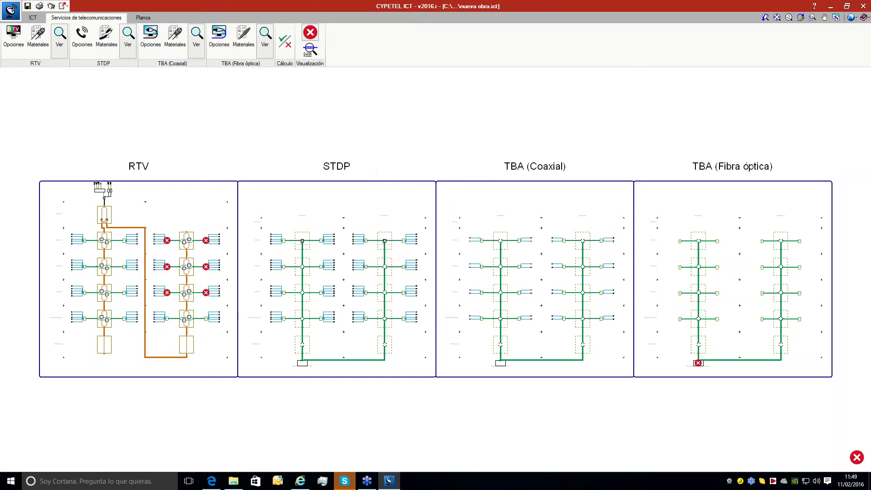
pyautogui.click(206, 292)
pyautogui.click(393, 291)
# Set the RTV distributors of both dwellings on Planta 2 and Planta 3 of the second riser to 5 outputs.
pyautogui.click(206, 266)
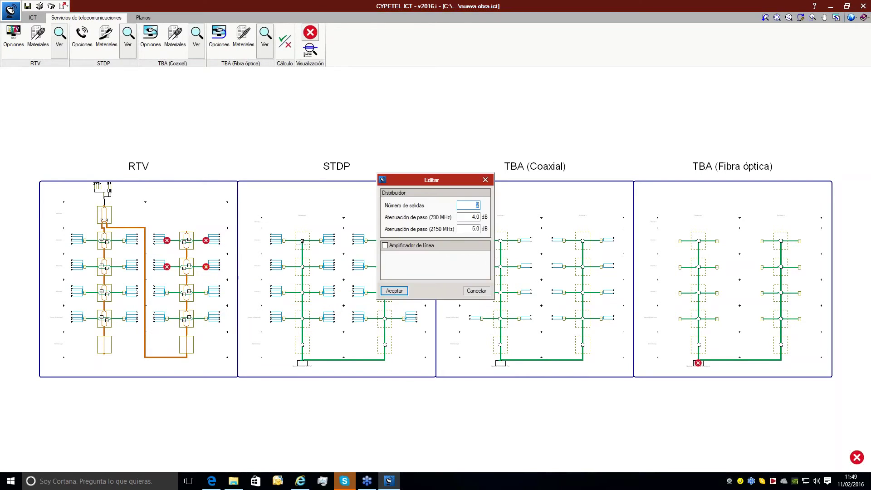
pyautogui.click(393, 291)
pyautogui.click(166, 267)
pyautogui.click(394, 291)
pyautogui.click(167, 241)
pyautogui.click(394, 290)
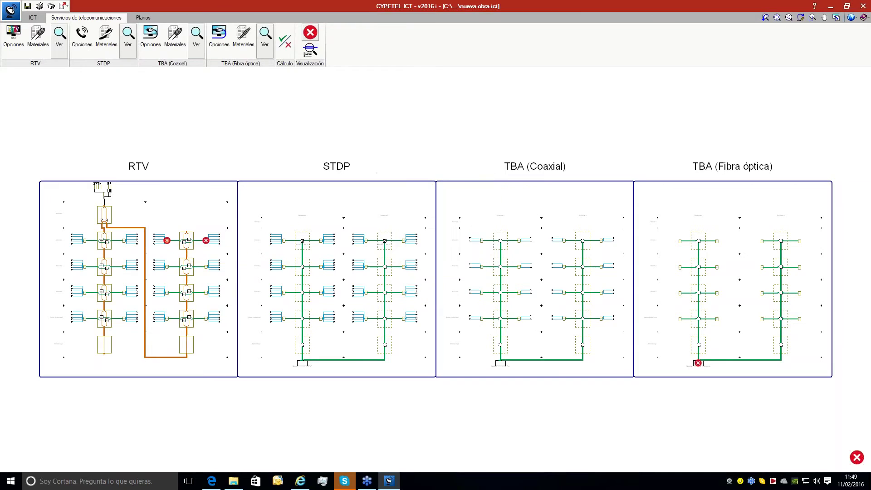
pyautogui.click(206, 241)
pyautogui.click(393, 291)
# Open the STDP options and examine the individual access cable types and network topologies offered for Escalera 1.
pyautogui.scroll(2, 165, 289)
pyautogui.scroll(-3, 166, 289)
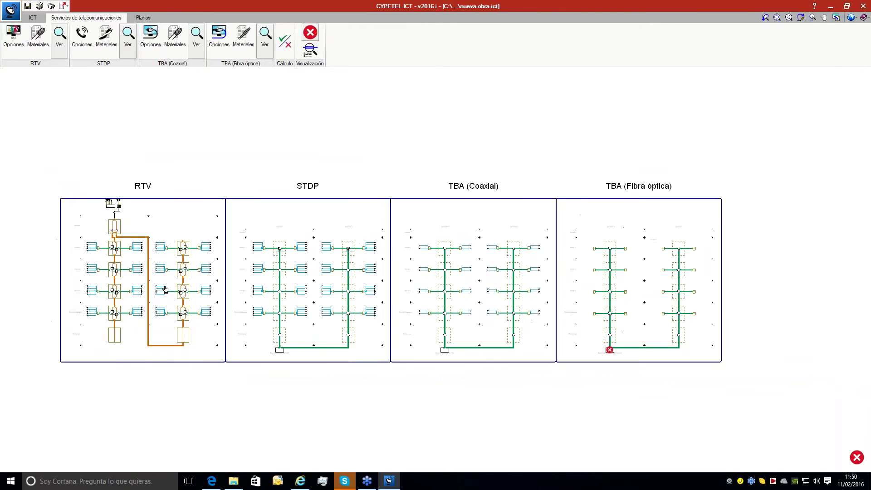
pyautogui.scroll(1, 166, 289)
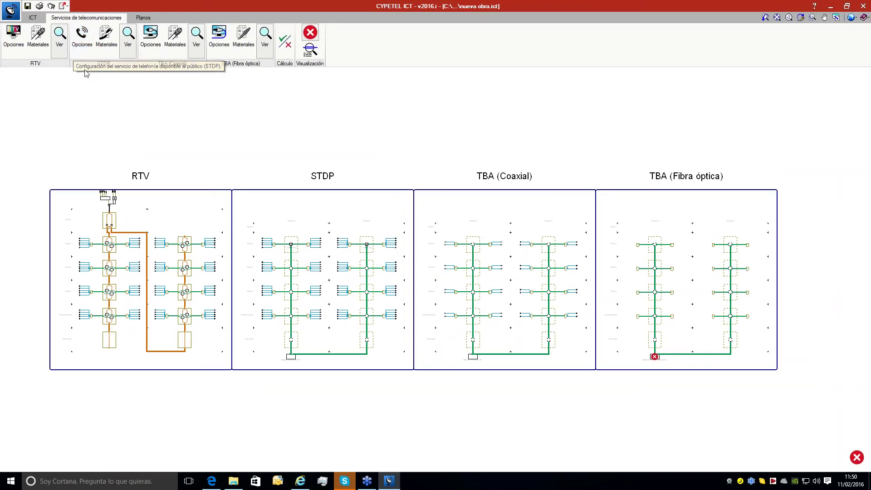
pyautogui.click(90, 46)
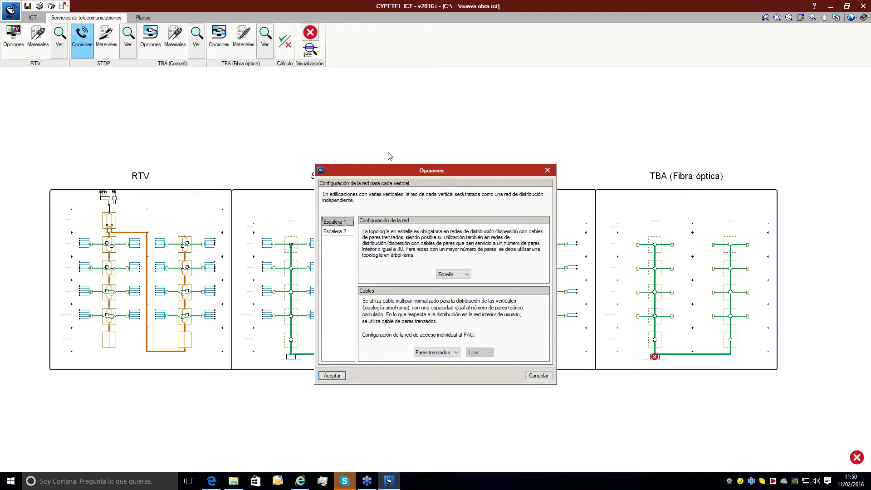
pyautogui.moveTo(389, 170); pyautogui.dragTo(352, 156)
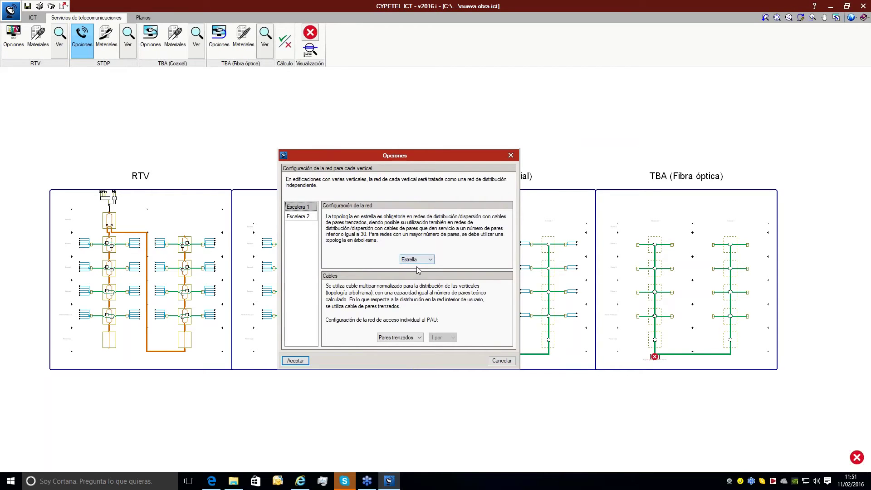
pyautogui.click(414, 338)
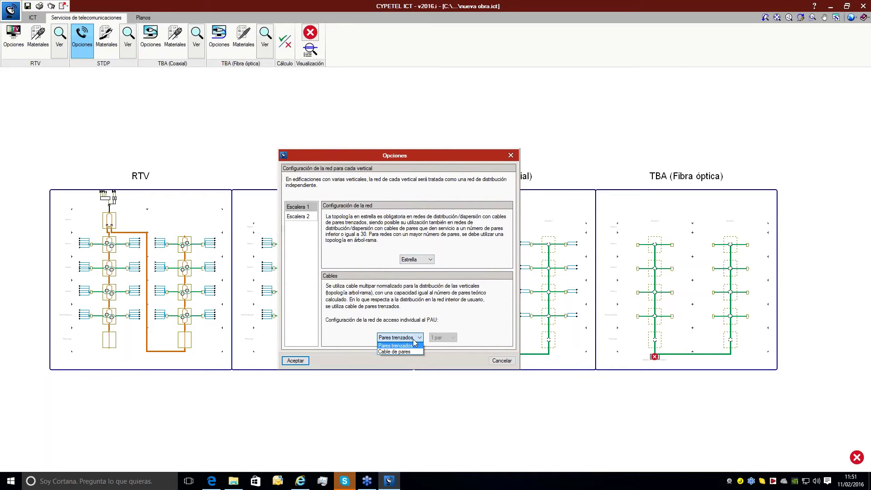
pyautogui.click(414, 340)
pyautogui.click(414, 340)
pyautogui.click(414, 341)
pyautogui.click(417, 260)
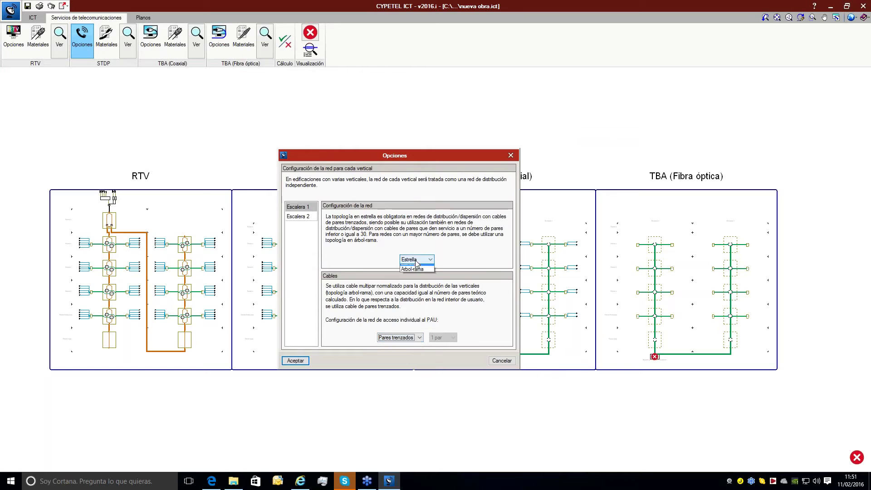
pyautogui.click(410, 268)
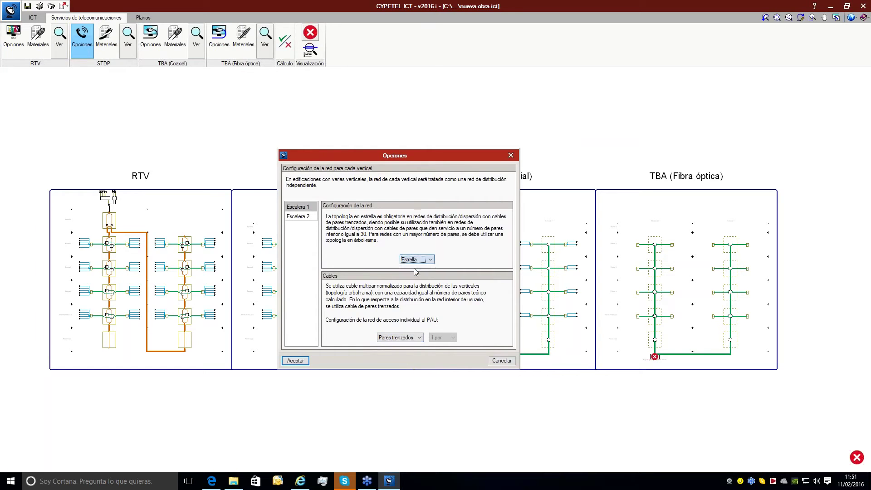
# Set the STDP network topology of Escalera 2 to Árbol-rama and apply the options.
pyautogui.click(298, 217)
pyautogui.click(417, 259)
pyautogui.click(422, 271)
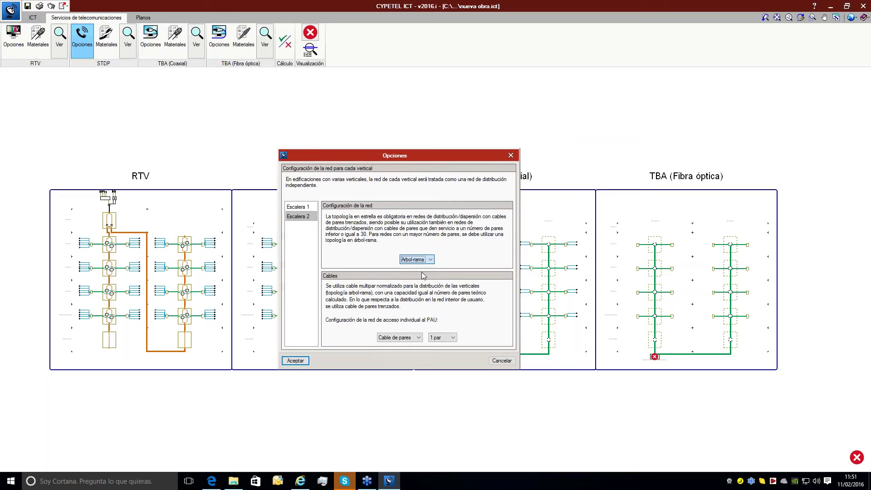
pyautogui.click(307, 359)
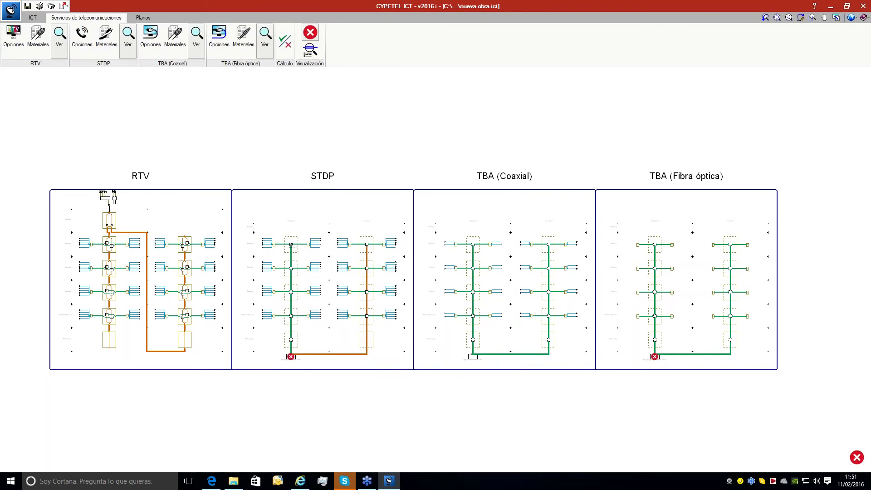
# Show the outlet reference, the type and number of cables, and the cable length on the service schemes.
pyautogui.scroll(2, 312, 314)
pyautogui.scroll(2, 311, 314)
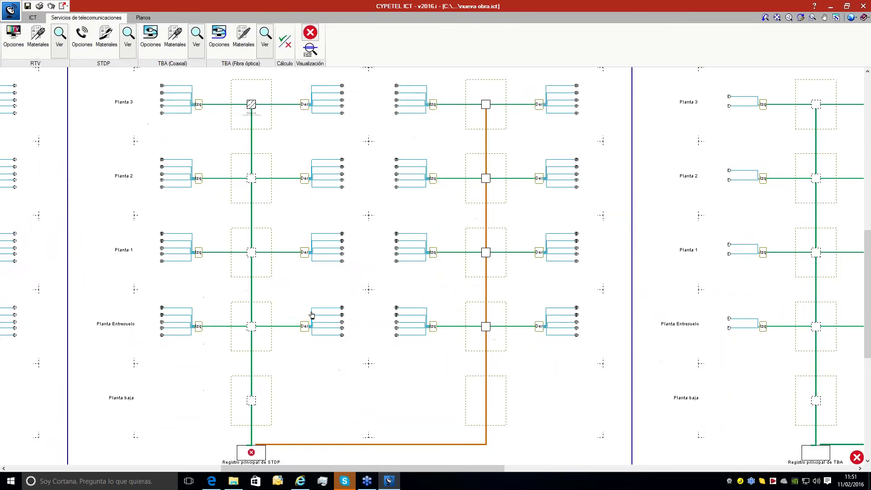
pyautogui.moveTo(370, 251); pyautogui.dragTo(338, 311, button='middle')
pyautogui.scroll(1, 337, 311)
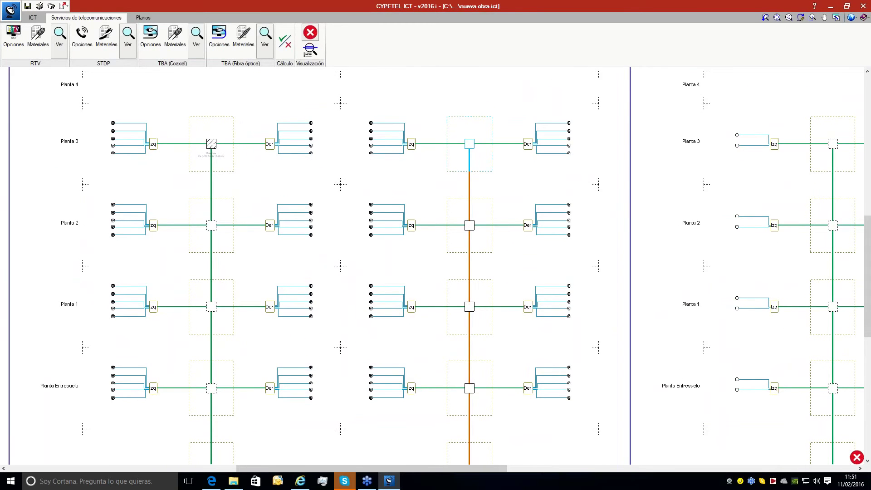
pyautogui.click(313, 50)
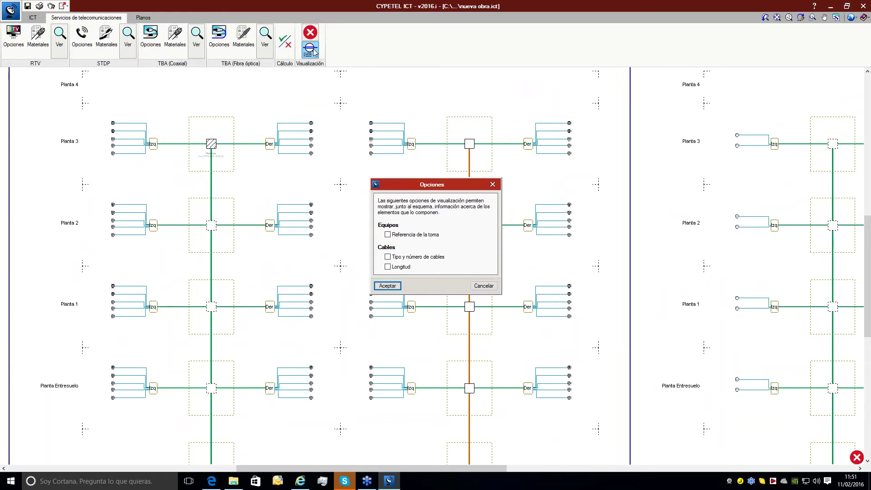
pyautogui.click(388, 236)
pyautogui.click(388, 257)
pyautogui.click(388, 267)
pyautogui.click(389, 285)
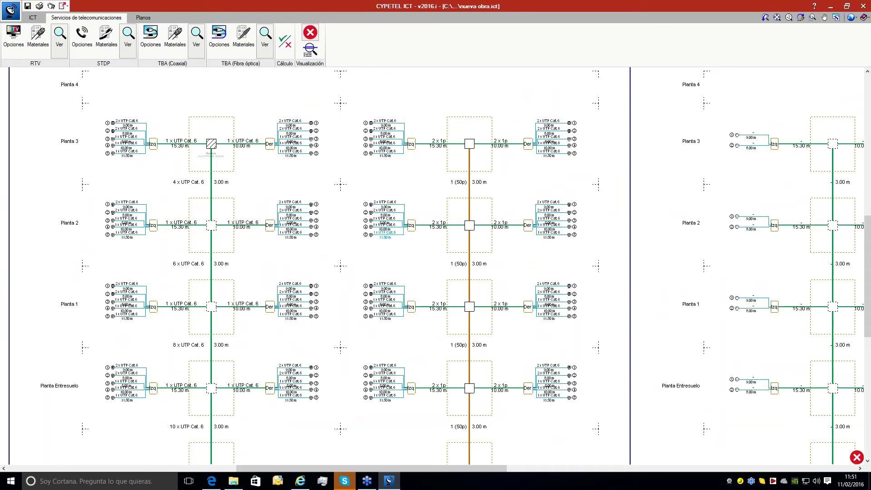
# Recheck the scheme display options and look over the labelled STDP scheme.
pyautogui.click(313, 53)
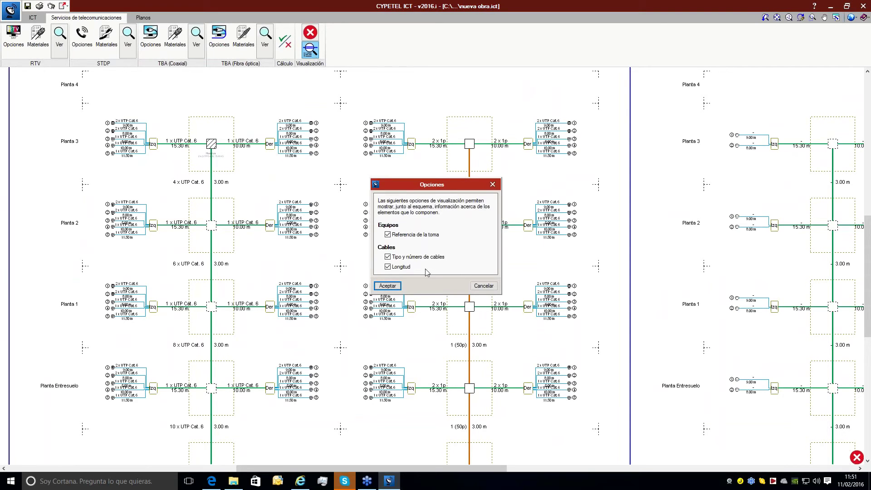
pyautogui.click(492, 185)
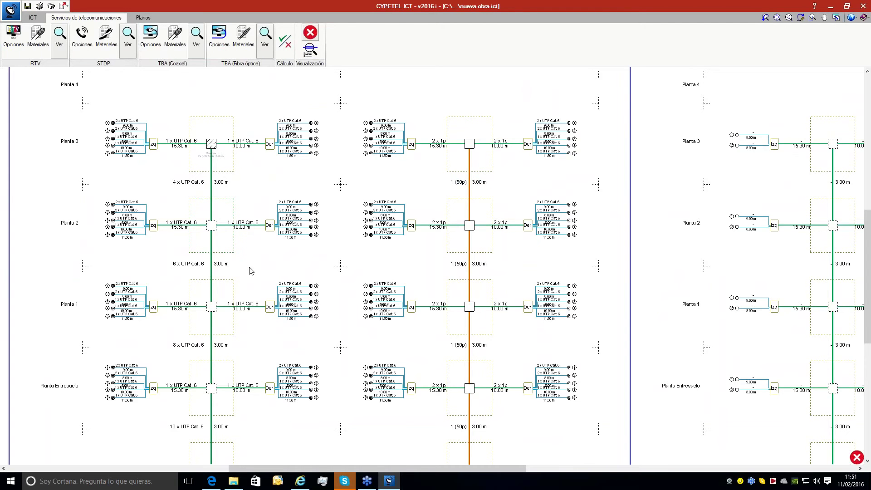
pyautogui.scroll(-1, 249, 269)
pyautogui.scroll(-4, 249, 271)
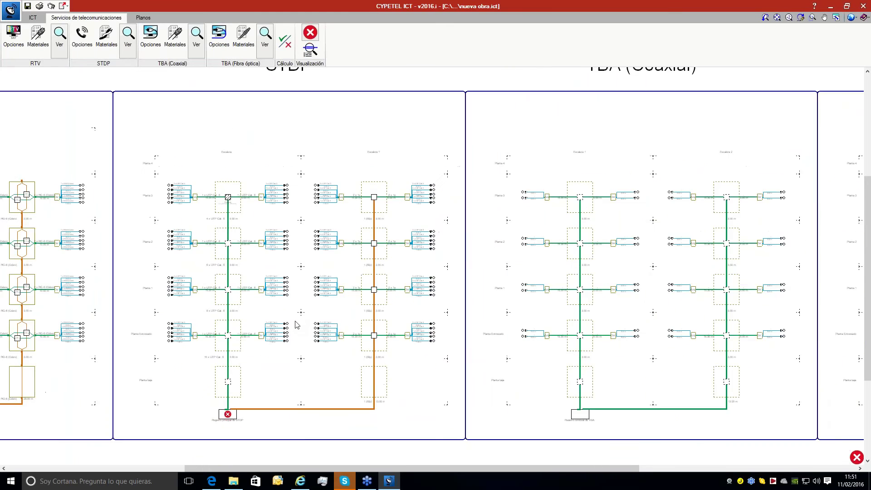
# Set the STDP network of Escalera 2 to the Estrella topology with Pares trenzados as individual access cable, and apply the options.
pyautogui.click(80, 54)
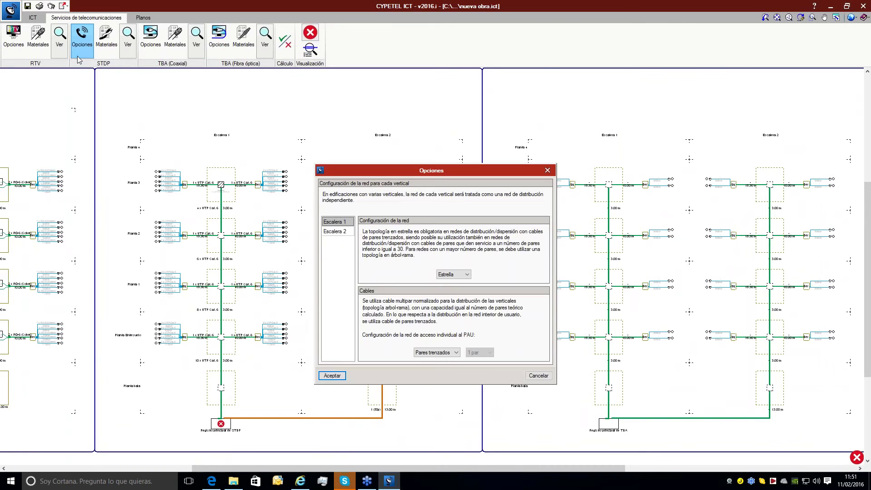
pyautogui.click(335, 232)
pyautogui.click(452, 275)
pyautogui.click(453, 283)
pyautogui.click(434, 353)
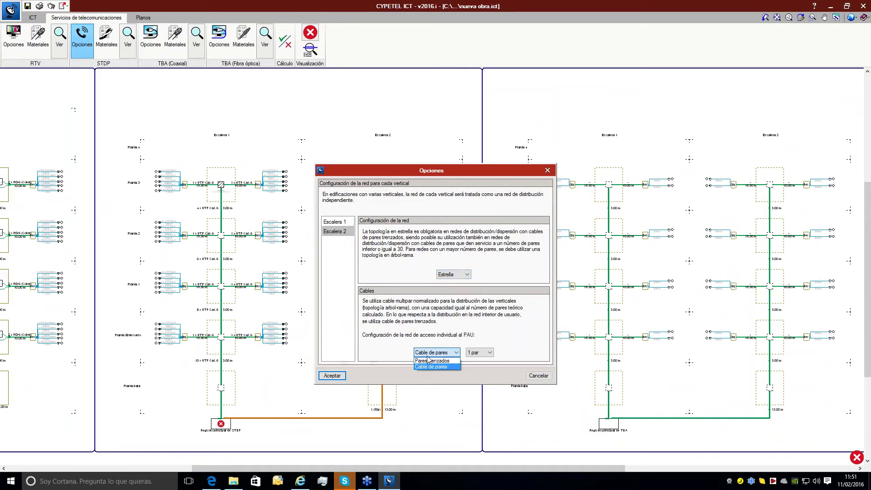
pyautogui.click(430, 361)
pyautogui.click(331, 376)
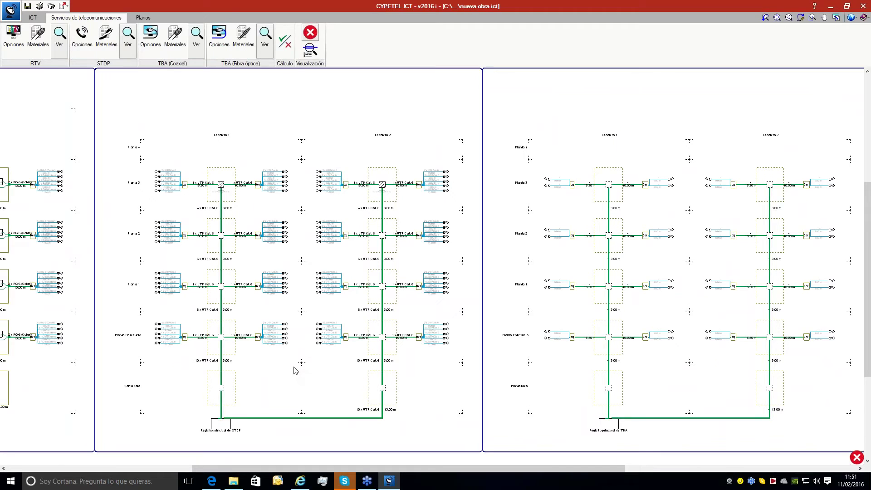
# Review the reserved space and connection panels of the STDP main register and accept them.
pyautogui.click(228, 425)
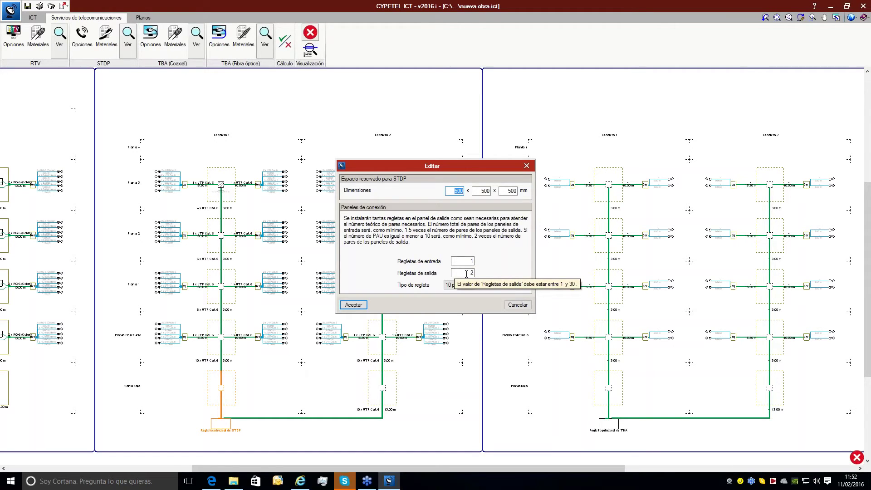
pyautogui.click(353, 305)
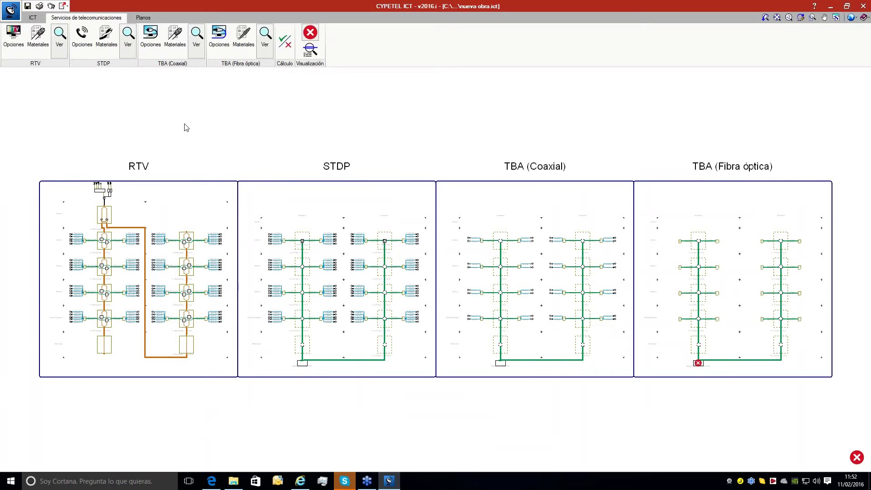
# Set the coaxial TBA topology of Escalera 1 to Árbol-rama, check the distribution network cable options, and apply.
pyautogui.click(152, 44)
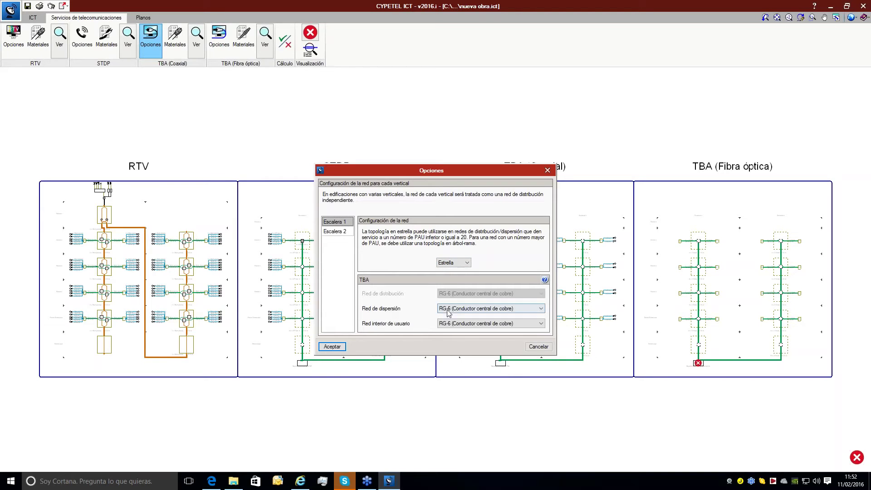
pyautogui.click(448, 263)
pyautogui.click(451, 277)
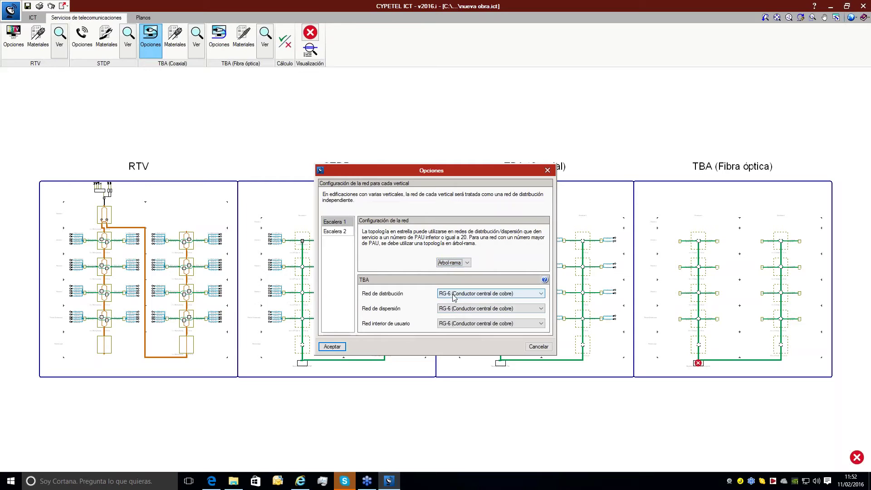
pyautogui.click(454, 294)
pyautogui.click(453, 295)
pyautogui.click(451, 263)
pyautogui.click(449, 271)
pyautogui.click(336, 346)
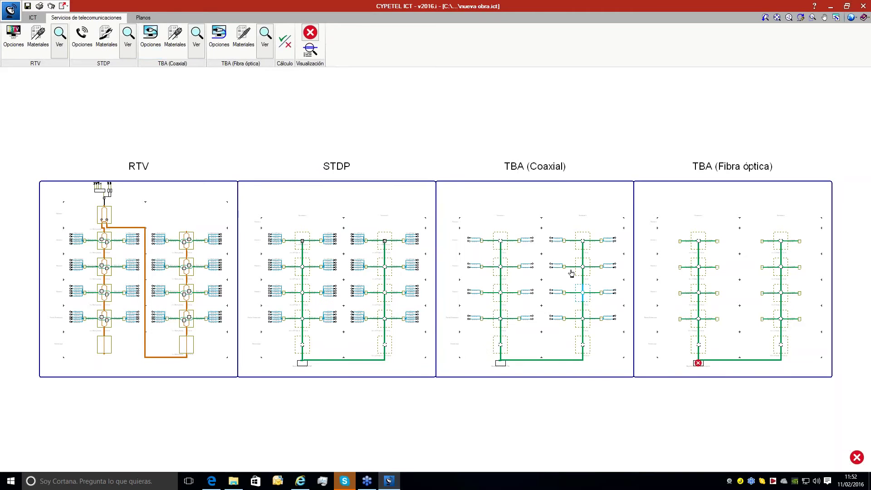
# Examine the settings of the Planta 3 tap, the Der dwelling's distributor and its terminal outlet in the coaxial TBA scheme of Escalera 1.
pyautogui.scroll(3, 567, 272)
pyautogui.scroll(4, 566, 271)
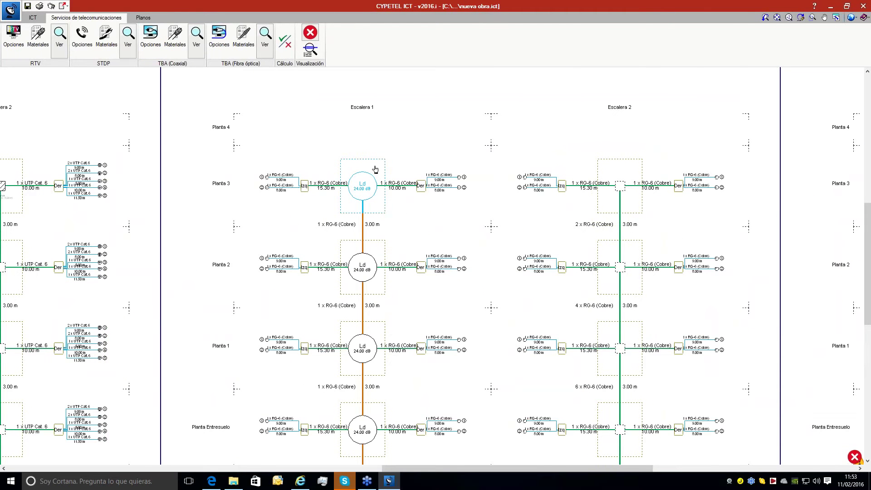
pyautogui.click(375, 169)
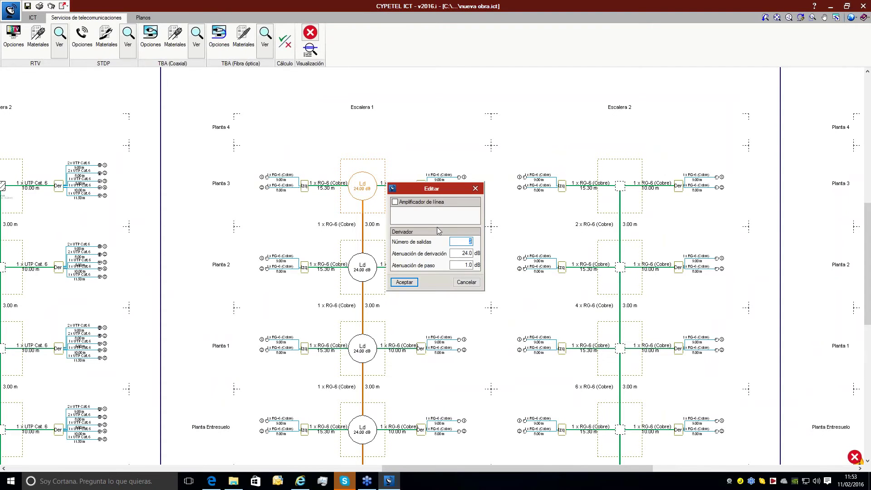
pyautogui.click(475, 189)
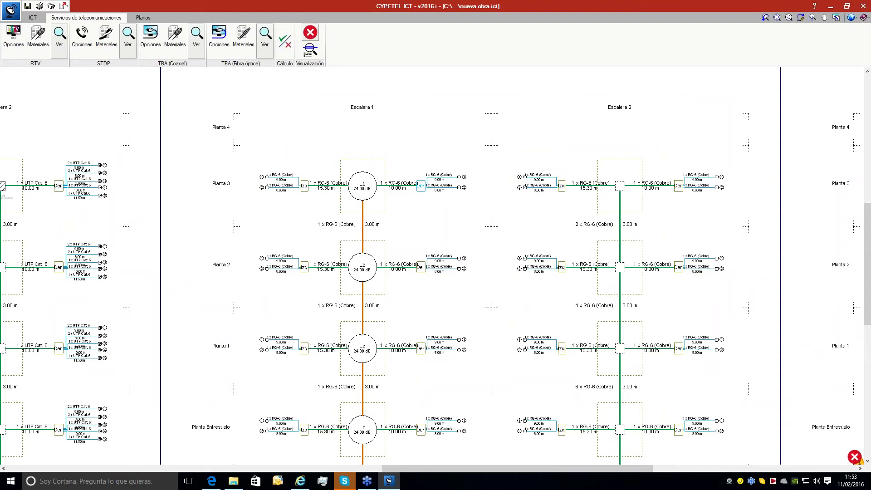
pyautogui.click(421, 186)
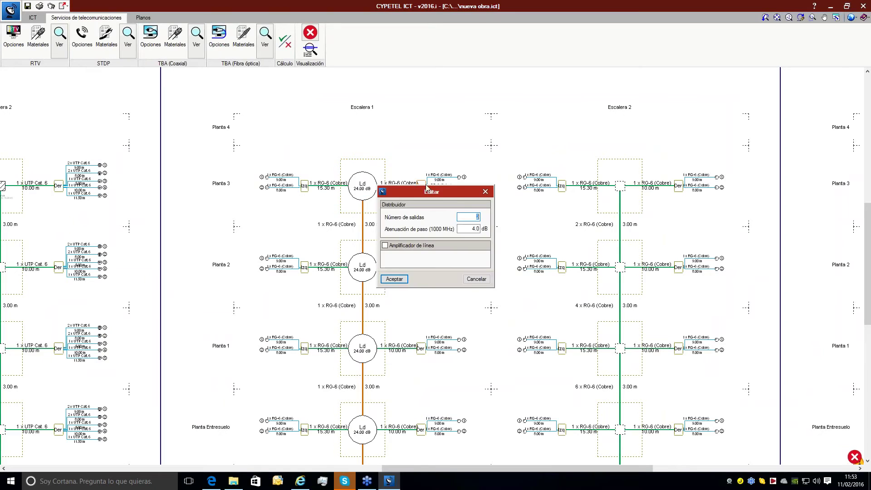
pyautogui.click(482, 192)
pyautogui.click(463, 177)
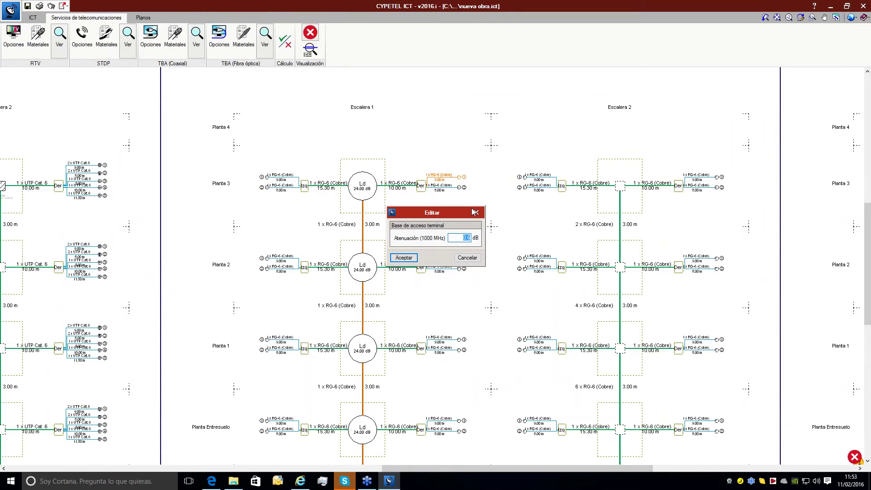
pyautogui.click(476, 212)
# Set the coaxial TBA network topology of Escalera 1 back to Estrella and apply the options.
pyautogui.scroll(-3, 442, 272)
pyautogui.scroll(-4, 440, 270)
pyautogui.scroll(3, 420, 278)
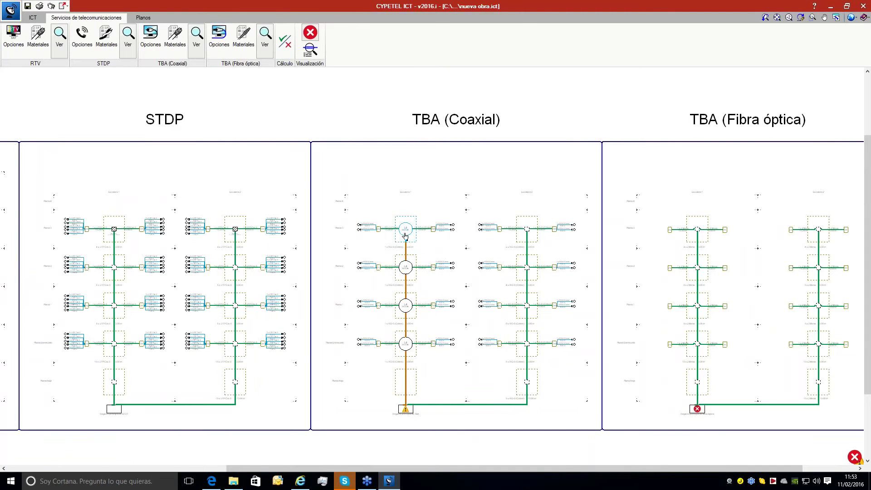
pyautogui.moveTo(407, 412)
pyautogui.click(151, 36)
pyautogui.click(468, 263)
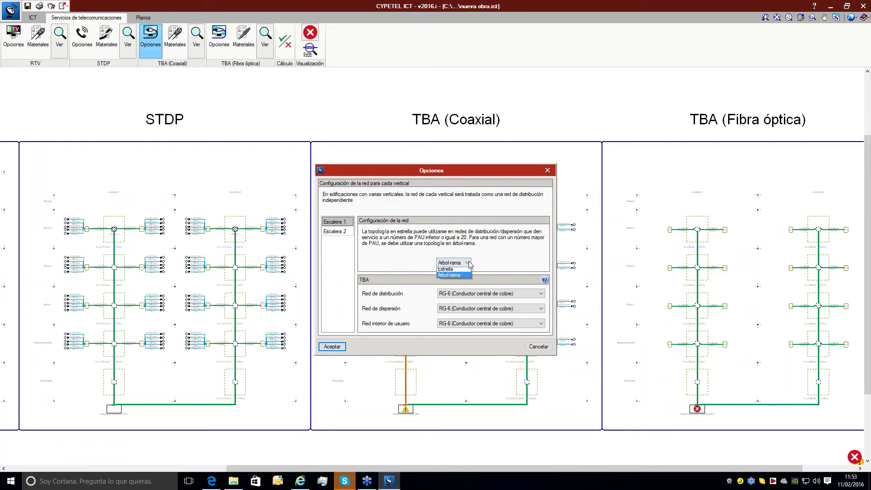
pyautogui.click(446, 269)
pyautogui.click(332, 346)
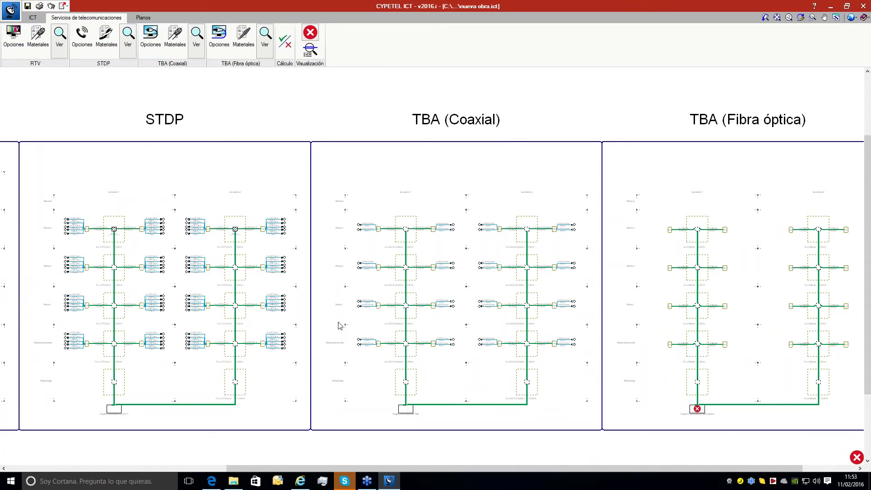
# Review the optical fibre TBA network options of Escalera 1 and Escalera 2, and accept them with the Estrella topology.
pyautogui.click(226, 50)
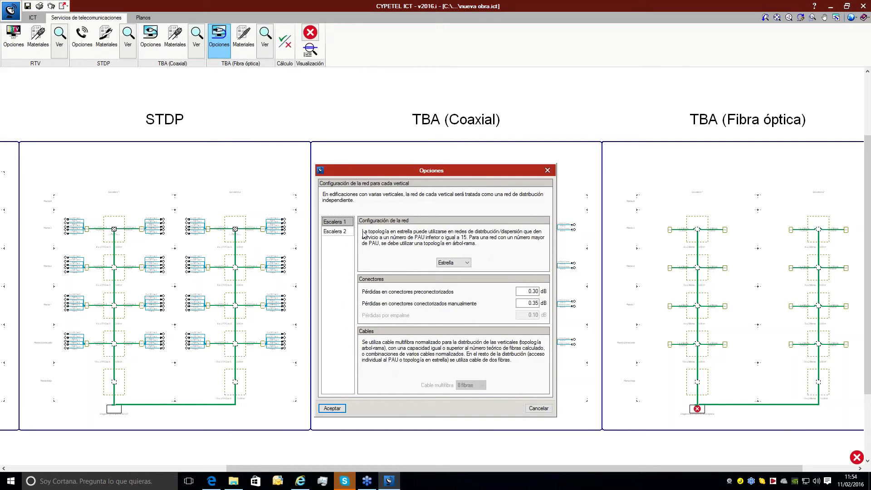
pyautogui.moveTo(432, 172); pyautogui.dragTo(434, 135)
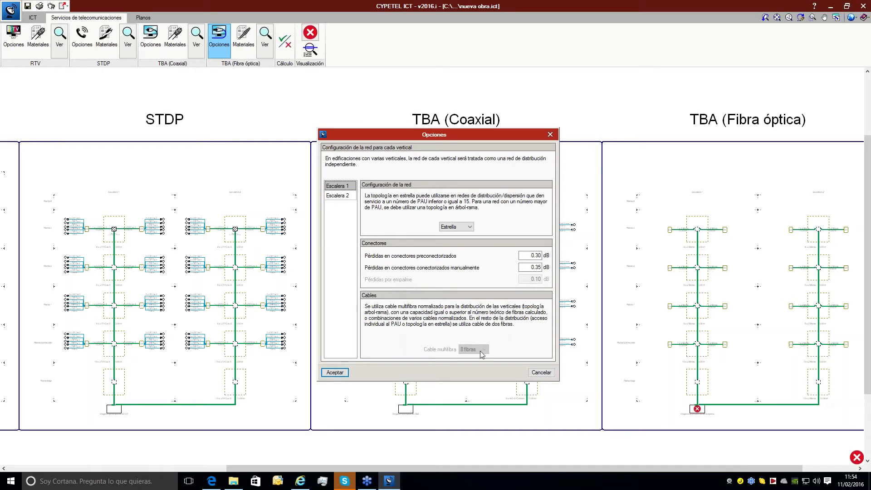
pyautogui.click(449, 230)
pyautogui.click(449, 234)
pyautogui.click(346, 197)
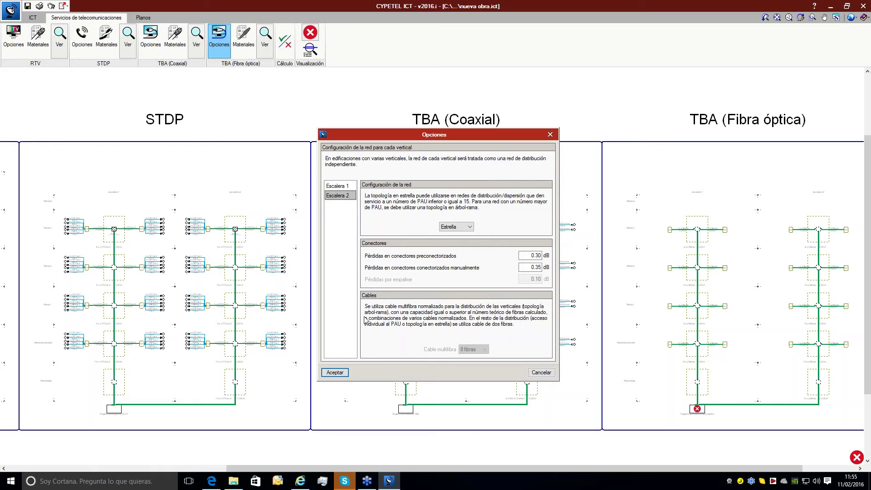
pyautogui.click(336, 372)
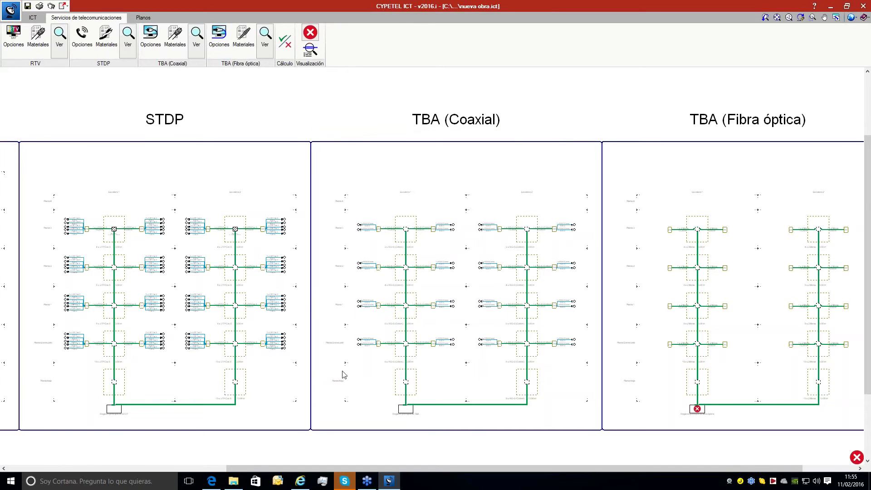
# Enable reserve optical fibre storage at the Planta 3 distribution point of Escalera 1 and check it on the scheme.
pyautogui.moveTo(697, 409)
pyautogui.click(700, 222)
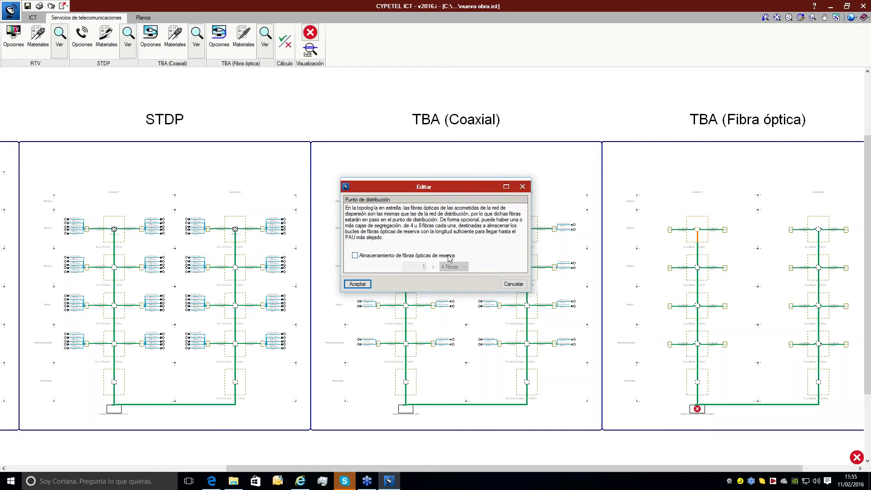
pyautogui.click(383, 258)
pyautogui.press('Return')
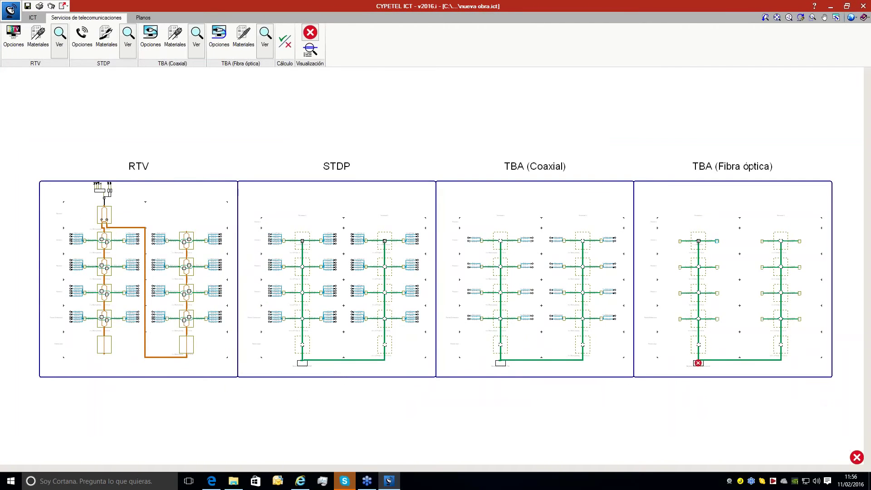
pyautogui.scroll(3, 716, 252)
pyautogui.scroll(5, 691, 249)
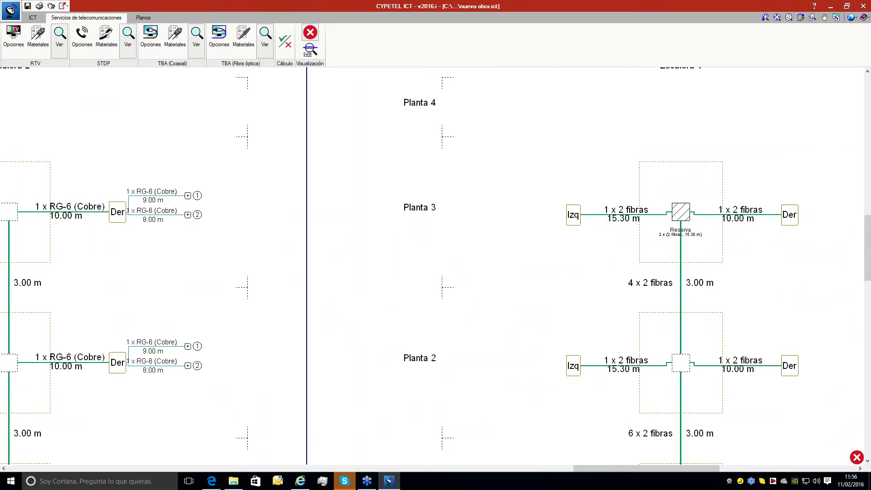
# Enable reserve optical fibre storage at the Planta 3 distribution point of Escalera 2, using 1 x 4 Fibras.
pyautogui.scroll(-6, 729, 351)
pyautogui.scroll(-1, 713, 378)
pyautogui.moveTo(717, 469); pyautogui.dragTo(802, 469)
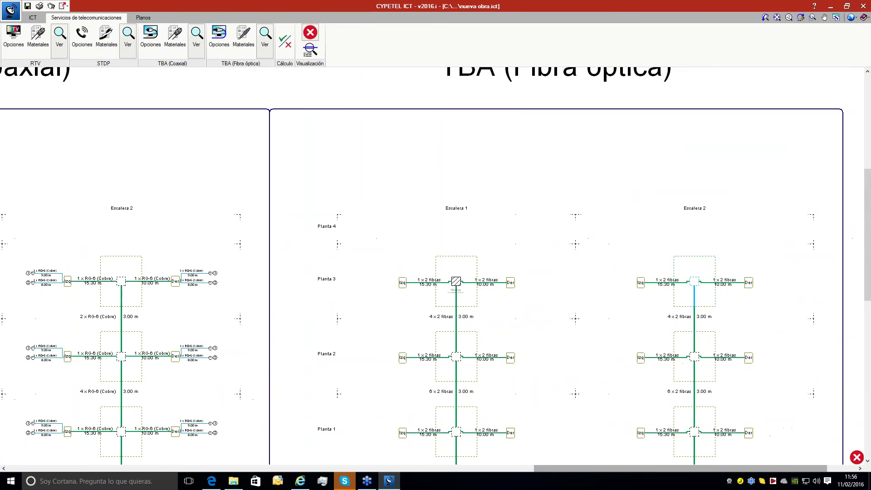
pyautogui.click(695, 263)
pyautogui.click(421, 256)
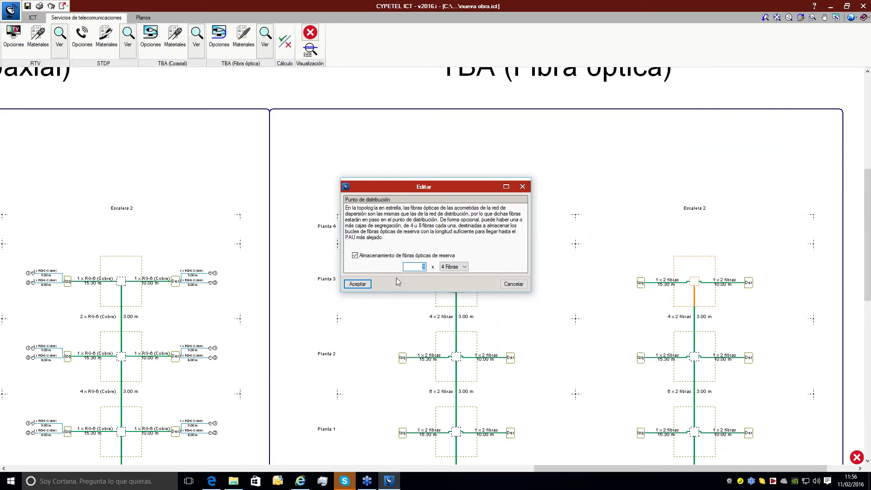
pyautogui.click(409, 267)
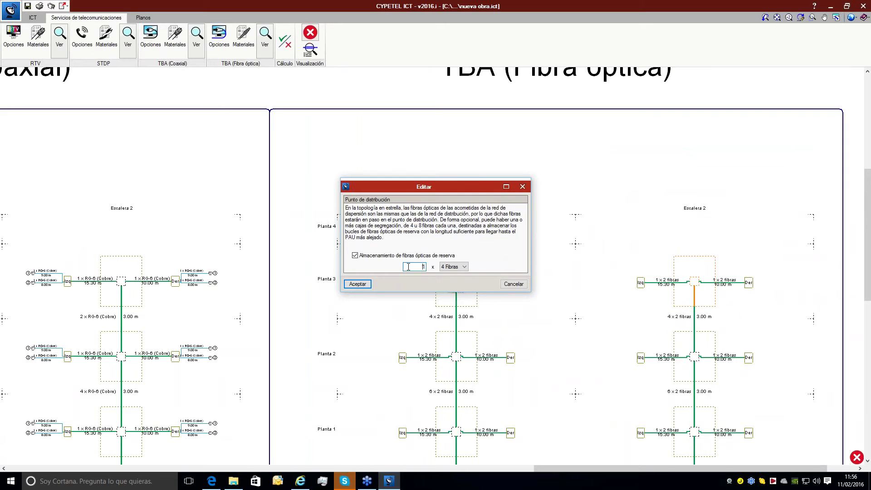
pyautogui.click(357, 284)
# Examine the fibre connector types for the Izq dwelling on Planta 3 of Escalera 1, and close without changes.
pyautogui.middleClick(378, 281)
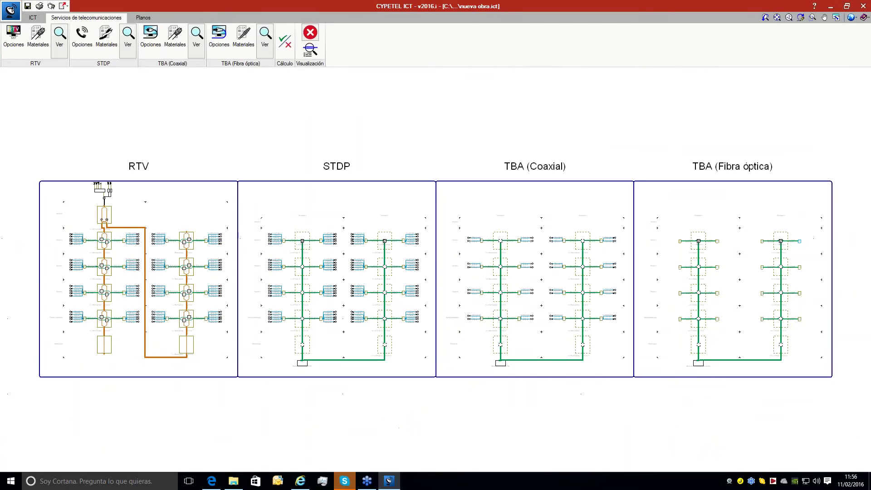
pyautogui.scroll(2, 779, 256)
pyautogui.scroll(3, 779, 257)
pyautogui.scroll(-3, 642, 405)
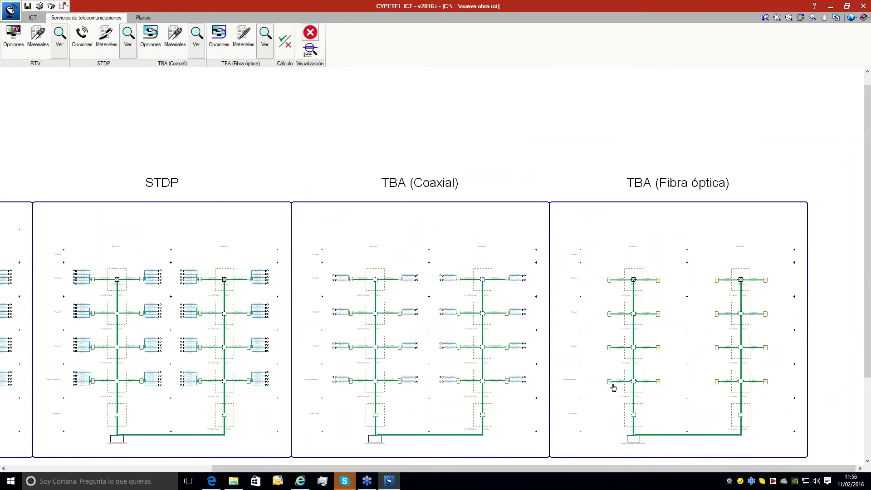
pyautogui.click(610, 281)
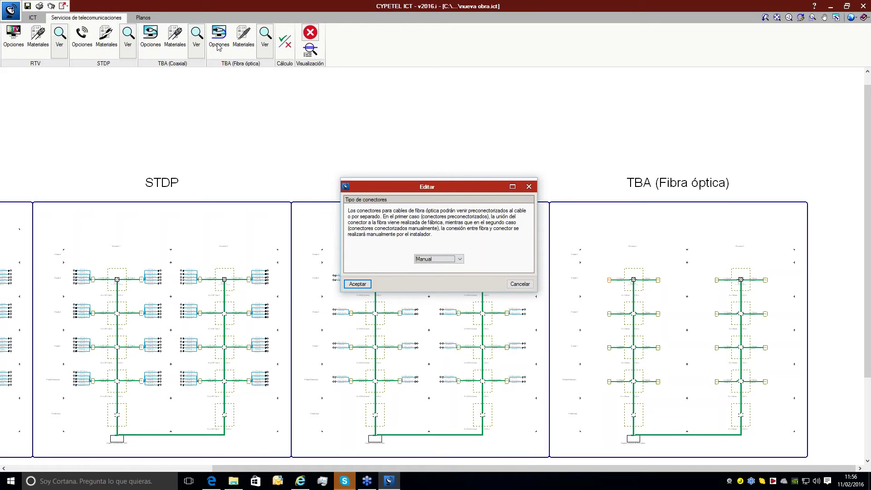
pyautogui.click(434, 259)
pyautogui.click(434, 260)
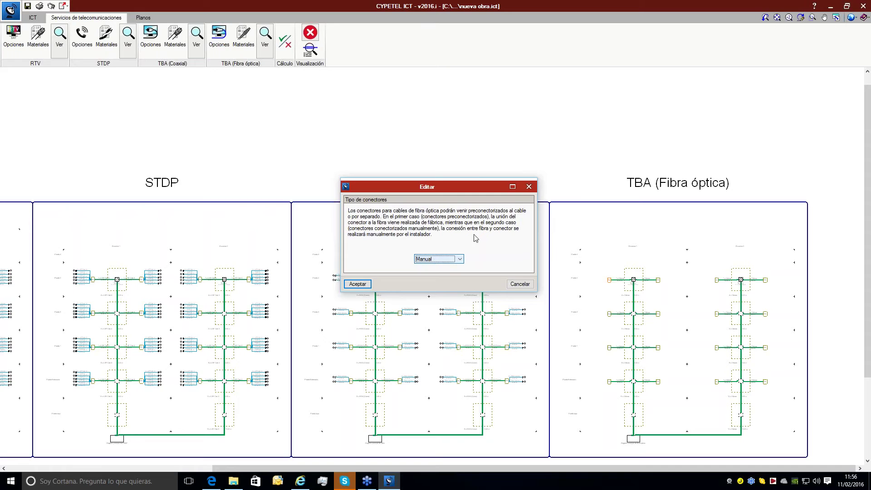
pyautogui.click(529, 187)
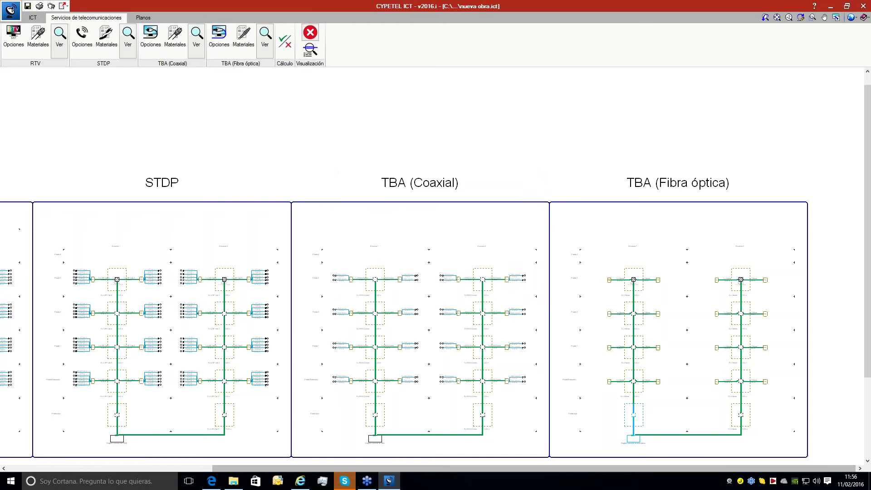
# Open the optical fibre main register's settings and choose Preconectorizado as the connector type.
pyautogui.click(633, 438)
pyautogui.click(435, 246)
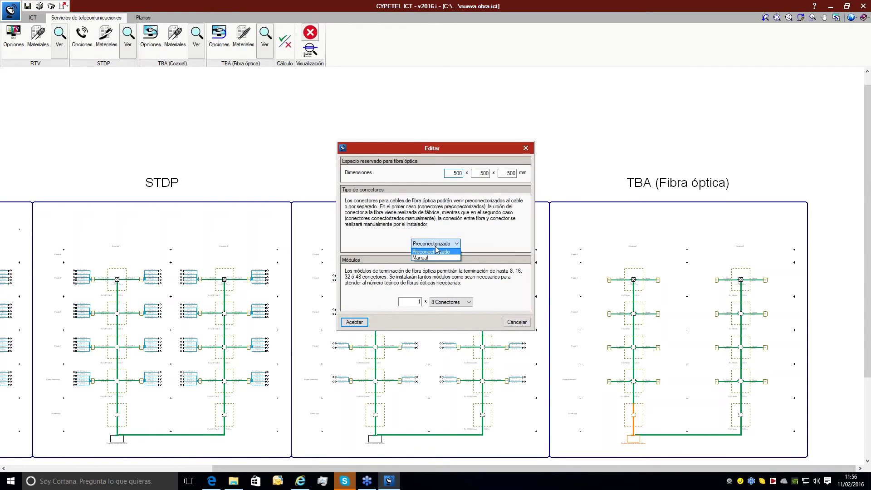
pyautogui.click(437, 251)
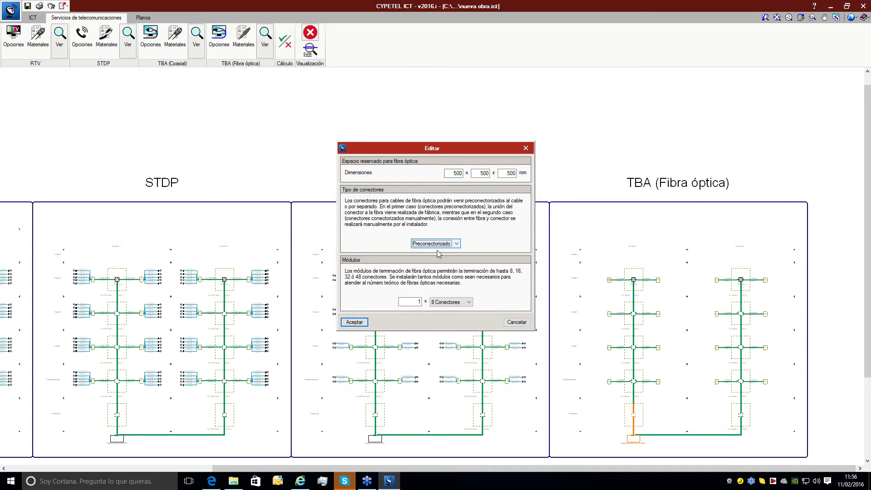
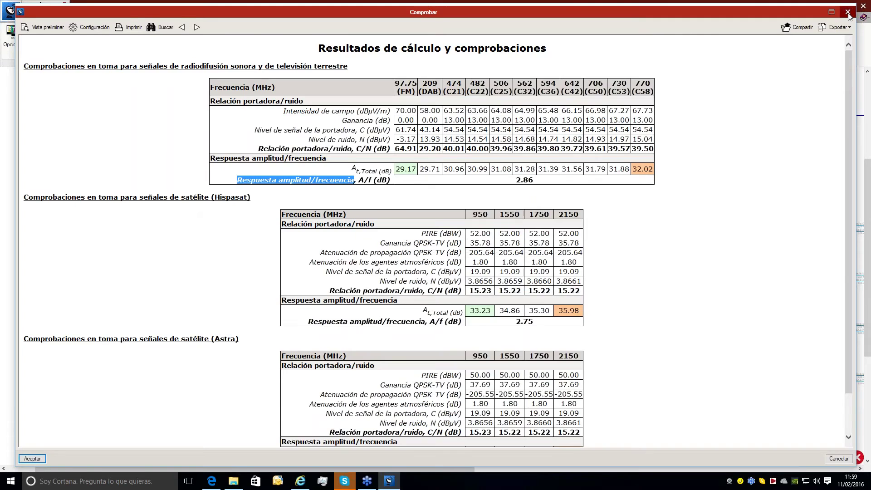
# Open the headend check results for the terrestrial and satellite signals.
pyautogui.click(135, 139)
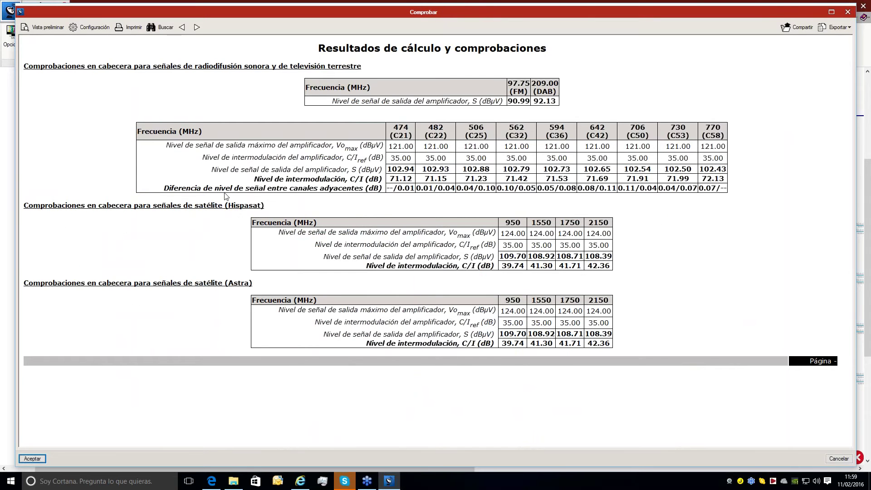
# Examine the terrestrial headend results for intermodulation level and signal difference between adjacent channels, and close the report.
pyautogui.moveTo(253, 179); pyautogui.dragTo(383, 178)
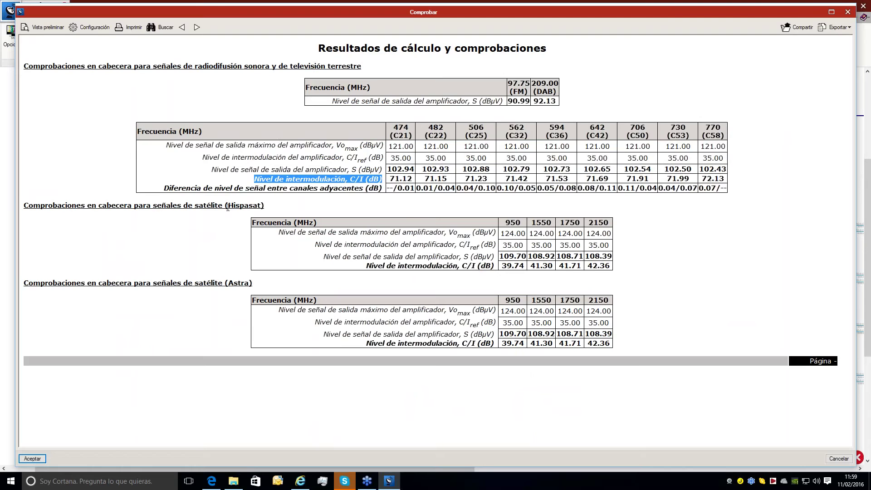
pyautogui.moveTo(164, 188); pyautogui.dragTo(330, 188)
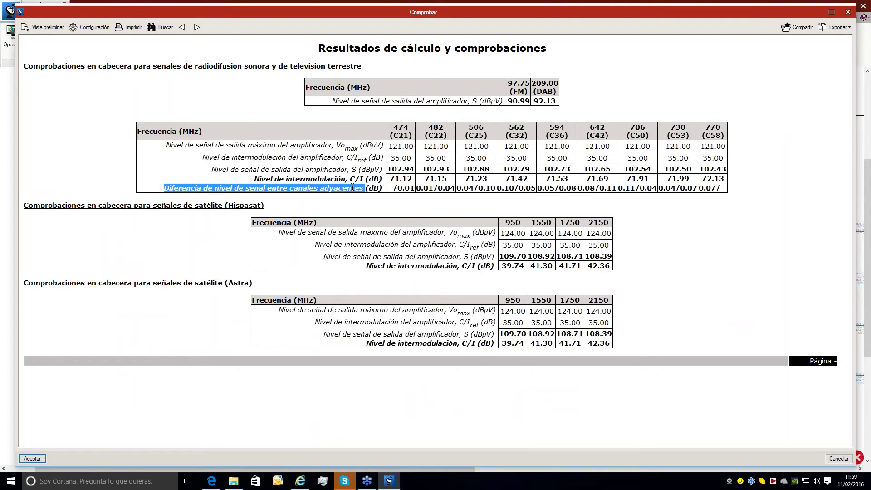
pyautogui.click(352, 194)
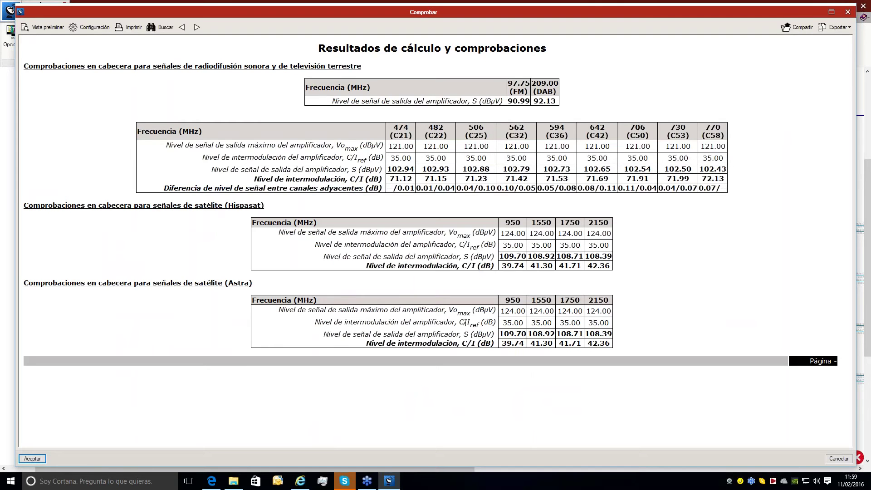
pyautogui.click(848, 12)
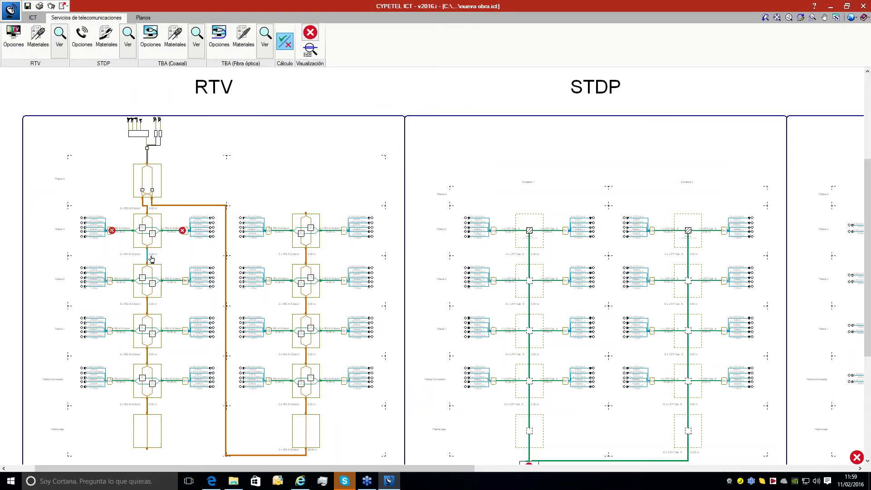
# Set the RTV tap on Planta 3 of Escalera 1 to 20 dB derivation attenuation at both 790 MHz and 2150 MHz.
pyautogui.rightClick(184, 231)
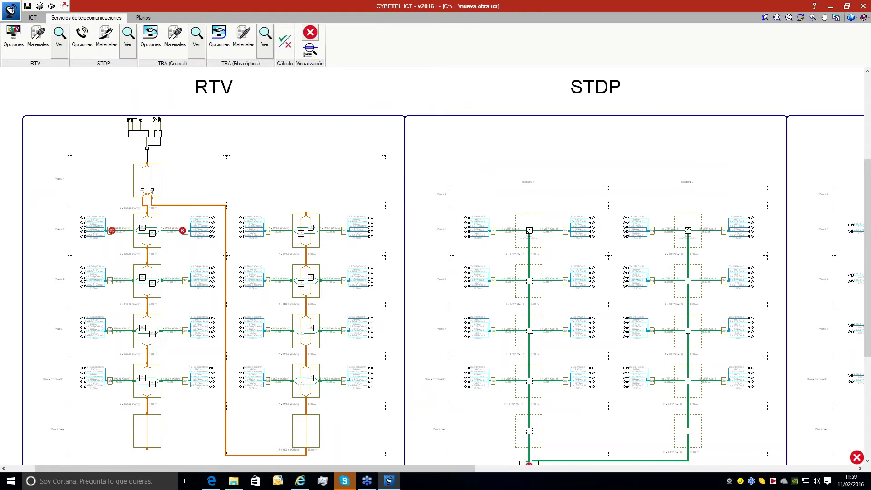
pyautogui.click(153, 233)
pyautogui.click(477, 228)
pyautogui.write('2')
pyautogui.press('Tab')
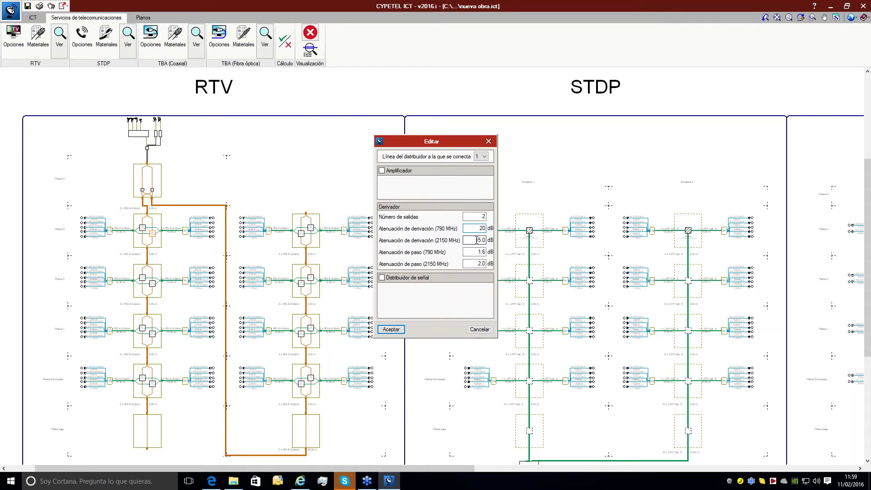
pyautogui.write('20.0')
pyautogui.click(391, 330)
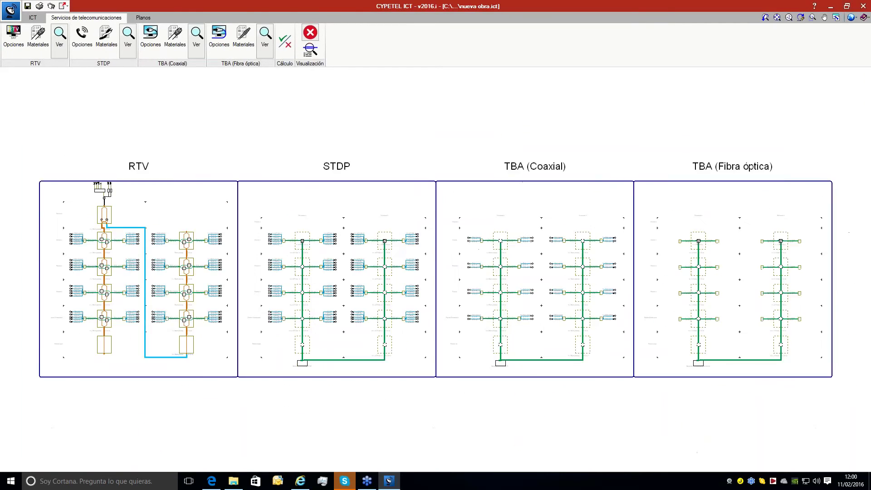
# Recalculate the networks and review the RTV terrestrial and satellite signal results for the Der dwelling on Planta 3 of Escalera 1.
pyautogui.scroll(4, 61, 251)
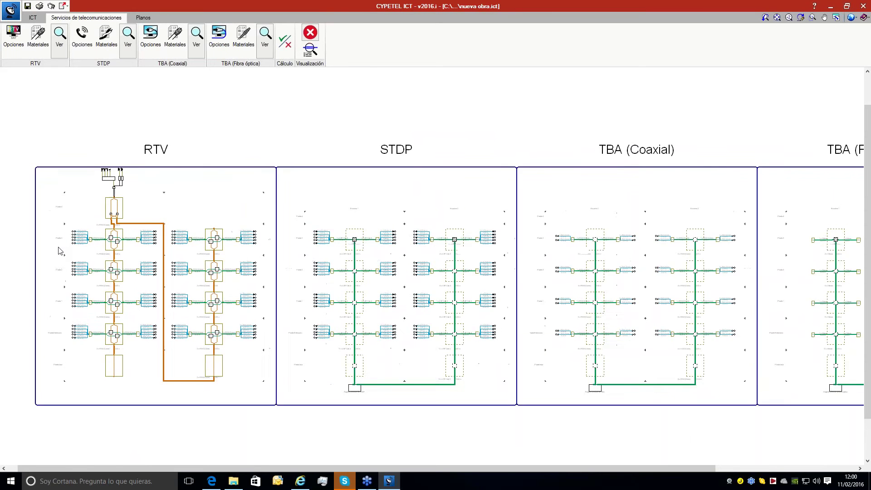
pyautogui.scroll(1, 61, 251)
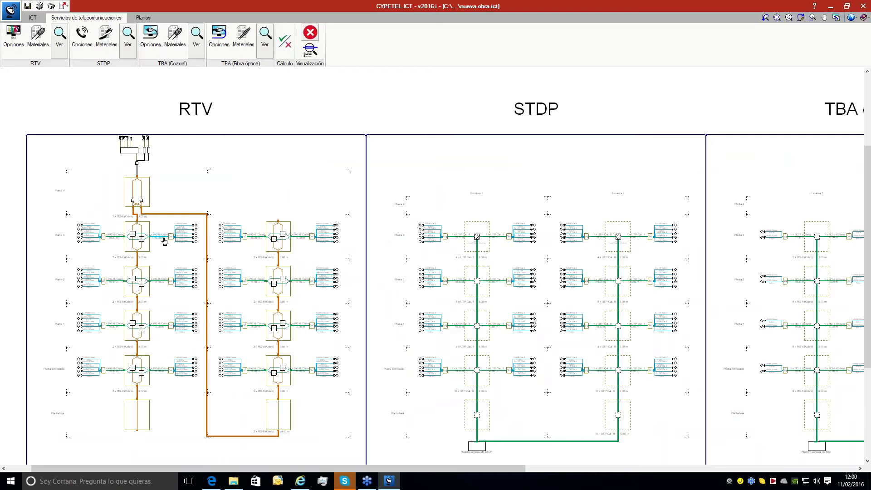
pyautogui.scroll(-1, 312, 270)
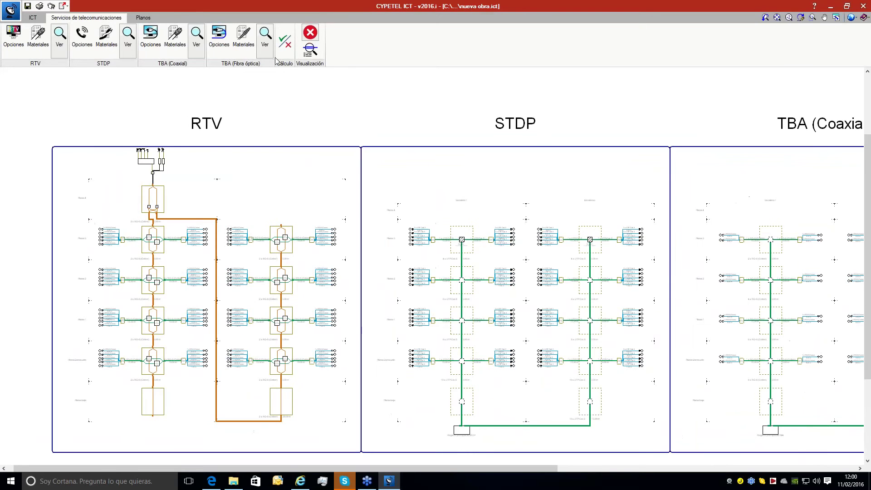
pyautogui.click(286, 54)
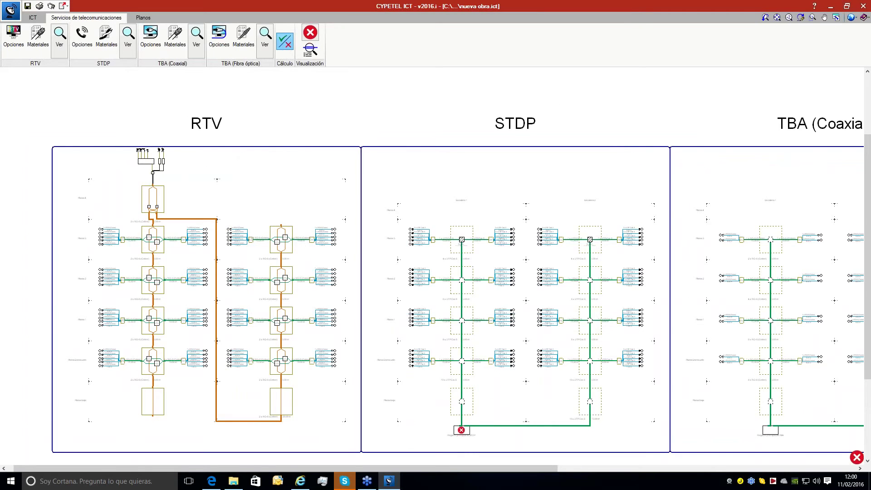
pyautogui.click(167, 245)
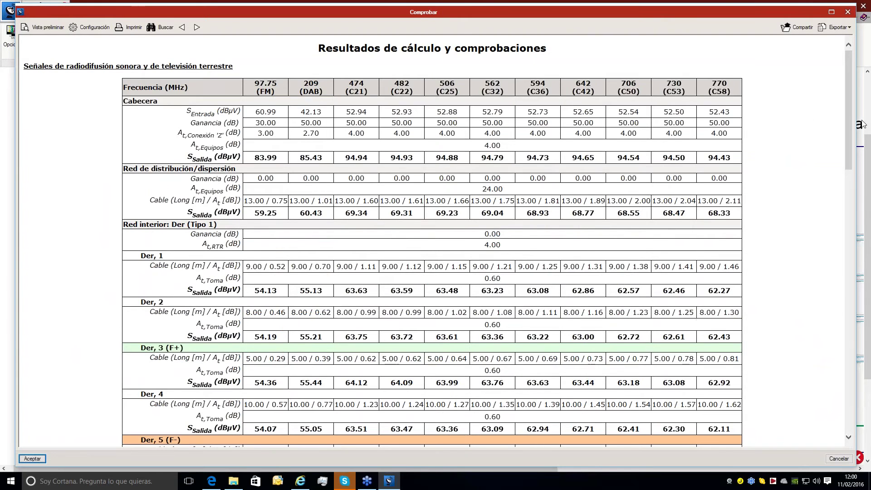
pyautogui.scroll(-10, 845, 74)
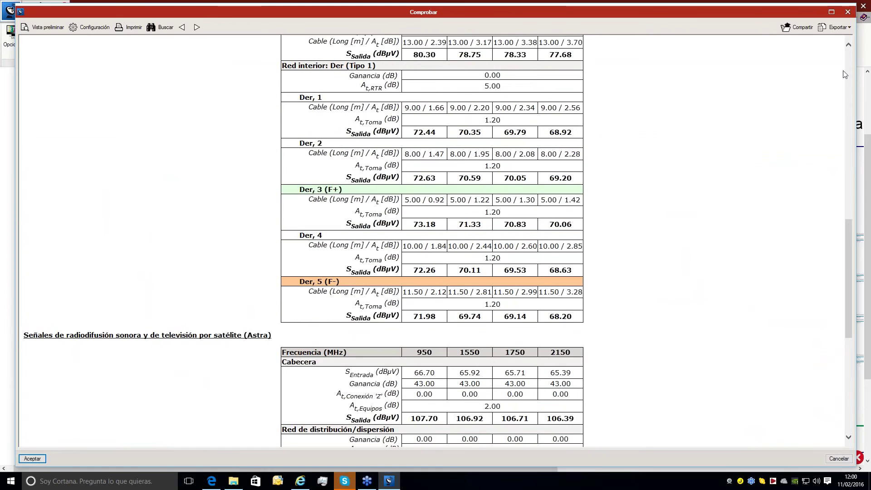
pyautogui.click(848, 12)
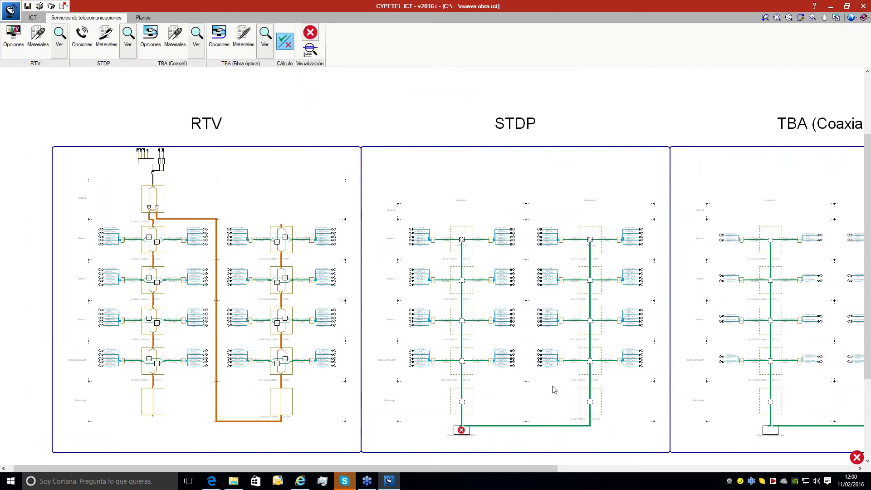
# Check the error at the STDP main register and set its number of input strips (Regletas de entrada) to 3.
pyautogui.moveTo(527, 472); pyautogui.dragTo(619, 469)
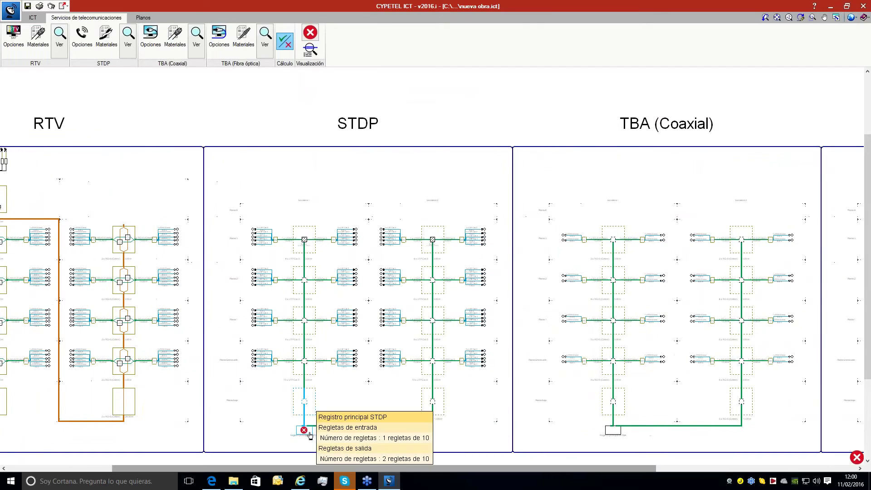
pyautogui.moveTo(307, 435)
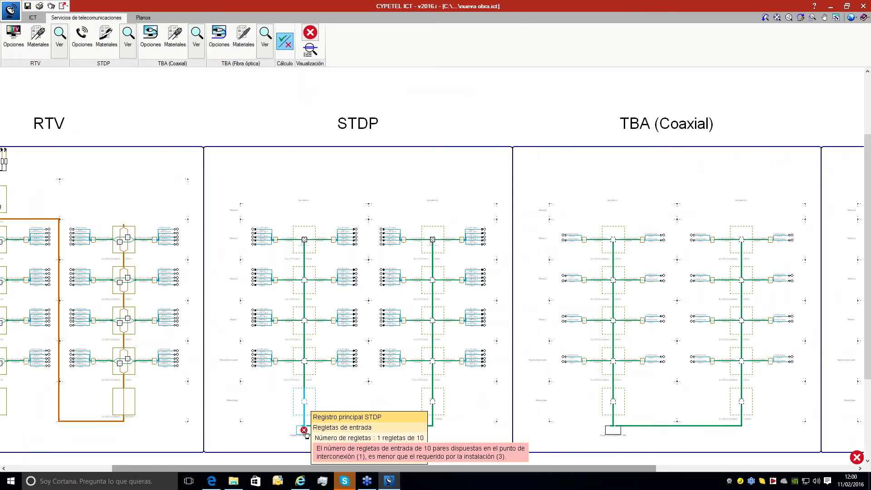
pyautogui.scroll(-1, 307, 434)
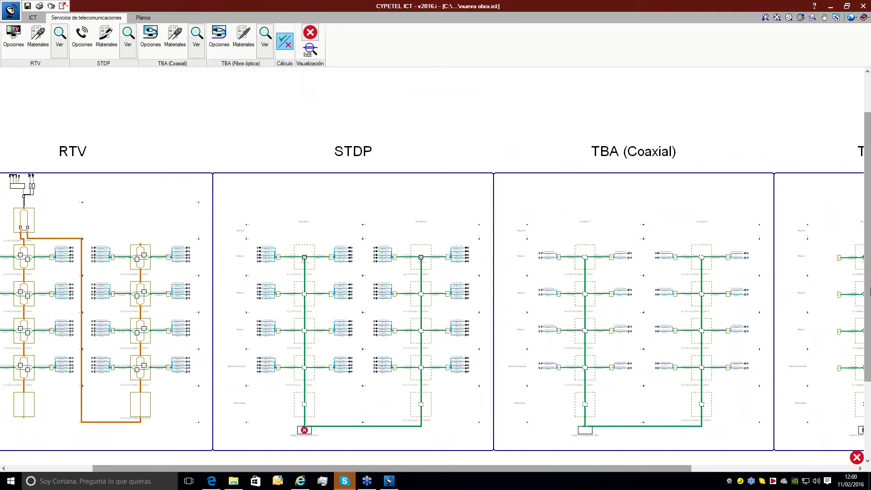
pyautogui.moveTo(869, 291); pyautogui.dragTo(868, 341)
pyautogui.moveTo(303, 363)
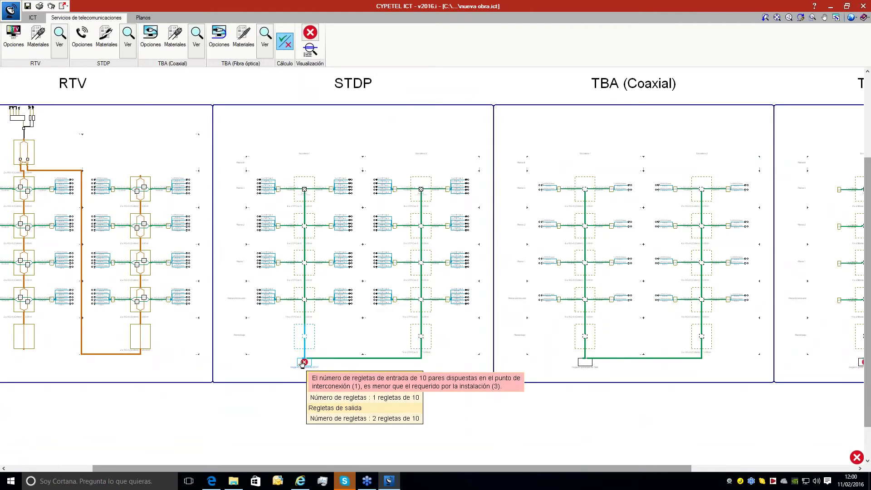
pyautogui.click(302, 363)
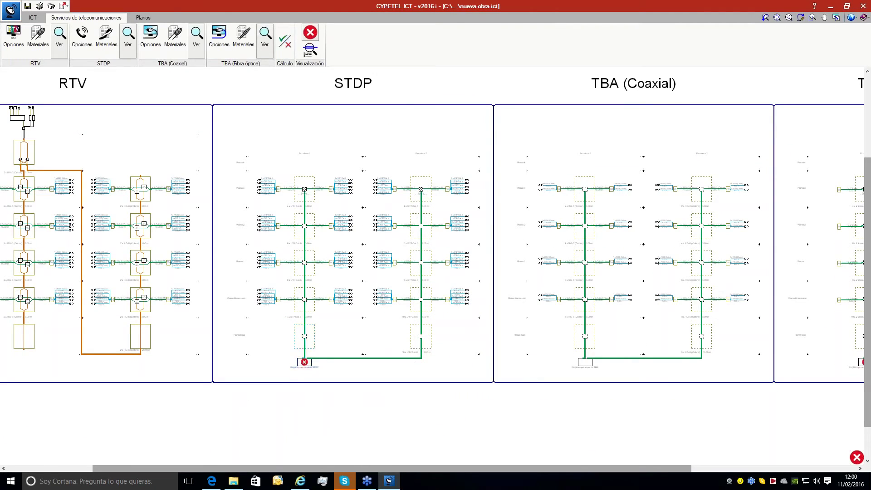
pyautogui.doubleClick(469, 261)
pyautogui.write('3')
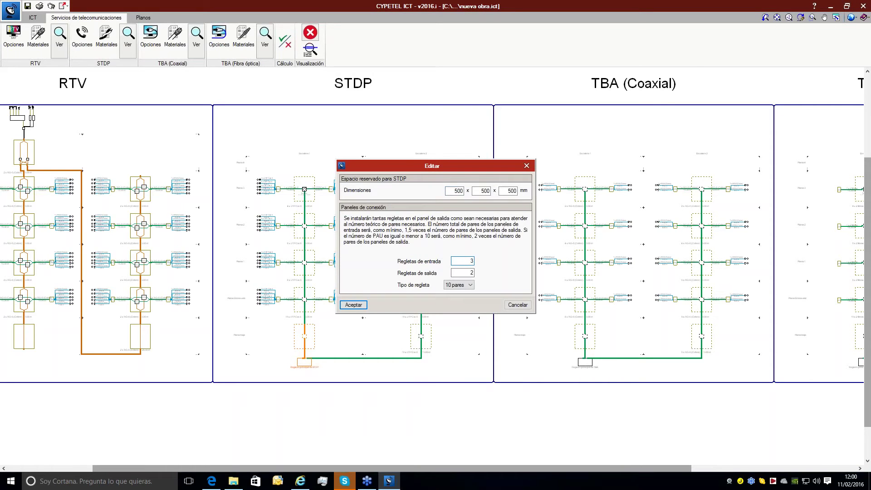
pyautogui.click(355, 305)
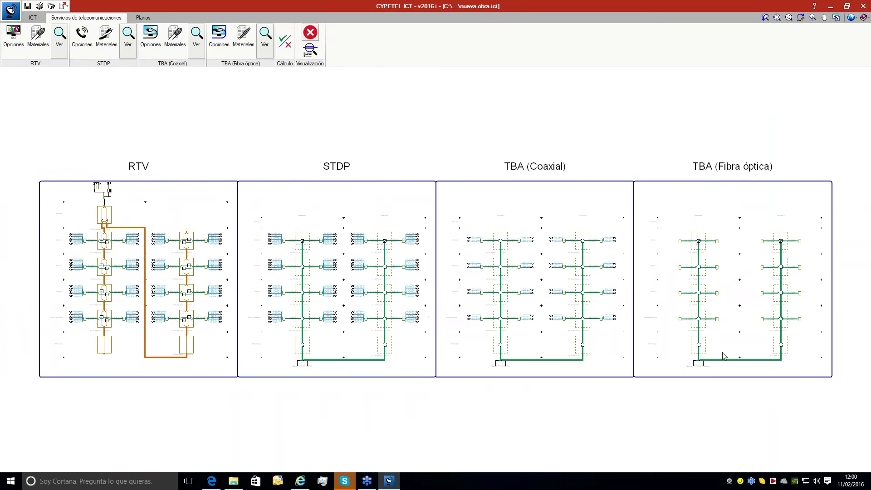
# Recalculate the networks and set the optical fibre interconnection point's modules to 5 x 8 Conectores.
pyautogui.click(285, 42)
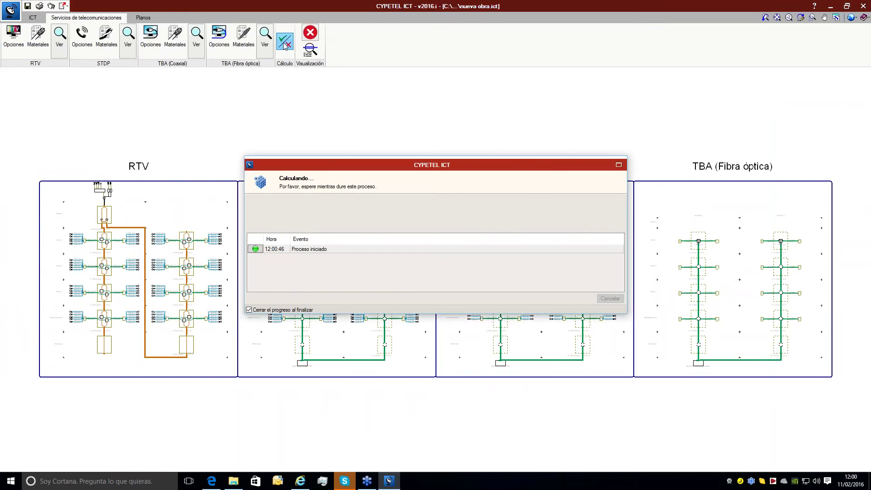
pyautogui.moveTo(700, 364)
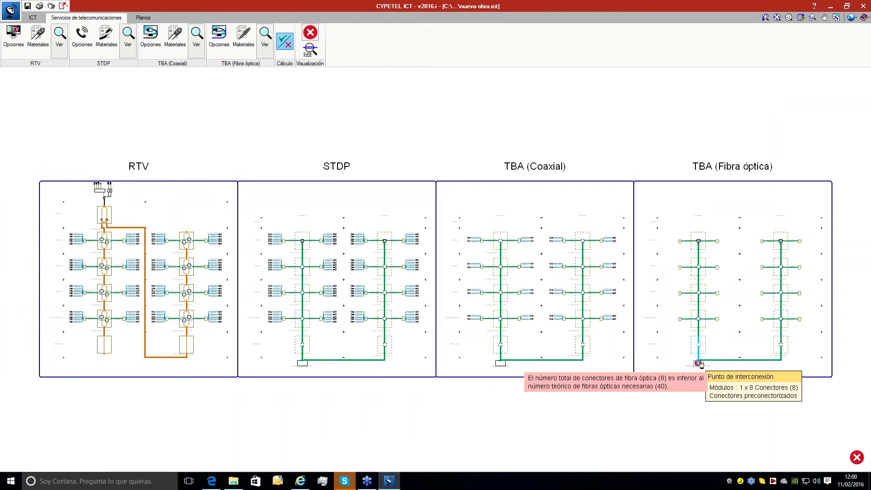
pyautogui.doubleClick(701, 363)
pyautogui.doubleClick(420, 301)
pyautogui.write('5')
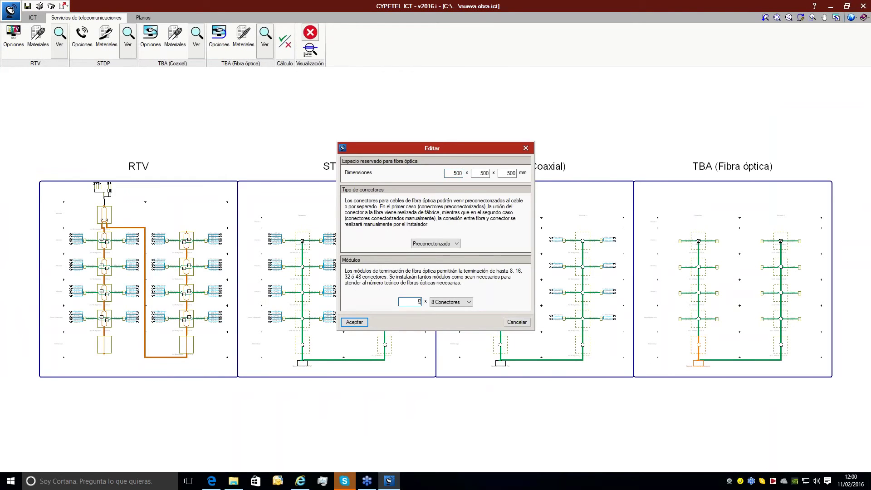
pyautogui.click(354, 322)
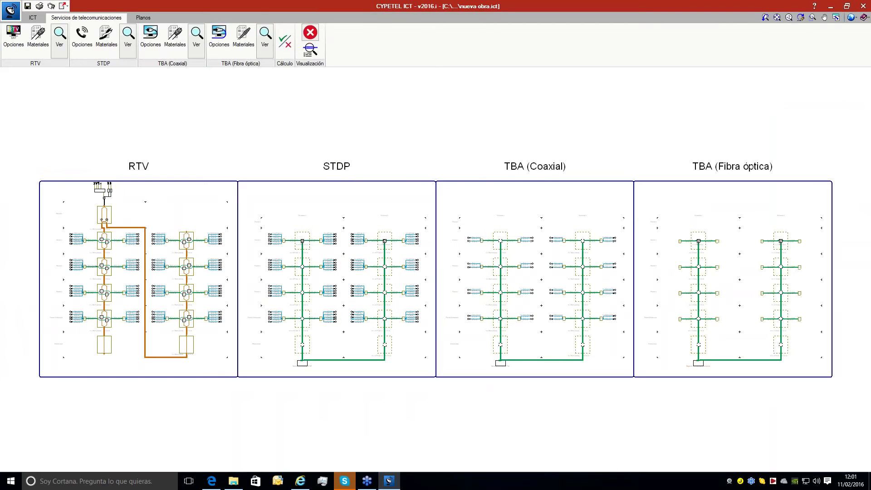
# Recalculate the networks and review the coaxial TBA attenuations for the Izq dwelling on the lowest dwelling floor of Escalera 1.
pyautogui.click(285, 41)
pyautogui.moveTo(183, 294)
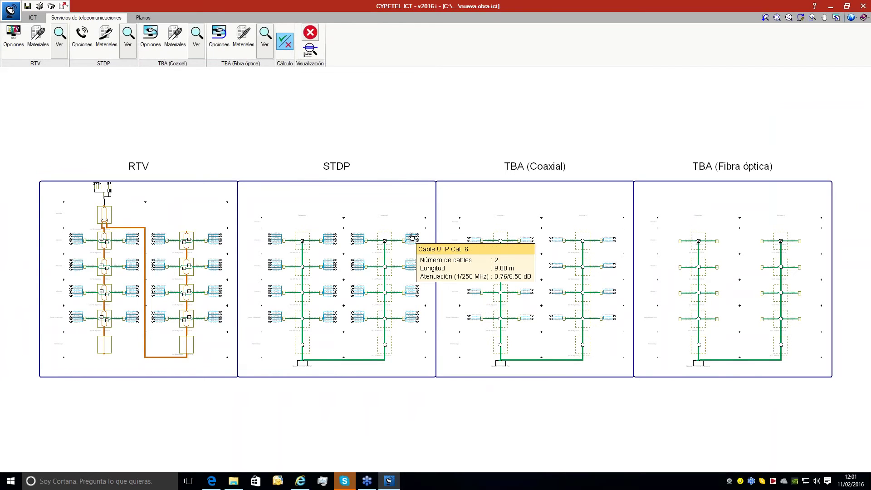
pyautogui.click(286, 45)
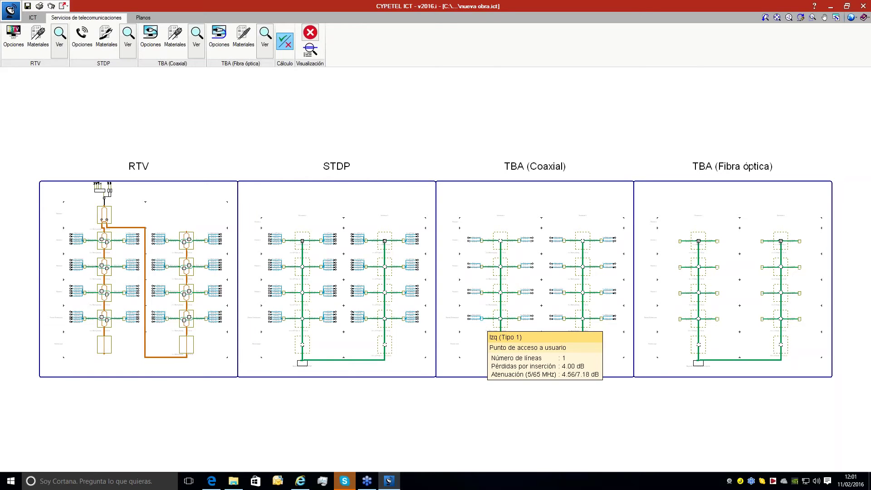
pyautogui.click(482, 322)
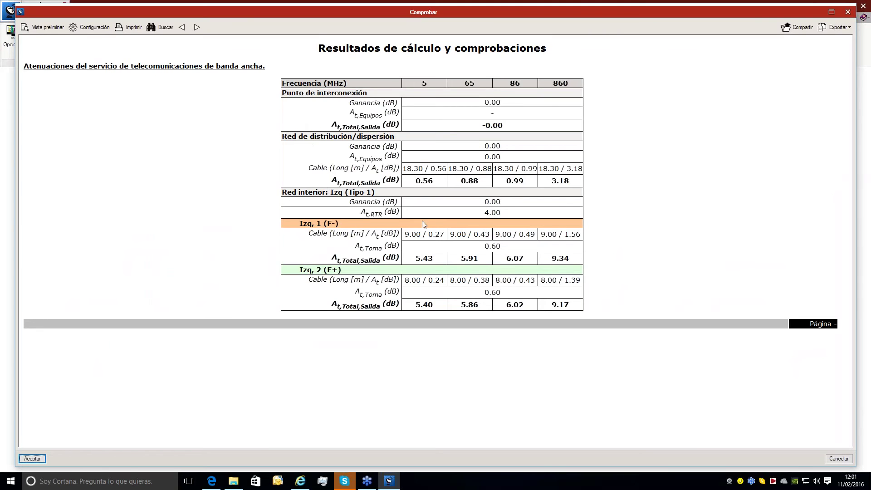
pyautogui.click(847, 14)
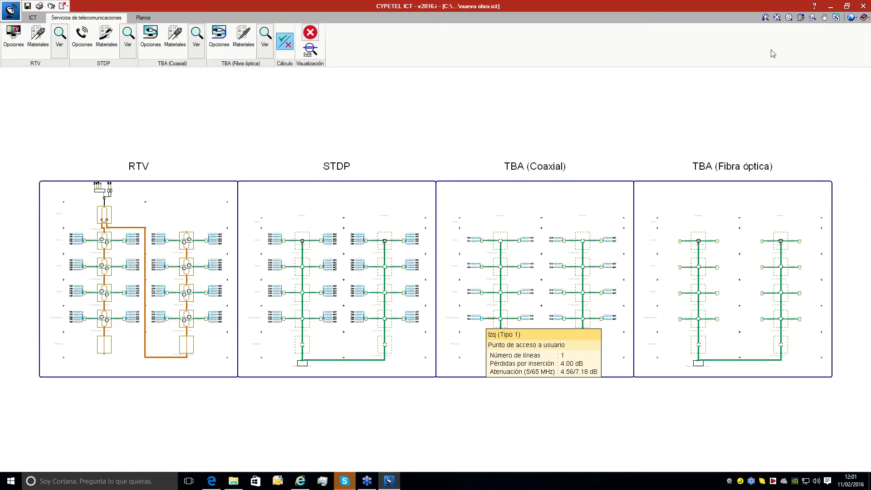
# Review the optical fibre attenuation results for the Izq dwelling on Planta 3 of Escalera 1, and close the report.
pyautogui.moveTo(557, 250)
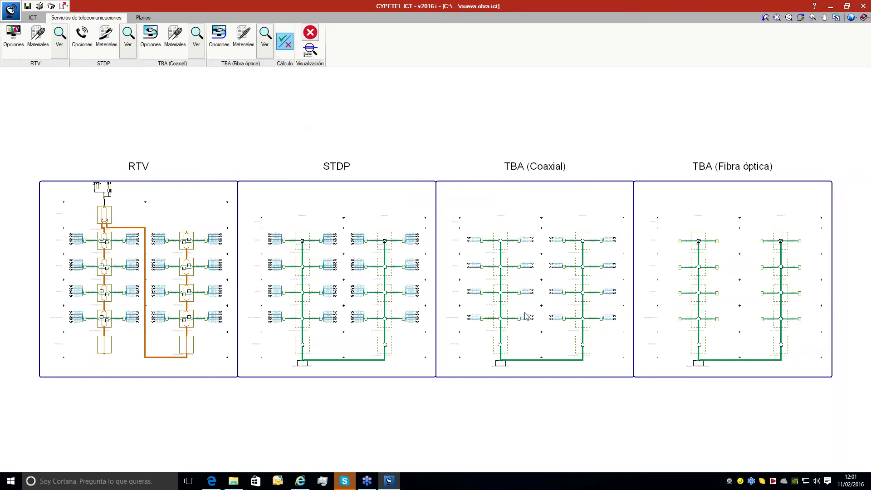
pyautogui.click(681, 242)
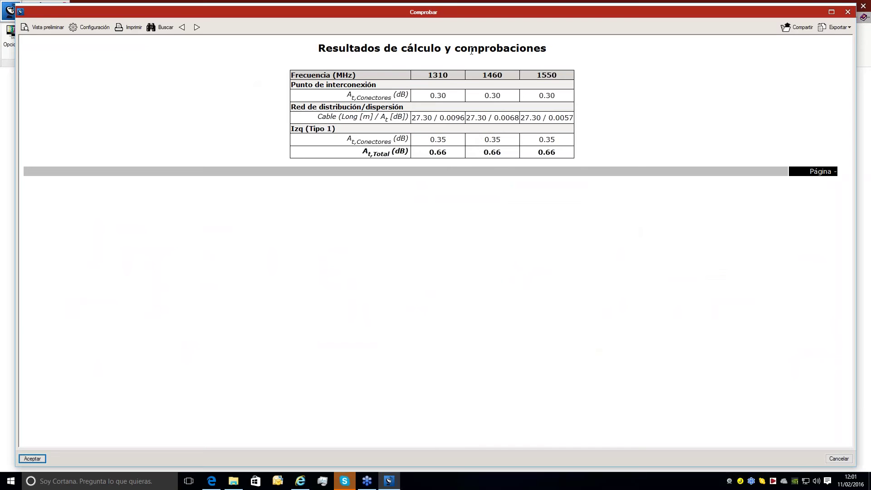
pyautogui.click(848, 12)
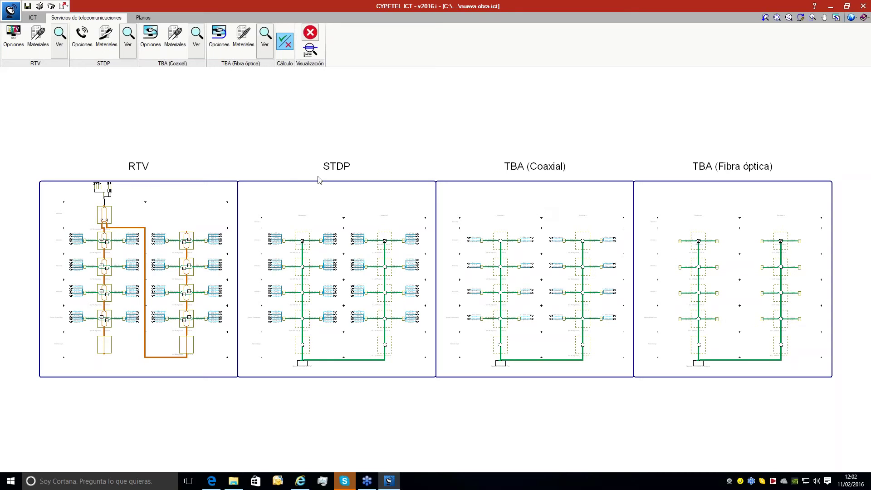
# Review the materials list of the RTV coaxial cable network and close it.
pyautogui.click(39, 50)
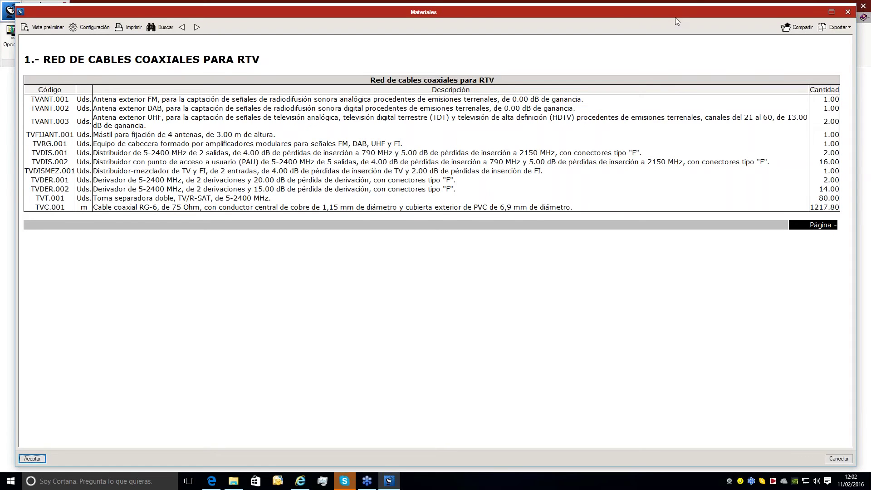
pyautogui.moveTo(676, 18); pyautogui.dragTo(676, 43)
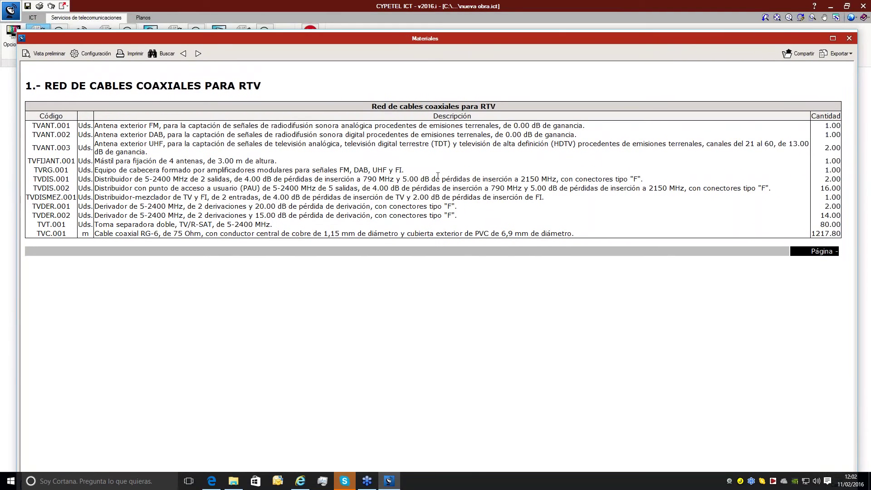
pyautogui.click(850, 38)
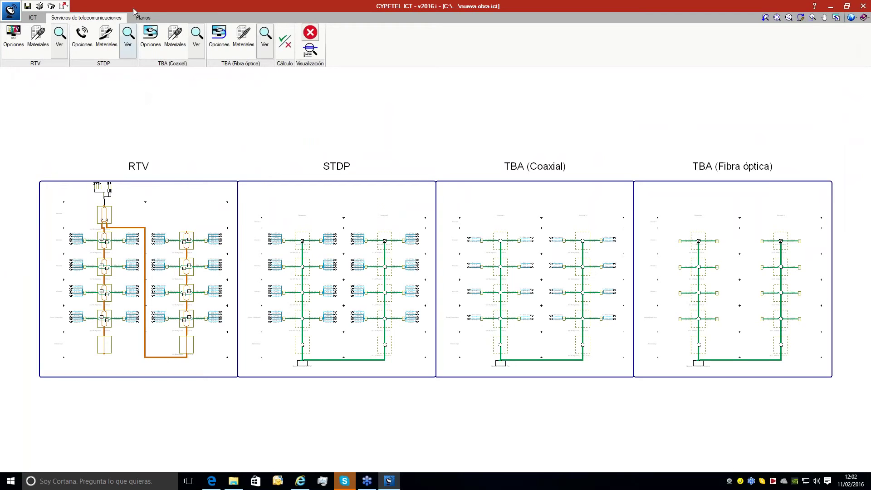
# Create a new floor plan with the reference Planta 1.
pyautogui.click(143, 17)
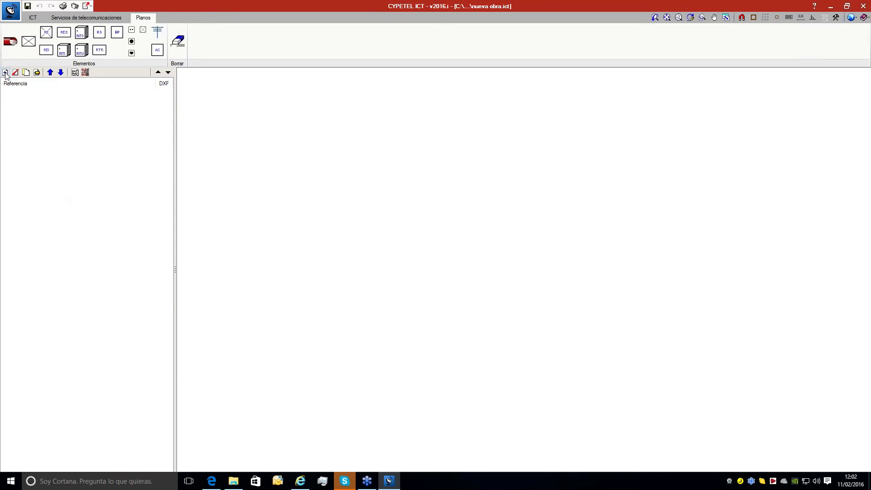
pyautogui.click(5, 73)
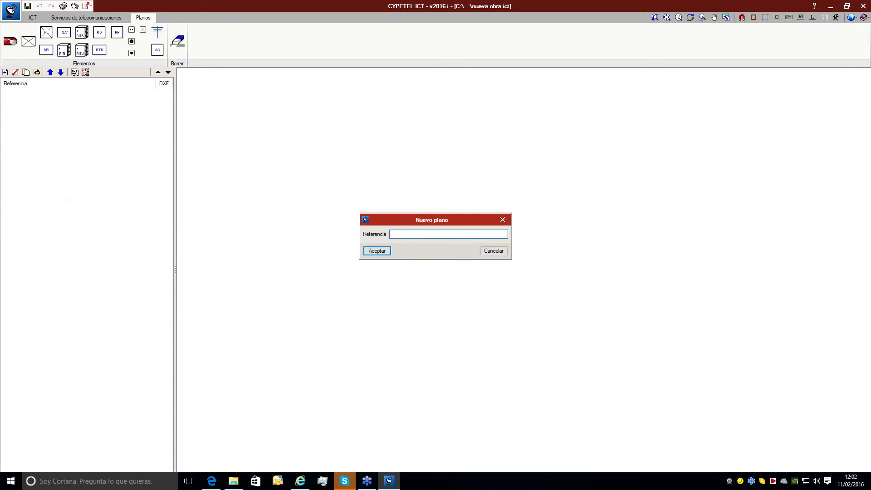
pyautogui.write('Planta 1')
pyautogui.click(378, 252)
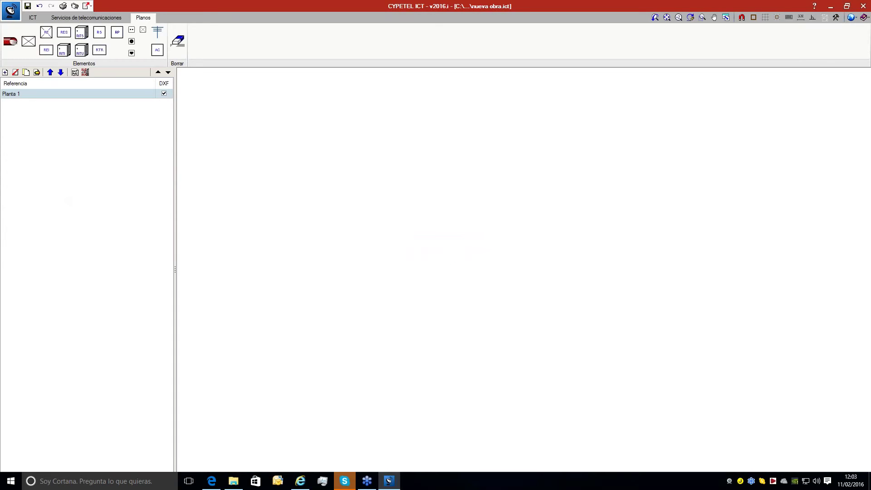
# Import 3_primera.dxf as a DXF-DWG template with all its layers visible.
pyautogui.click(74, 73)
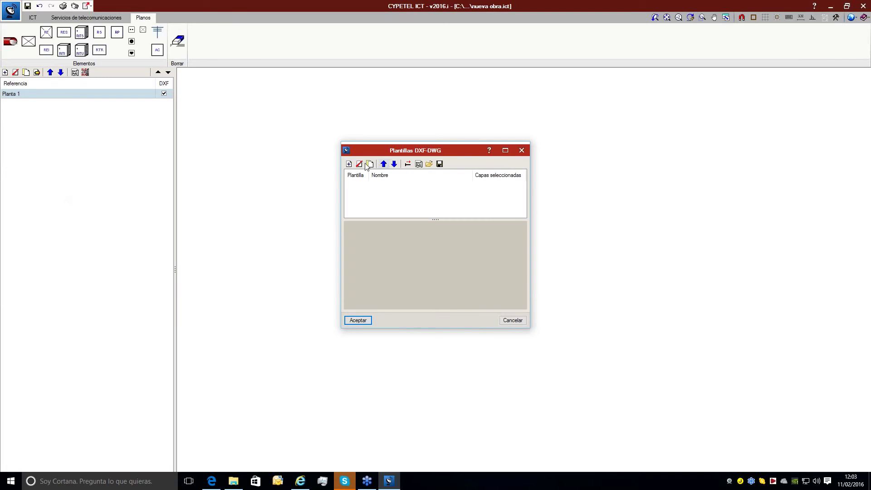
pyautogui.click(349, 164)
pyautogui.click(337, 198)
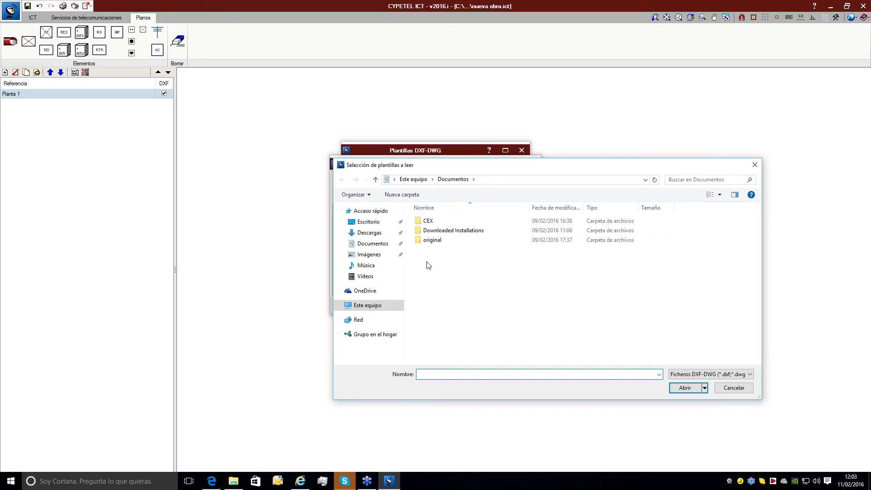
pyautogui.click(368, 223)
pyautogui.doubleClick(423, 222)
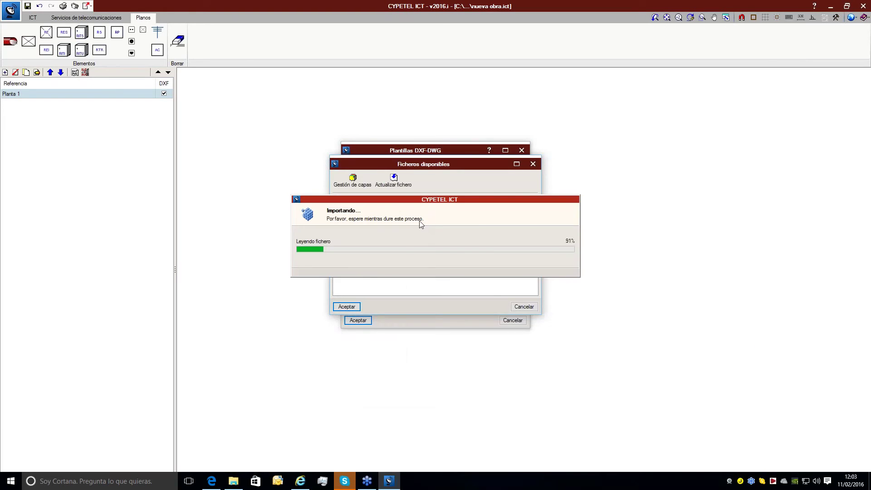
pyautogui.click(354, 307)
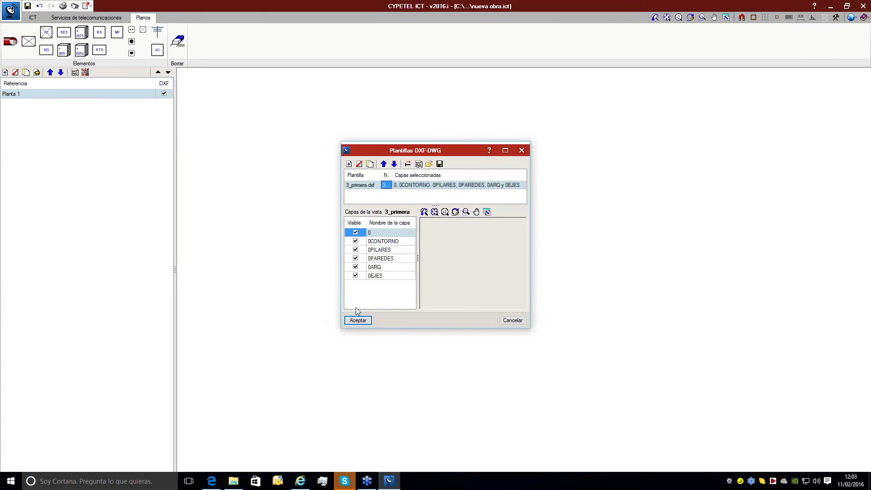
pyautogui.click(358, 320)
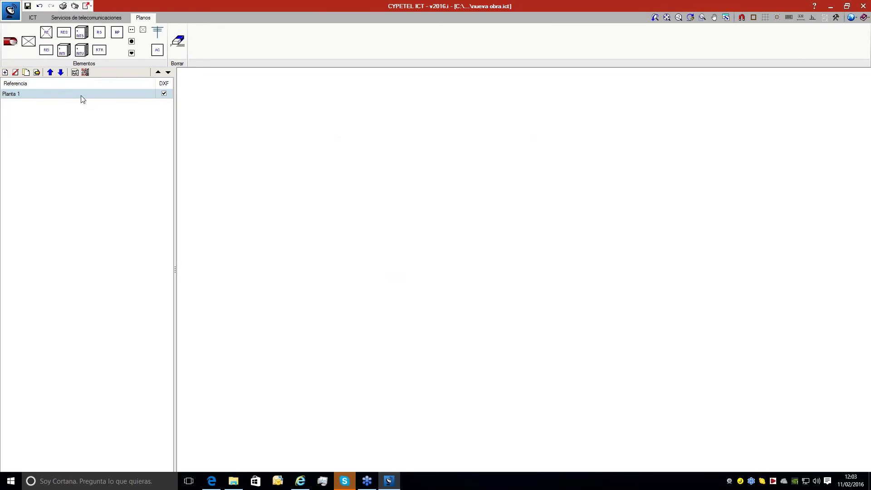
# Make the 3_primera template visible on Planta 1 and bring the whole floor drawing into view.
pyautogui.click(85, 72)
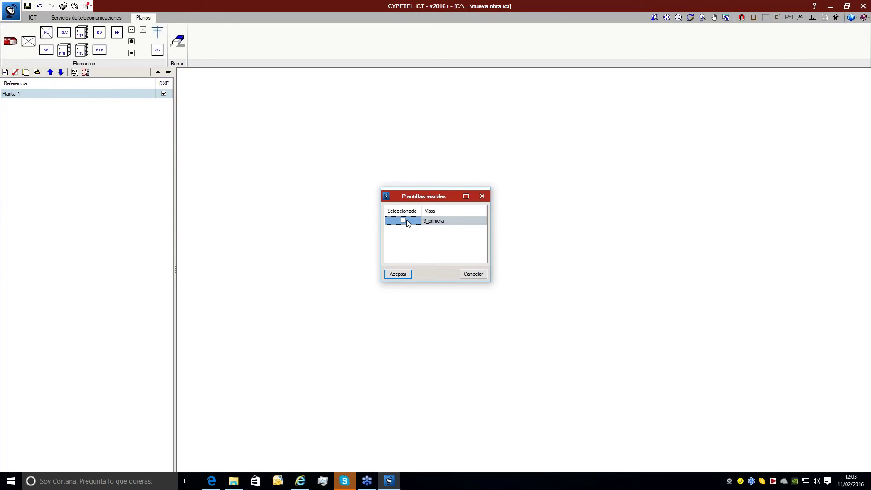
pyautogui.click(398, 274)
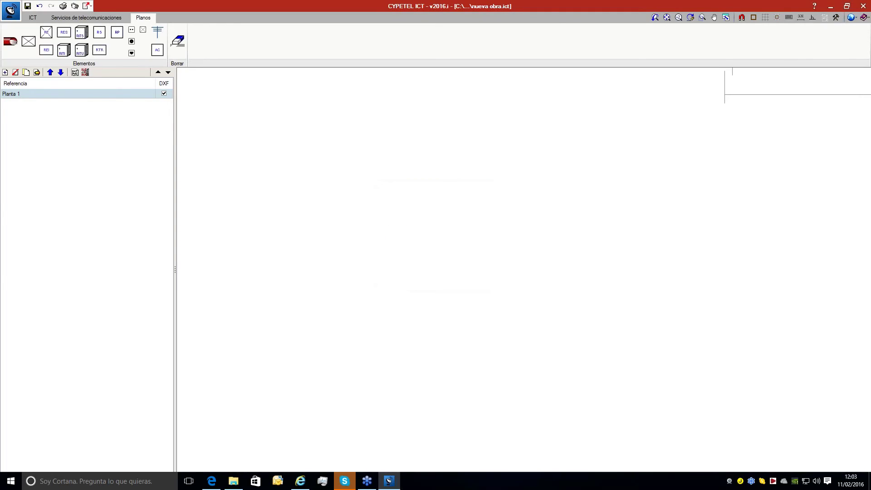
pyautogui.moveTo(729, 219); pyautogui.dragTo(439, 335, button='middle')
pyautogui.scroll(3, 453, 193)
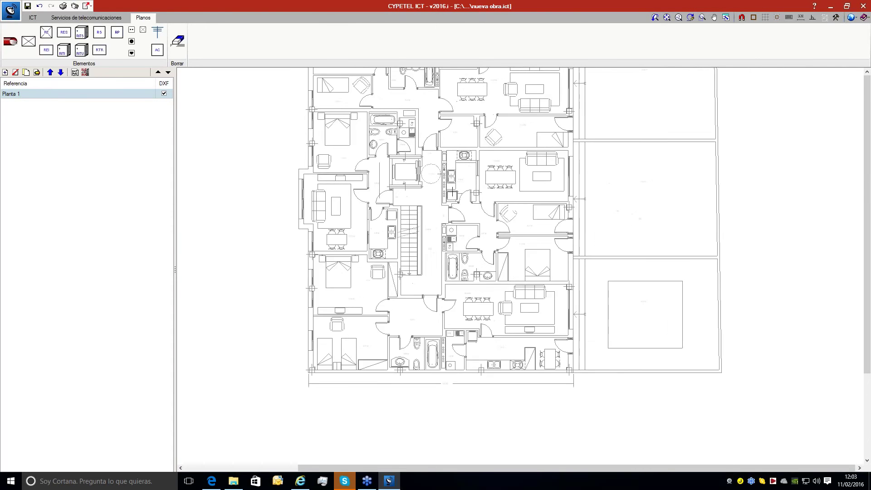
pyautogui.moveTo(453, 192); pyautogui.dragTo(449, 227, button='middle')
pyautogui.scroll(-1, 449, 227)
pyautogui.moveTo(464, 181); pyautogui.dragTo(445, 215, button='middle')
pyautogui.scroll(-1, 446, 214)
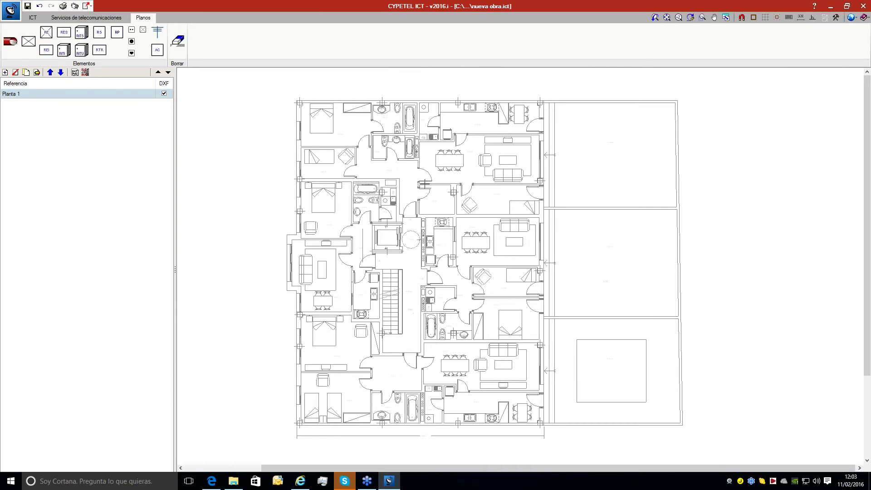
# Place an RTR network termination register beside the dwelling's entrance door and an outlet on the living room's lower wall.
pyautogui.scroll(1, 407, 194)
pyautogui.scroll(5, 407, 193)
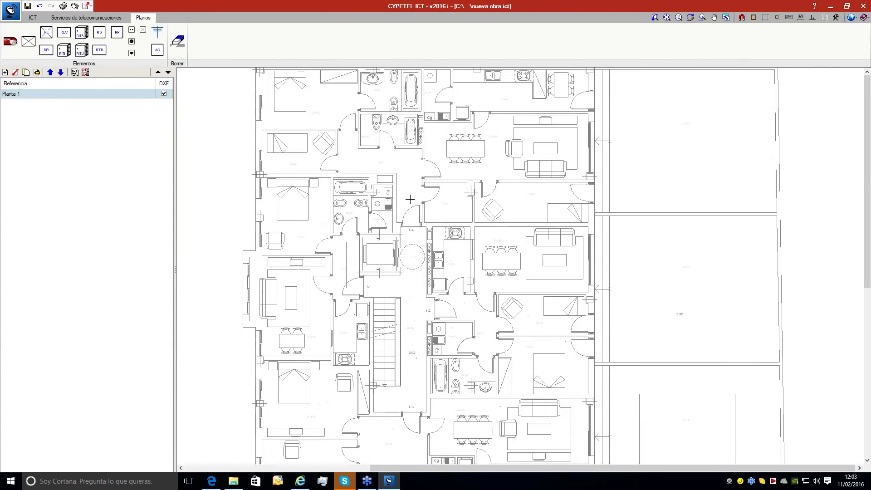
pyautogui.scroll(3, 394, 210)
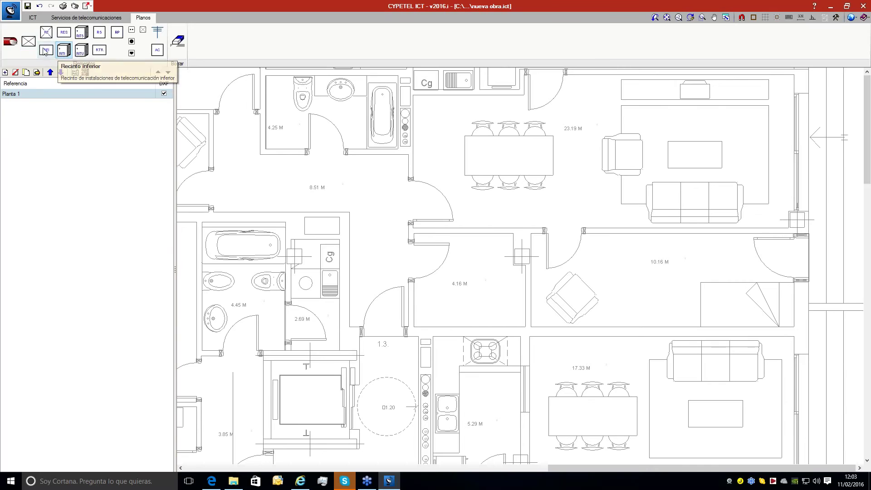
pyautogui.click(99, 50)
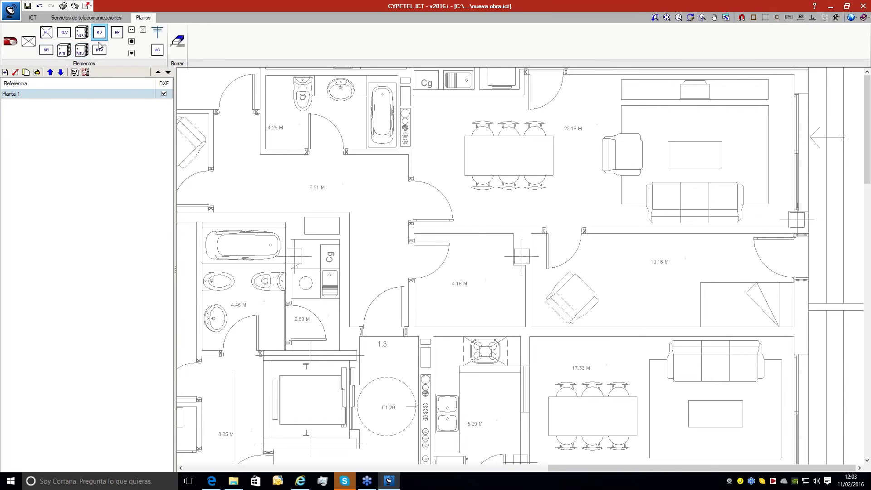
pyautogui.click(405, 305)
pyautogui.click(132, 42)
pyautogui.click(485, 224)
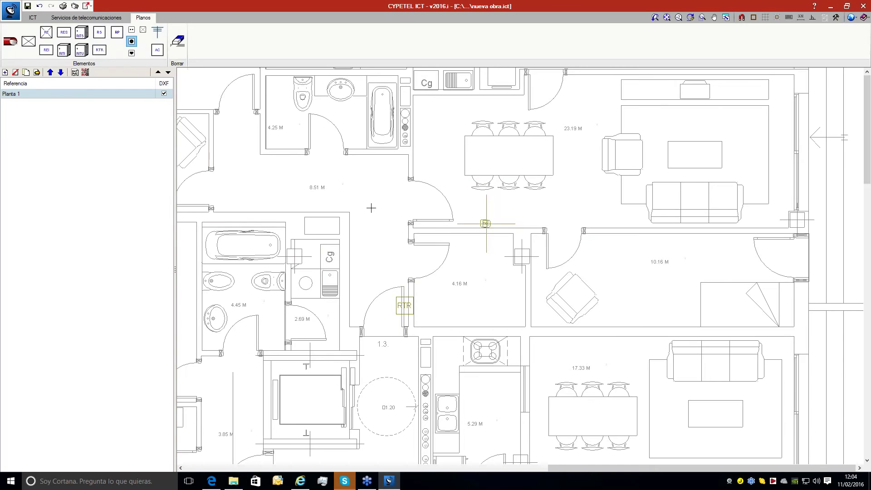
# Draw a conduit about 2 m long from the RTR register to the living room outlet.
pyautogui.click(178, 42)
pyautogui.click(10, 42)
pyautogui.click(406, 307)
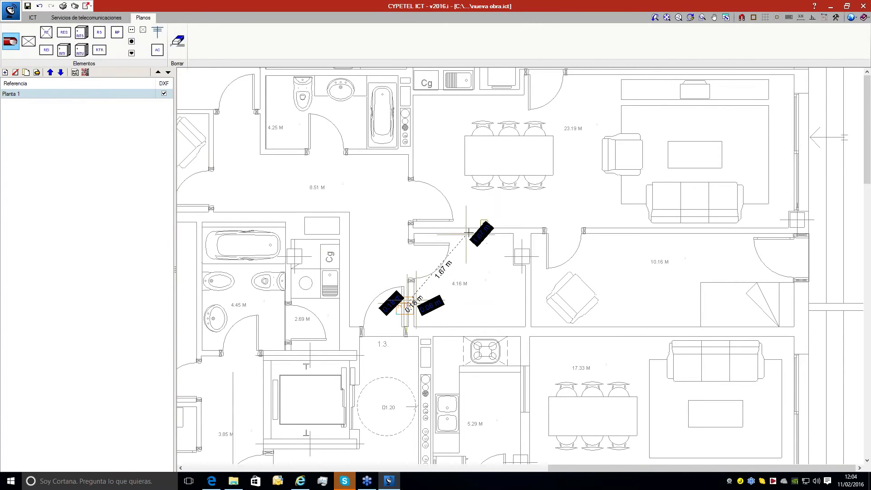
pyautogui.click(482, 222)
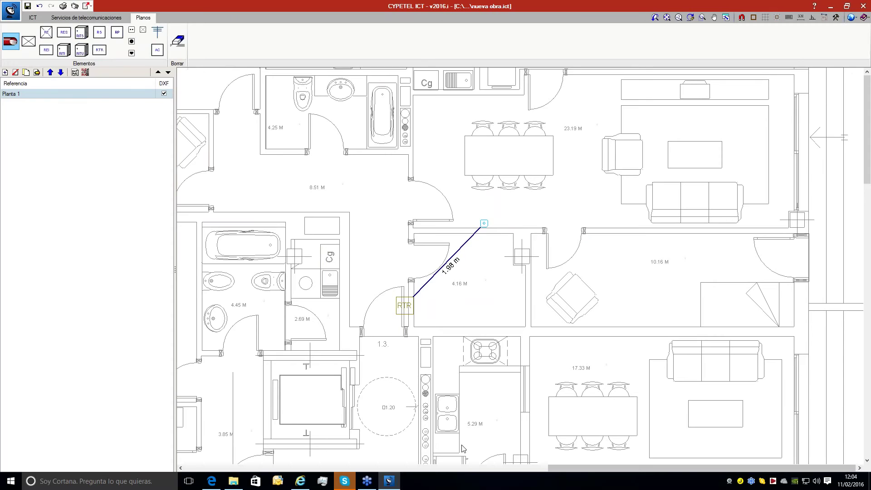
pyautogui.scroll(-1, 462, 410)
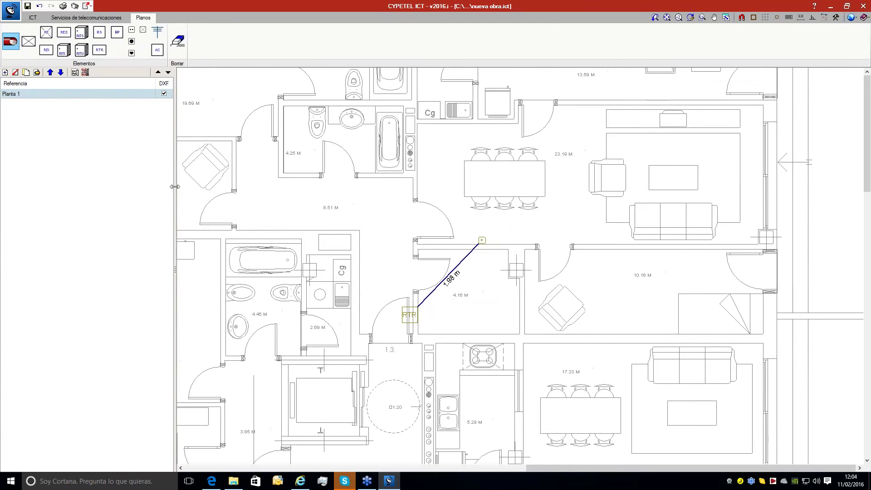
# Open the project file manager without saving the current project and select the Proyectos\CYPETEL ICT folder.
pyautogui.click(13, 14)
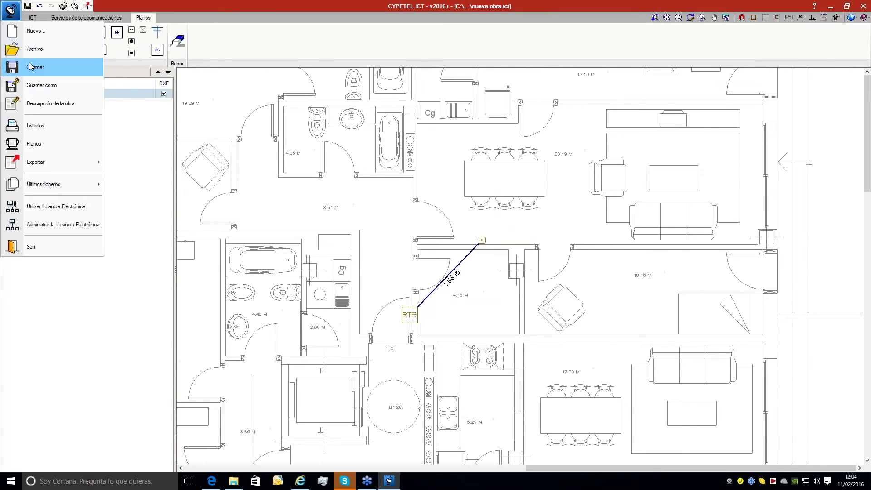
pyautogui.click(27, 49)
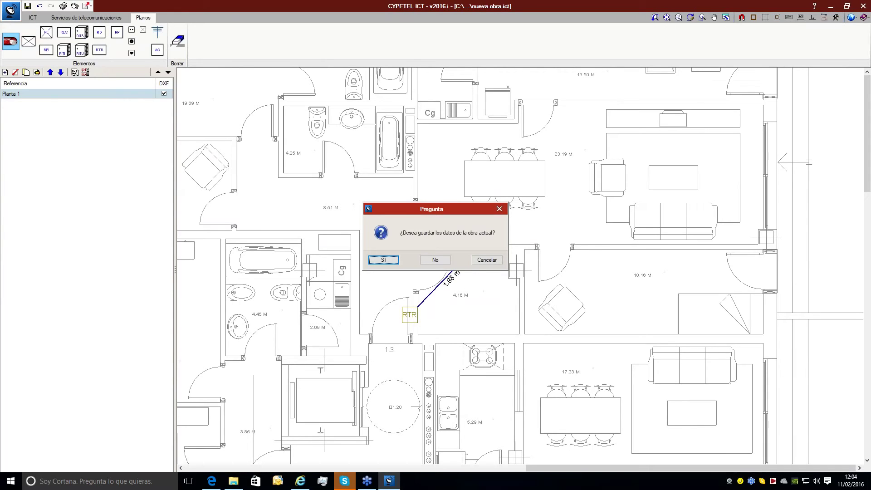
pyautogui.click(435, 261)
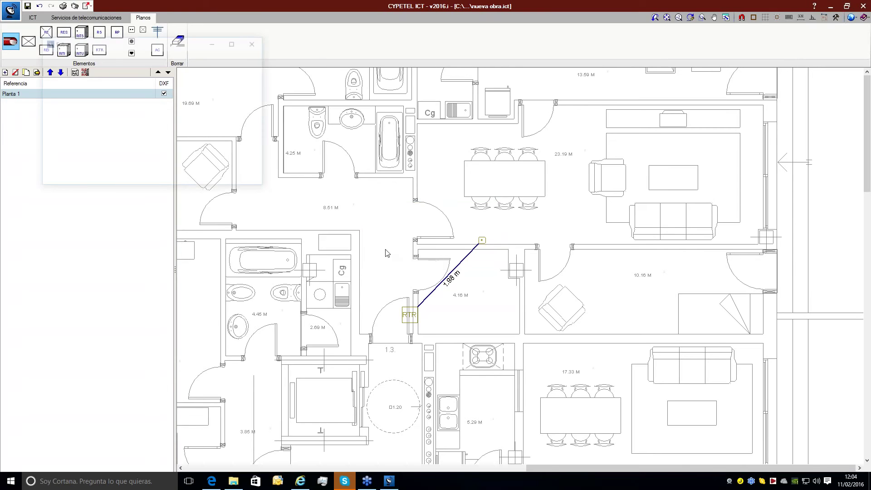
pyautogui.click(52, 127)
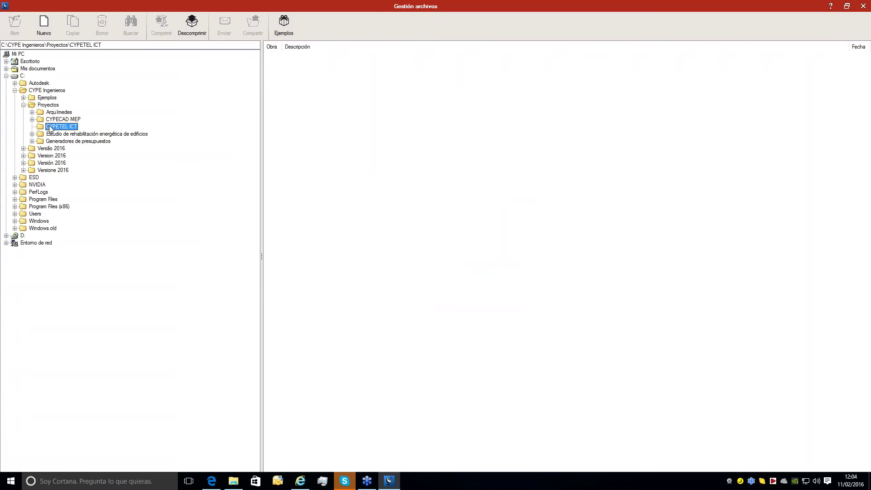
# Install the example projects, restoring all the originals, and open Plurifamiliar 3 escaleras (29 PAU).
pyautogui.click(284, 23)
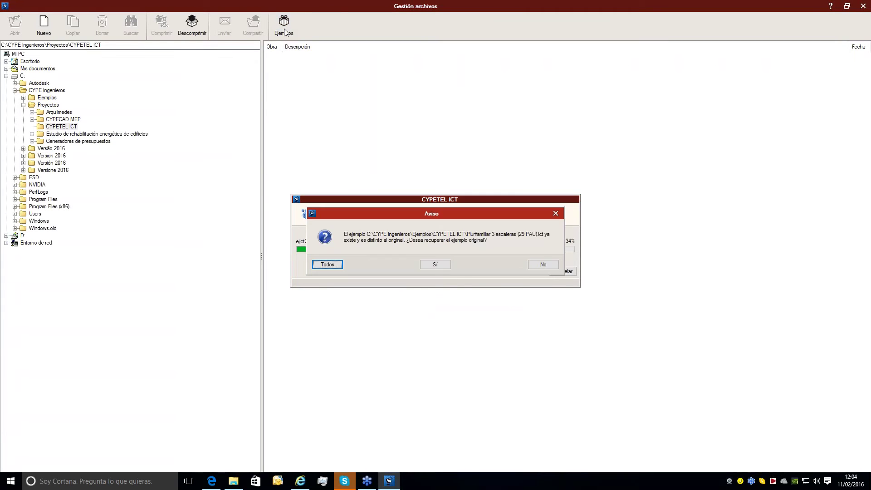
pyautogui.click(336, 264)
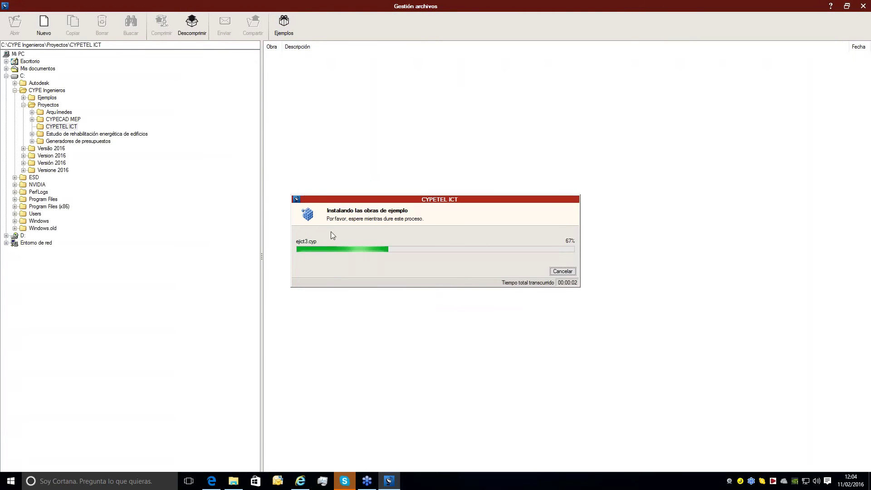
pyautogui.doubleClick(314, 76)
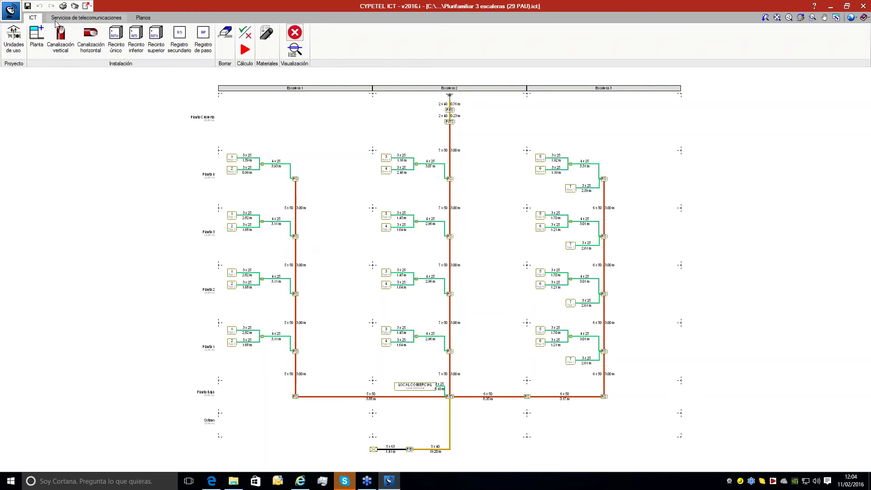
# Examine the example's secondary conduit on Planta 1 of Escalera 1 and its RTV and STDP network diagrams.
pyautogui.moveTo(271, 343)
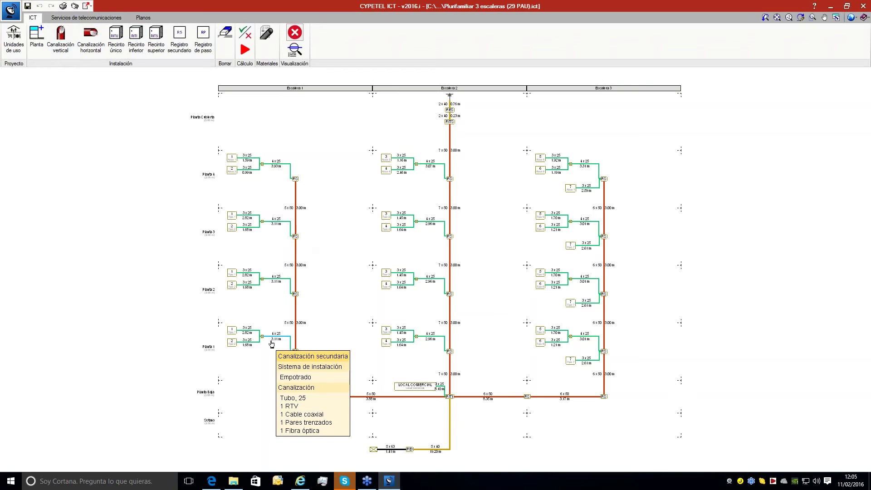
pyautogui.click(88, 18)
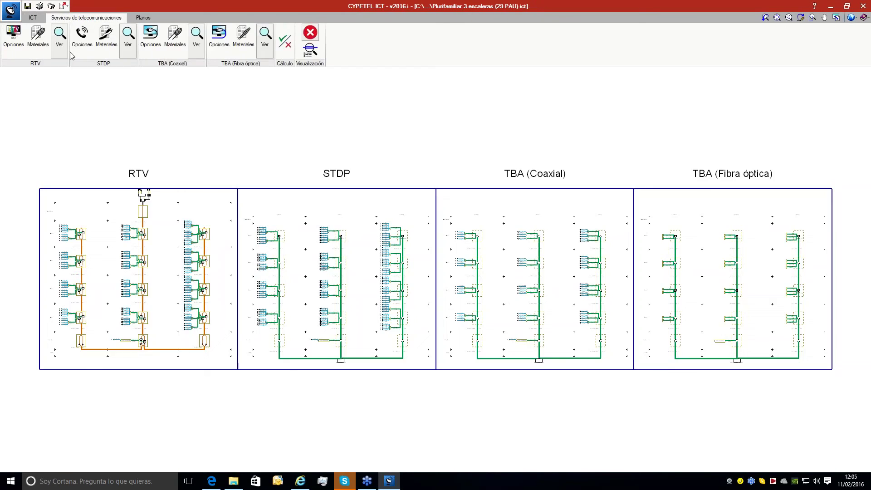
pyautogui.scroll(1, 107, 342)
pyautogui.scroll(3, 106, 342)
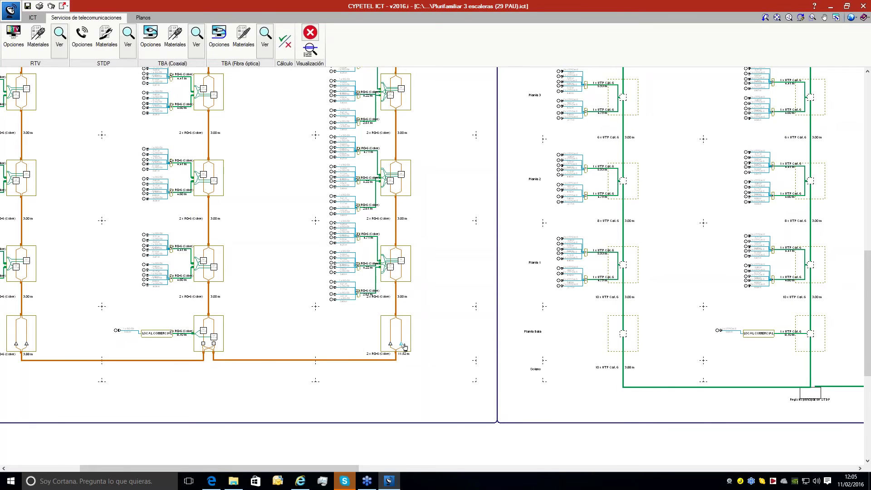
pyautogui.scroll(-1, 404, 349)
pyautogui.scroll(-4, 404, 348)
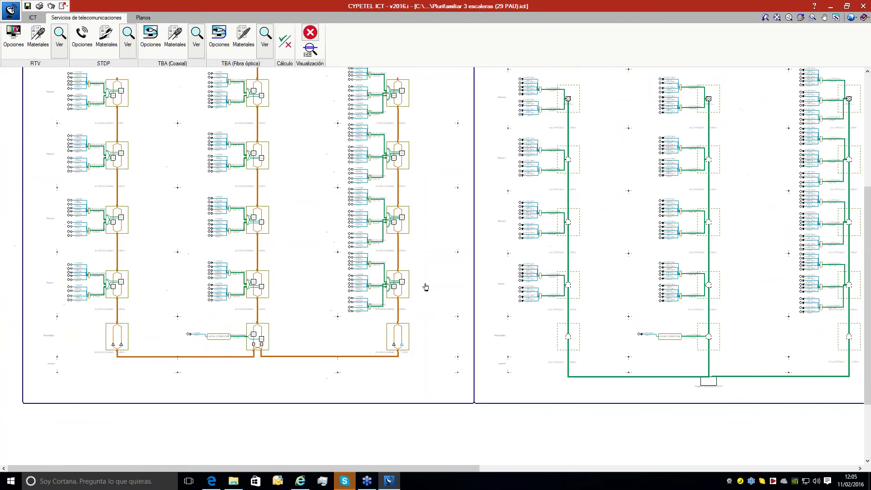
pyautogui.moveTo(399, 313); pyautogui.dragTo(378, 338, button='middle')
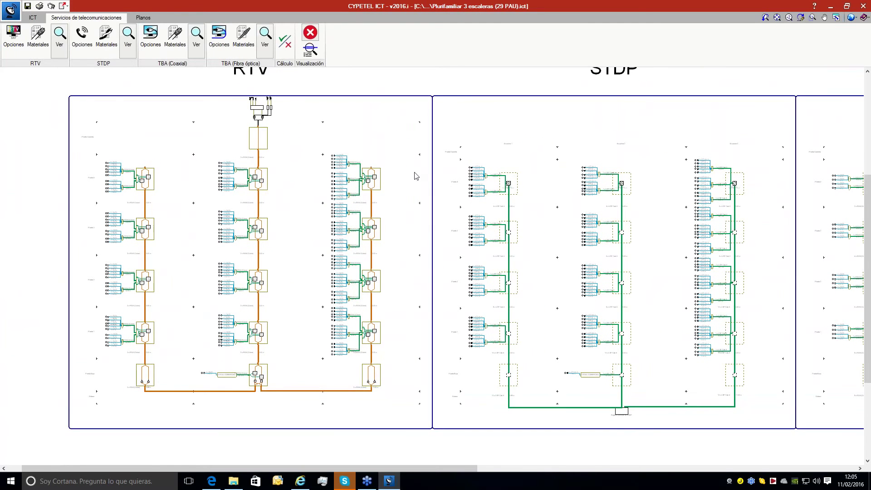
pyautogui.scroll(-1, 551, 253)
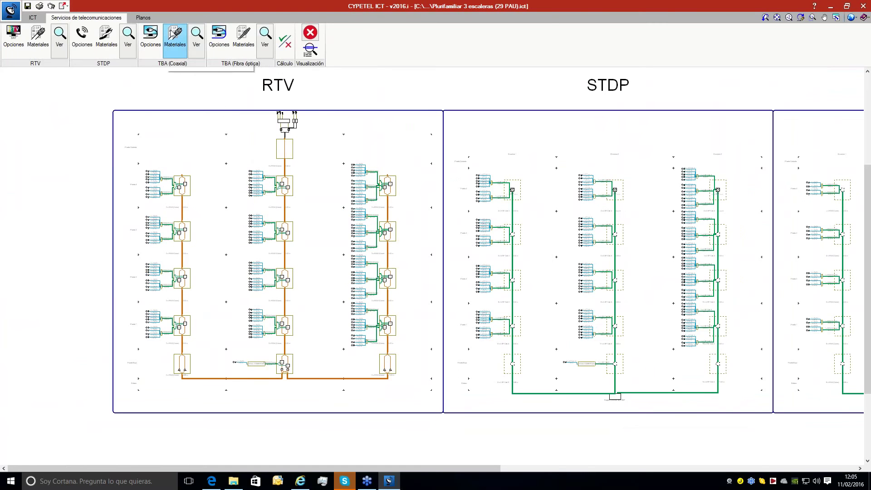
# View the Planta ático floor plan and examine its registers, outlets and conduits up close.
pyautogui.click(143, 17)
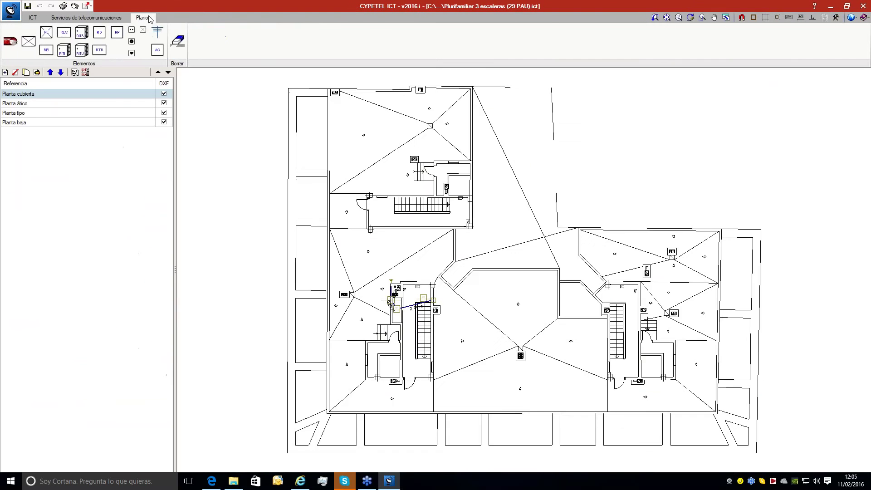
pyautogui.click(106, 105)
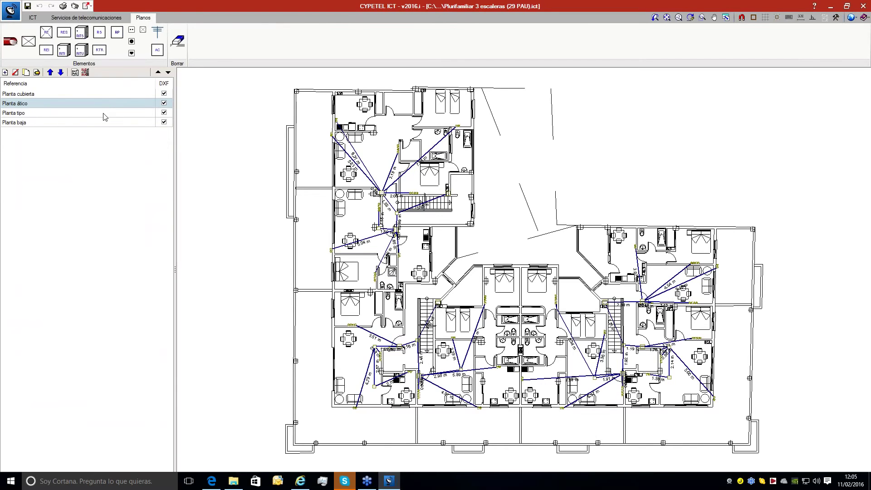
pyautogui.scroll(3, 512, 394)
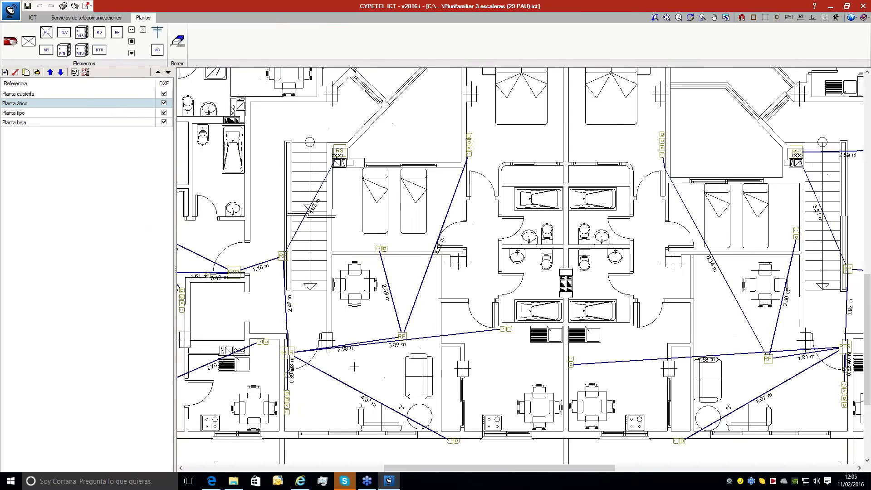
# Hide the DXF background of Planta ático to view its conduit layout alone, and show the background again.
pyautogui.scroll(2, 354, 367)
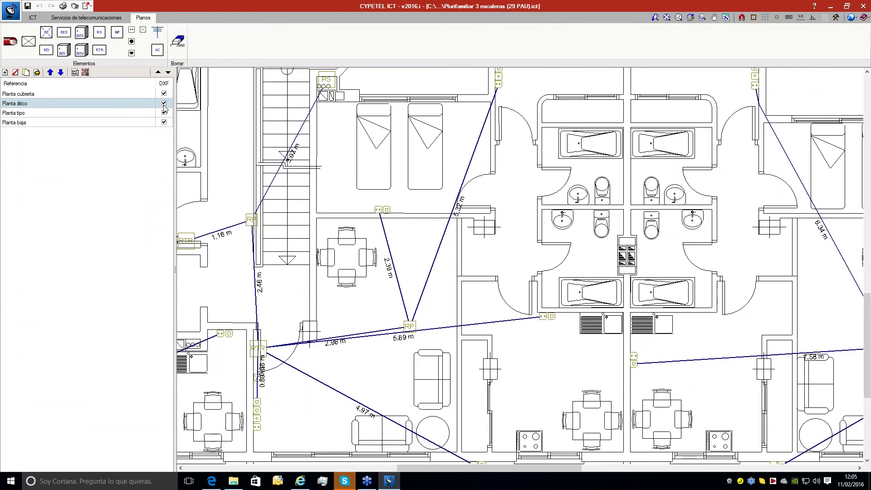
pyautogui.click(164, 103)
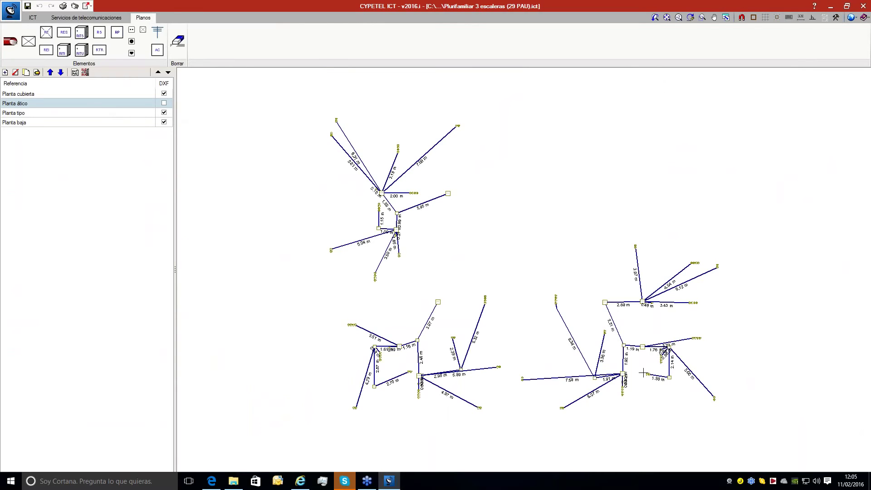
pyautogui.click(165, 103)
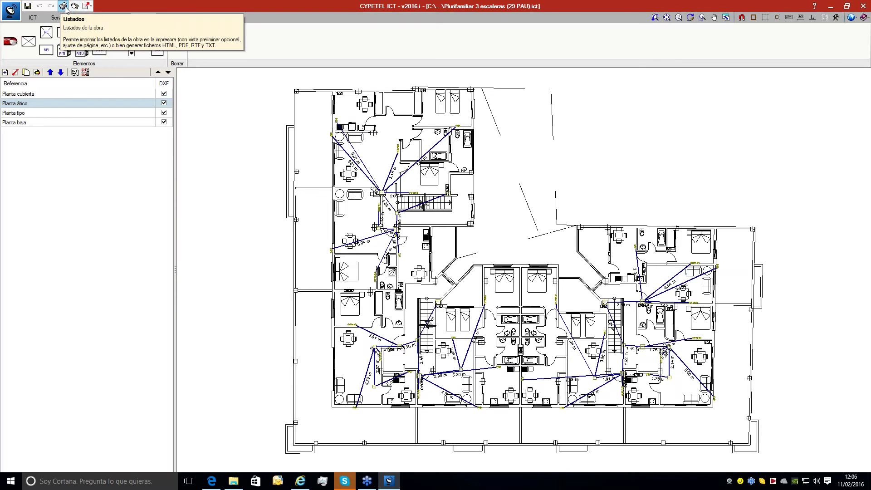
# Open the project listings and review the project data, the building's location image and the Gestión de residuos text.
pyautogui.click(65, 7)
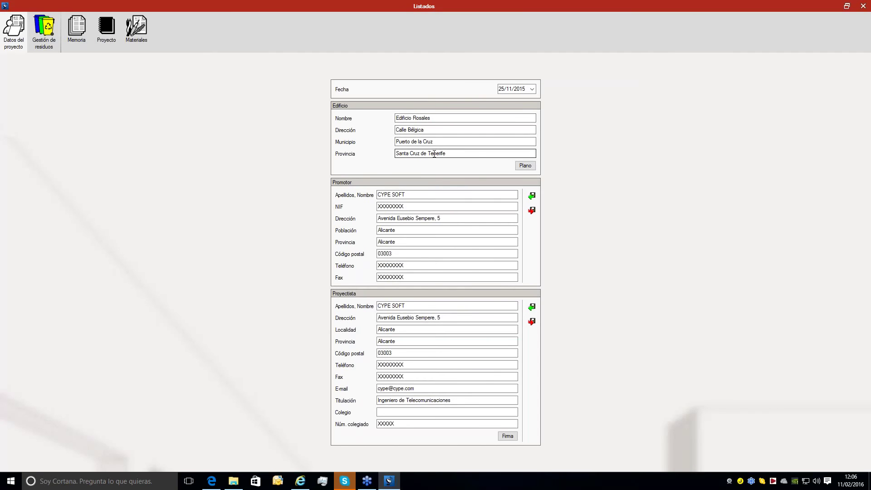
pyautogui.click(526, 165)
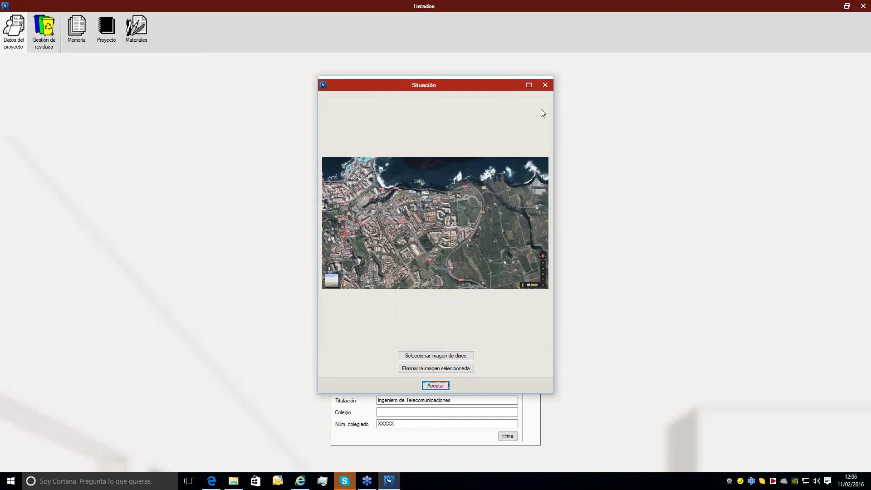
pyautogui.click(545, 85)
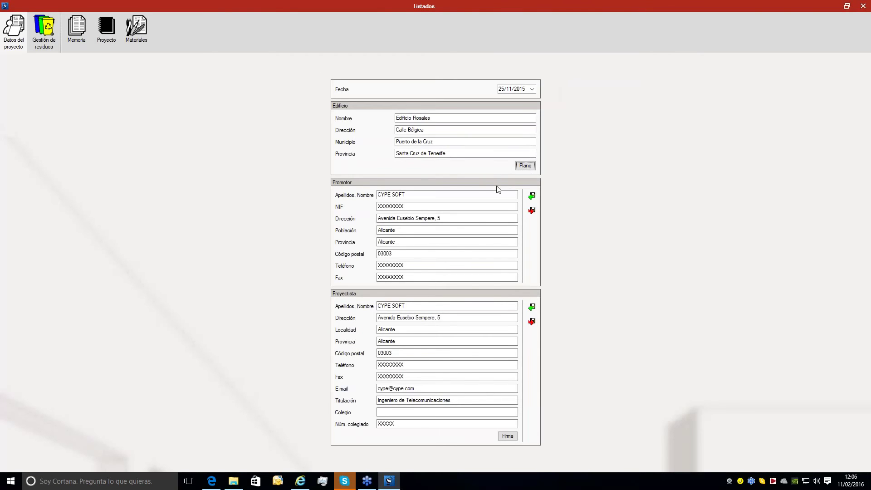
pyautogui.click(39, 24)
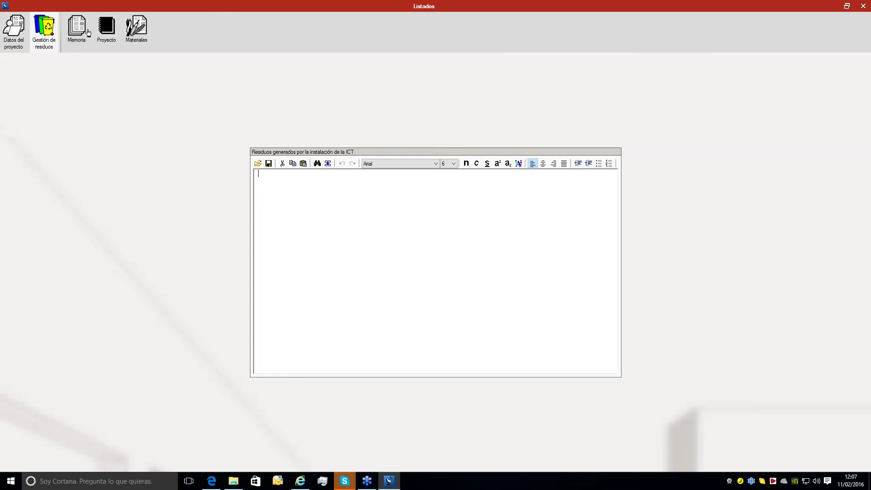
# Generate the Proyecto document with title block Ninguno and review the Materiales listing through to the fibre optic network.
pyautogui.click(103, 31)
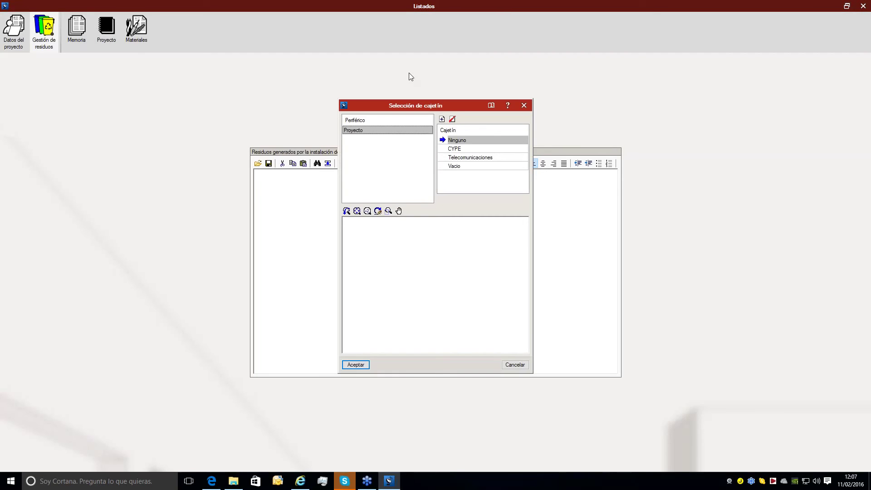
pyautogui.press('Return')
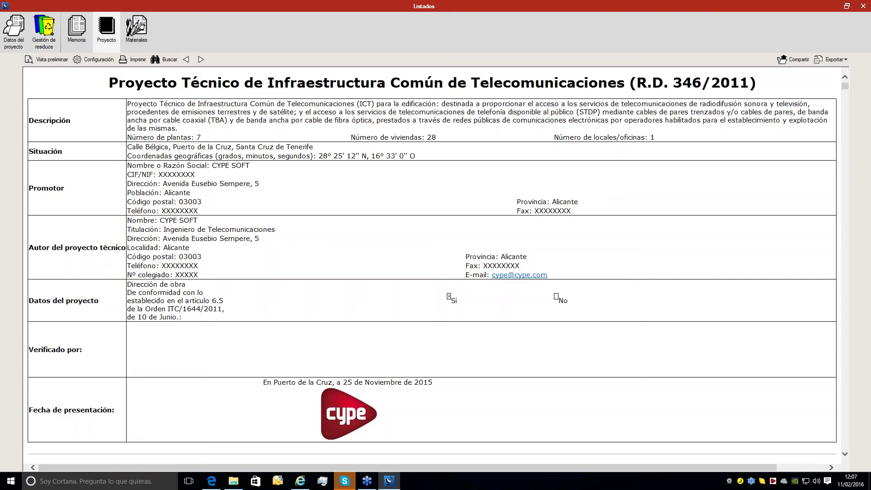
pyautogui.click(149, 28)
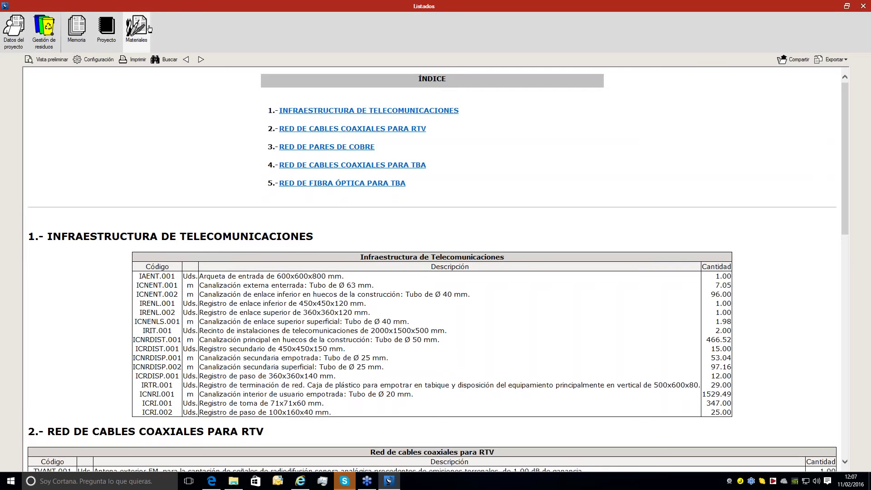
pyautogui.moveTo(845, 120); pyautogui.dragTo(851, 150)
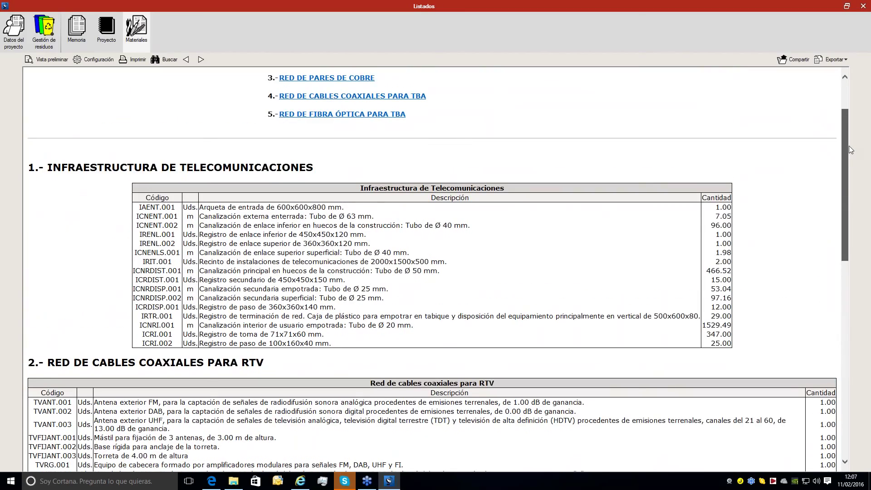
pyautogui.moveTo(850, 149); pyautogui.dragTo(848, 368)
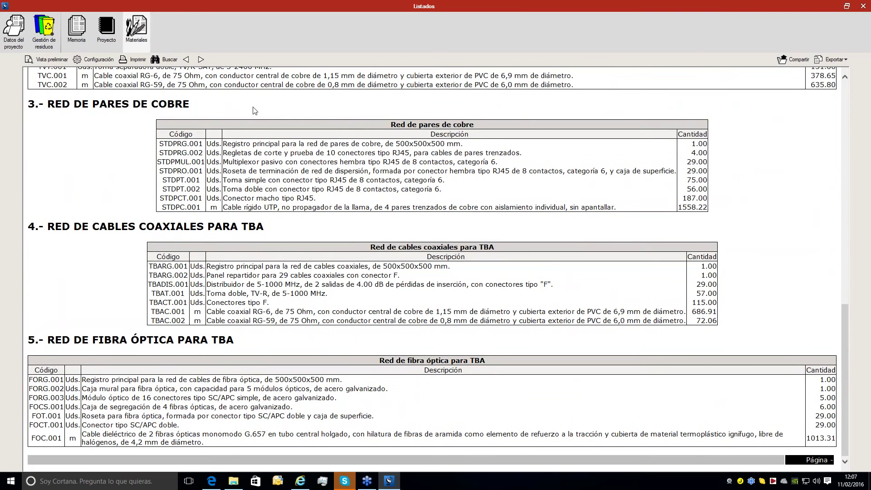
# Regenerate the Proyecto document's drawings with title block Ninguno, accepting the schematic scale and keeping the previous sheet composition.
pyautogui.click(107, 29)
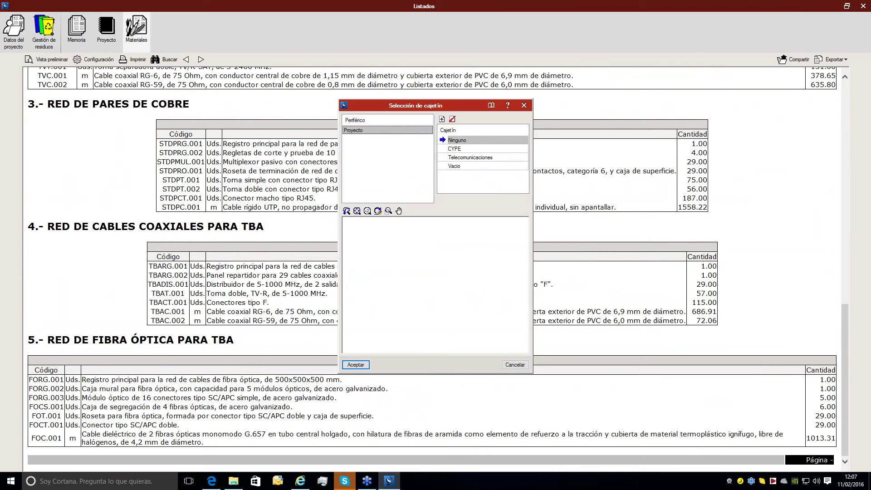
pyautogui.click(356, 364)
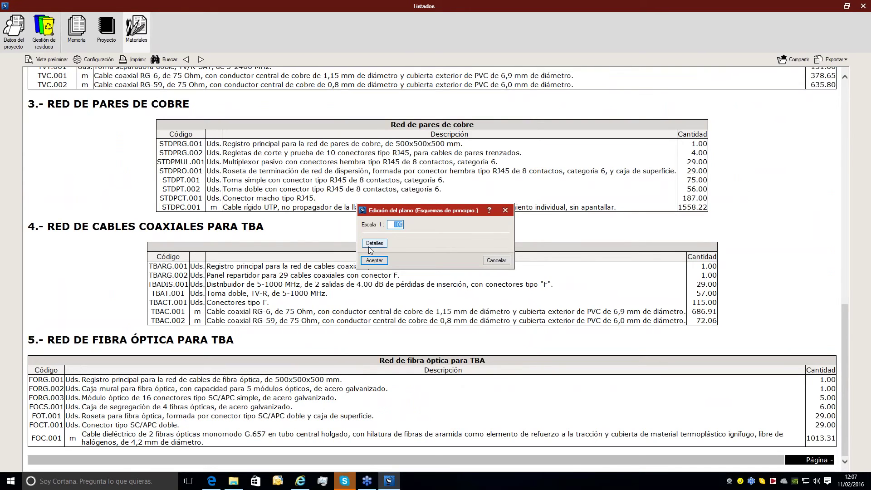
pyautogui.click(374, 261)
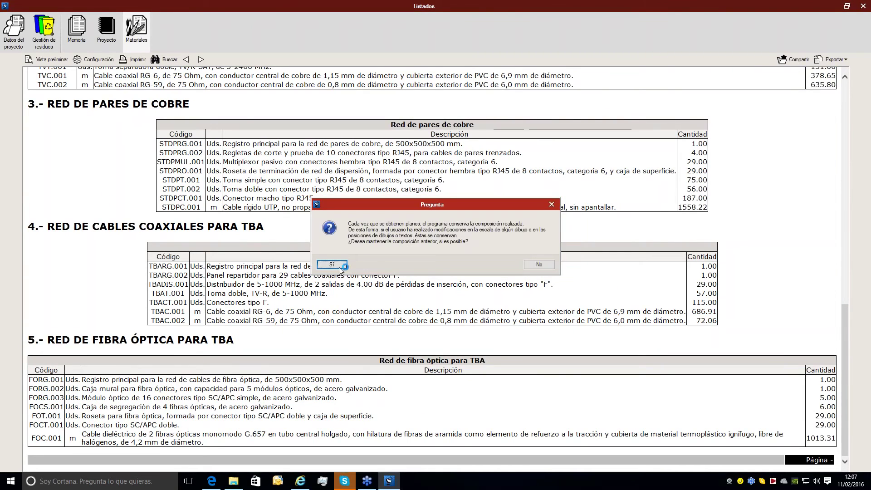
pyautogui.click(336, 267)
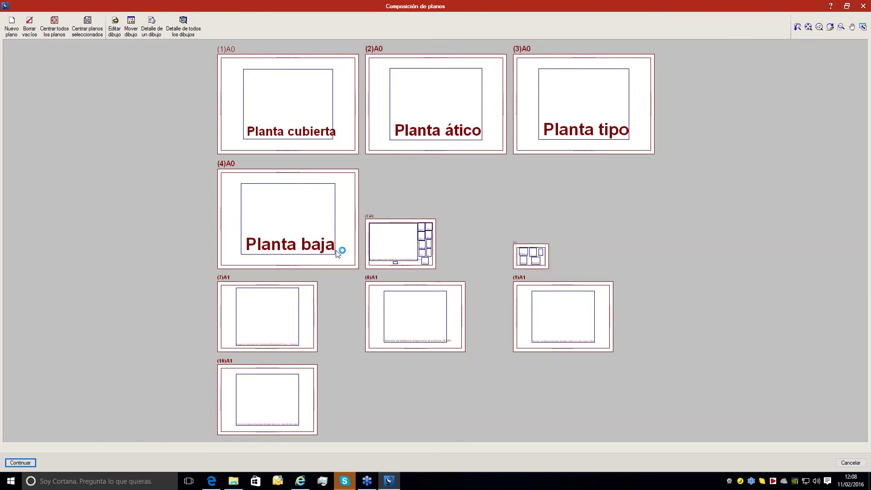
# Show the detail of all drawings in the sheet composition, review every sheet and continue to the document.
pyautogui.click(183, 28)
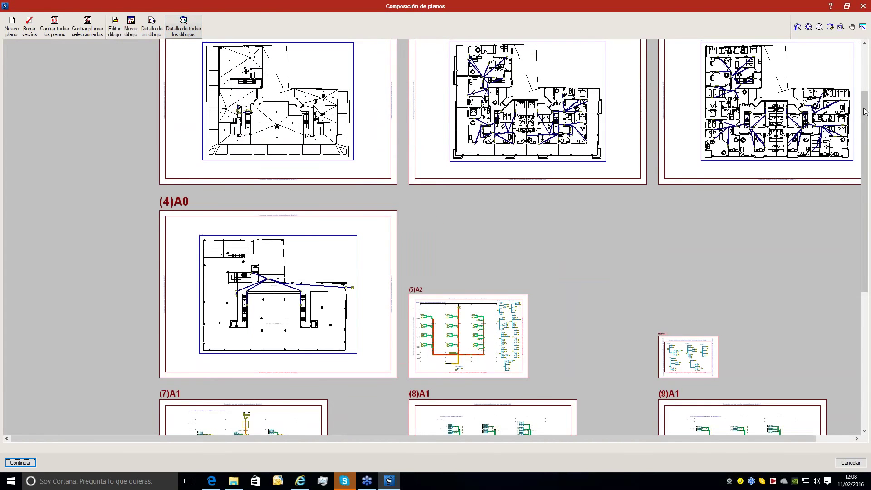
pyautogui.moveTo(865, 151); pyautogui.dragTo(864, 174)
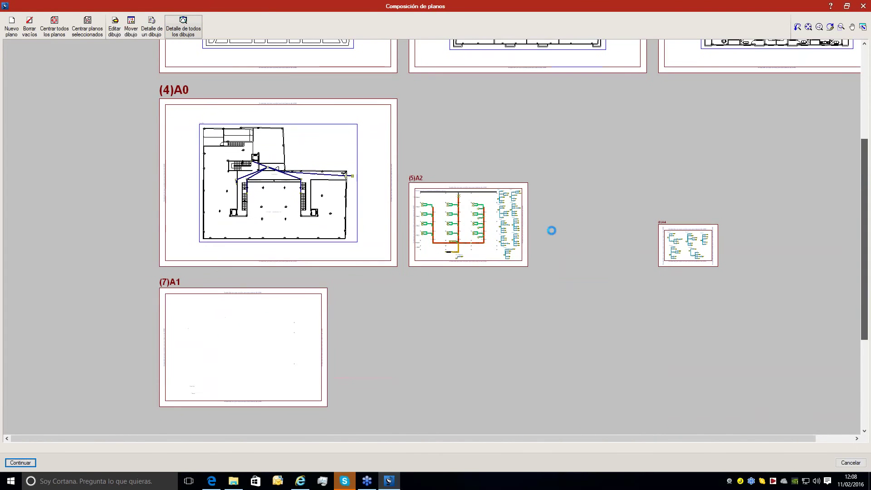
pyautogui.moveTo(868, 262); pyautogui.dragTo(864, 337)
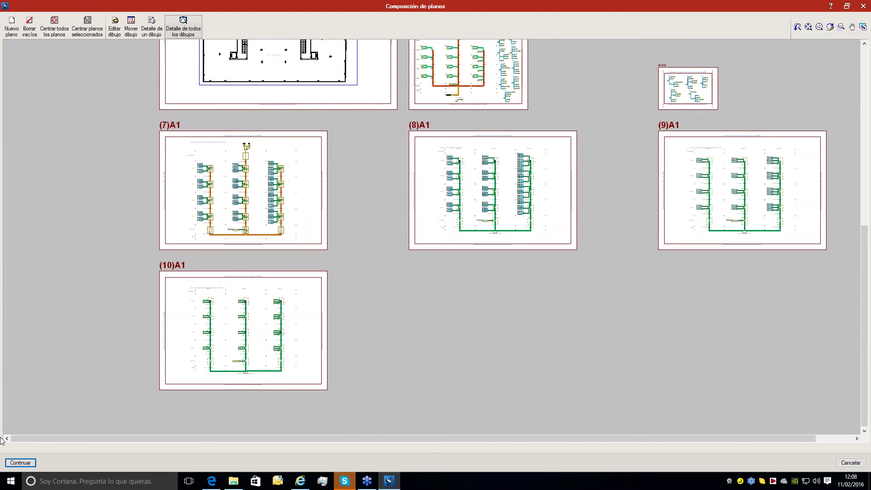
pyautogui.click(21, 463)
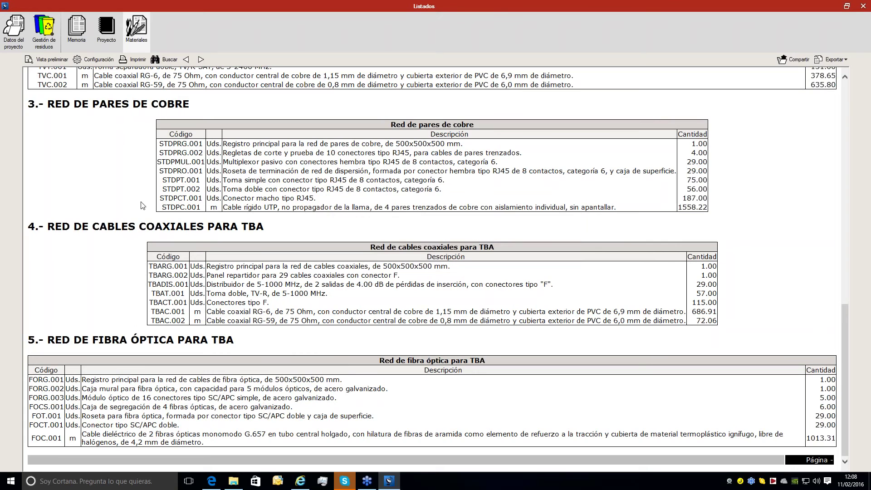
# View the Proyecto document and examine its index from Memoria through Pliego de condiciones to the annexes.
pyautogui.click(106, 31)
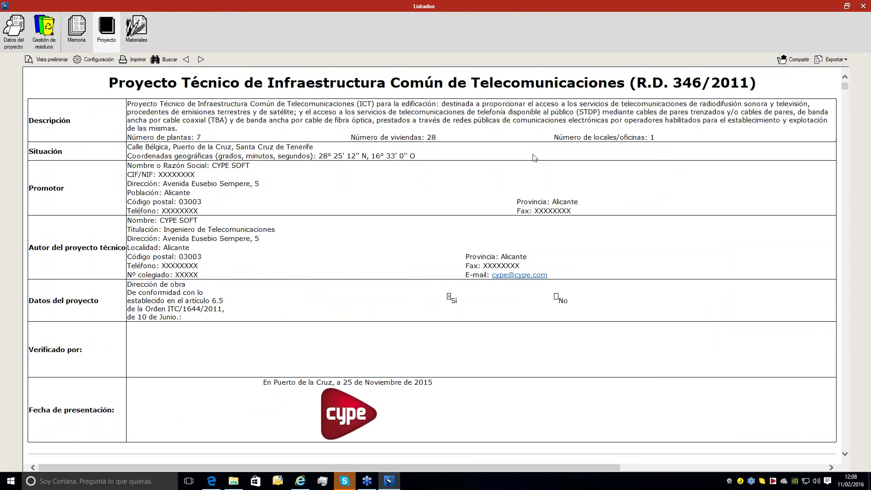
pyautogui.scroll(-5, 394, 254)
pyautogui.scroll(5, 394, 253)
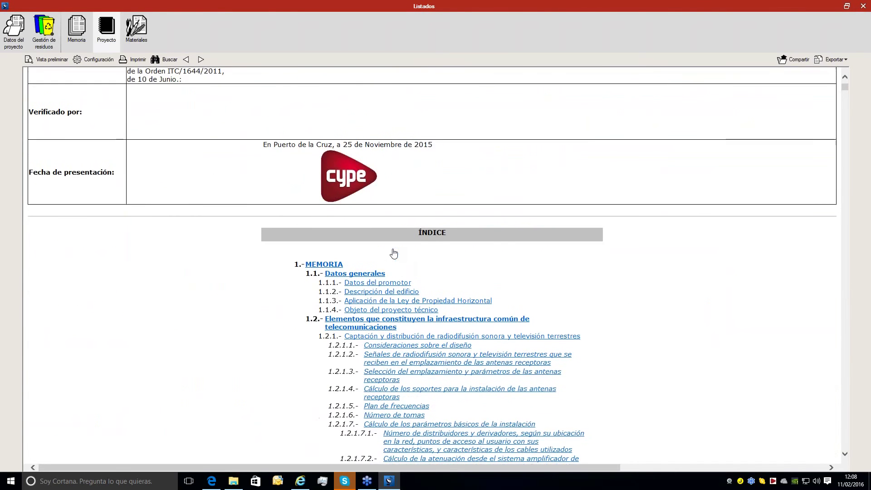
pyautogui.scroll(-7, 394, 254)
pyautogui.scroll(-20, 394, 253)
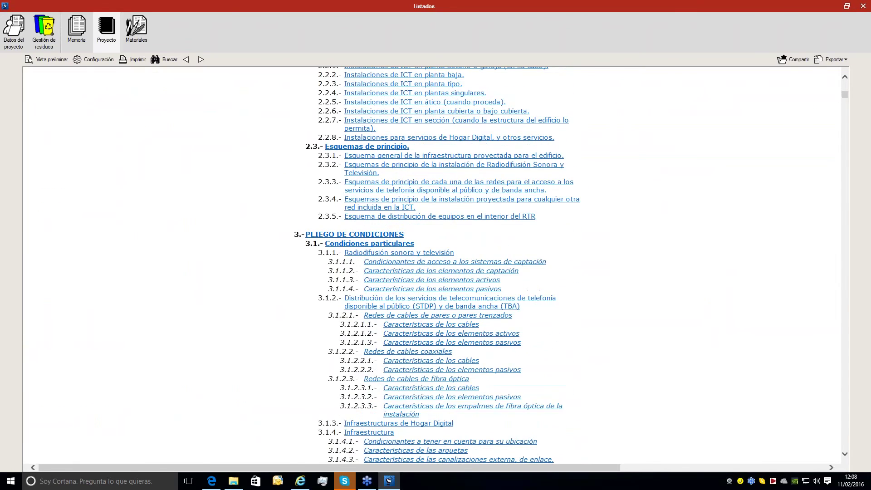
pyautogui.scroll(-8, 394, 253)
pyautogui.scroll(-3, 396, 254)
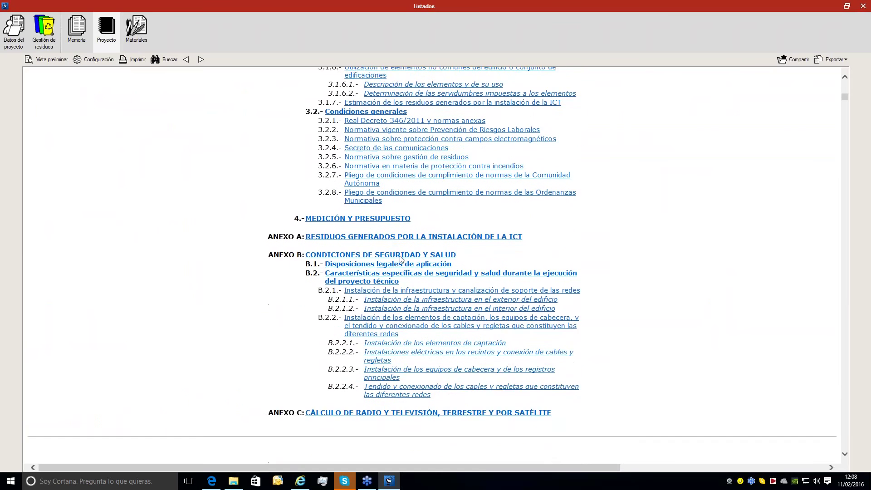
pyautogui.scroll(3, 396, 253)
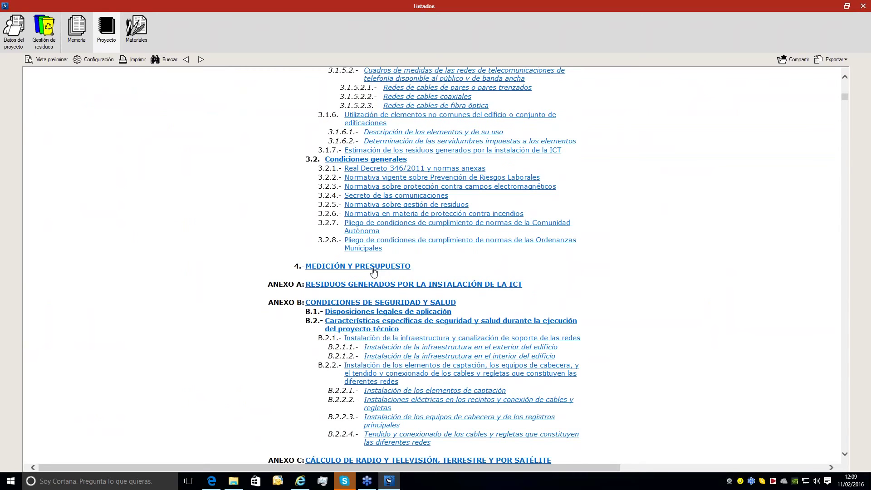
pyautogui.scroll(-3, 373, 272)
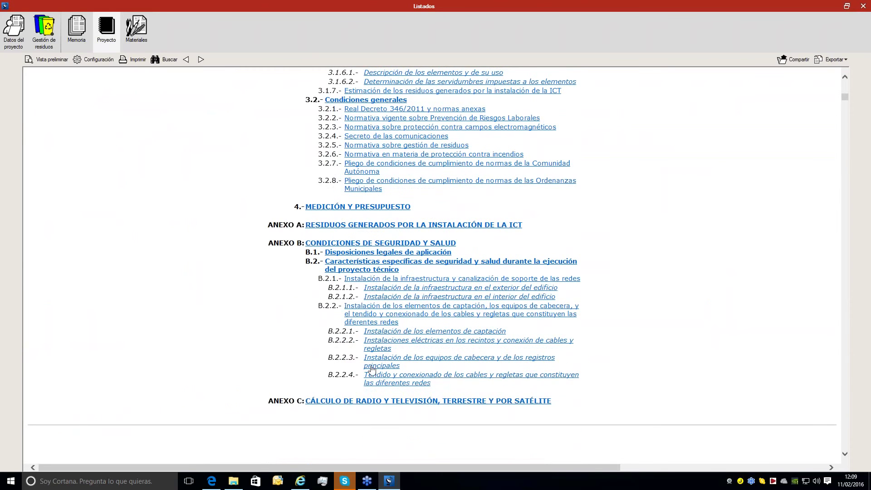
pyautogui.scroll(15, 367, 399)
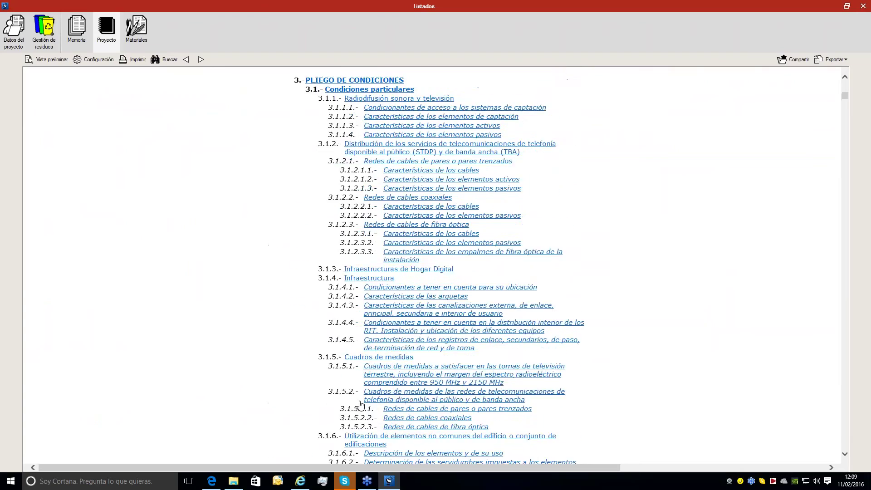
pyautogui.scroll(20, 407, 326)
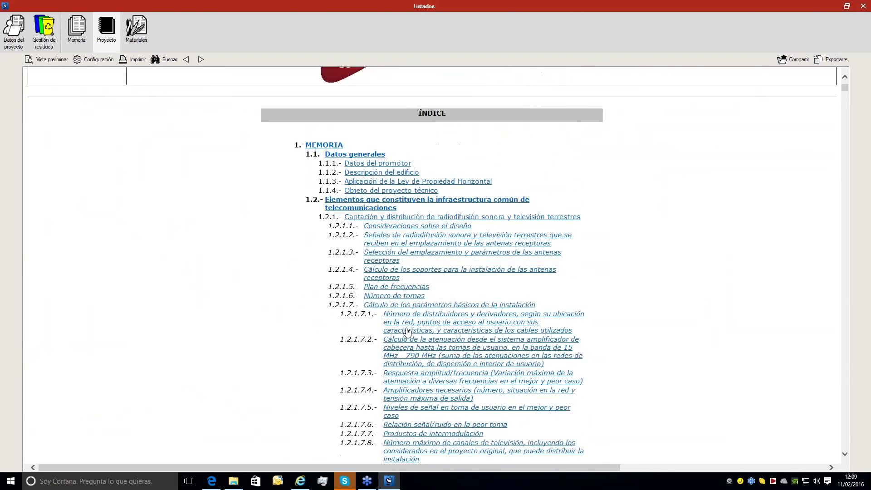
pyautogui.scroll(-10, 407, 327)
# Follow the index to the Memoria's Datos generales and examine the building description, design considerations and received television signals.
pyautogui.click(367, 216)
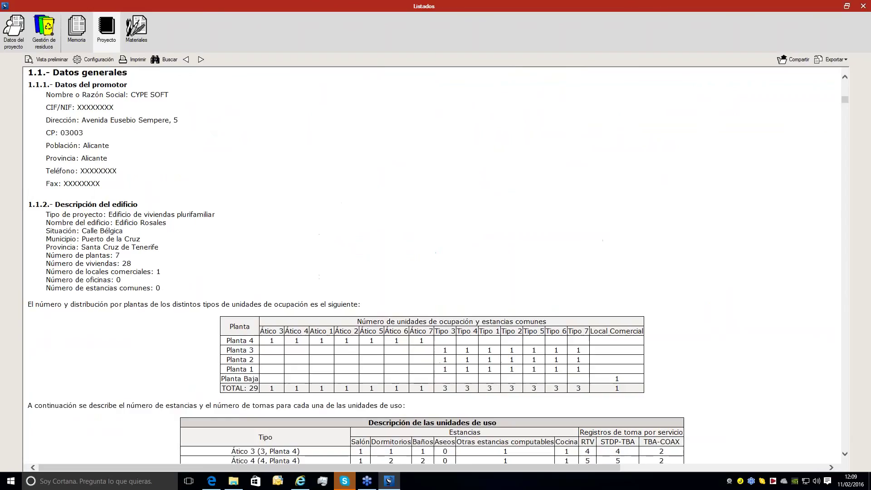
pyautogui.scroll(-20, 368, 216)
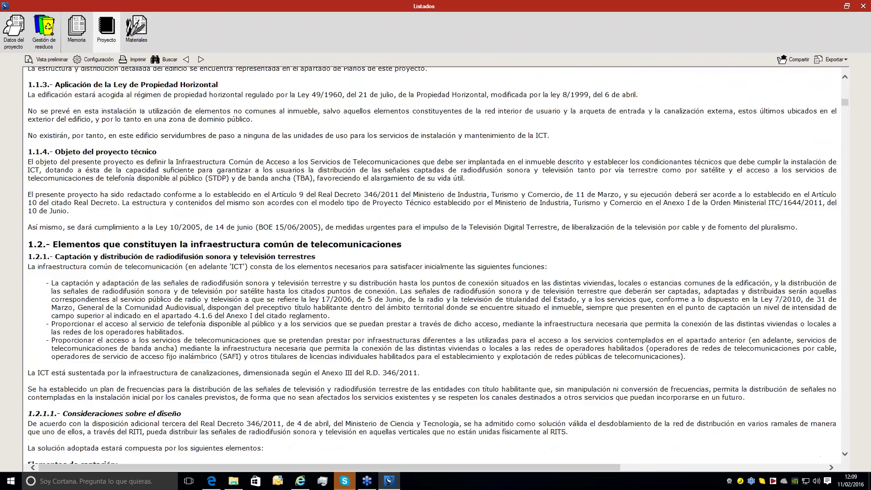
pyautogui.scroll(-10, 359, 205)
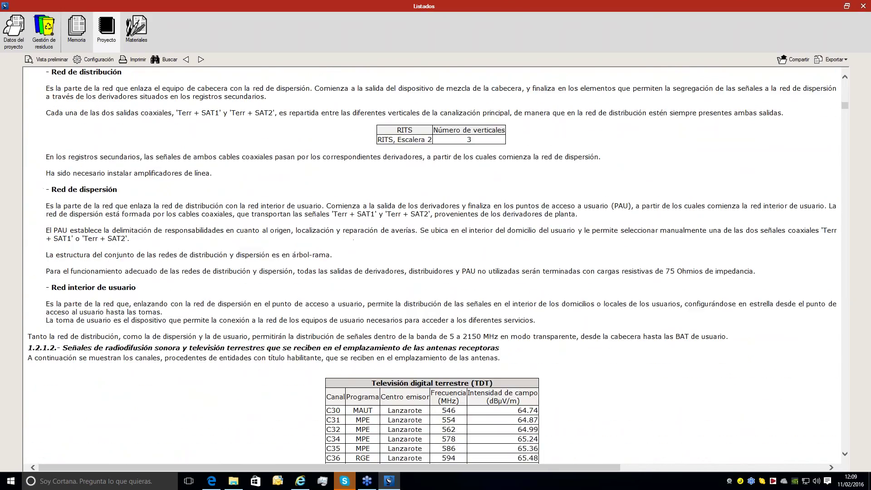
pyautogui.scroll(20, 358, 205)
pyautogui.scroll(-10, 359, 205)
pyautogui.scroll(20, 358, 205)
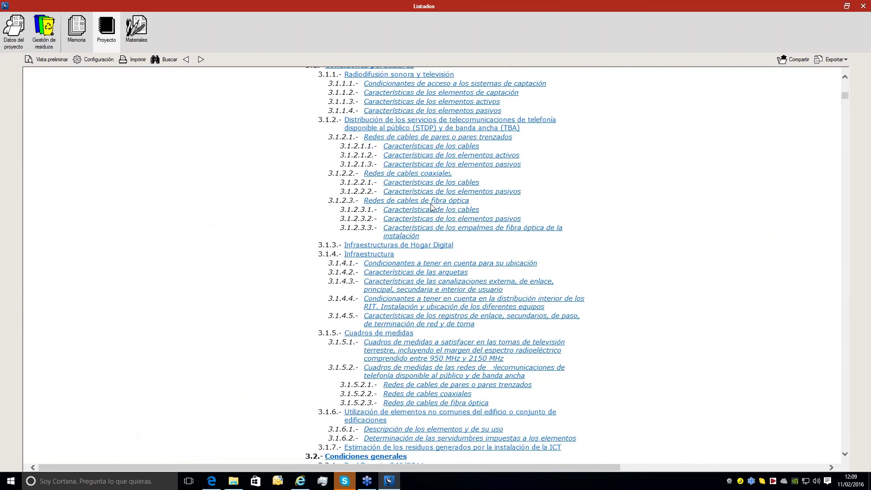
# Check the Proyecto document's export formats and open its PDF export, closing it without exporting.
pyautogui.click(837, 63)
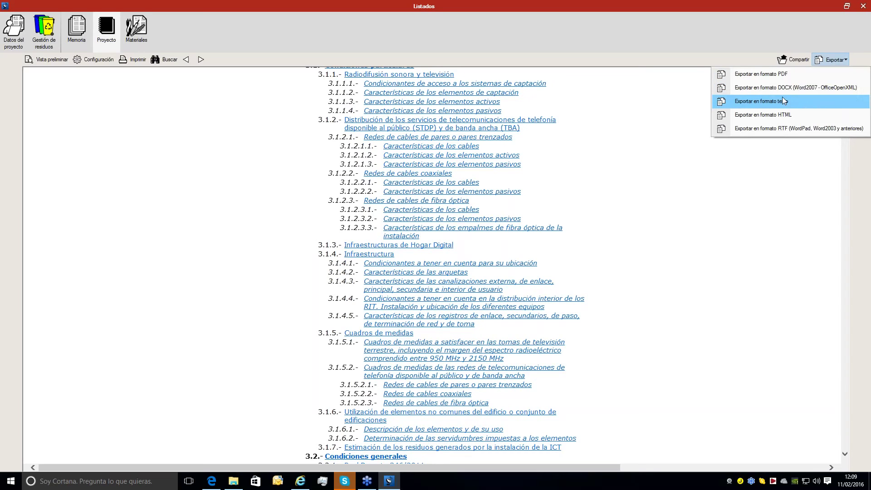
pyautogui.click(772, 76)
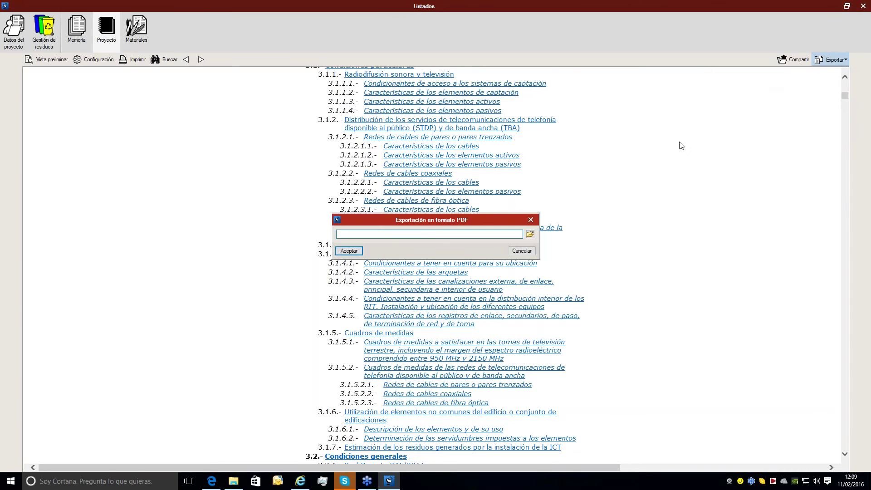
pyautogui.click(531, 220)
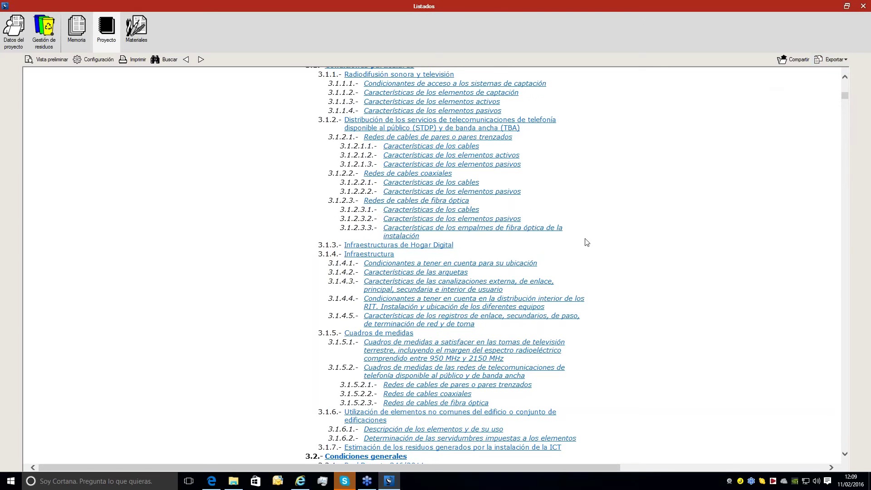
# Close the listings and review the project's ICT scheme, telecommunication services networks and floor plans.
pyautogui.click(868, 4)
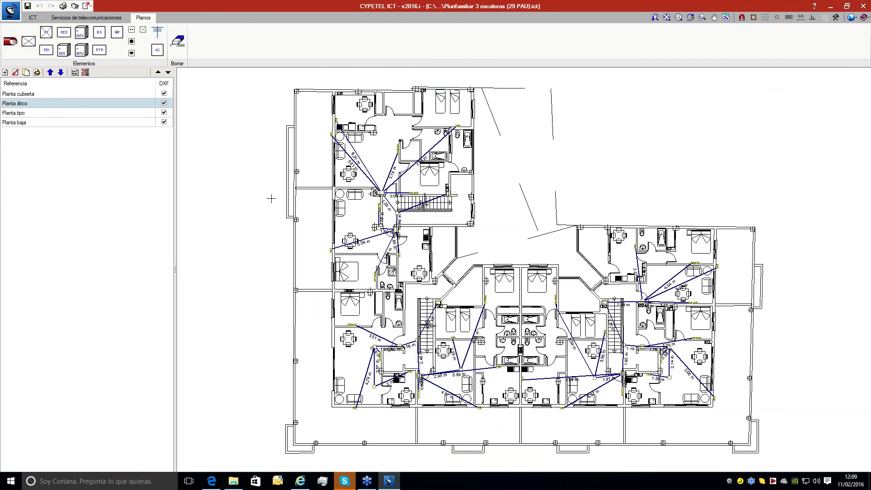
pyautogui.click(35, 18)
pyautogui.click(58, 19)
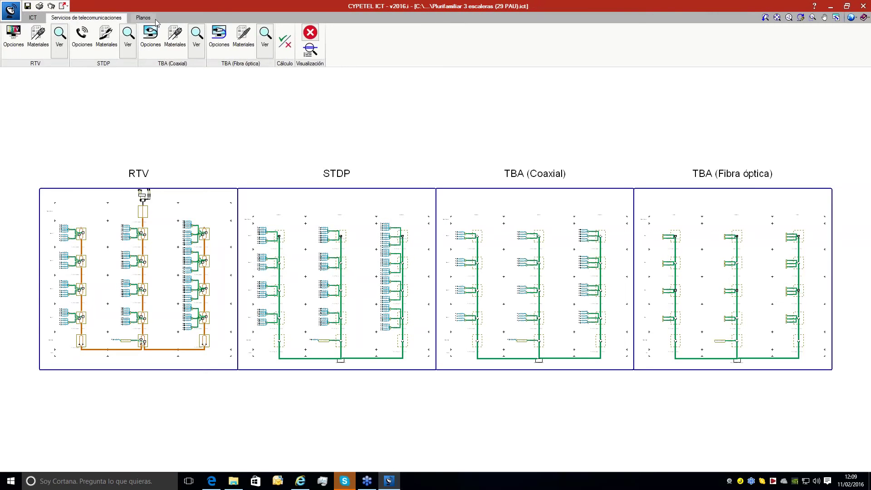
pyautogui.click(148, 17)
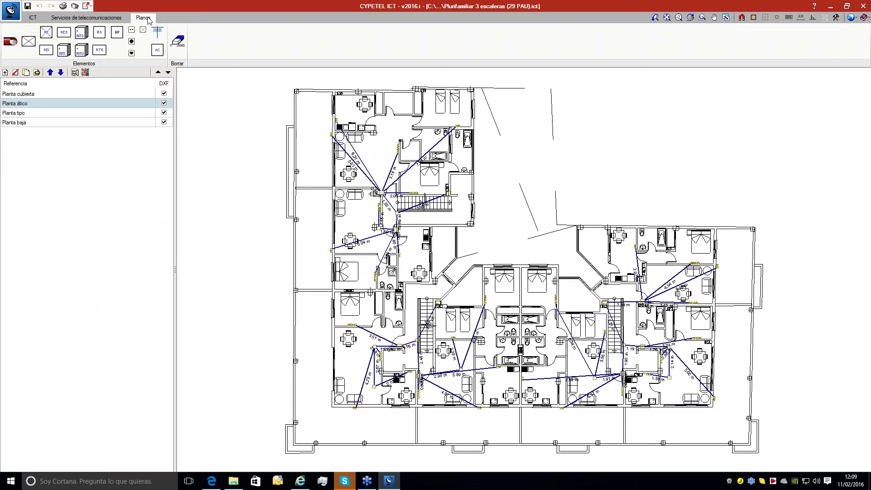
pyautogui.click(35, 19)
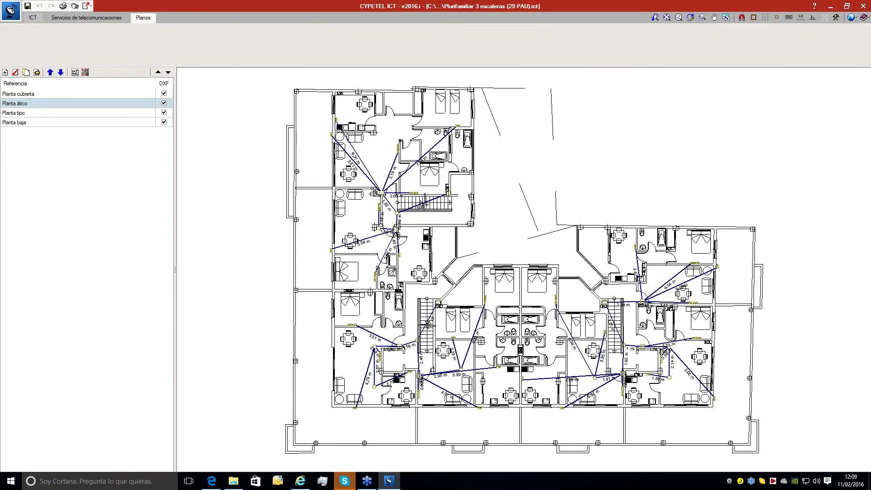
pyautogui.click(58, 20)
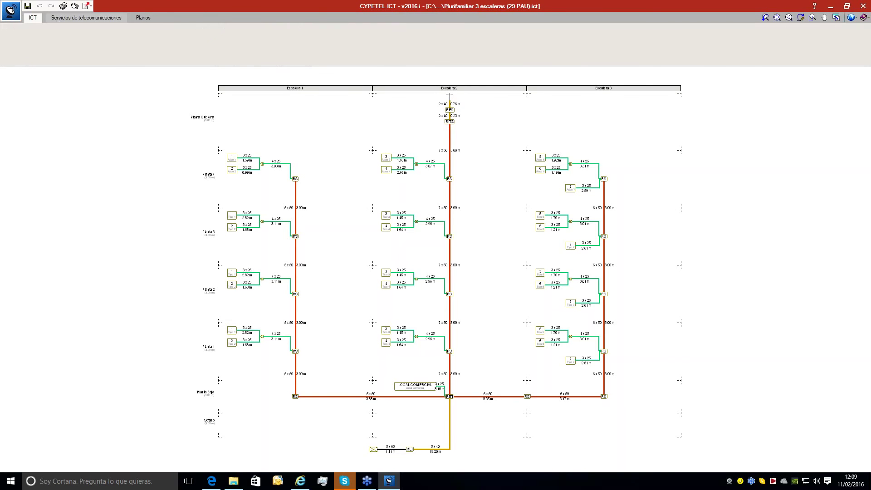
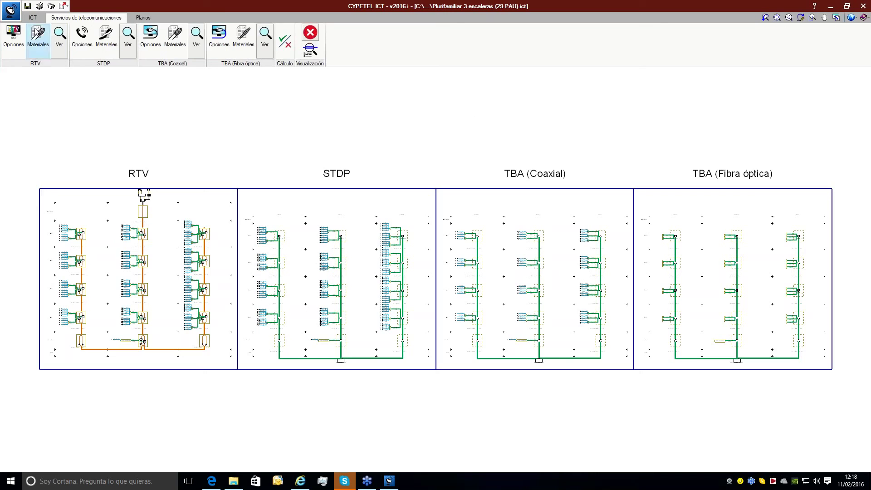
pyautogui.click(38, 45)
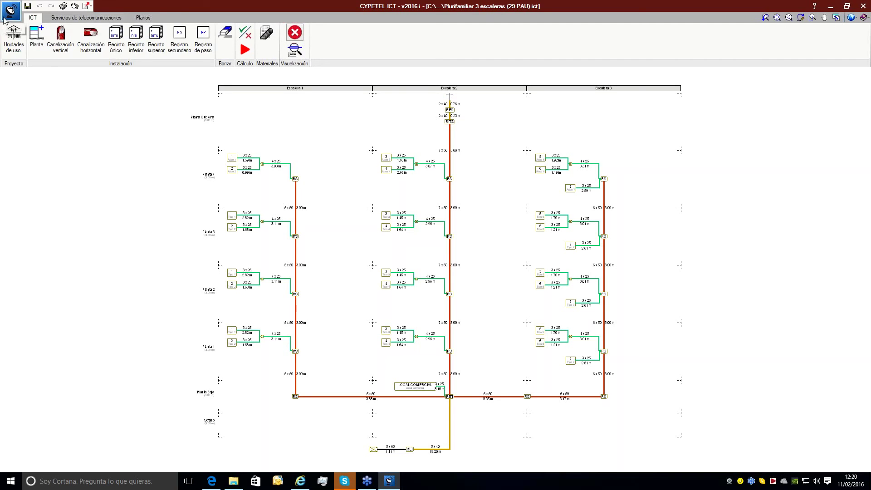
# Restore the program window to a smaller size and open the Infraestructura común de telecomunicaciones user manual.
pyautogui.moveTo(296, 351)
pyautogui.click(865, 19)
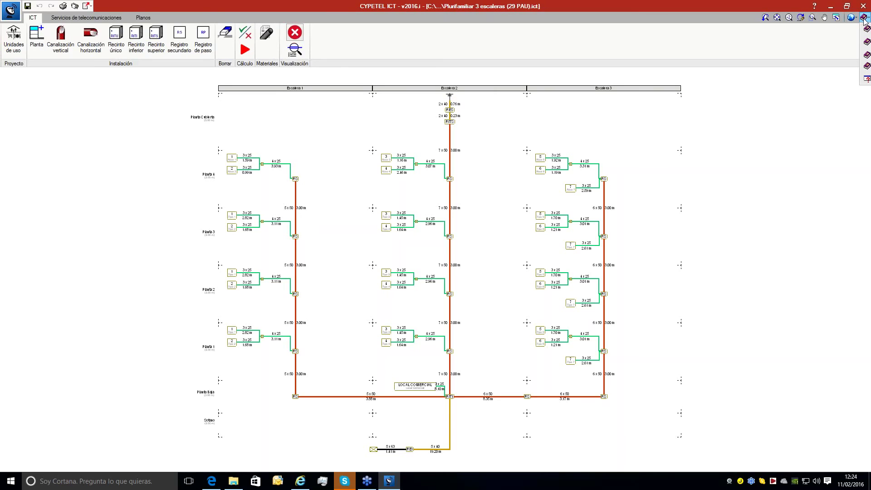
pyautogui.click(846, 10)
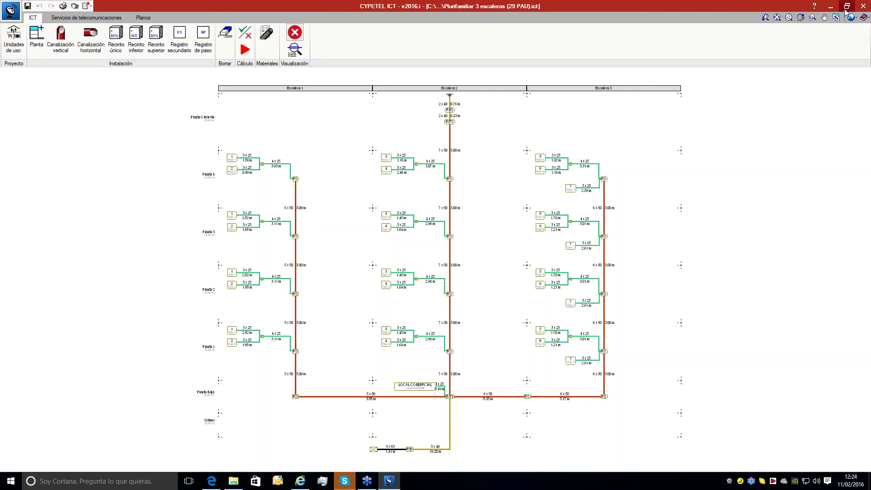
pyautogui.click(846, 7)
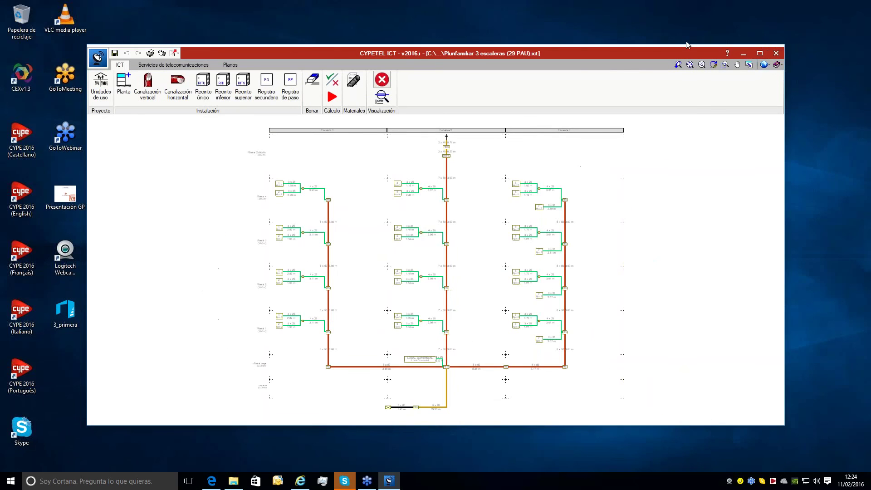
pyautogui.moveTo(687, 45); pyautogui.dragTo(662, 40)
pyautogui.click(753, 59)
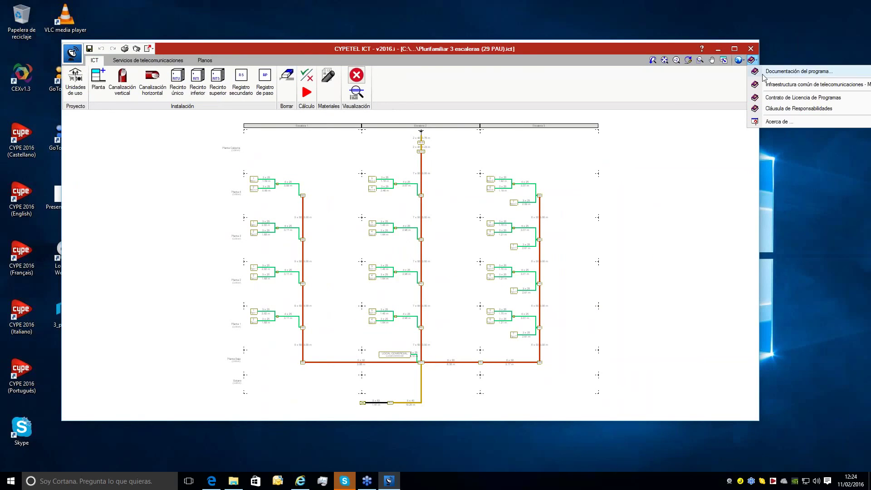
pyautogui.click(775, 85)
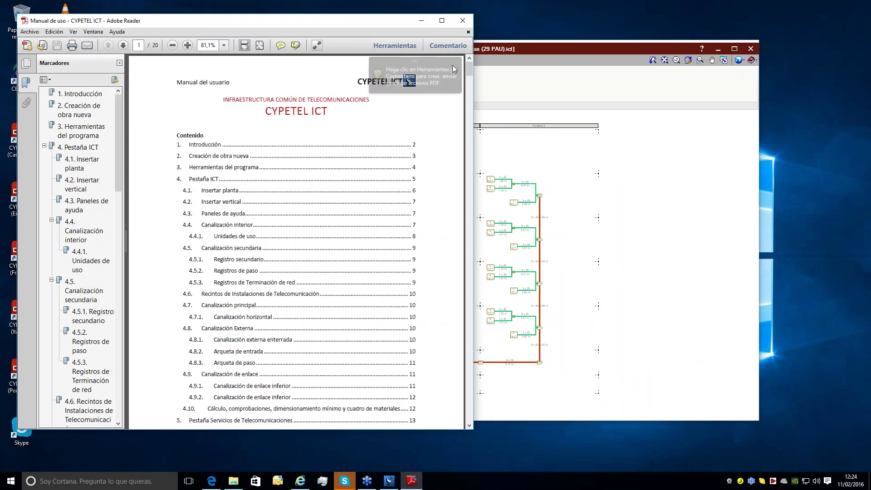
# Hide the manual's bookmarks, maximize the manual and view its contents list through the new-project section on page 3.
pyautogui.click(120, 64)
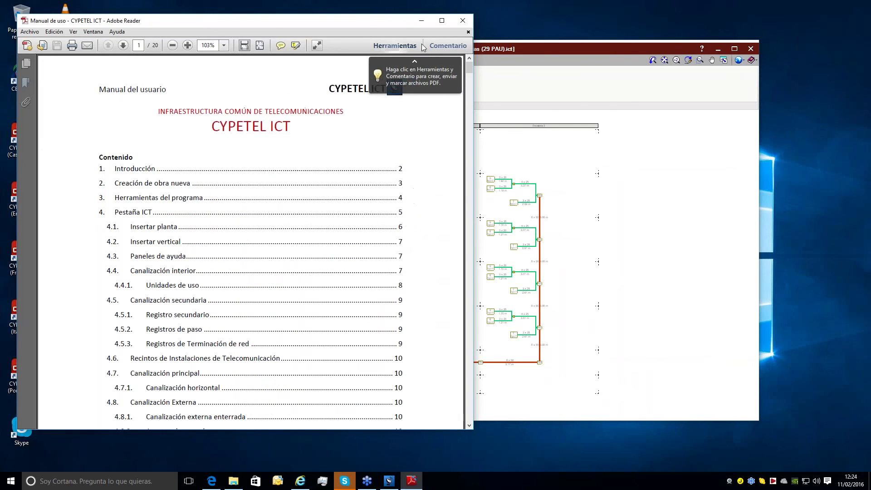
pyautogui.doubleClick(440, 20)
pyautogui.scroll(-8, 440, 245)
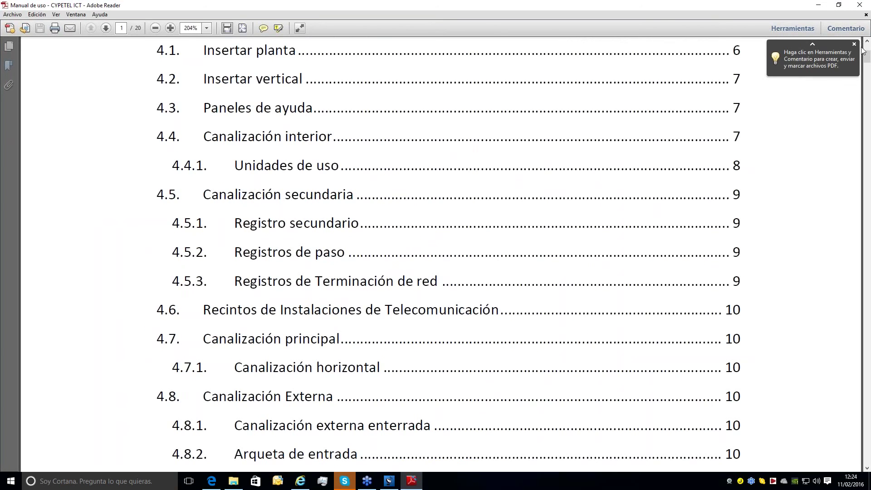
pyautogui.moveTo(867, 56); pyautogui.dragTo(867, 102)
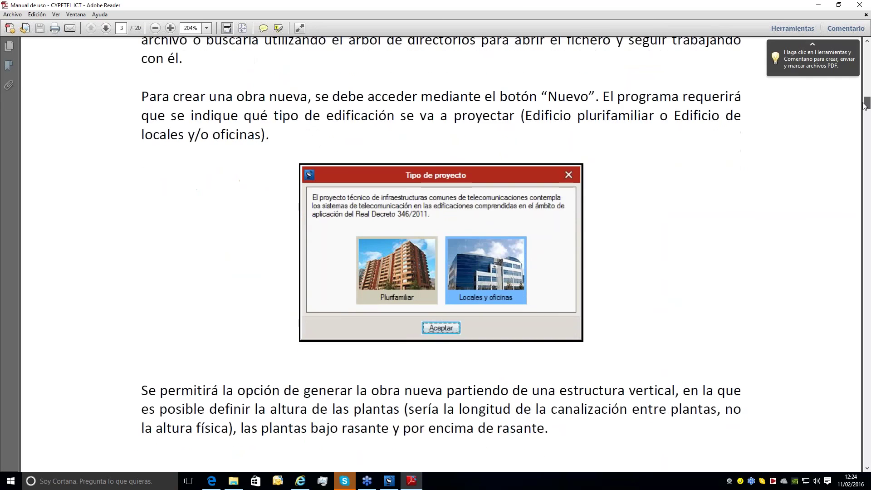
# Switch to Internet Explorer, look up cypetel-ict.cype.com and open the CYPETEL ICT product page at cypetel-ict.cype.es.
pyautogui.click(299, 481)
pyautogui.click(198, 20)
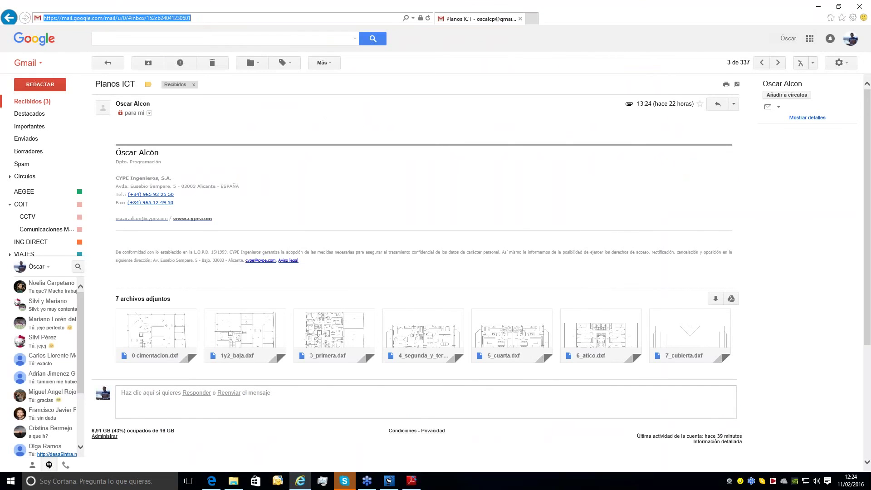
pyautogui.write('cypet')
pyautogui.write('e')
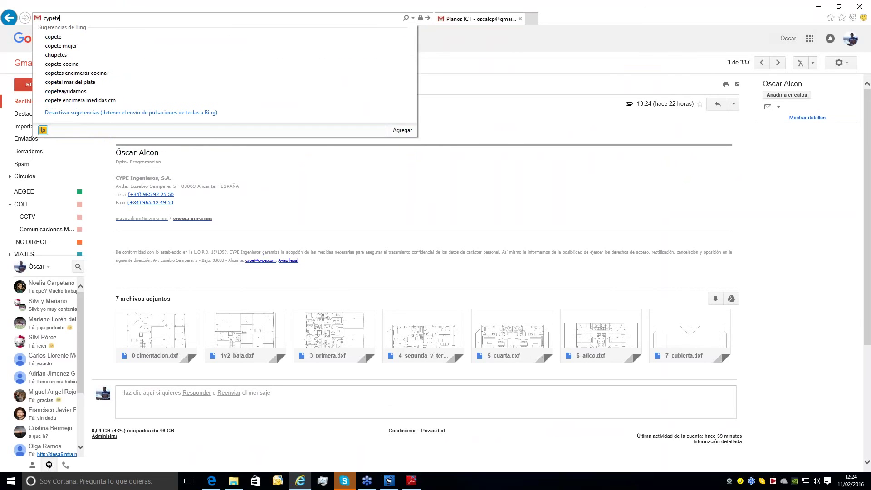
pyautogui.write('l-ict')
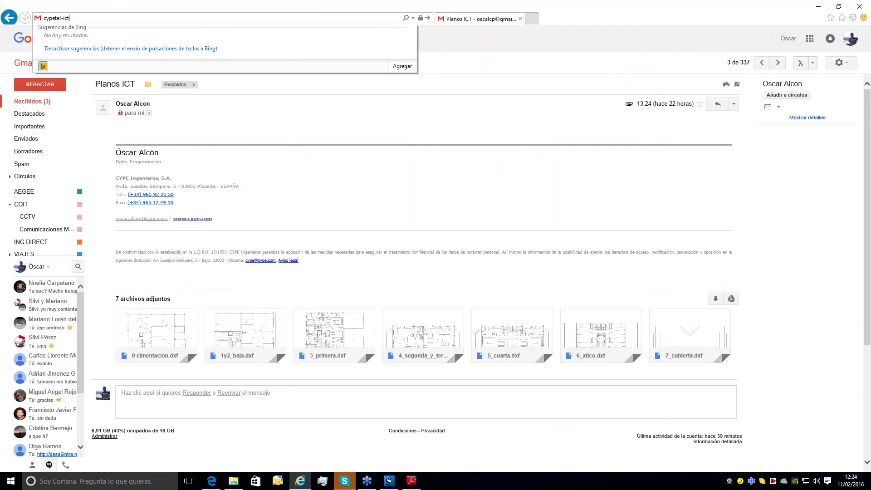
pyautogui.write('.cype.com')
pyautogui.press('Escape')
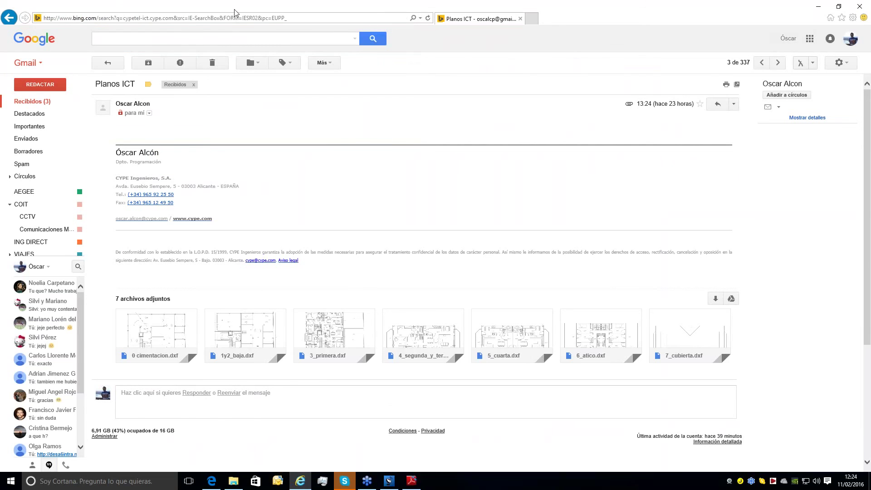
pyautogui.click(159, 110)
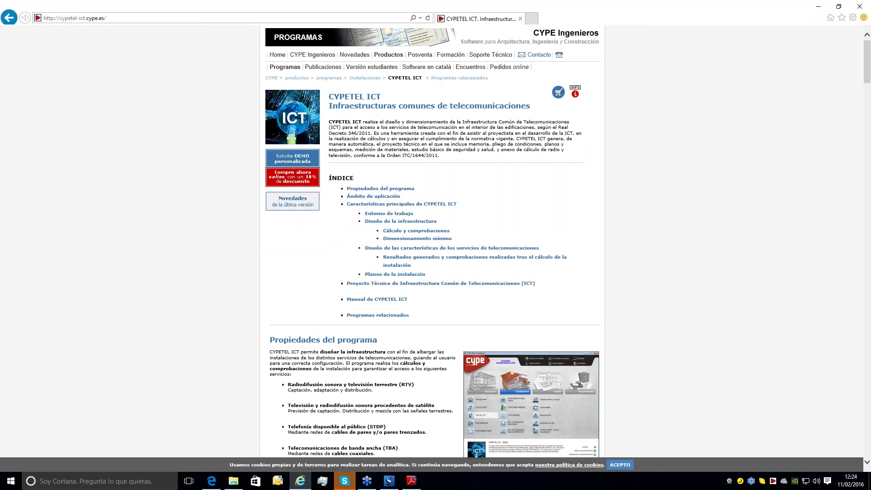
# Examine the CYPETEL ICT page from the program's properties through the technical project to the downloadable manual.
pyautogui.scroll(-20, 159, 222)
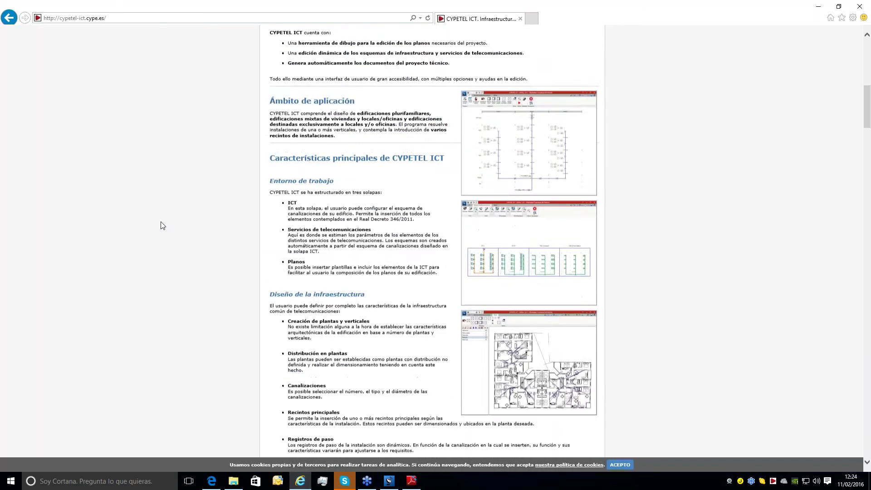
pyautogui.scroll(-20, 160, 224)
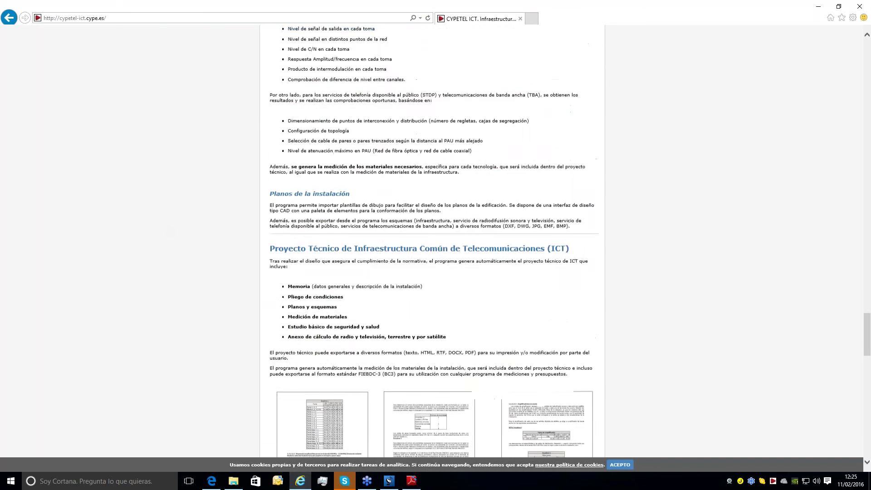
pyautogui.scroll(-2, 381, 302)
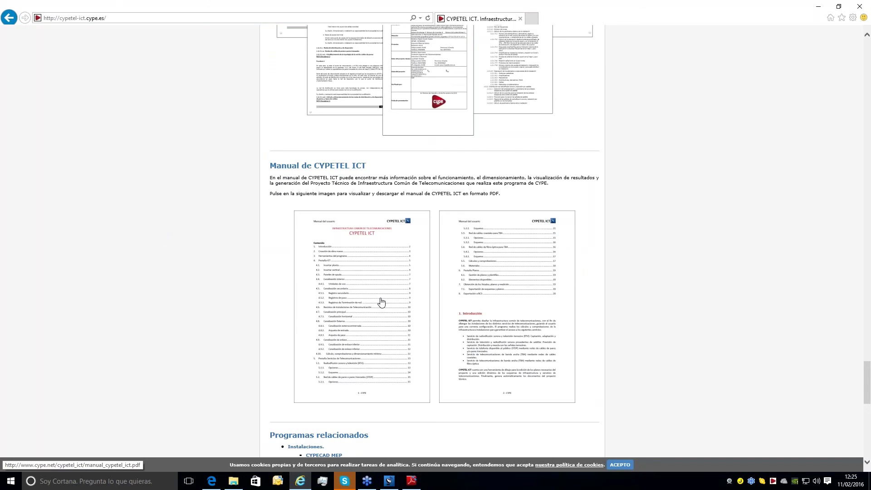
pyautogui.scroll(15, 381, 303)
# Go to cype.com, enter the España site and open CYPE's video channel on YouTube.
pyautogui.click(148, 17)
pyautogui.write('v')
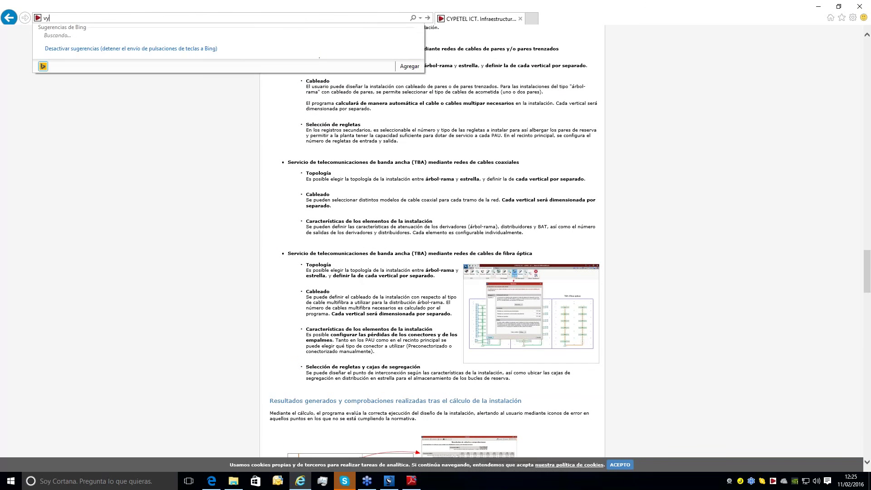
pyautogui.press('BackSpace')
pyautogui.write('c')
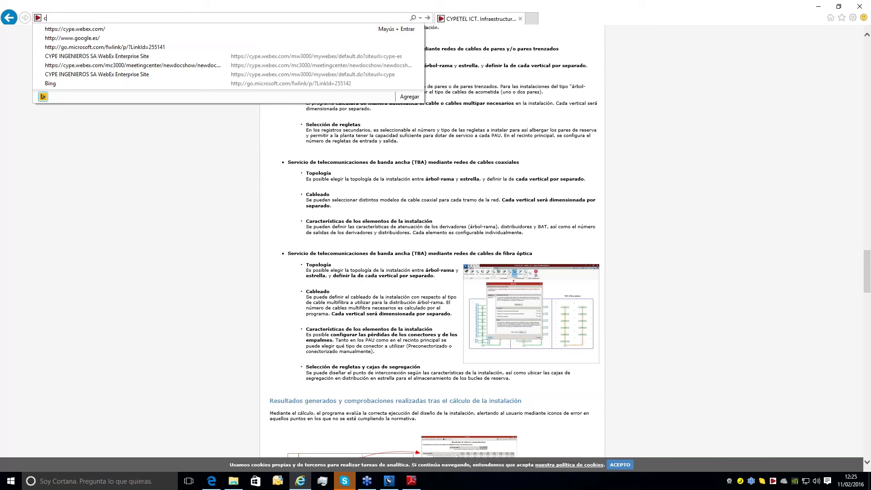
pyautogui.write('ype.com')
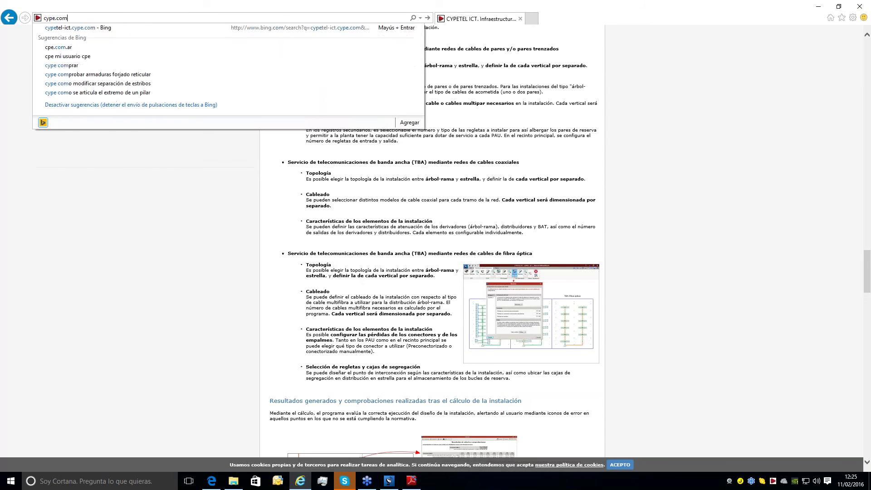
pyautogui.press('Return')
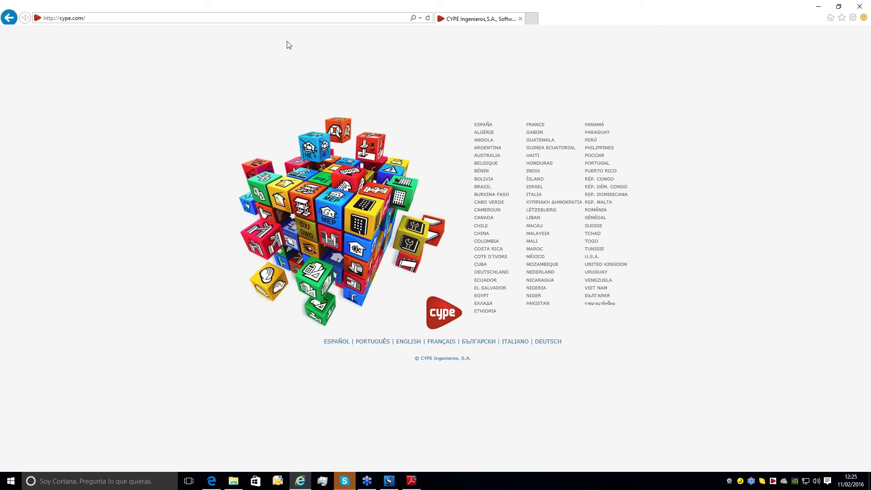
pyautogui.click(484, 125)
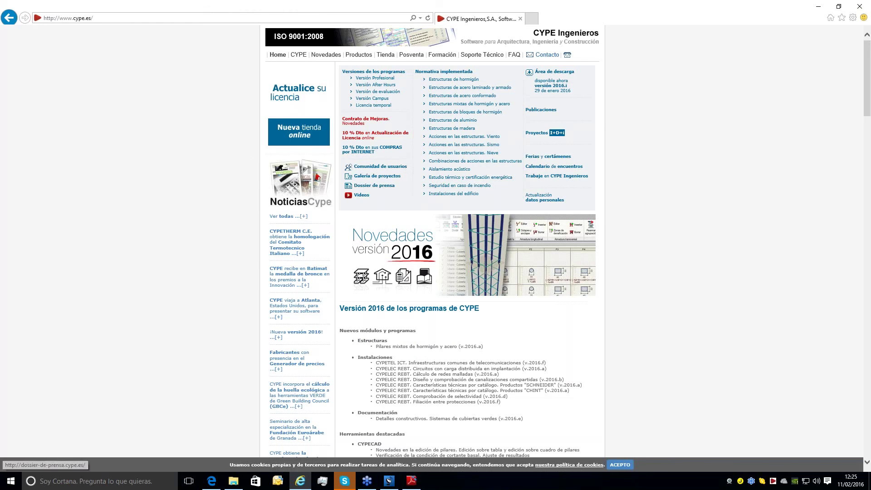
pyautogui.click(361, 196)
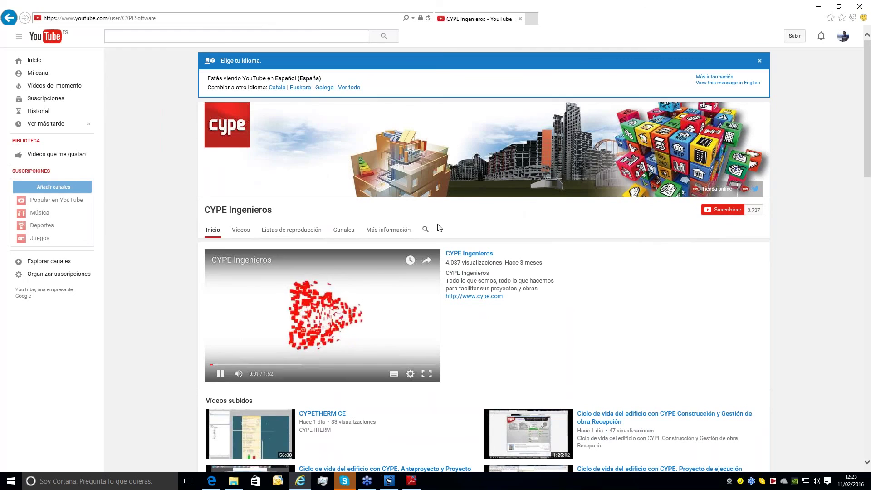
# Search the CYPE Ingenieros channel for "cypelec rebt" and look over the listed videos.
pyautogui.click(426, 230)
pyautogui.write('cypelec rebt')
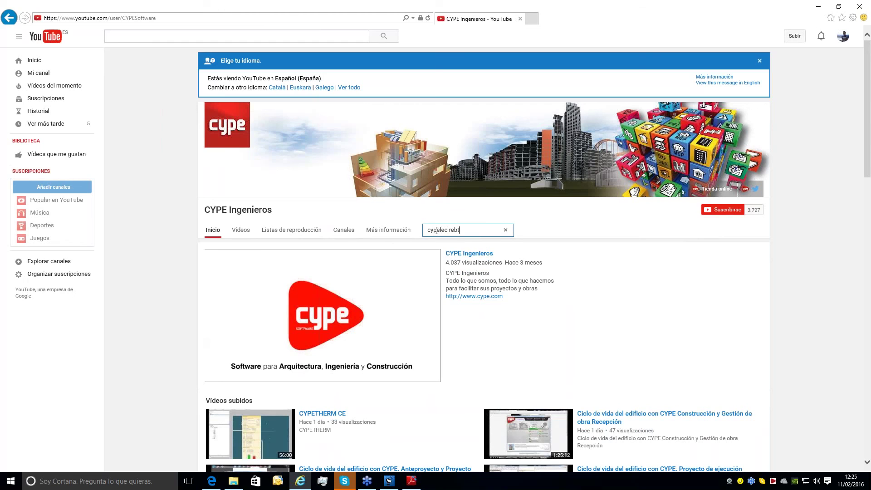
pyautogui.press('Return')
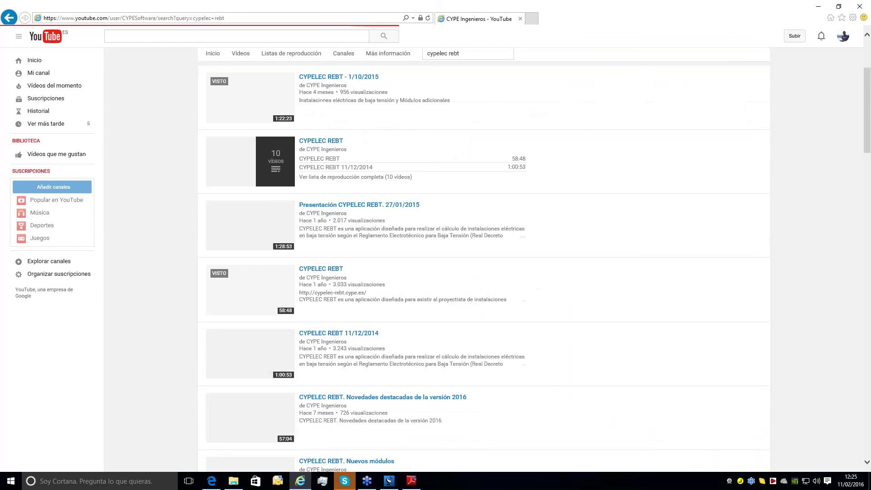
pyautogui.scroll(3, 447, 237)
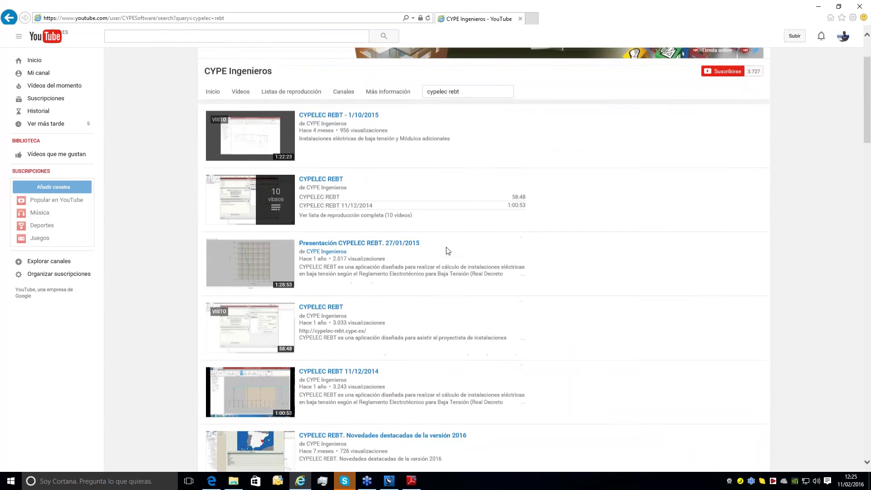